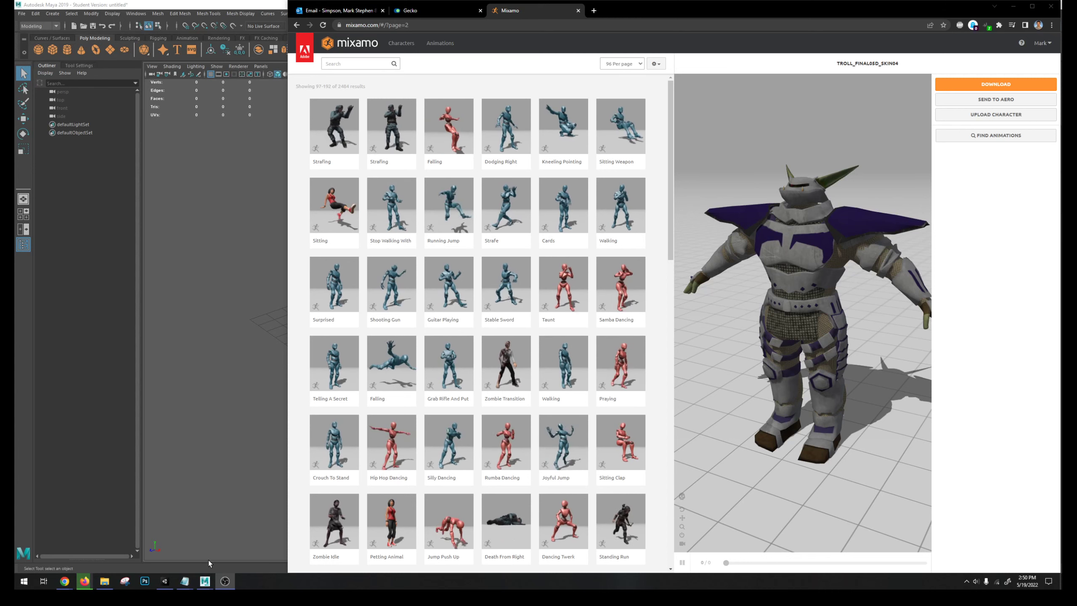
# Step: Check the Unity scene, then return to Mixamo and widen the browser to browse more animations
pyautogui.click(172, 582)
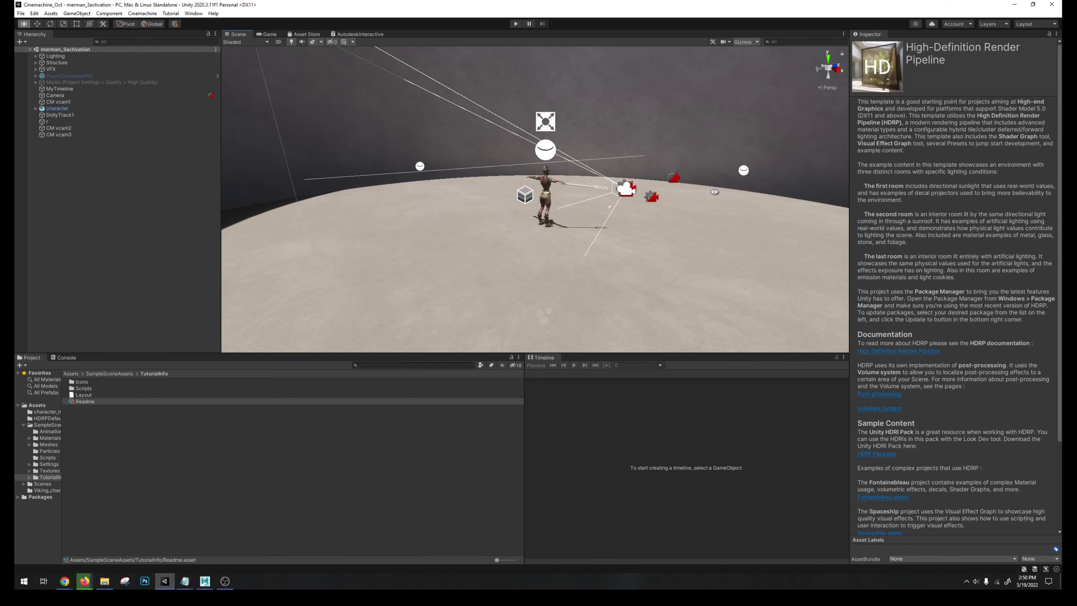
pyautogui.keyDown('alt'); pyautogui.moveTo(714, 192); pyautogui.dragTo(540, 238); pyautogui.keyUp('alt')
pyautogui.scroll(6, 438, 284)
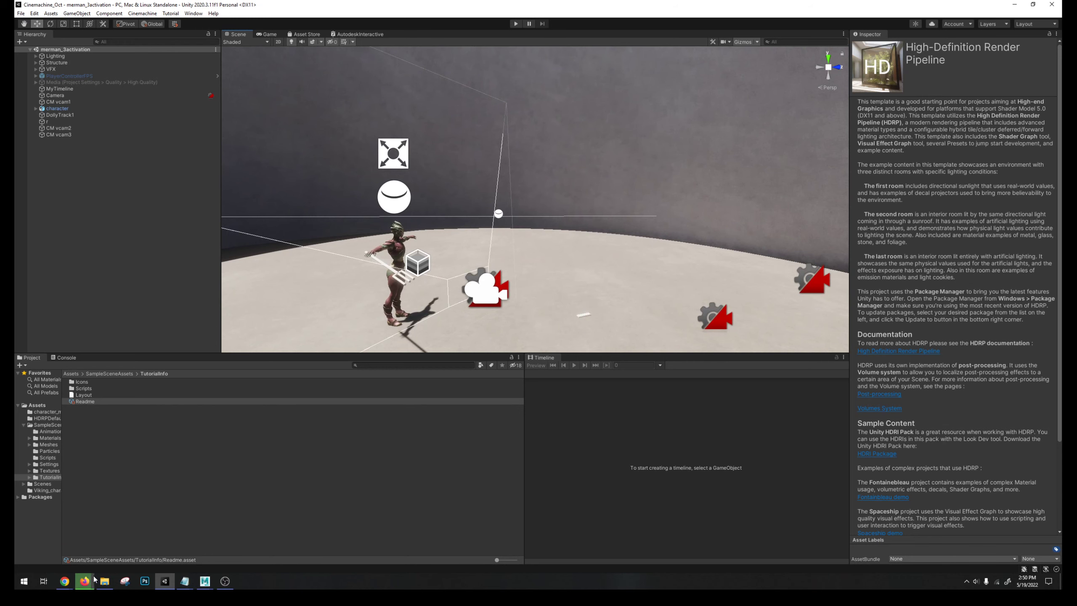
pyautogui.moveTo(70, 582)
pyautogui.click(127, 545)
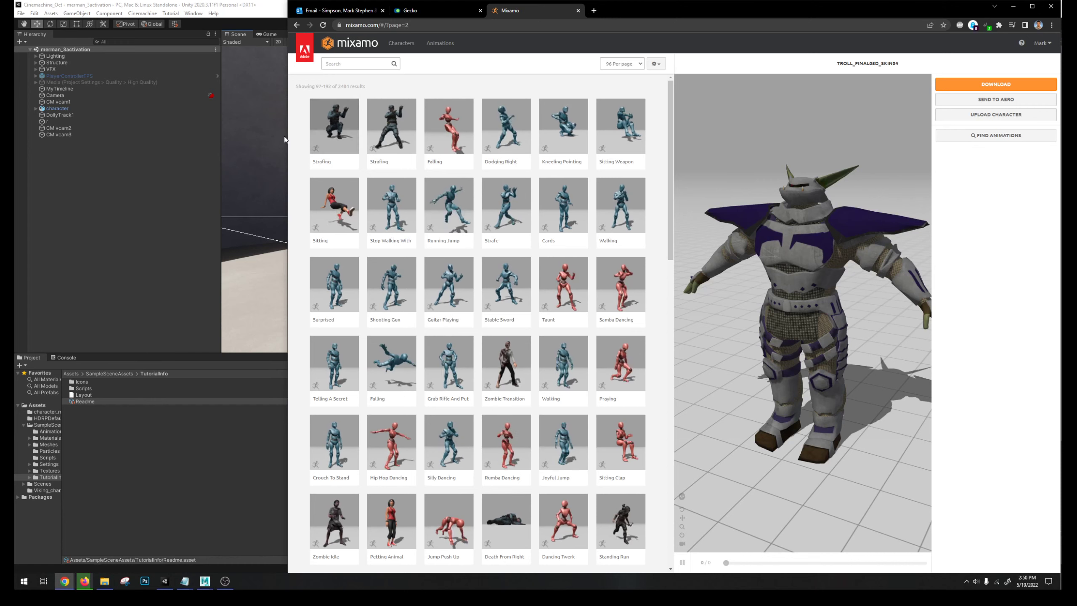
pyautogui.moveTo(288, 137); pyautogui.dragTo(133, 137)
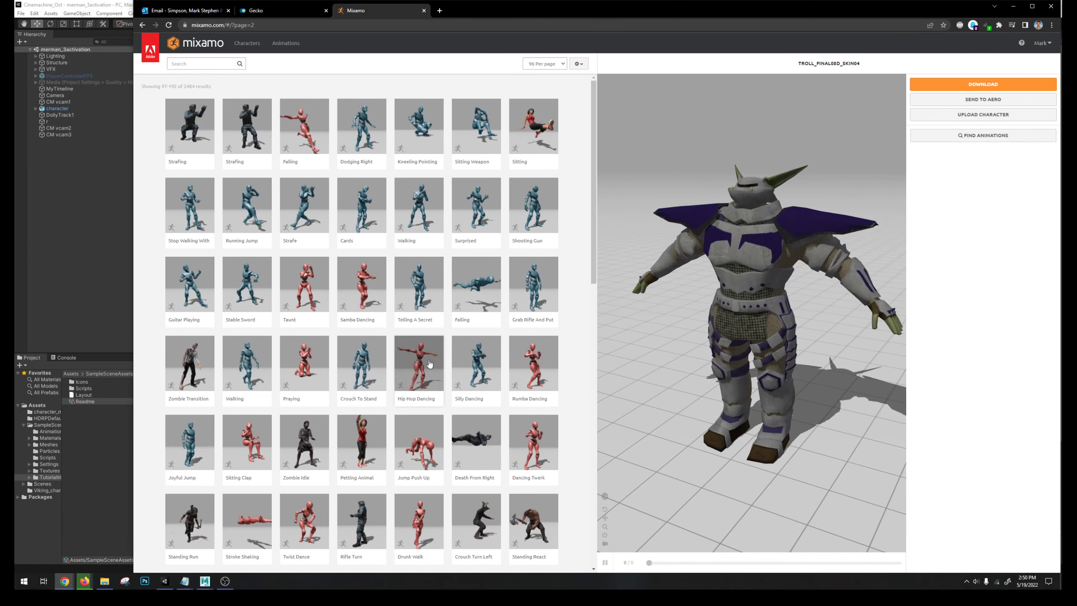
pyautogui.scroll(-6, 409, 364)
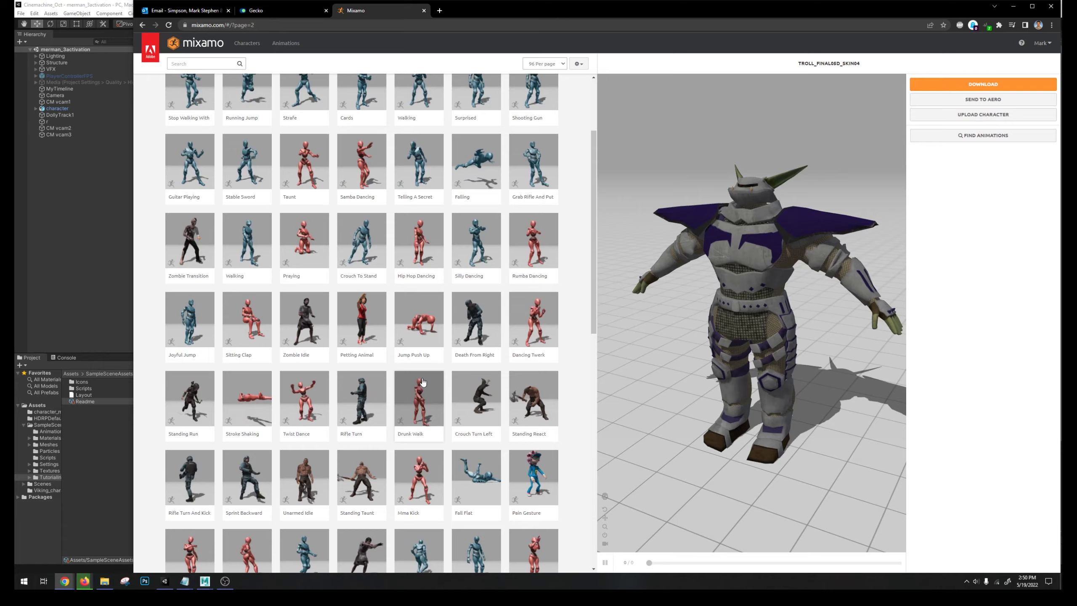
pyautogui.scroll(-4, 285, 406)
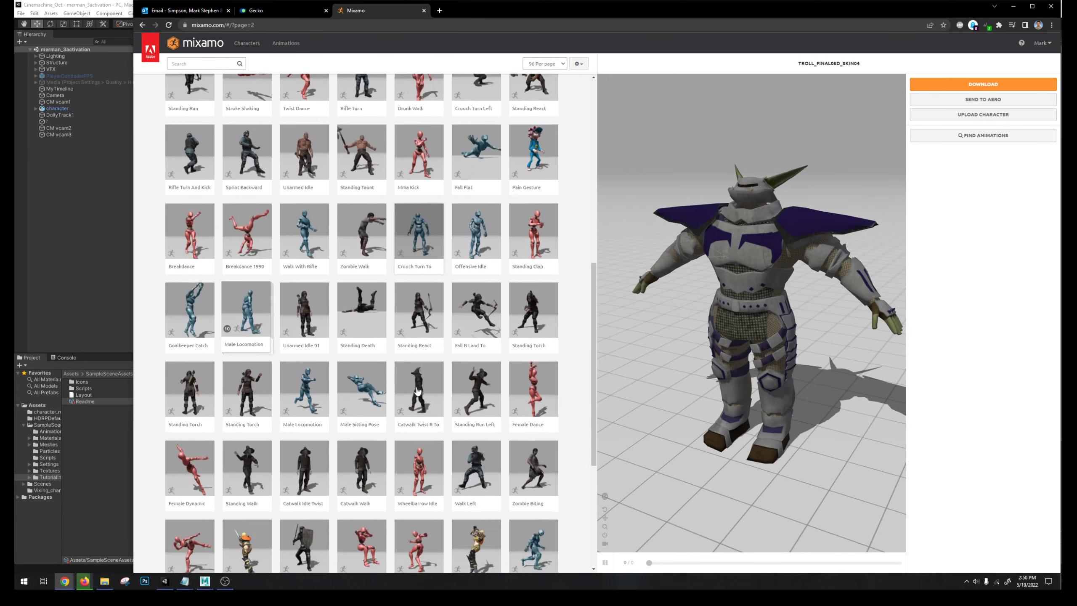
# Step: Preview Male Sitting Pose on the troll, scrubbing to frame 21 and moving the camera closer
pyautogui.click(361, 388)
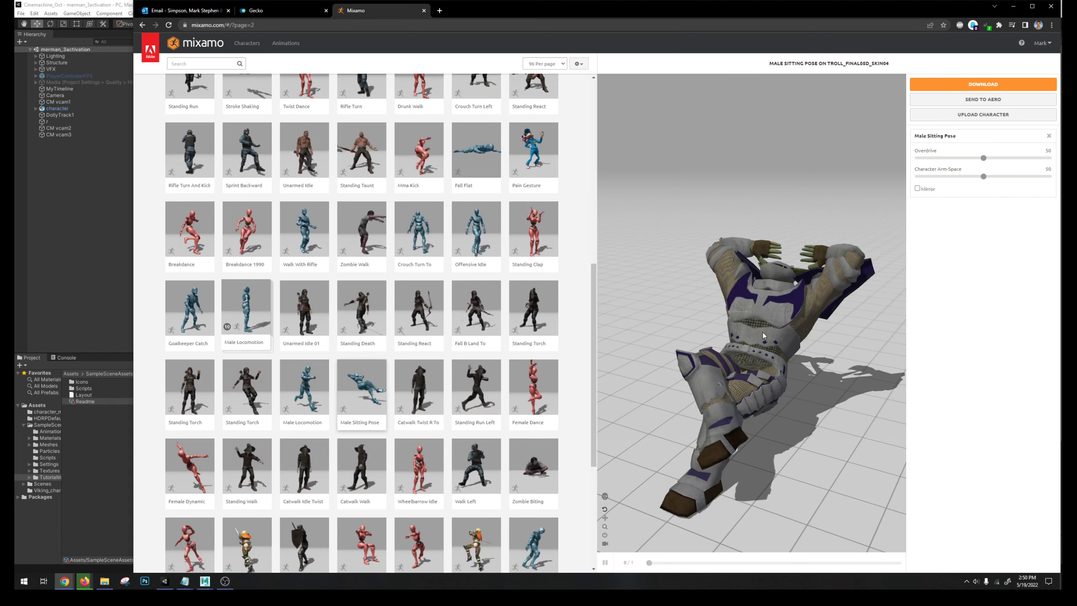
pyautogui.moveTo(627, 335); pyautogui.dragTo(606, 348)
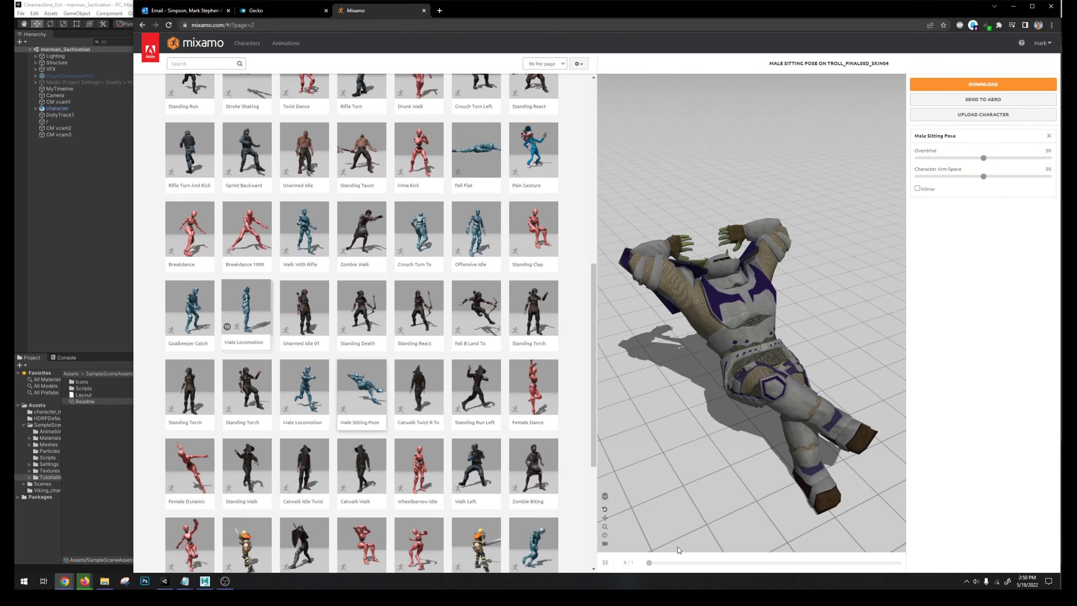
pyautogui.scroll(-5, 431, 386)
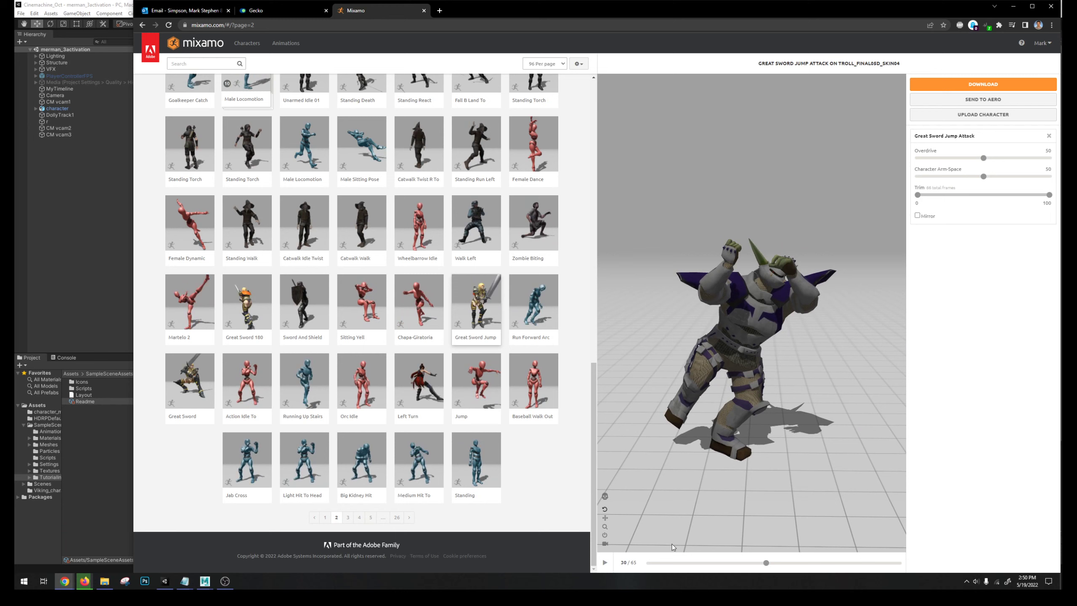
pyautogui.moveTo(764, 566); pyautogui.dragTo(734, 552)
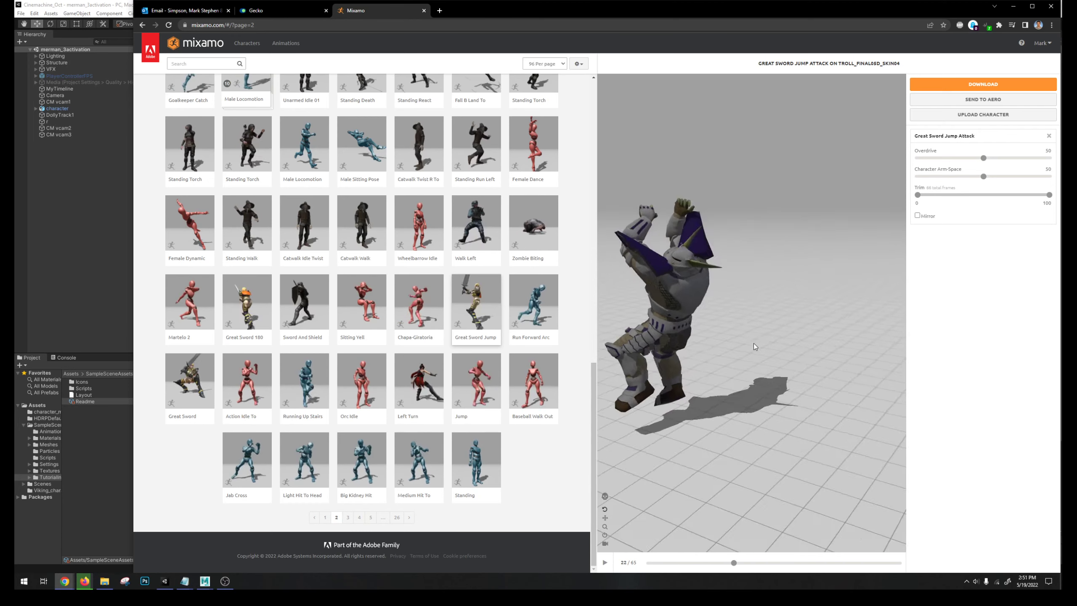
pyautogui.moveTo(754, 344); pyautogui.dragTo(722, 325)
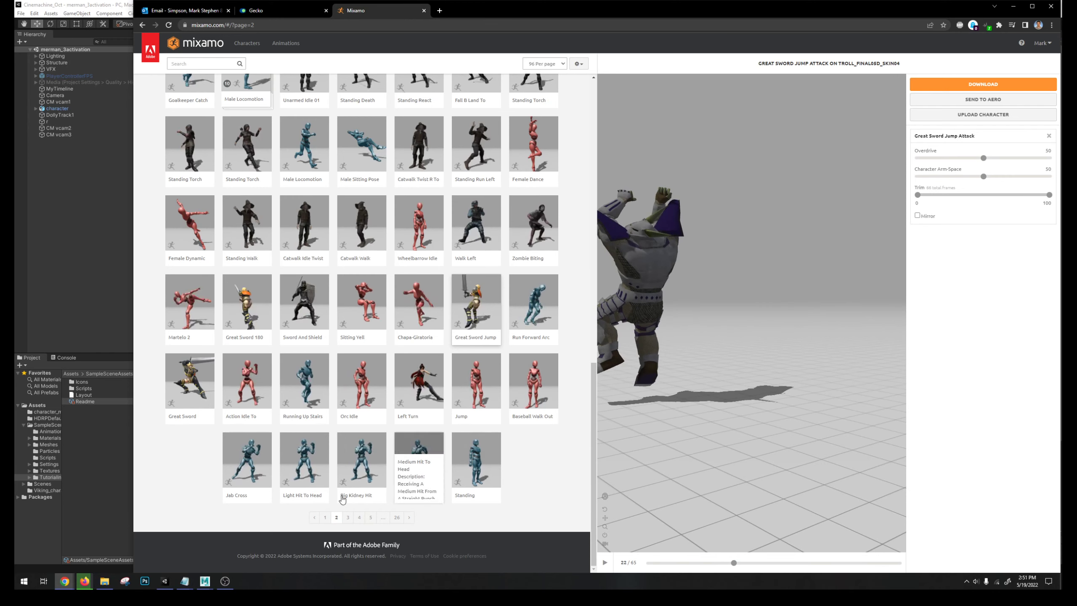
# Step: Go to page 3 of the animations and preview Hurricane Kick on the troll
pyautogui.click(345, 517)
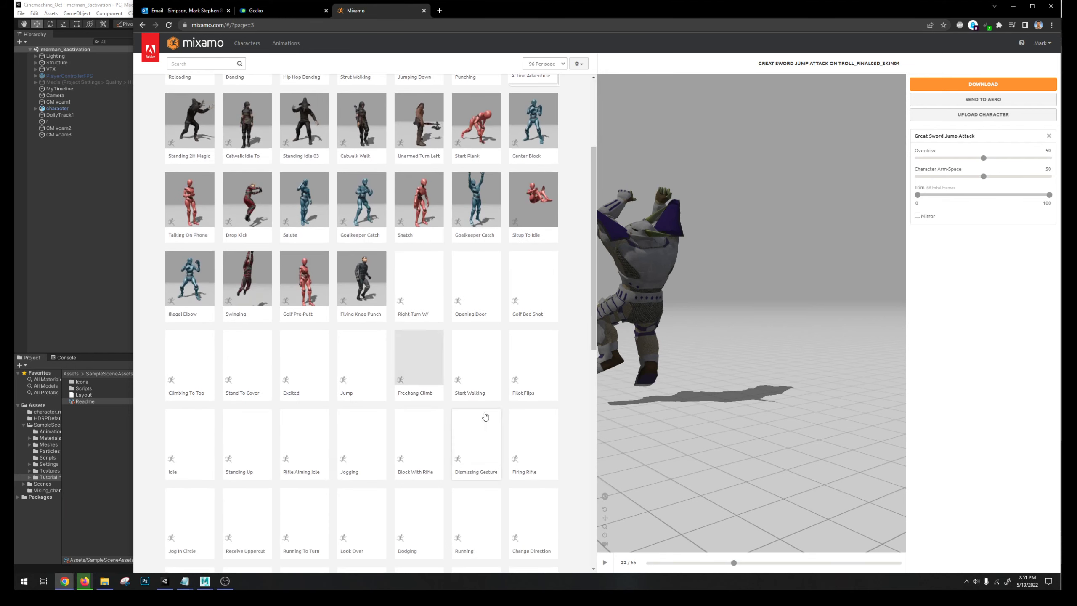
pyautogui.scroll(-5, 478, 404)
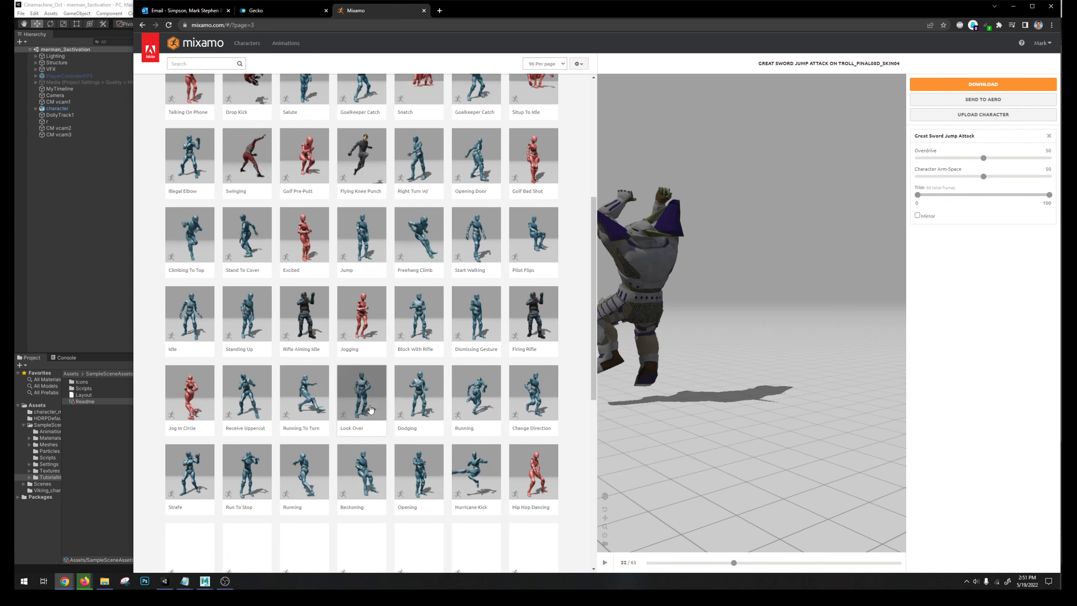
pyautogui.scroll(-1, 482, 435)
pyautogui.click(482, 435)
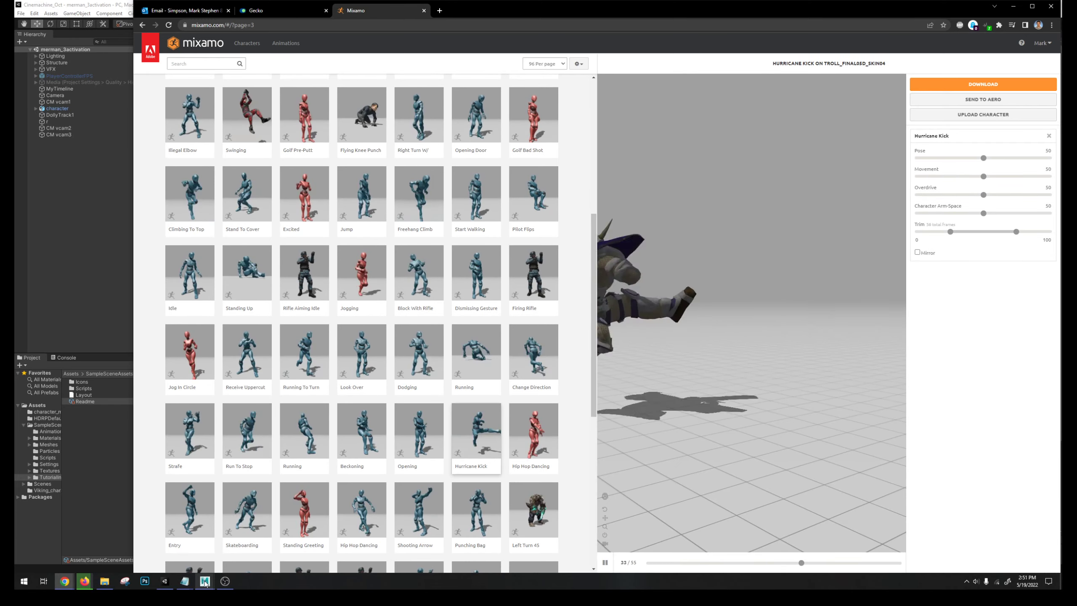
# Step: In Maya, open the recent scene goblin01.0001.ma, discarding unsaved changes
pyautogui.moveTo(205, 581)
pyautogui.click(268, 539)
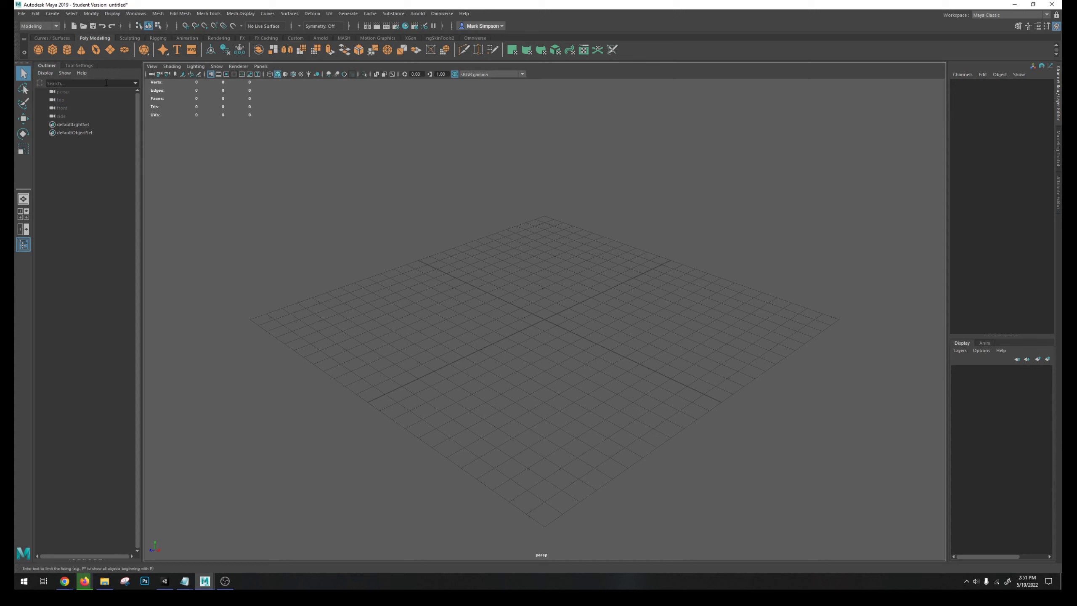
pyautogui.click(21, 13)
pyautogui.moveTo(84, 271)
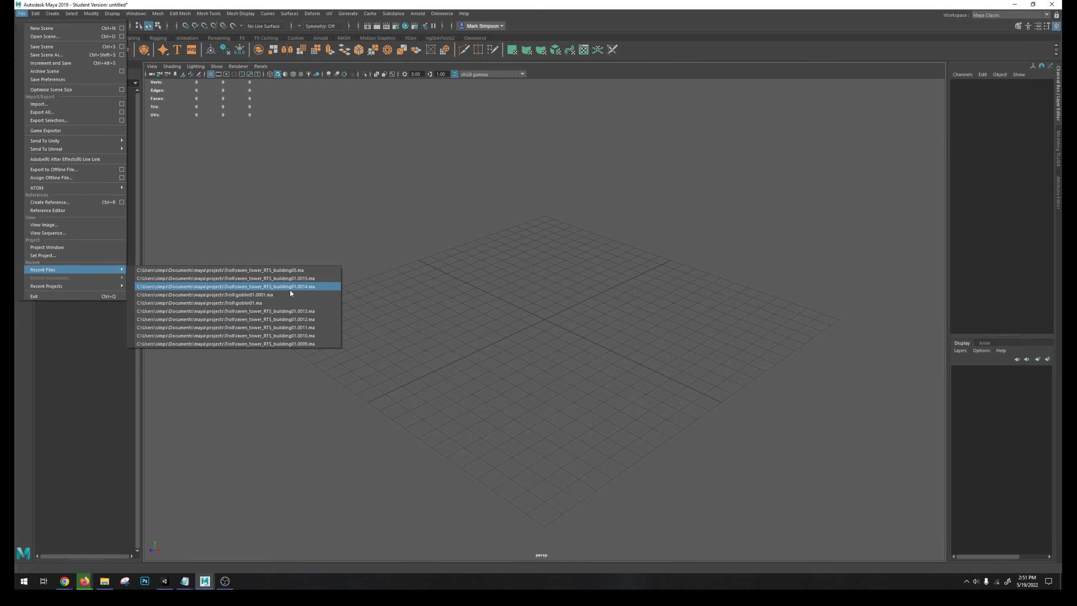
pyautogui.click(264, 296)
pyautogui.click(535, 294)
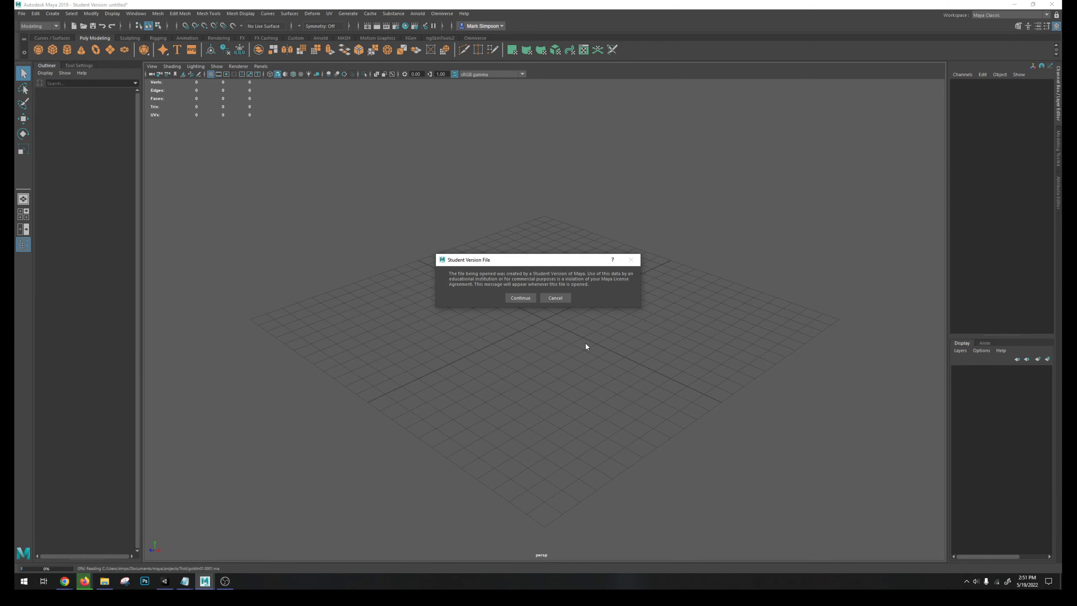
pyautogui.click(520, 297)
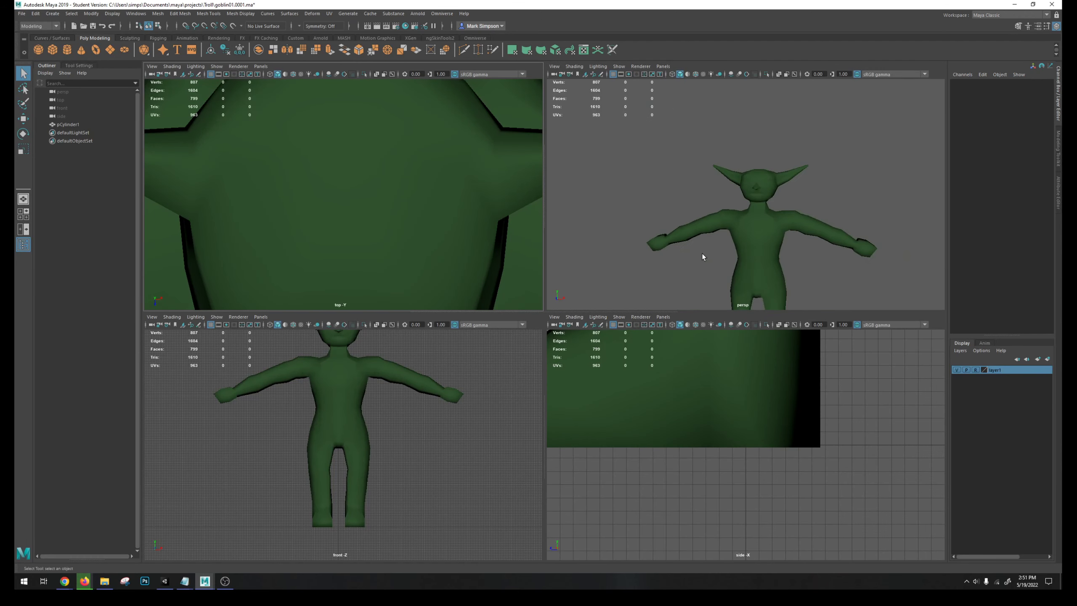
# Step: Turn on X-Ray Joints in the perspective view and select the goblin mesh
pyautogui.click(574, 66)
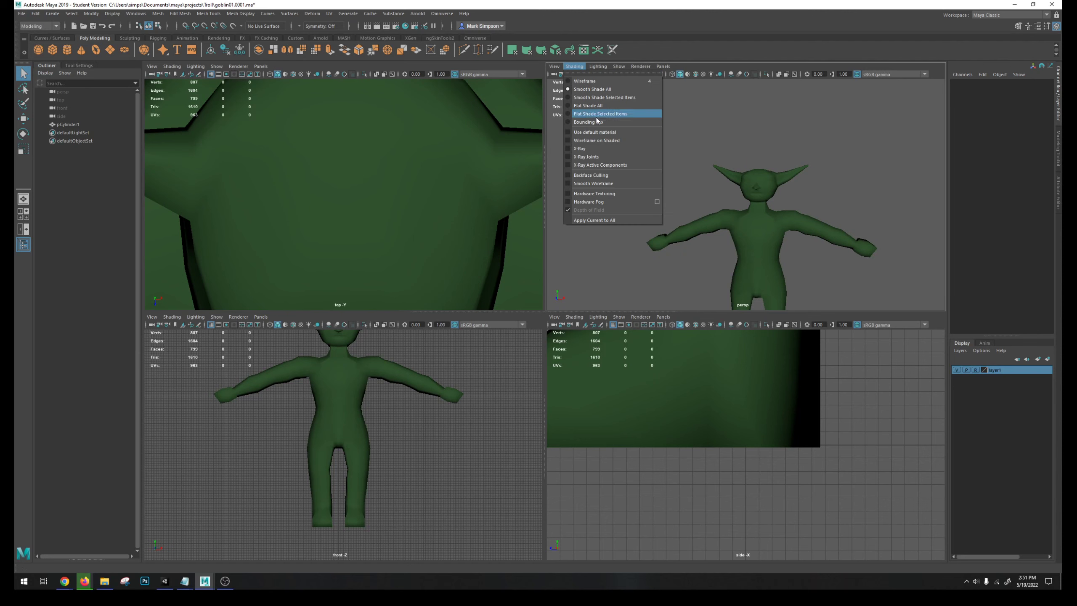
pyautogui.click(600, 157)
pyautogui.click(709, 226)
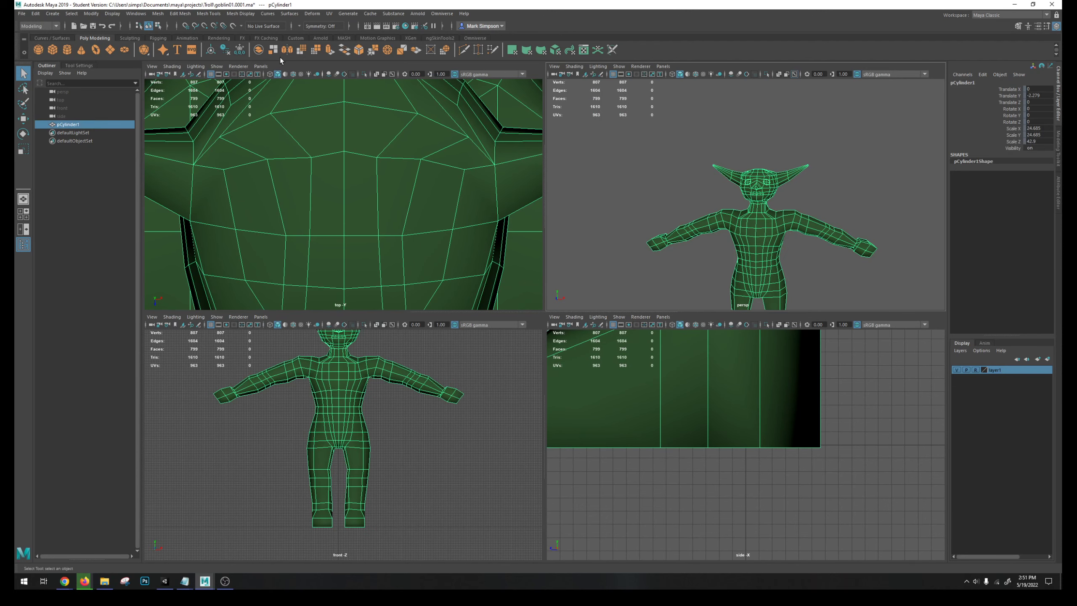
# Step: Open troll_rig_skin01.0001.ma from the scene browser sorted newest first by date modified
pyautogui.click(21, 13)
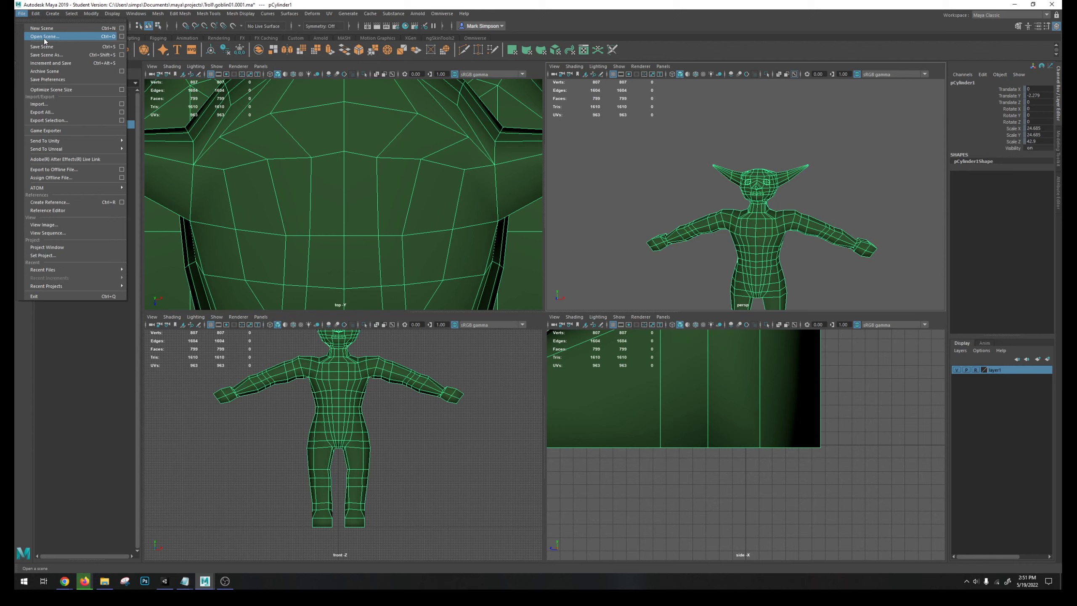
pyautogui.click(44, 37)
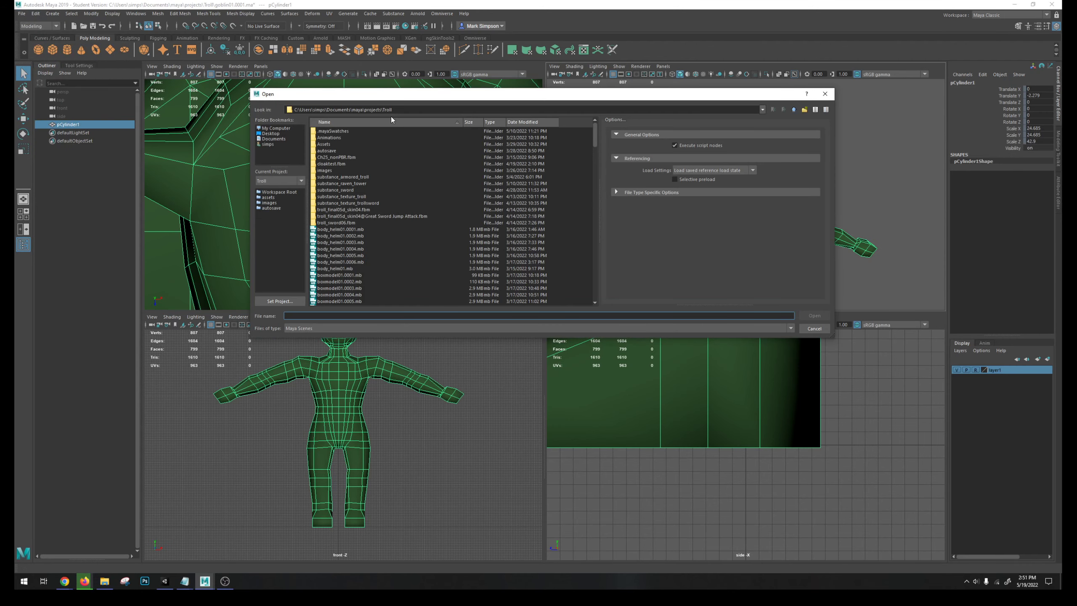
pyautogui.click(526, 122)
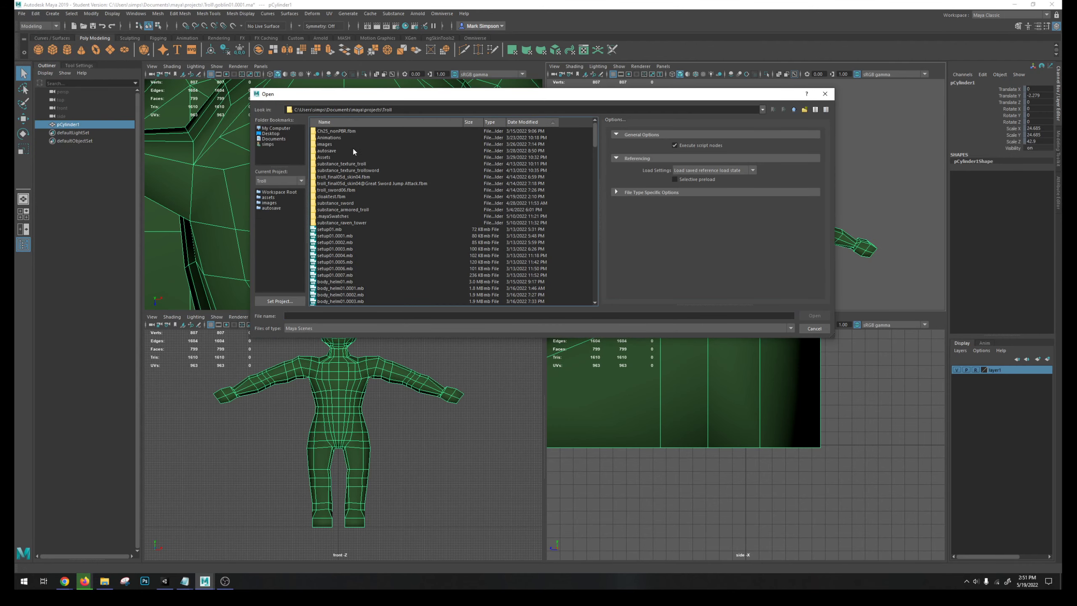
pyautogui.click(518, 122)
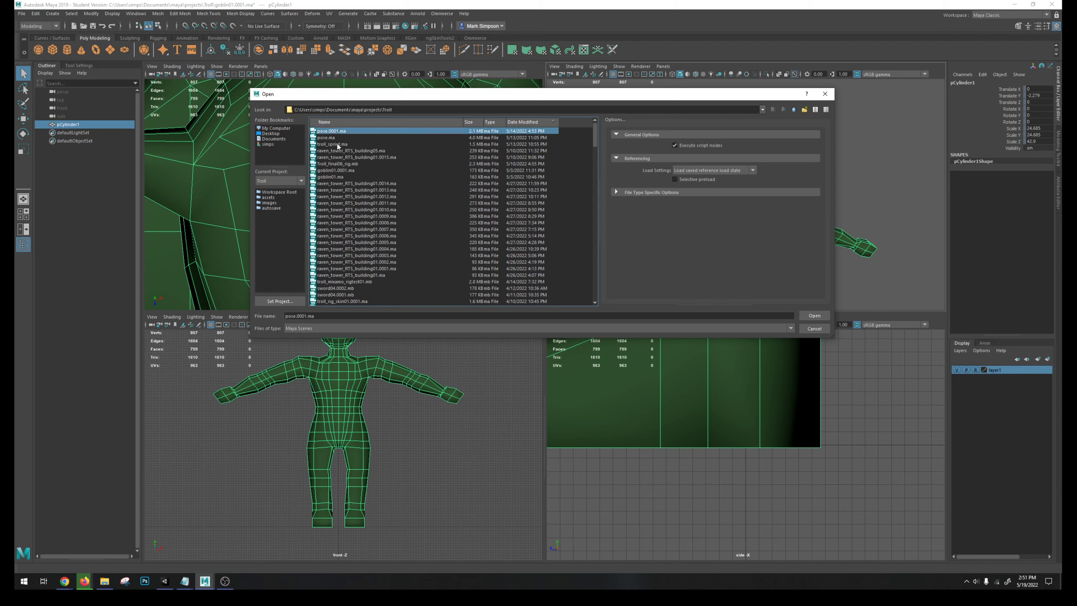
pyautogui.scroll(-2, 355, 227)
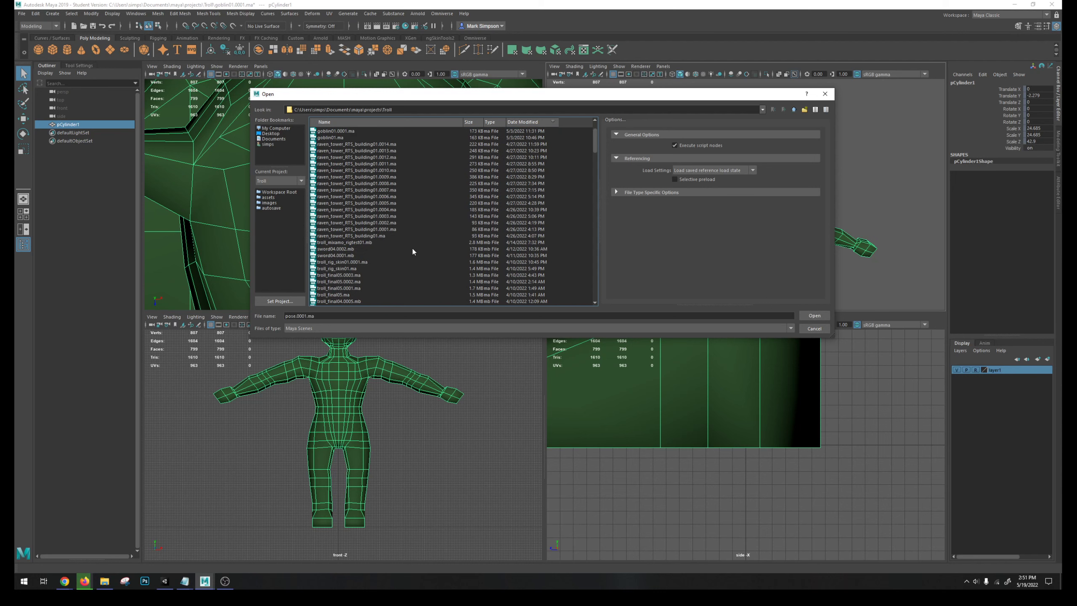
pyautogui.doubleClick(344, 262)
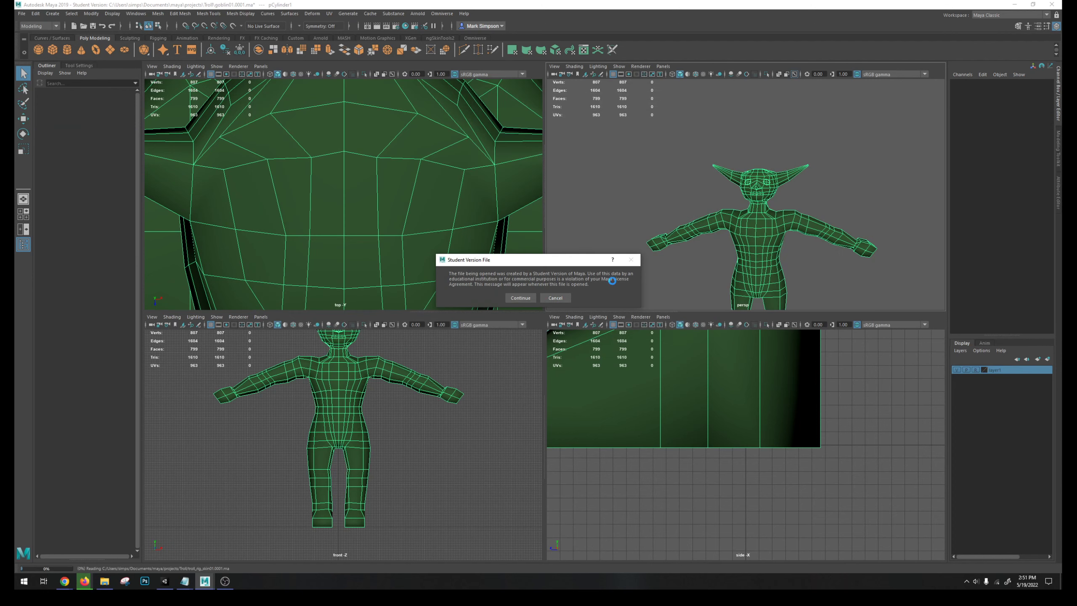
# Step: Select the troll's left arm joint and set the Rotate tool's Axis Orientation to Object
pyautogui.click(519, 298)
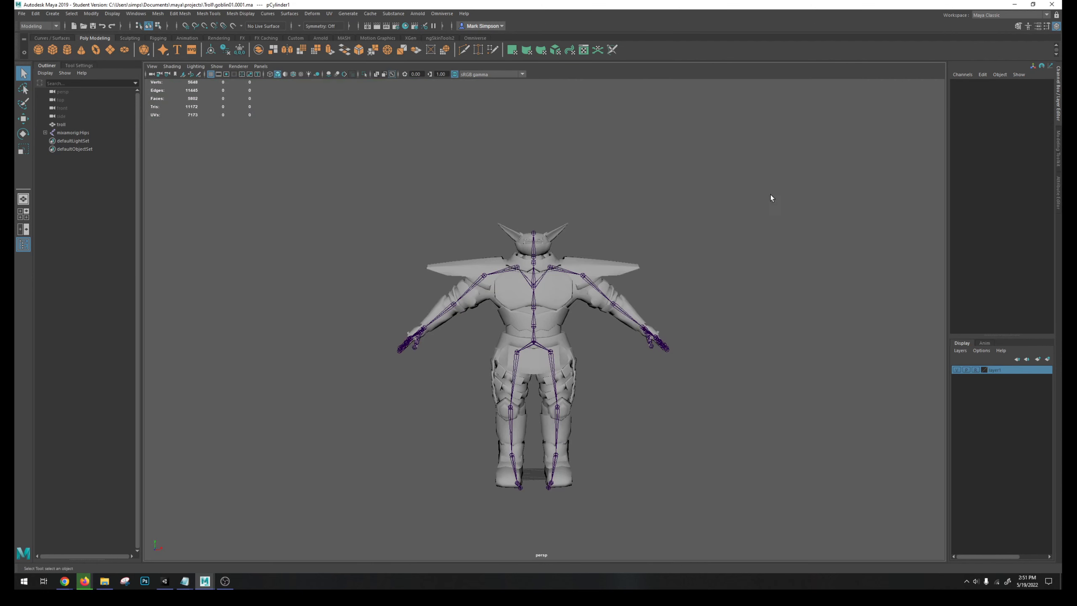
pyautogui.click(575, 280)
pyautogui.press('e')
pyautogui.keyDown('alt'); pyautogui.moveTo(575, 280); pyautogui.dragTo(545, 289); pyautogui.keyUp('alt')
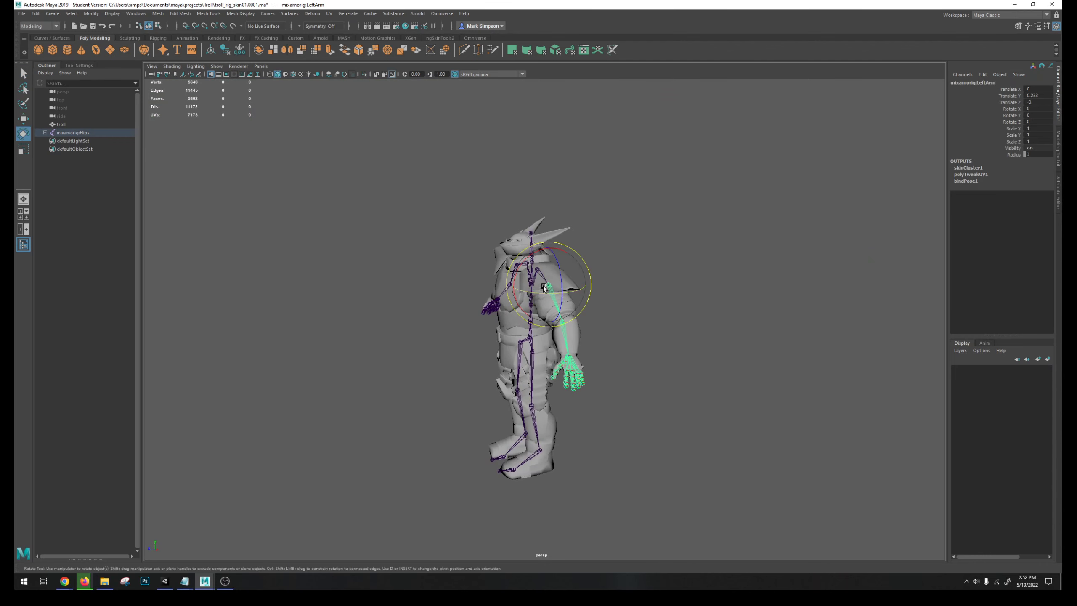
pyautogui.doubleClick(23, 134)
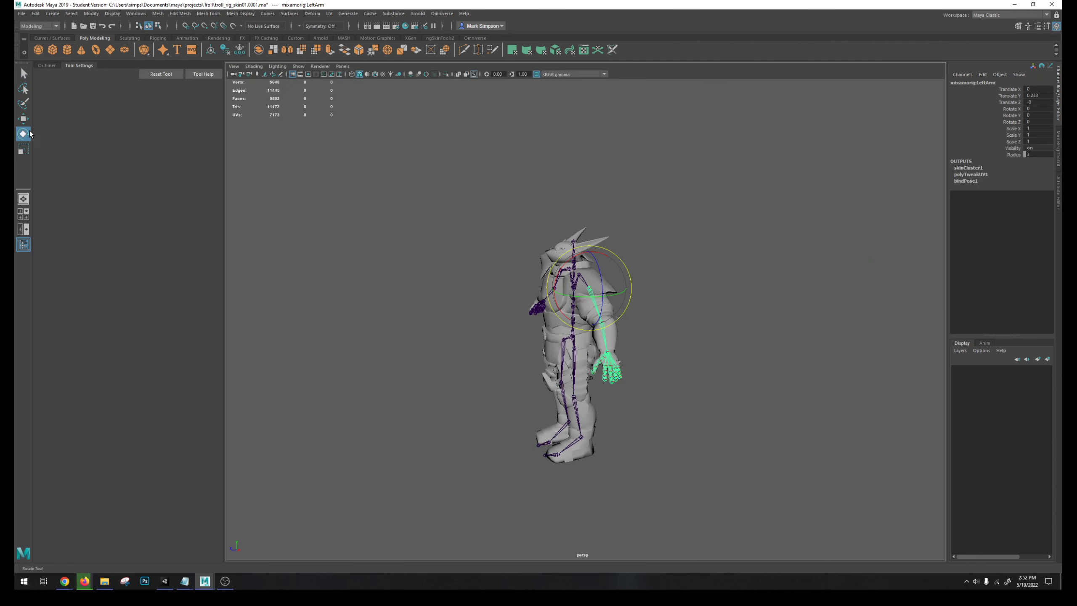
pyautogui.click(97, 97)
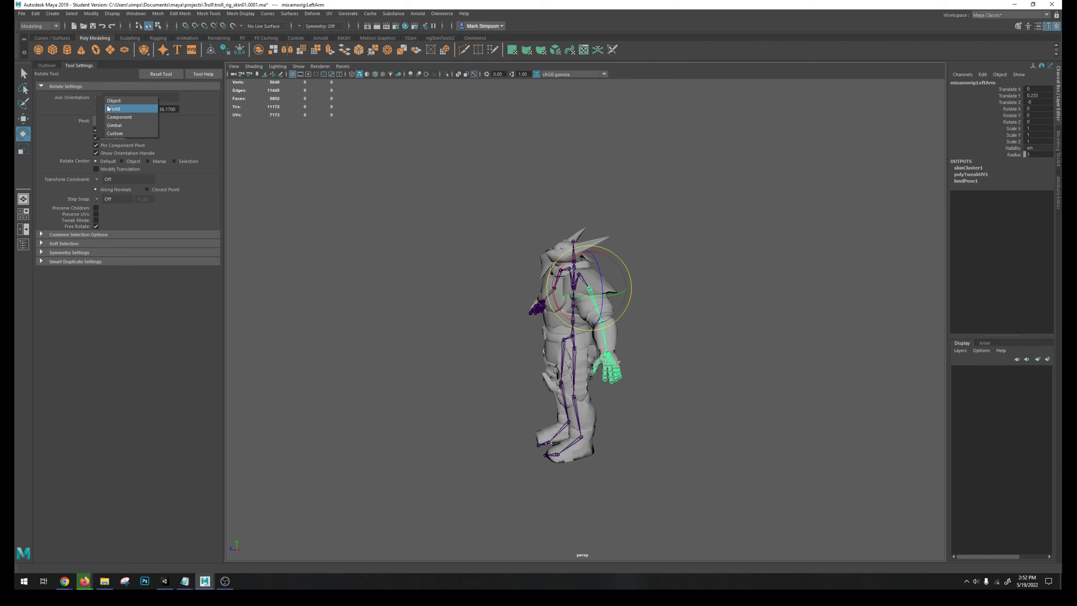
pyautogui.click(114, 100)
# Step: Bend the left forearm up and lower the right arm with its forearm onto the hip
pyautogui.keyDown('alt'); pyautogui.moveTo(389, 212); pyautogui.dragTo(551, 238); pyautogui.keyUp('alt')
pyautogui.click(729, 230)
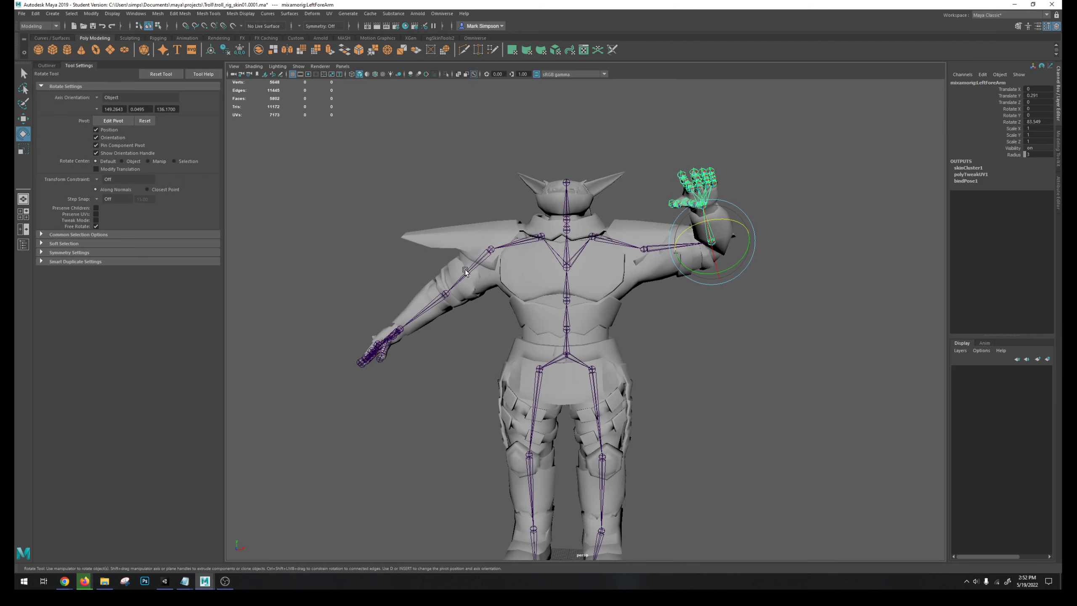
pyautogui.click(491, 254)
pyautogui.moveTo(492, 257); pyautogui.dragTo(513, 272)
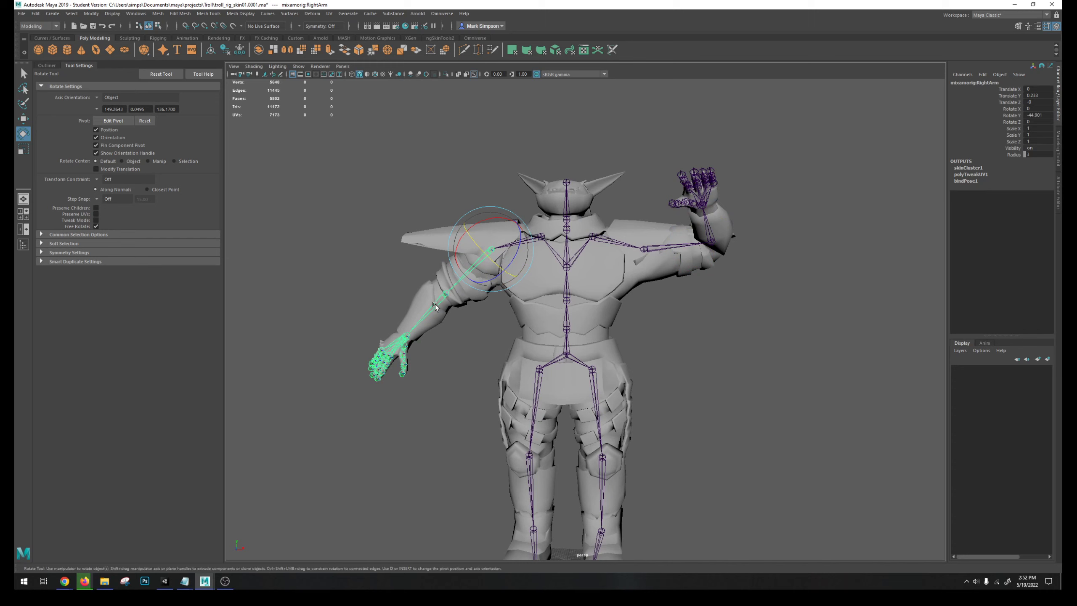
pyautogui.moveTo(470, 313); pyautogui.dragTo(510, 282)
# Step: Undo a trial head tilt, then raise the left upper arm into a wave
pyautogui.click(574, 219)
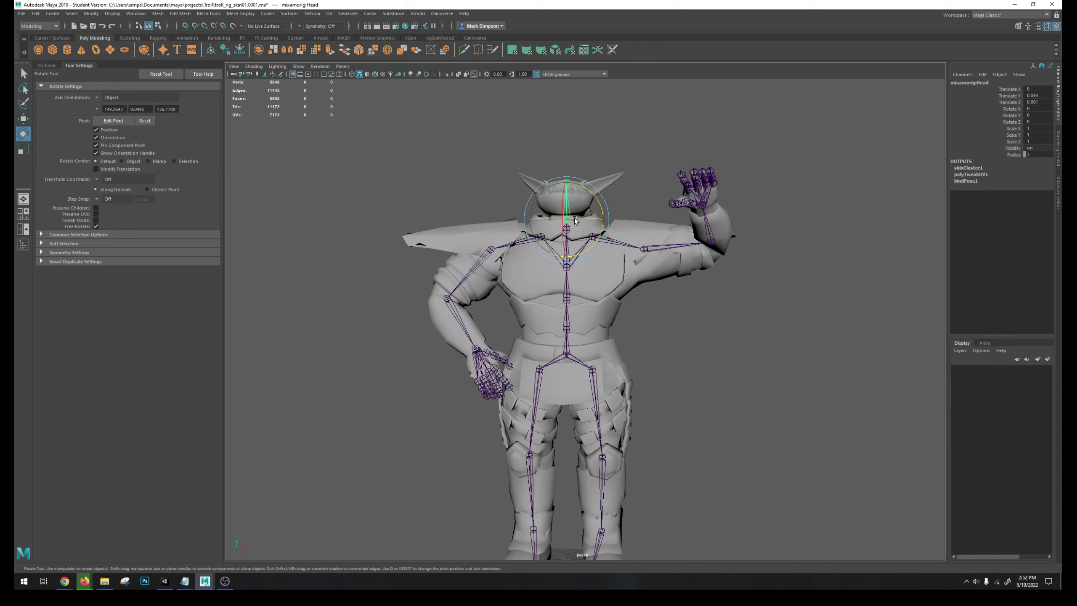
pyautogui.moveTo(590, 193); pyautogui.dragTo(582, 183)
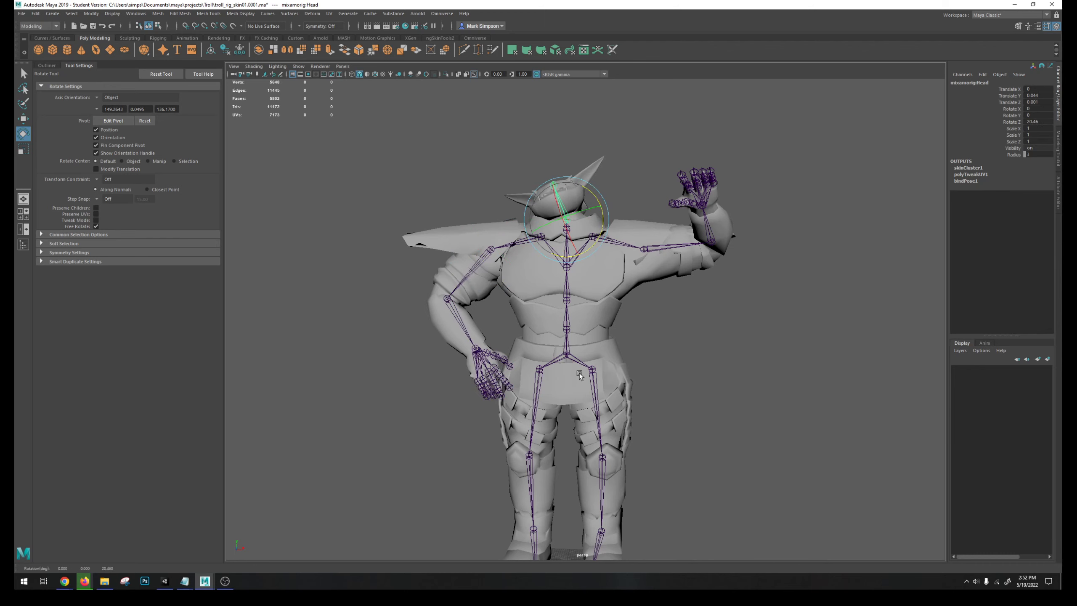
pyautogui.hotkey('ctrl', 'z')
pyautogui.hotkey('ctrl', 'z')
pyautogui.hotkey('ctrl', 'z')
pyautogui.hotkey('ctrl', 'z')
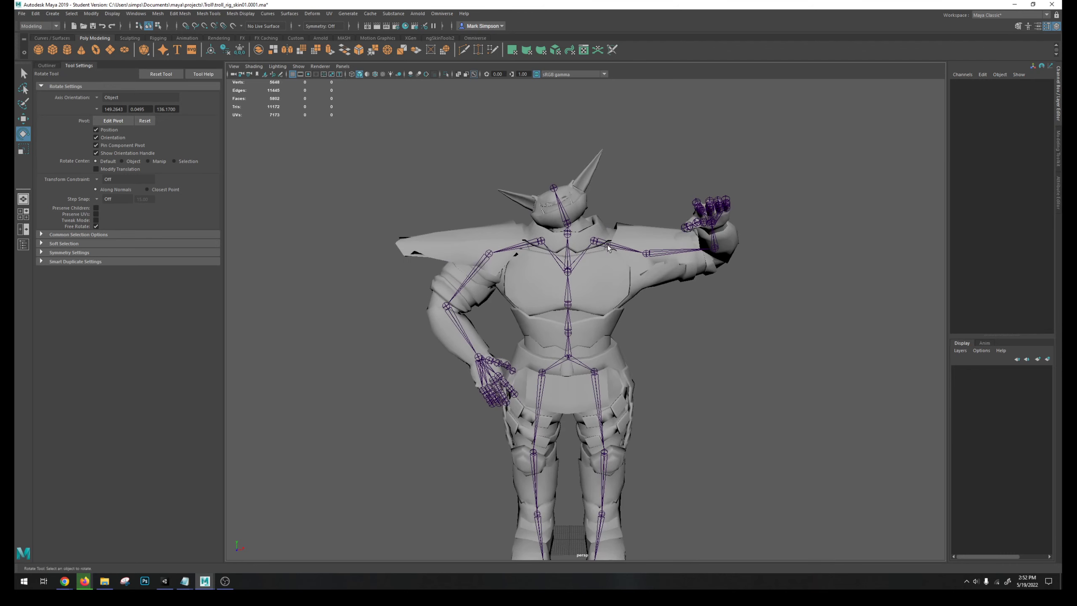
pyautogui.click(616, 293)
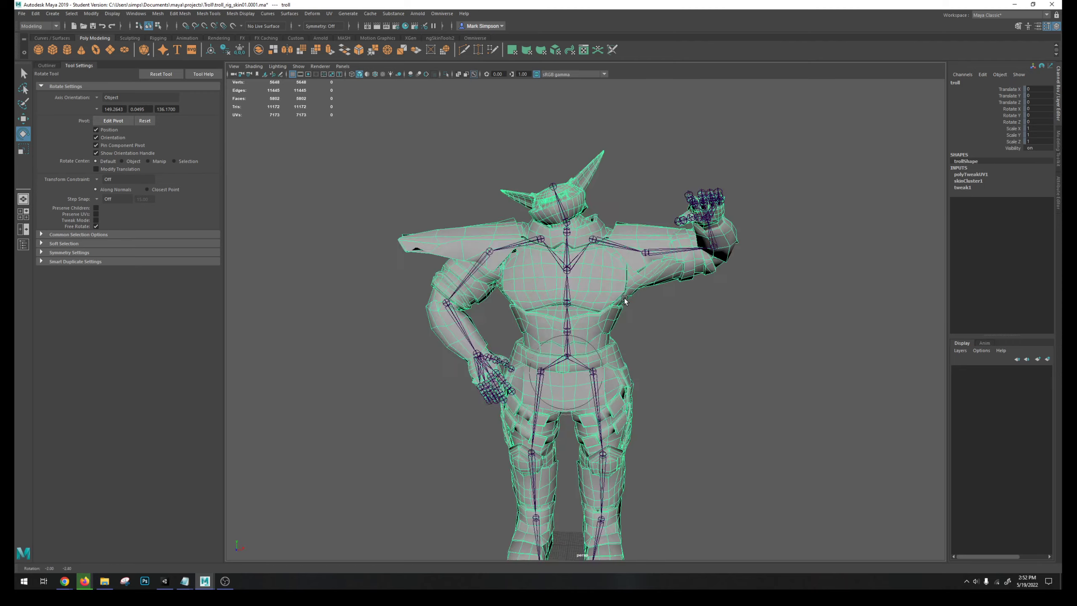
pyautogui.click(678, 250)
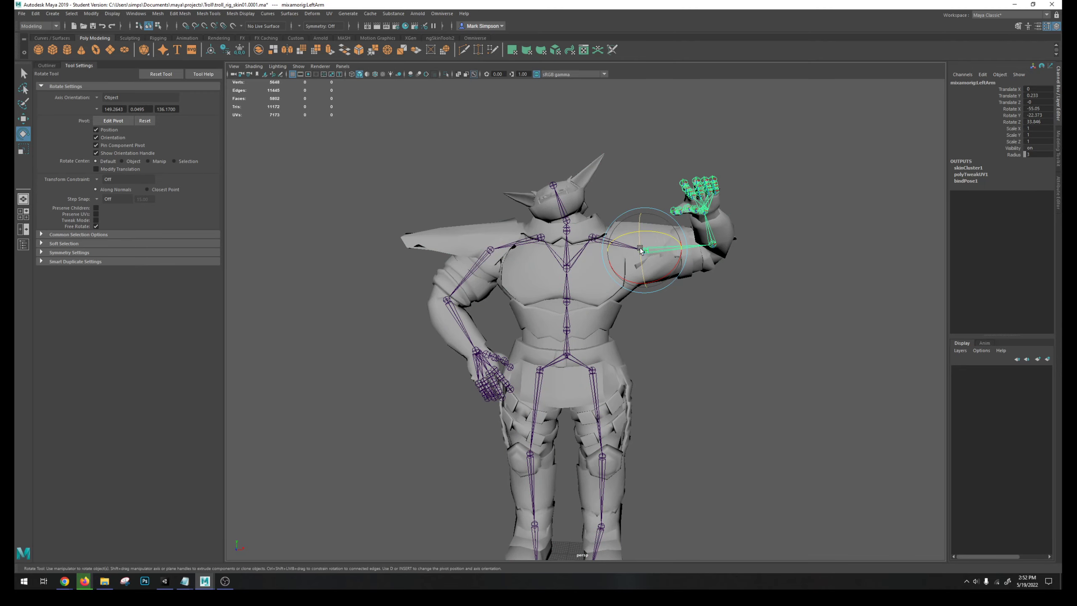
pyautogui.moveTo(640, 250); pyautogui.dragTo(645, 230)
pyautogui.scroll(-3, 641, 374)
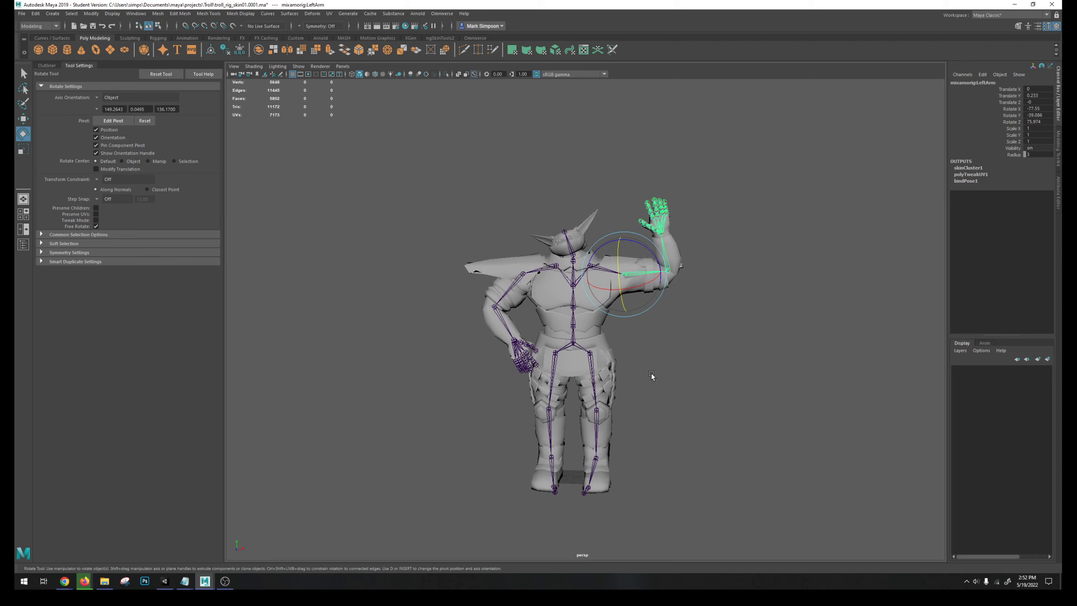
pyautogui.click(661, 376)
pyautogui.click(604, 368)
pyautogui.keyDown('alt'); pyautogui.moveTo(661, 361); pyautogui.dragTo(630, 355); pyautogui.keyUp('alt')
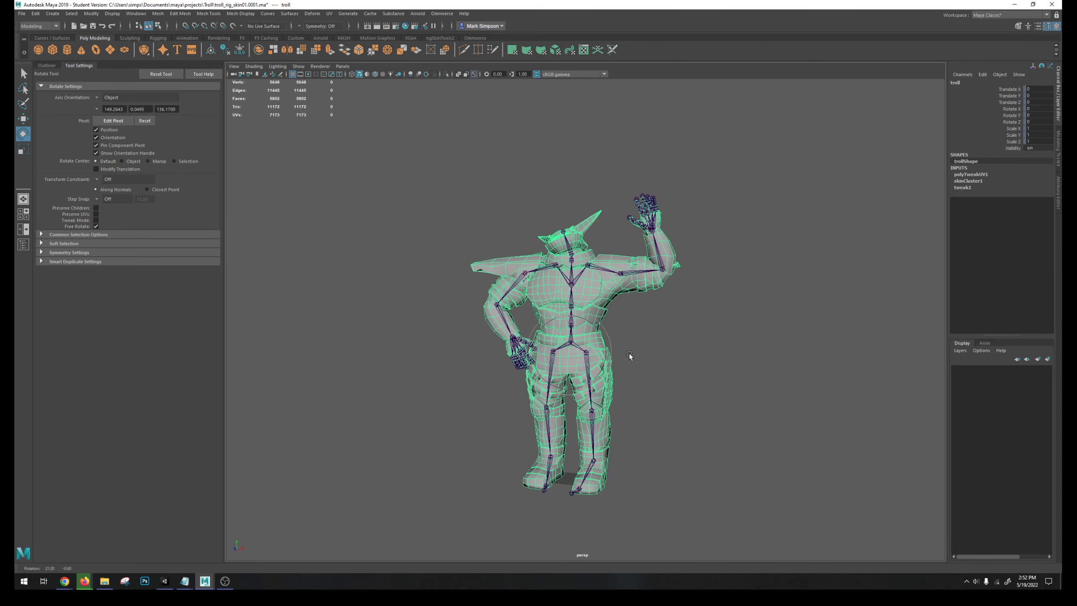
# Step: Duplicate the posed troll mesh as troll2 and move the hips skeleton aside
pyautogui.keyDown('alt'); pyautogui.moveTo(533, 229); pyautogui.dragTo(536, 256); pyautogui.keyUp('alt')
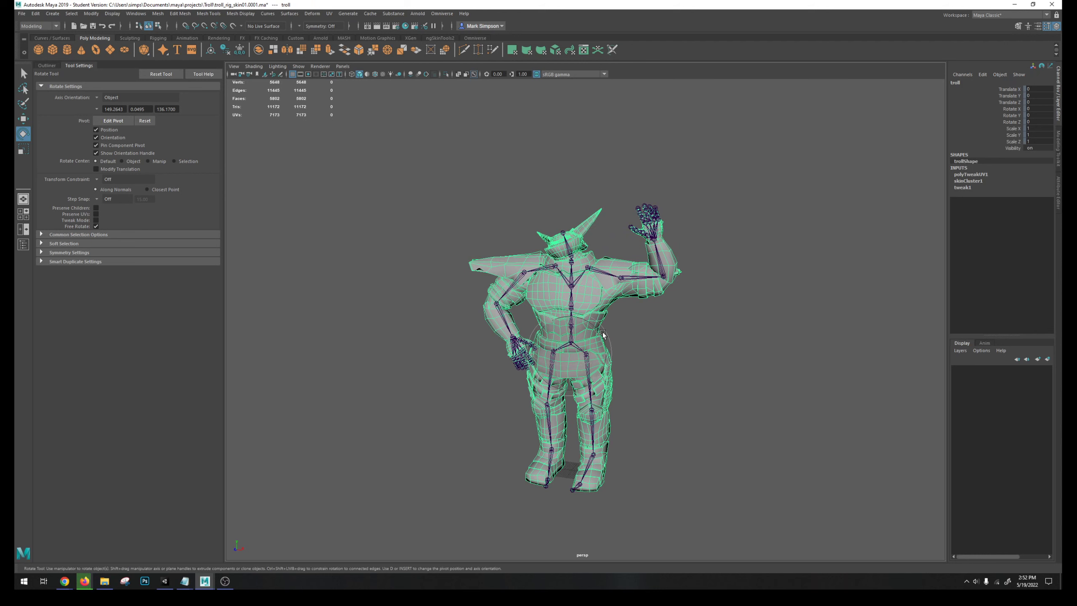
pyautogui.hotkey('ctrl', 'd')
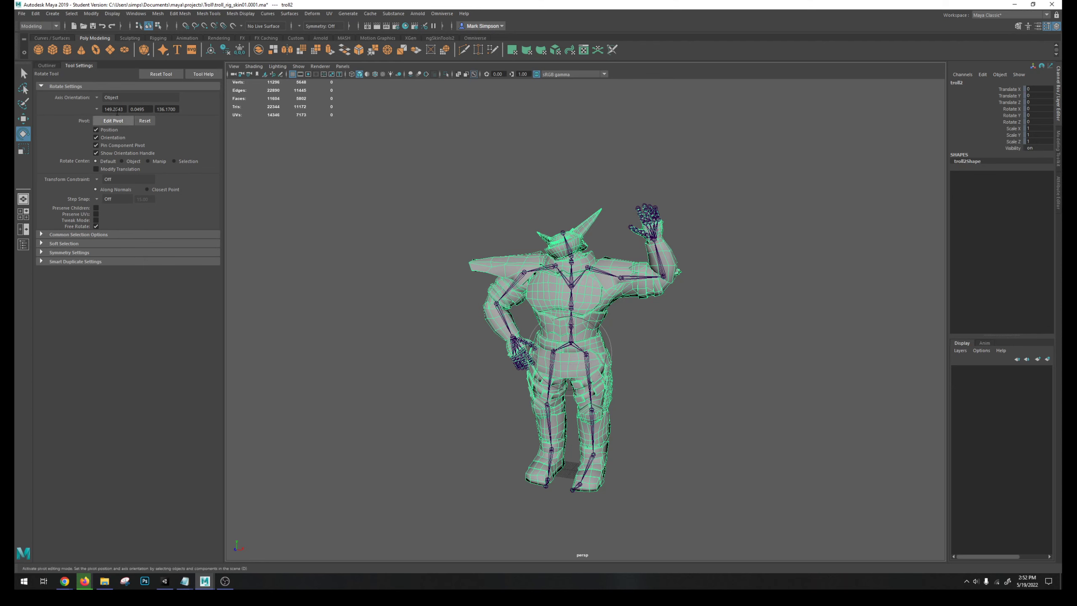
pyautogui.click(47, 65)
pyautogui.click(72, 133)
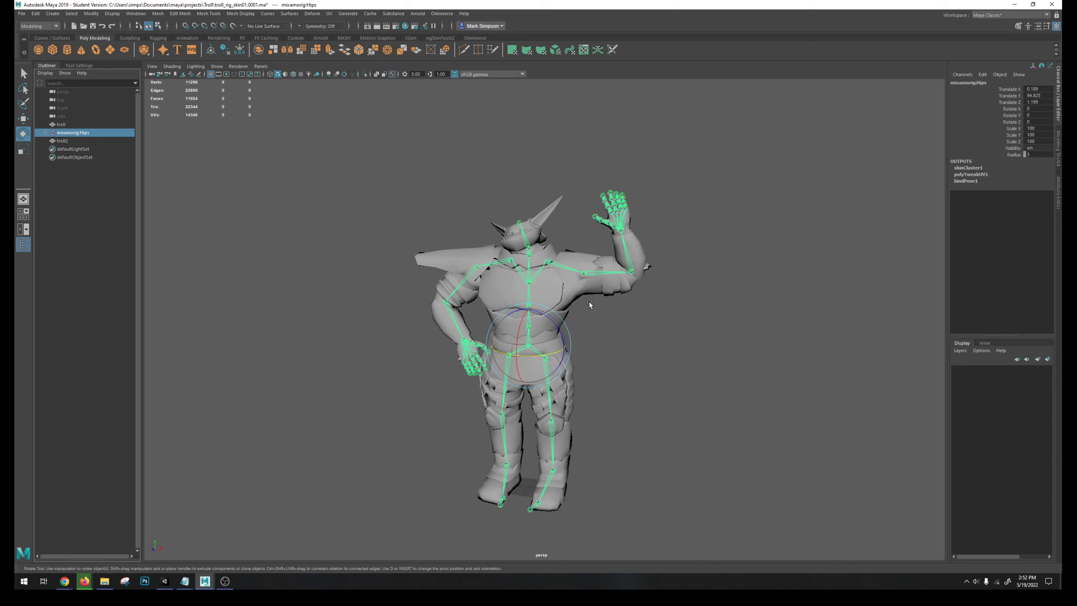
pyautogui.press('w')
pyautogui.moveTo(567, 349); pyautogui.dragTo(860, 379)
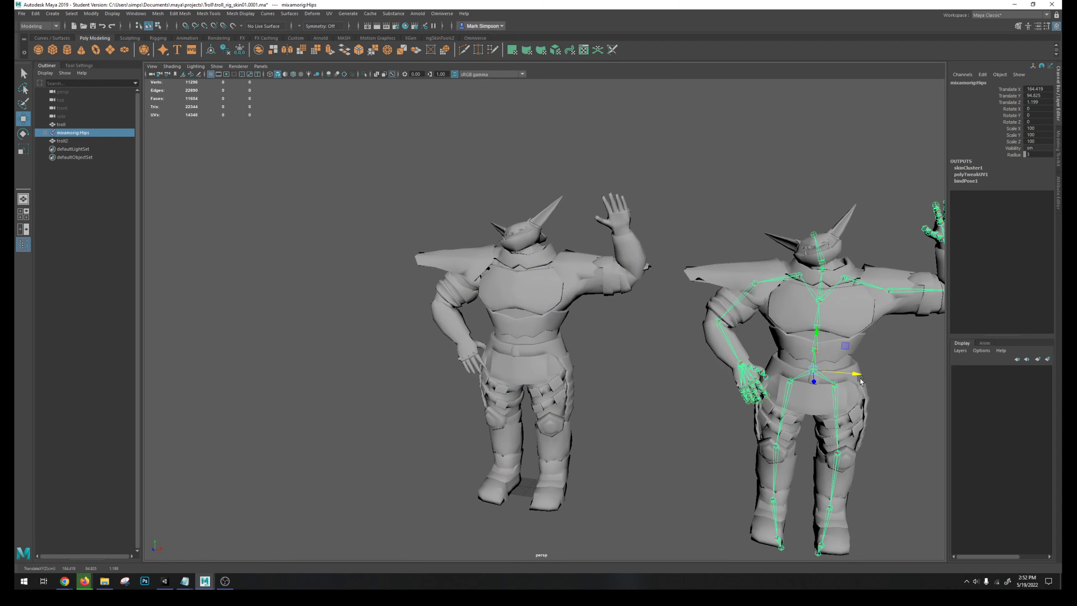
# Step: Delete the skeleton and the original T-posed troll mesh
pyautogui.press('Delete')
pyautogui.click(631, 306)
pyautogui.press('Delete')
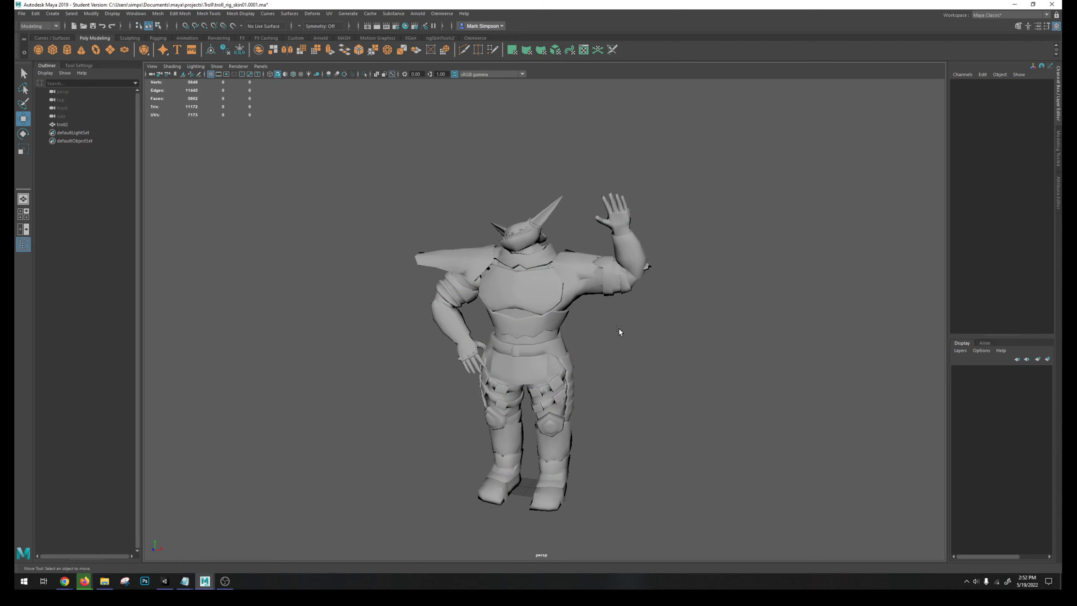
pyautogui.keyDown('alt'); pyautogui.moveTo(670, 323); pyautogui.dragTo(660, 354); pyautogui.keyUp('alt')
# Step: Switch the viewport to textured shaded display with the 4 and 6 keys
pyautogui.click(533, 307)
pyautogui.press('4')
pyautogui.press('6')
pyautogui.click(589, 319)
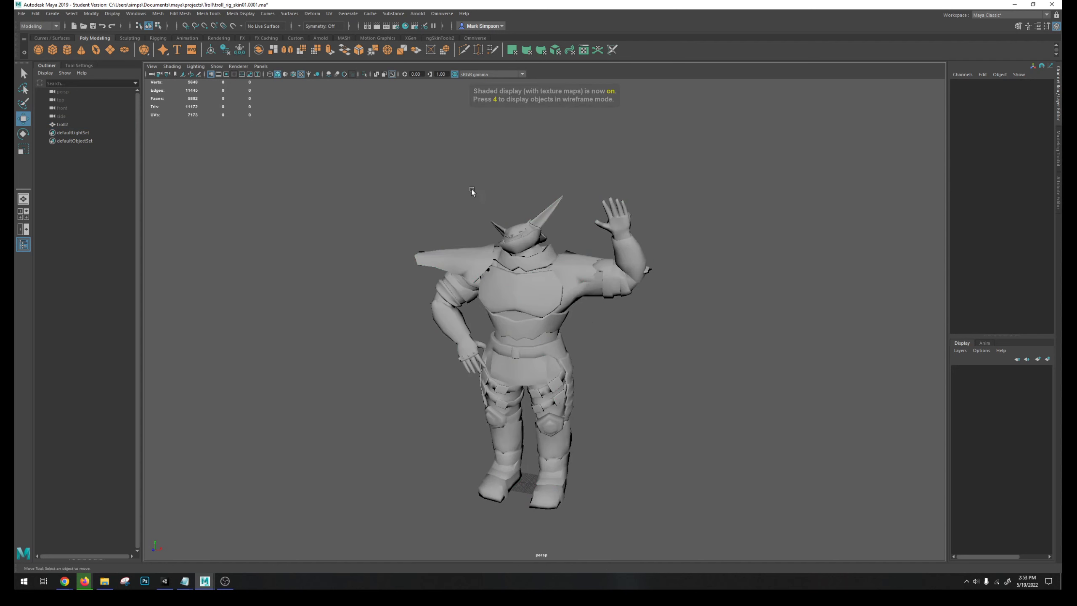
pyautogui.moveTo(472, 192)
pyautogui.keyDown('alt'); pyautogui.mouseDown()
pyautogui.moveTo(571, 246)
pyautogui.moveTo(561, 249)
pyautogui.mouseUp(); pyautogui.keyUp('alt')
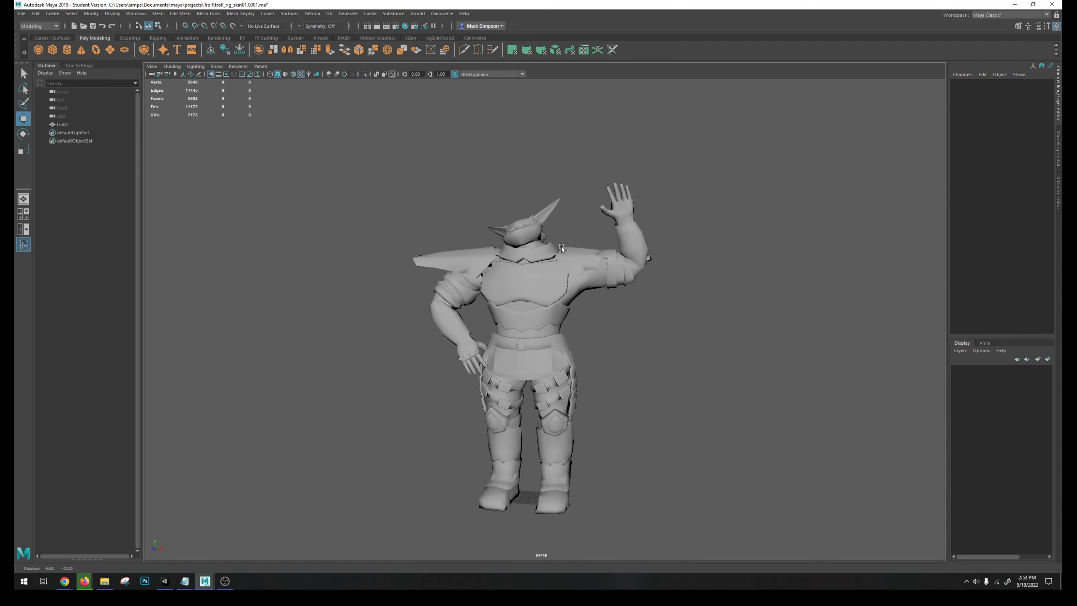
# Step: Inspect troll2's UV layout in the UV Editor, then close it
pyautogui.click(519, 261)
pyautogui.click(329, 14)
pyautogui.click(342, 21)
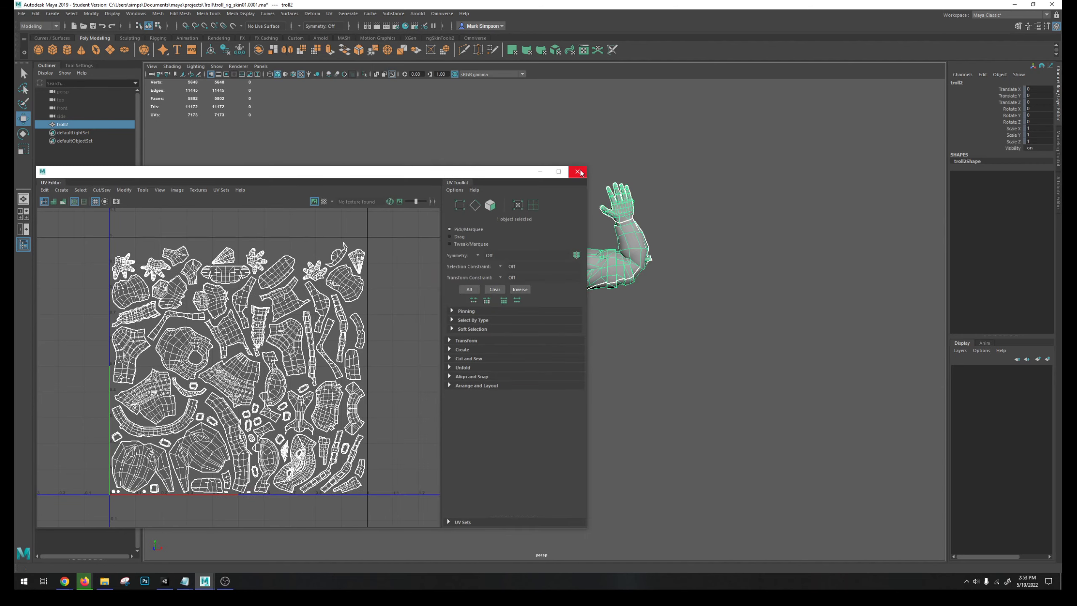
pyautogui.click(581, 172)
pyautogui.keyDown('alt'); pyautogui.moveTo(576, 266); pyautogui.dragTo(577, 344); pyautogui.keyUp('alt')
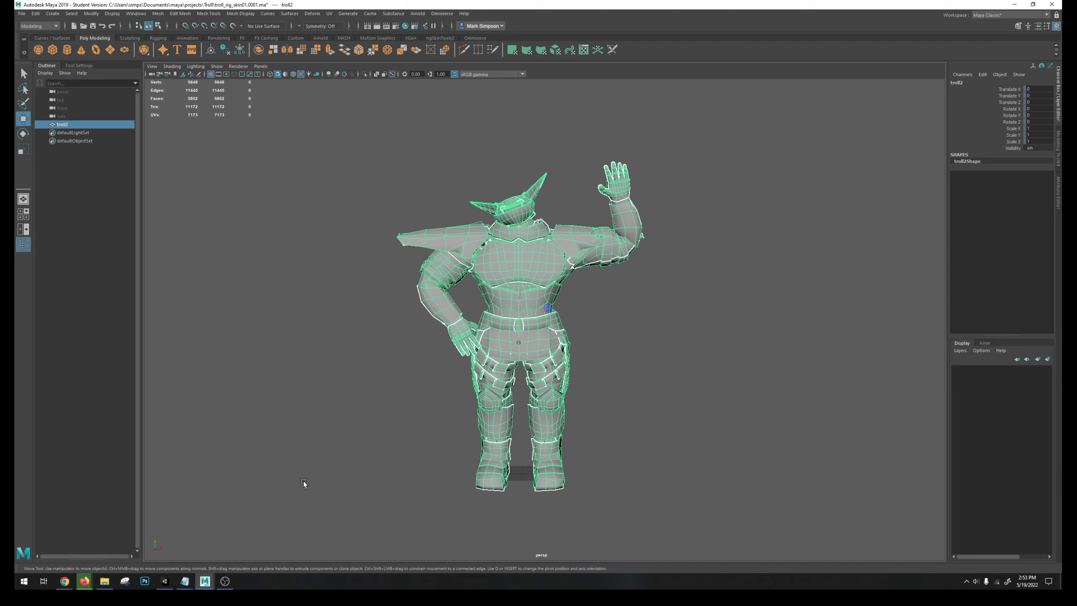
# Step: Return to Mixamo and go to page 4 of the animations
pyautogui.moveTo(65, 581)
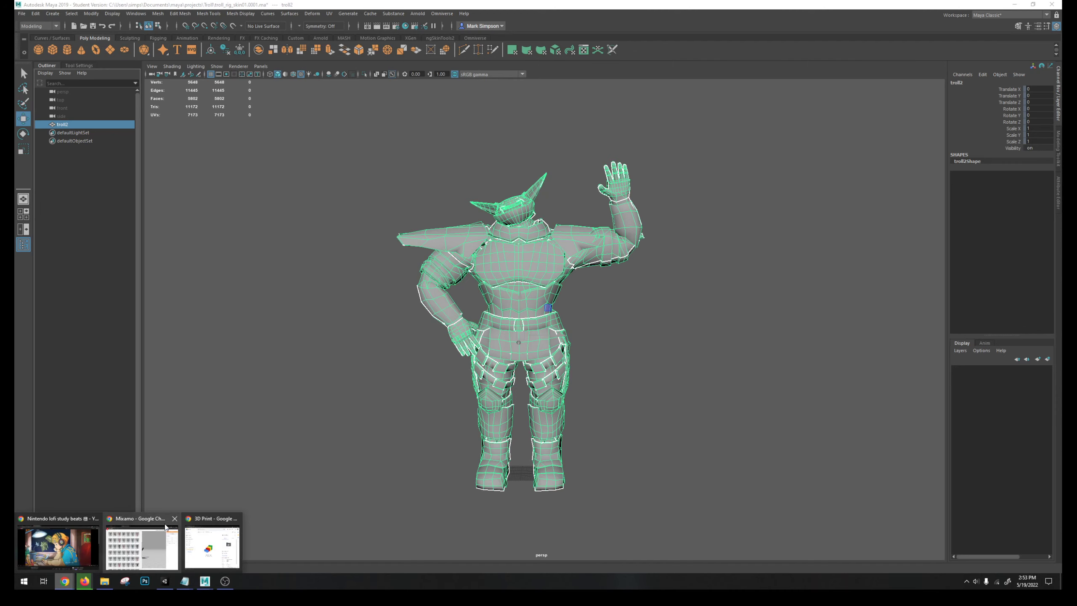
pyautogui.click(146, 549)
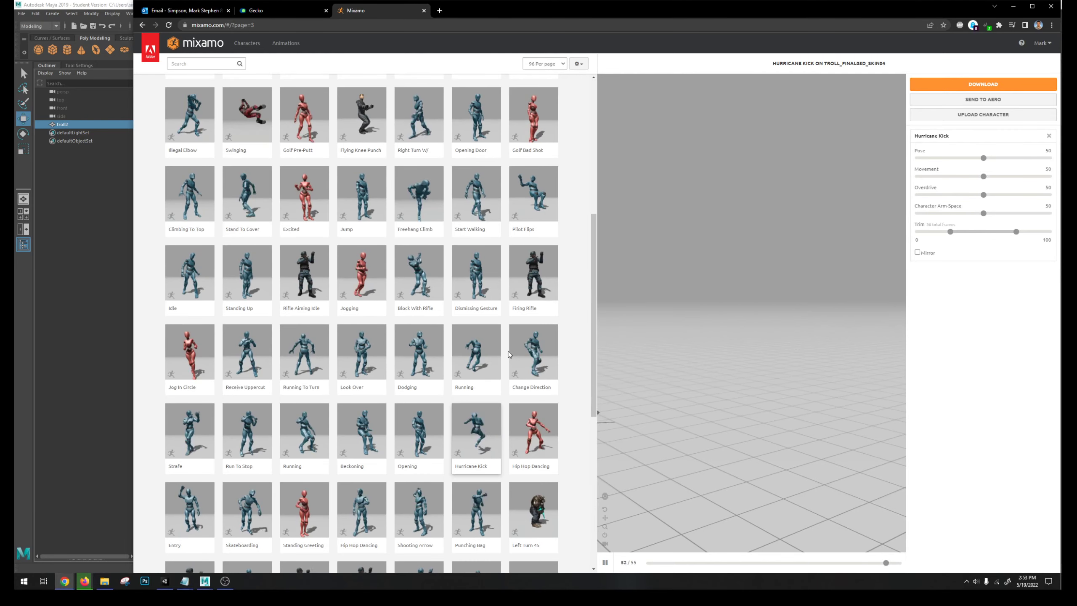
pyautogui.scroll(-4, 508, 354)
pyautogui.scroll(-5, 508, 354)
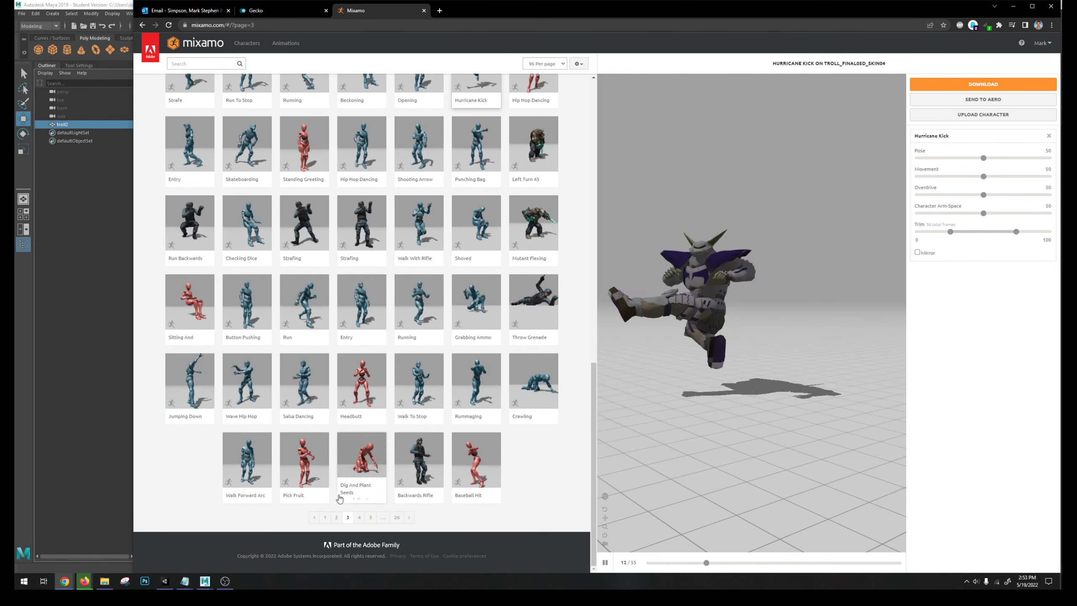
pyautogui.click(359, 517)
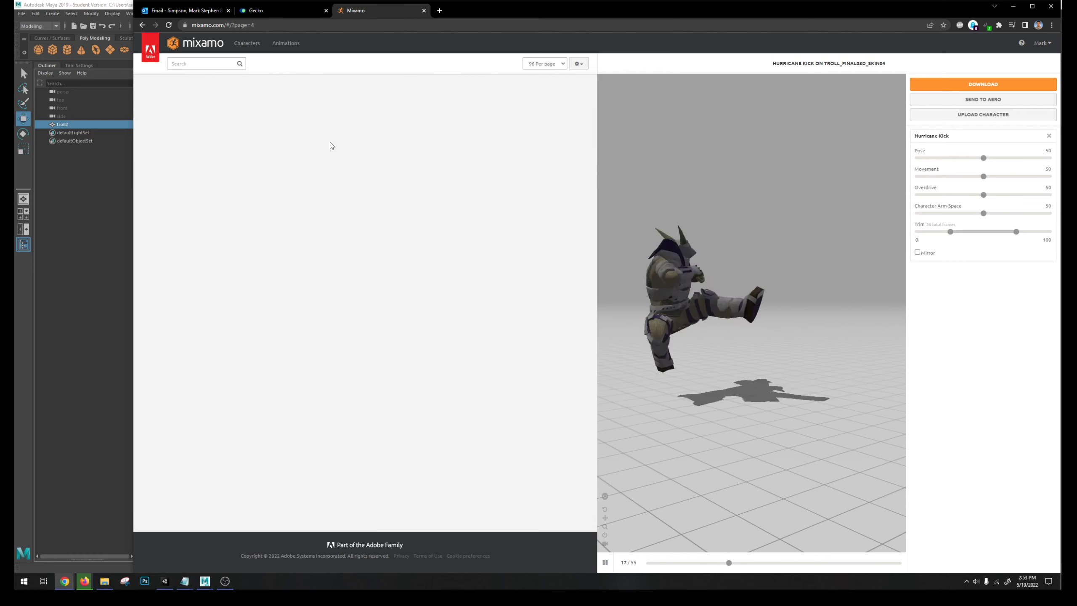
# Step: Search animations for 'sword and shield' and pick Sword And Shield Attack
pyautogui.click(206, 64)
pyautogui.write('sw')
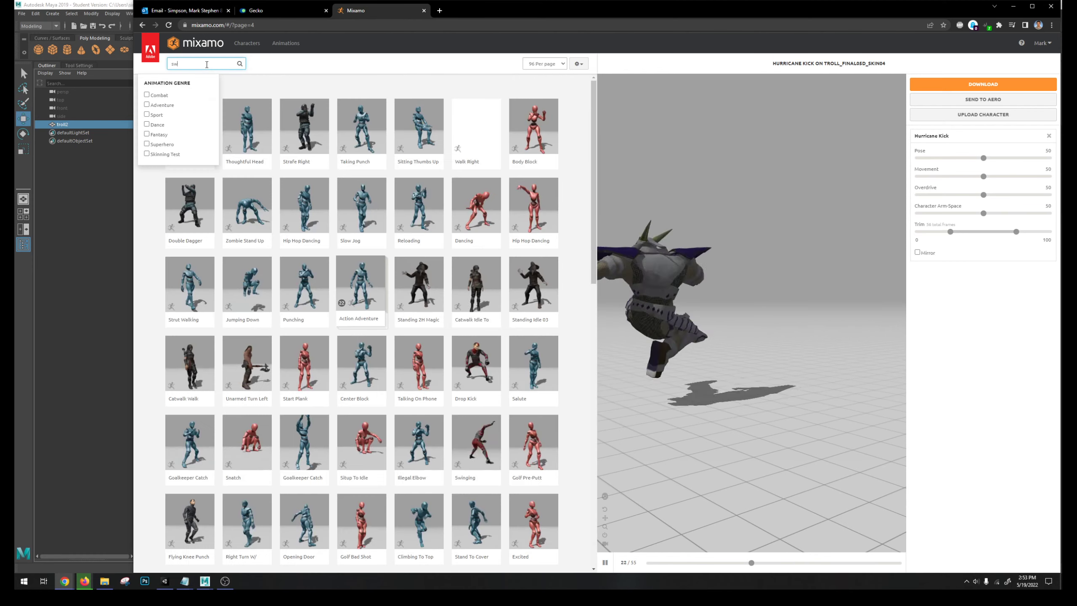
pyautogui.write('ord and shield')
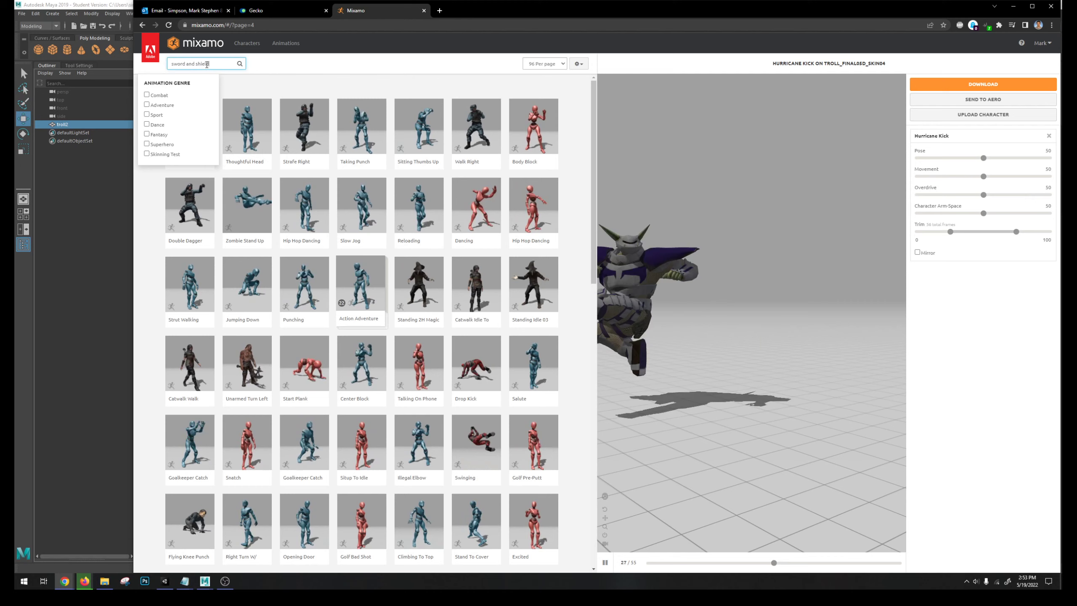
pyautogui.press('Return')
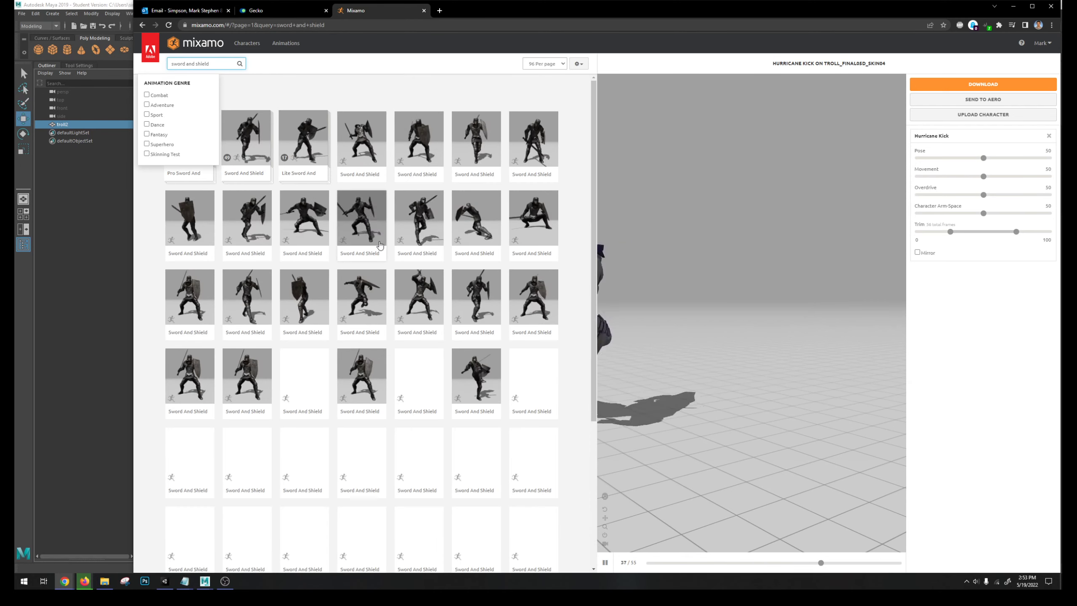
pyautogui.click(366, 225)
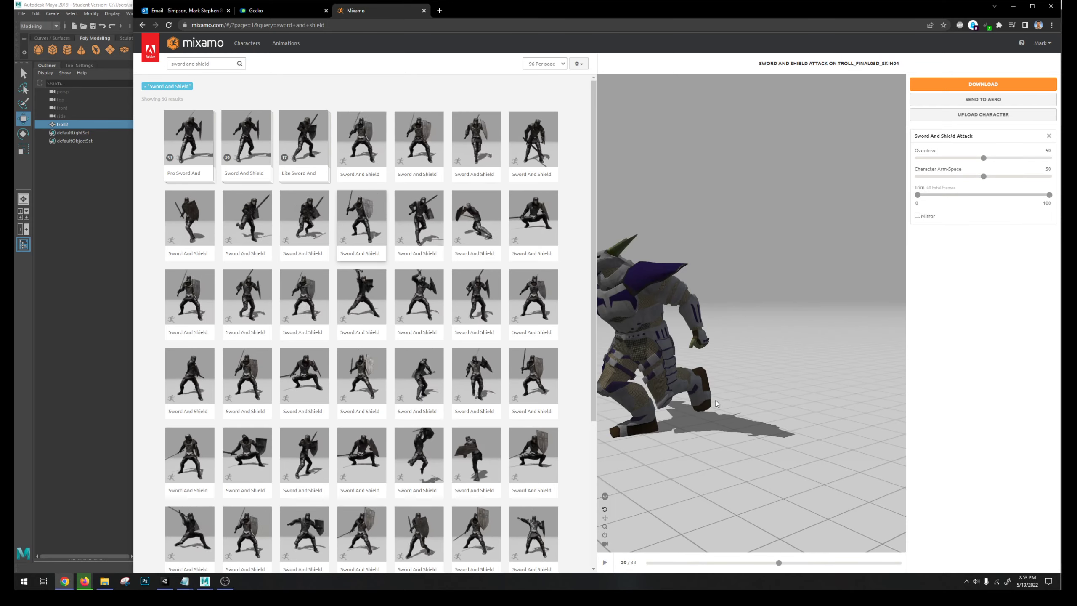
# Step: Scrub and orbit the Sword And Shield Attack preview, then trim the clip to frames 27–29
pyautogui.moveTo(778, 564); pyautogui.dragTo(746, 567)
pyautogui.moveTo(753, 334)
pyautogui.mouseDown()
pyautogui.moveTo(795, 343)
pyautogui.moveTo(768, 339)
pyautogui.mouseUp()
pyautogui.moveTo(749, 564); pyautogui.dragTo(830, 569)
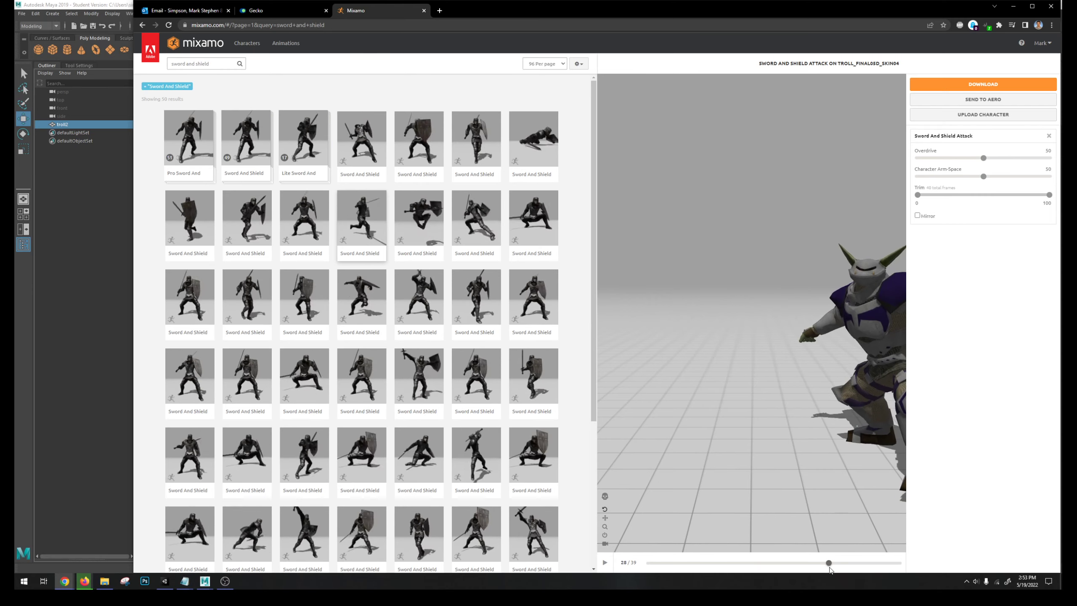
pyautogui.moveTo(848, 369); pyautogui.dragTo(775, 259)
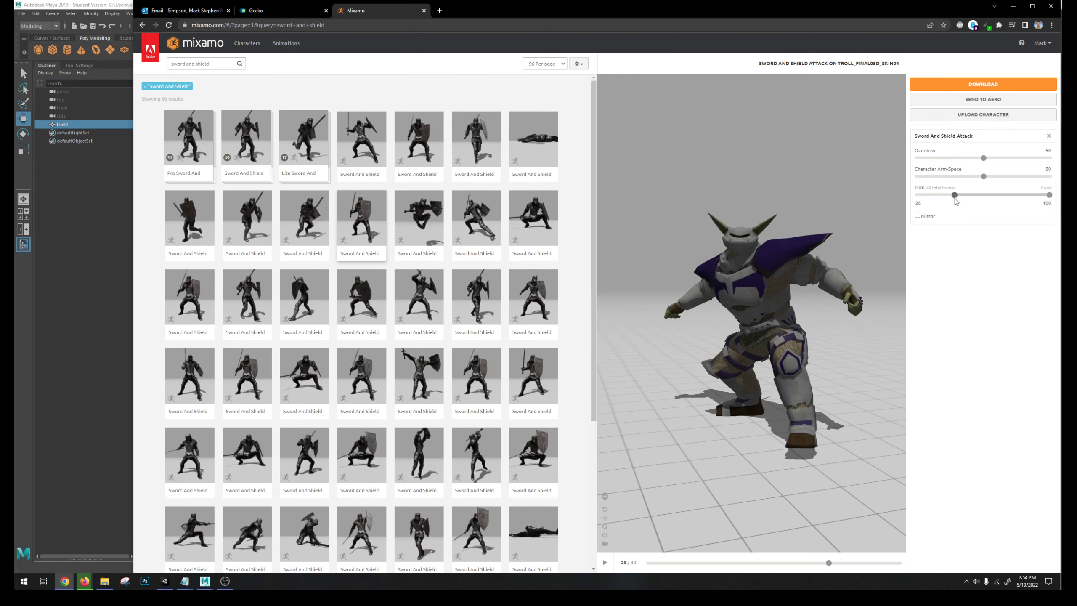
pyautogui.moveTo(955, 195); pyautogui.dragTo(953, 195)
pyautogui.moveTo(1049, 195); pyautogui.dragTo(1029, 195)
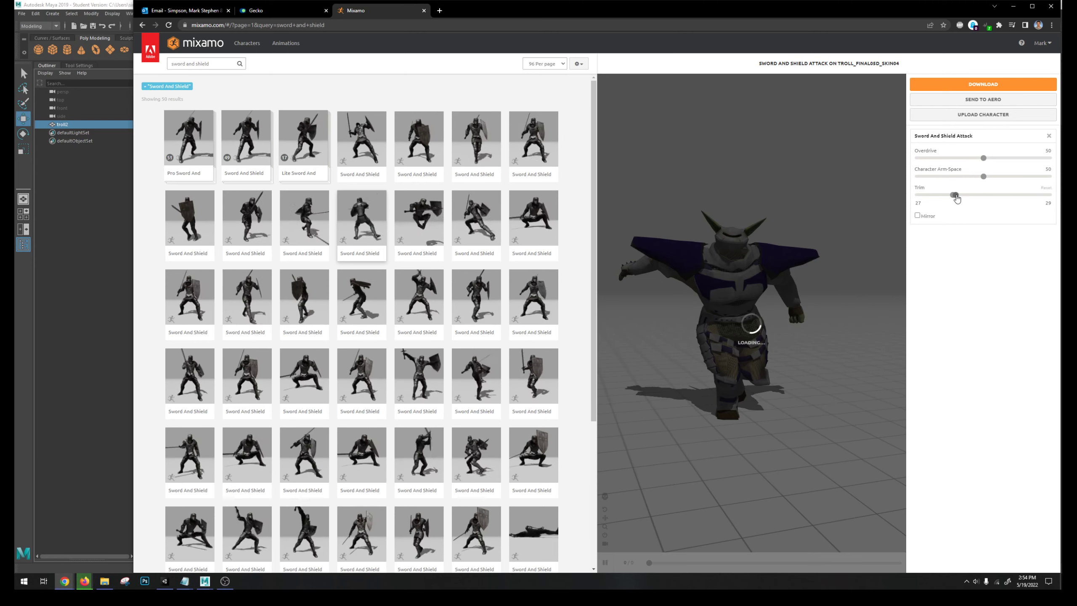
# Step: Download the animation as FBX Binary with skin, 30 fps and no keyframe reduction
pyautogui.click(1045, 189)
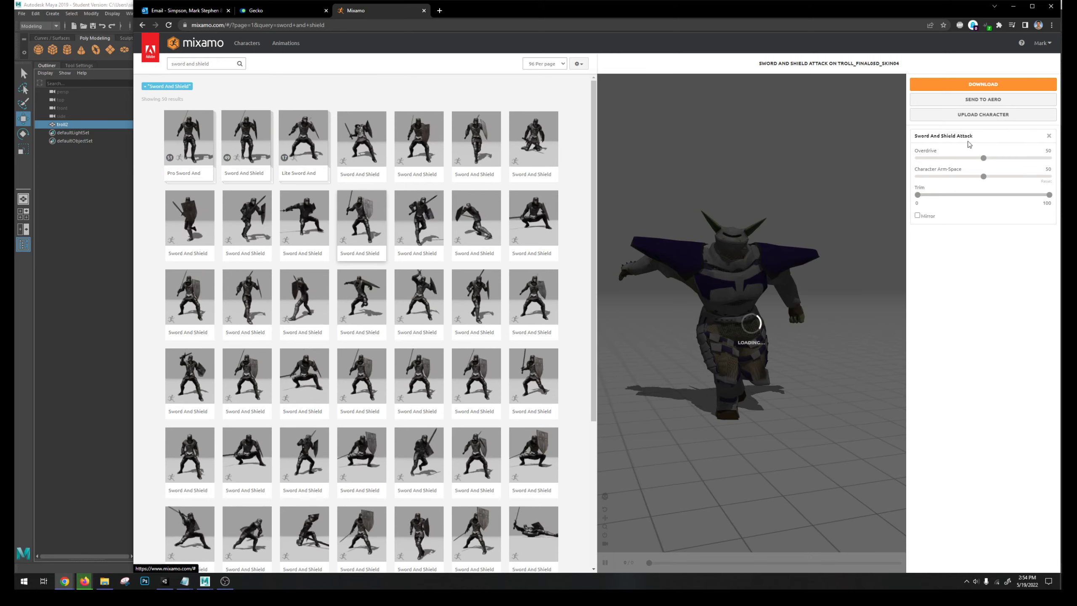
pyautogui.click(982, 85)
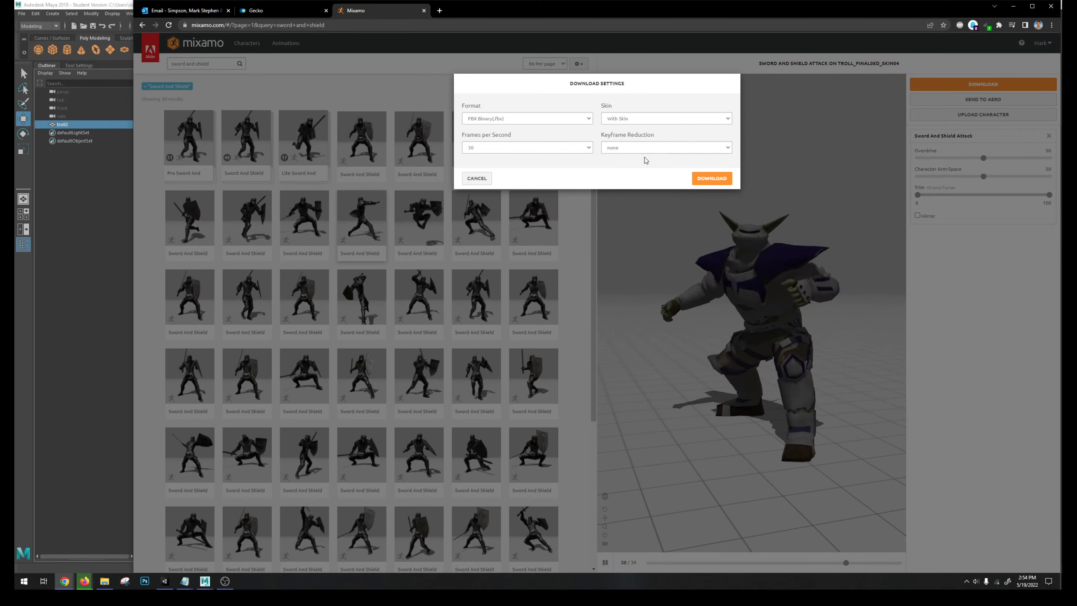
pyautogui.click(548, 118)
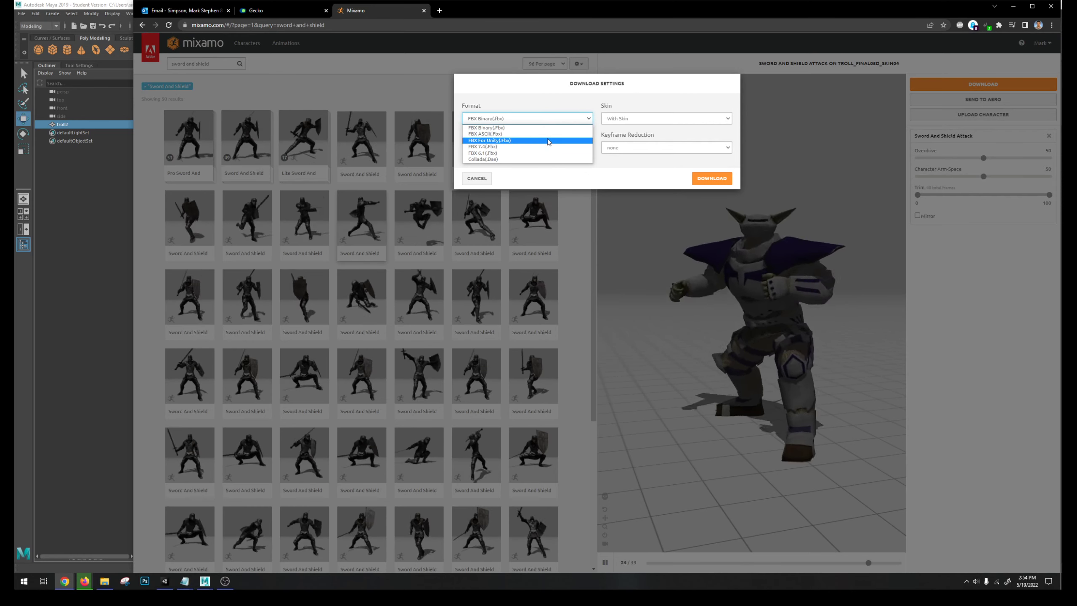
pyautogui.click(530, 128)
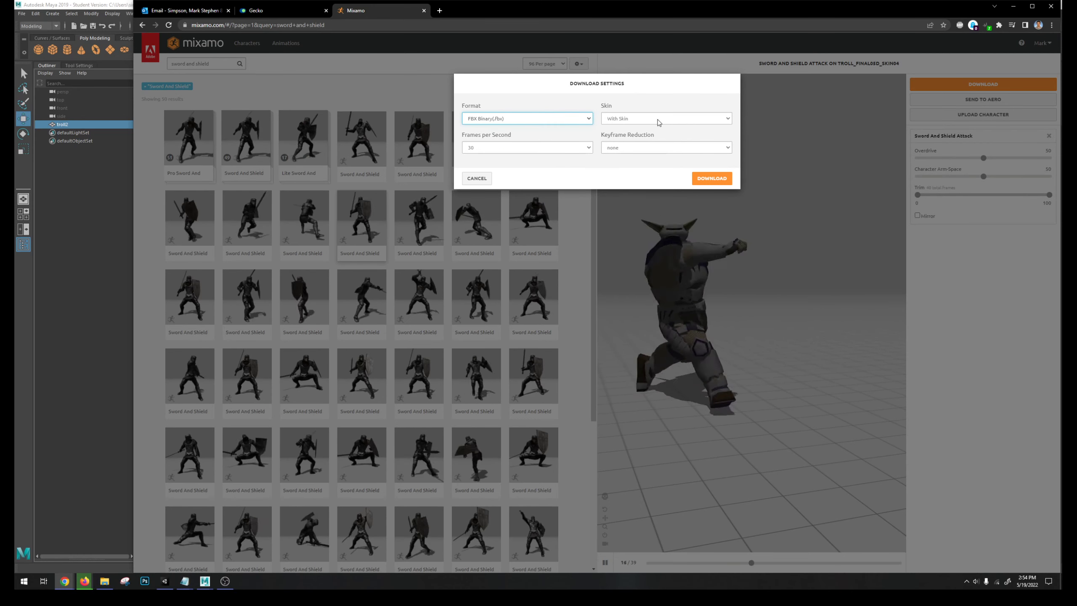
pyautogui.click(624, 121)
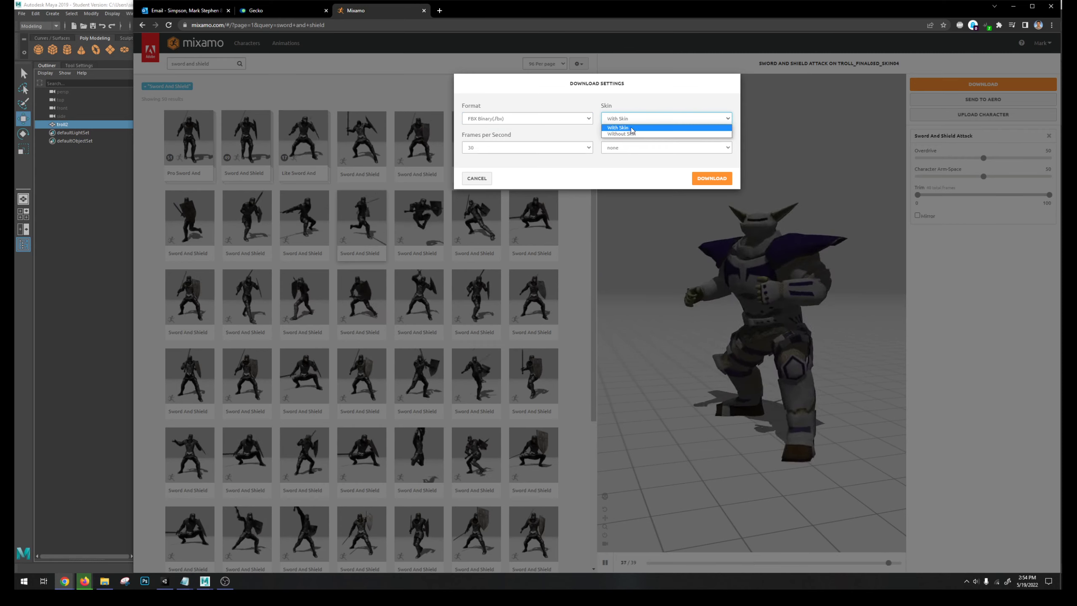
pyautogui.click(631, 128)
pyautogui.click(633, 148)
pyautogui.click(624, 157)
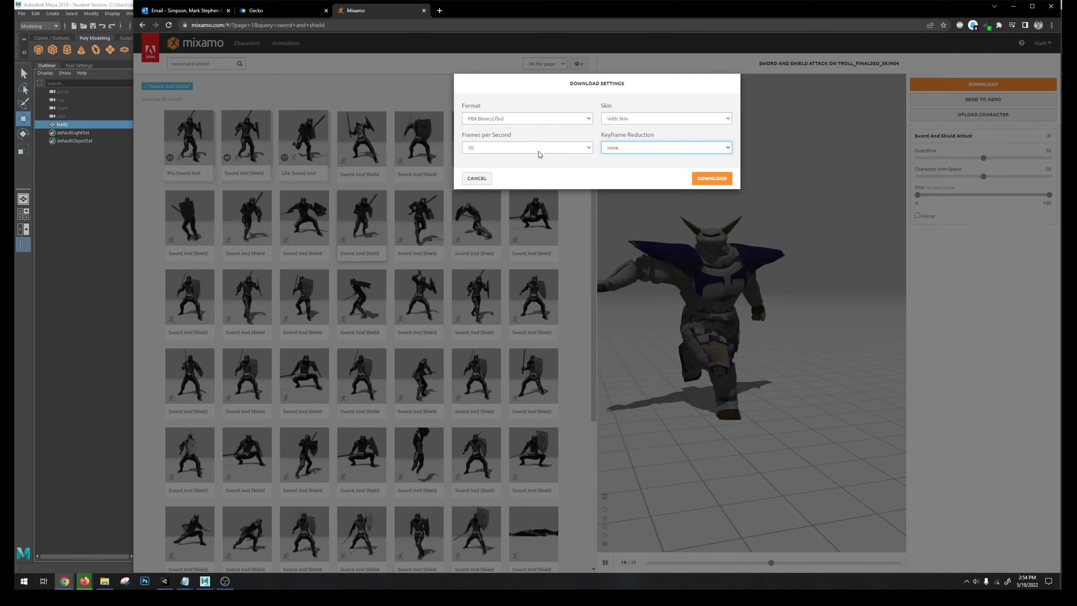
pyautogui.click(707, 179)
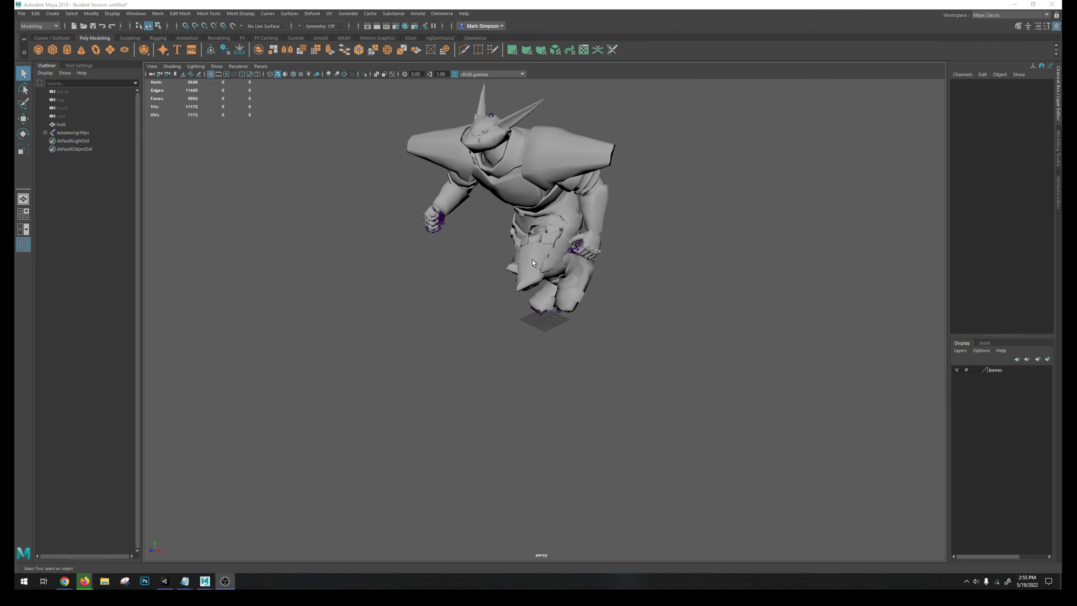
# Step: Orbit to face the troll, then restore the Time Slider and dock it at the bottom
pyautogui.keyDown('alt'); pyautogui.moveTo(534, 263); pyautogui.dragTo(556, 331); pyautogui.keyUp('alt')
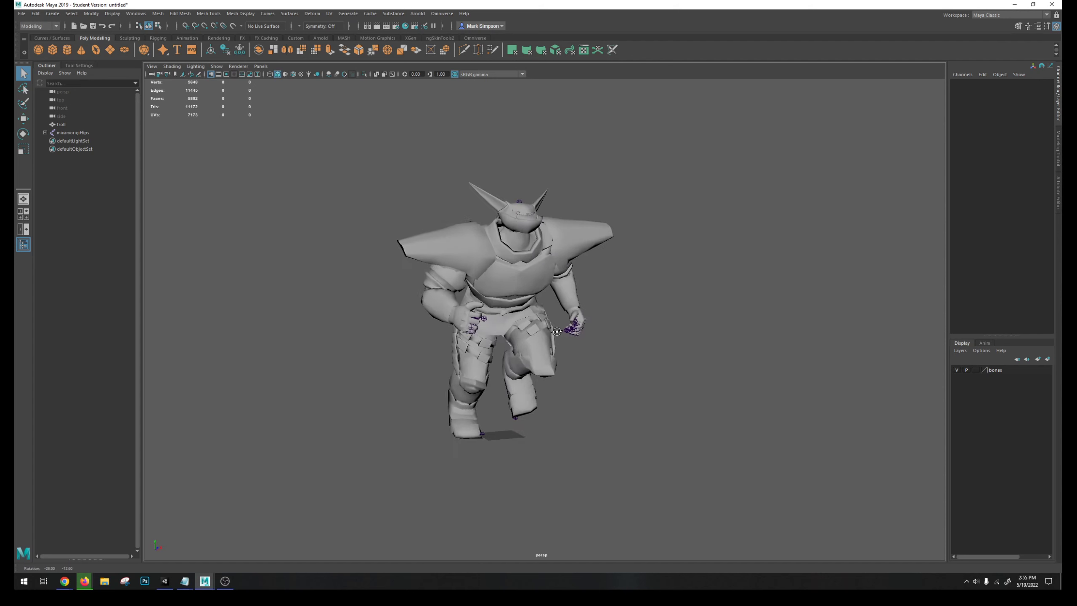
pyautogui.click(137, 13)
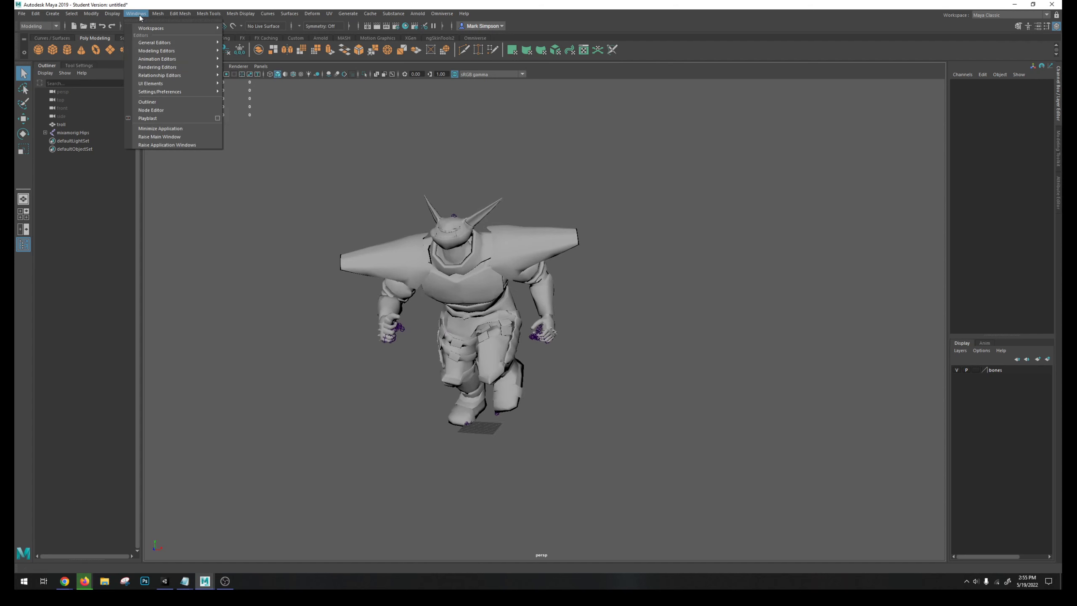
pyautogui.moveTo(163, 87)
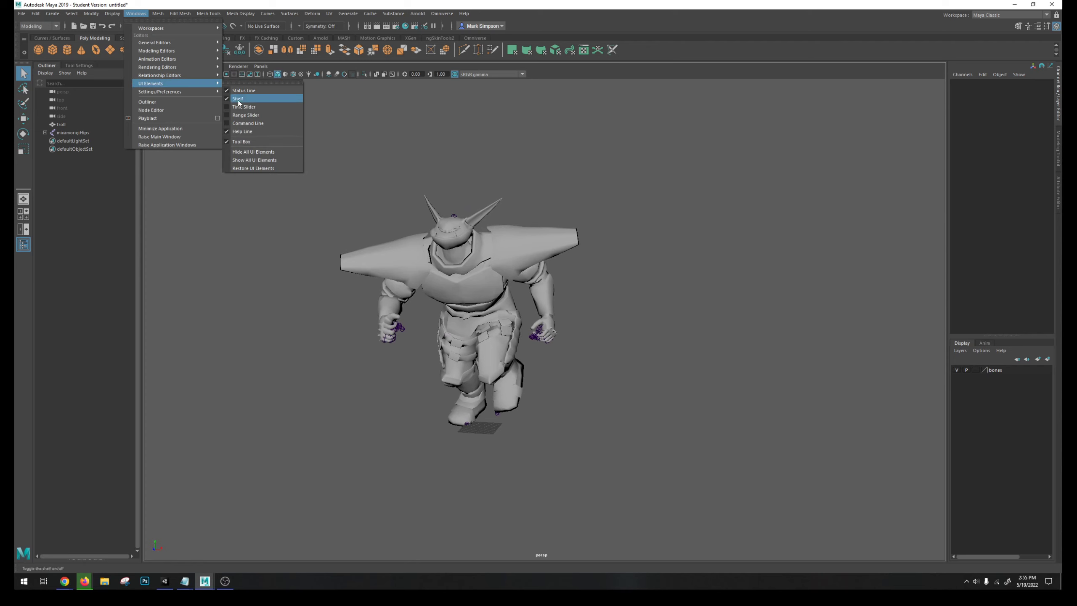
pyautogui.click(262, 108)
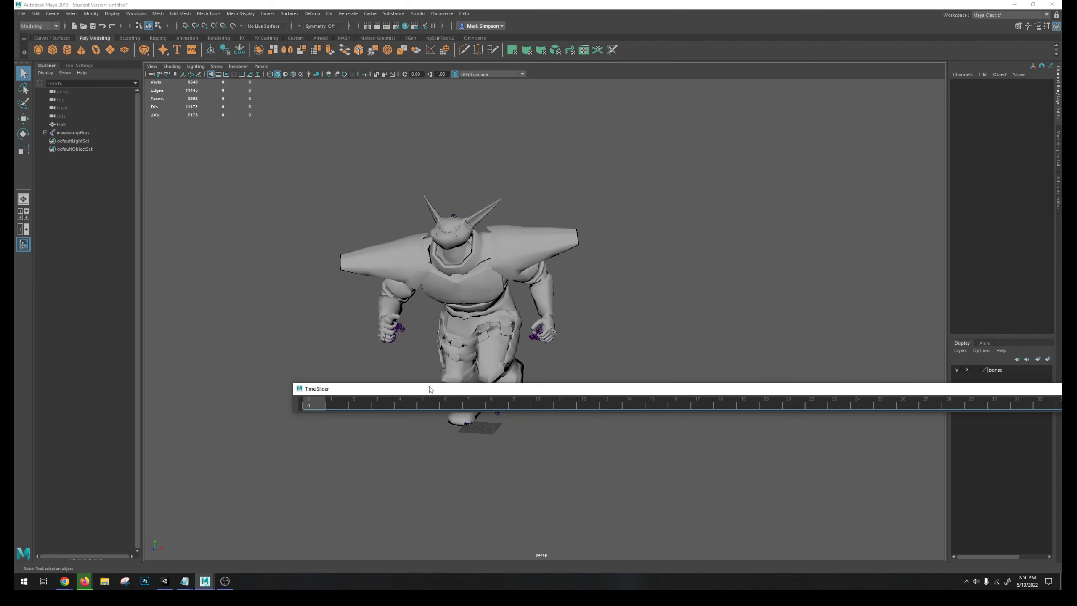
pyautogui.moveTo(409, 392); pyautogui.dragTo(242, 564)
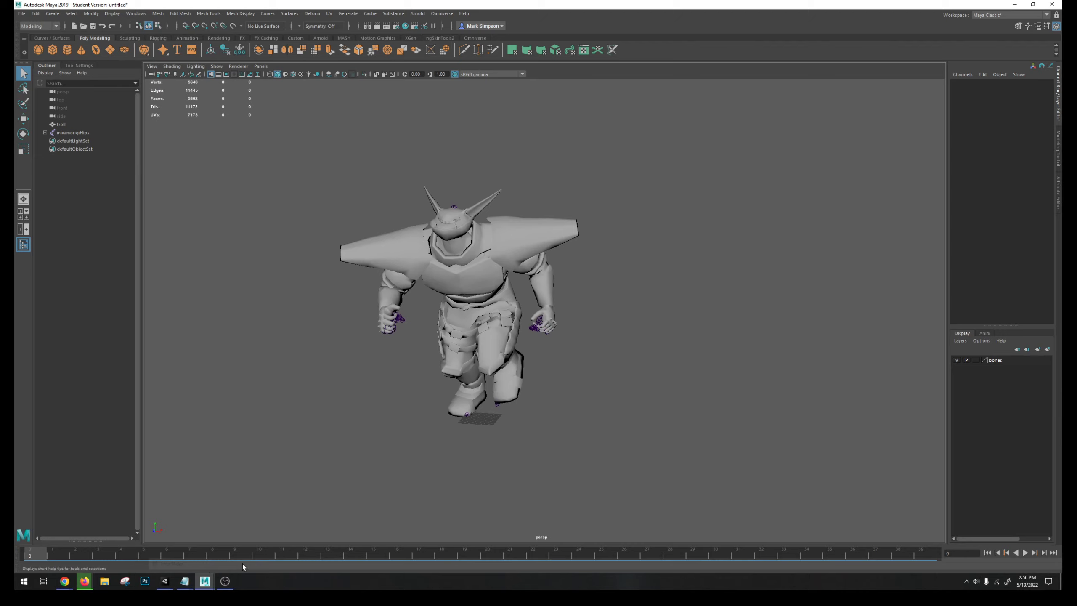
# Step: Scrub the troll's sword-and-shield animation to frame 30 and frame the camera closer on it
pyautogui.moveTo(53, 557); pyautogui.dragTo(692, 567)
pyautogui.scroll(-5, 630, 433)
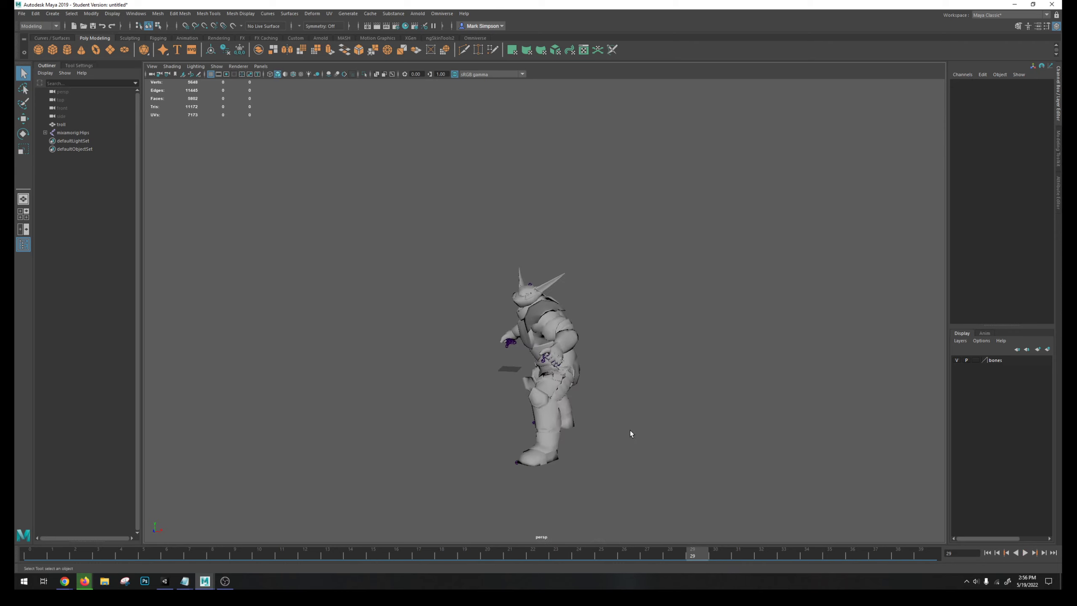
pyautogui.keyDown('alt'); pyautogui.moveTo(630, 434); pyautogui.dragTo(525, 415); pyautogui.keyUp('alt')
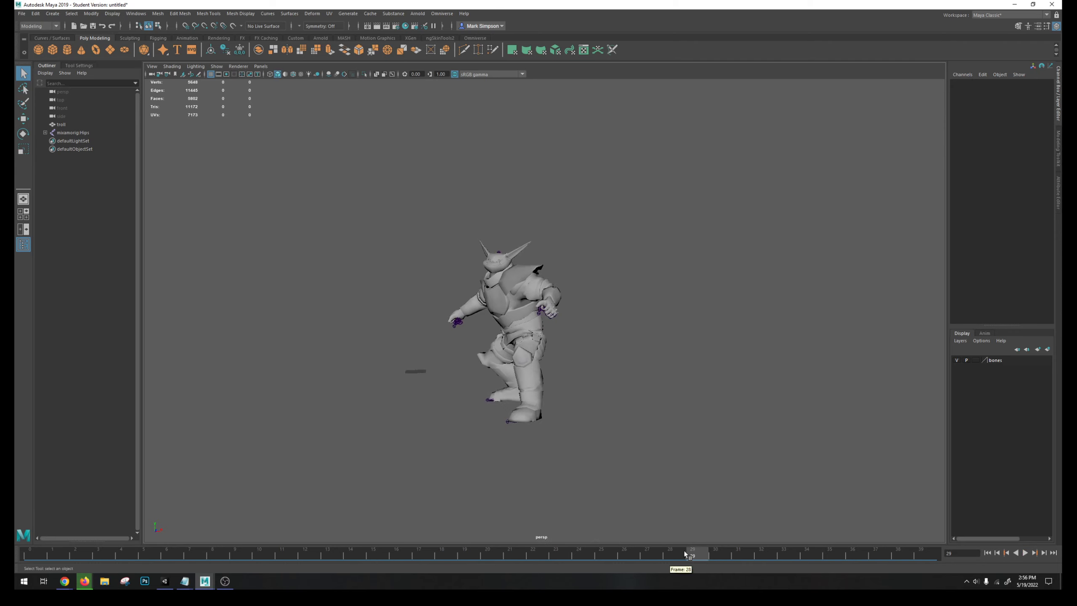
pyautogui.moveTo(685, 553); pyautogui.dragTo(716, 565)
pyautogui.keyDown('alt'); pyautogui.moveTo(508, 352); pyautogui.dragTo(474, 347); pyautogui.keyUp('alt')
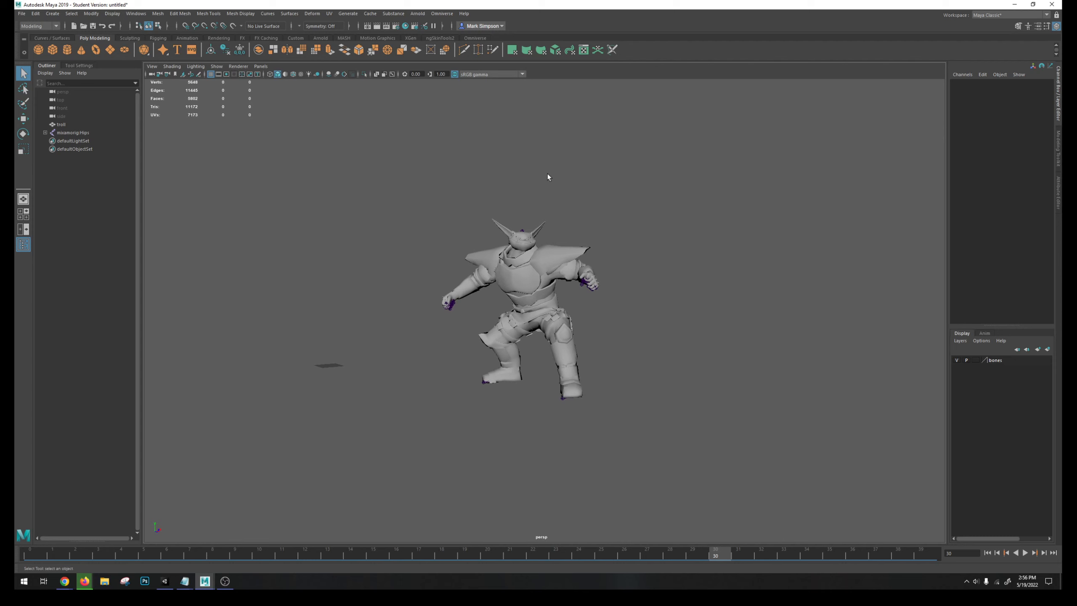
pyautogui.scroll(5, 548, 178)
pyautogui.moveTo(505, 305)
pyautogui.keyDown('alt'); pyautogui.mouseDown()
pyautogui.moveTo(491, 303)
pyautogui.moveTo(510, 302)
pyautogui.mouseUp(); pyautogui.keyUp('alt')
pyautogui.keyDown('alt'); pyautogui.moveTo(415, 324); pyautogui.dragTo(547, 397, button='middle'); pyautogui.keyUp('alt')
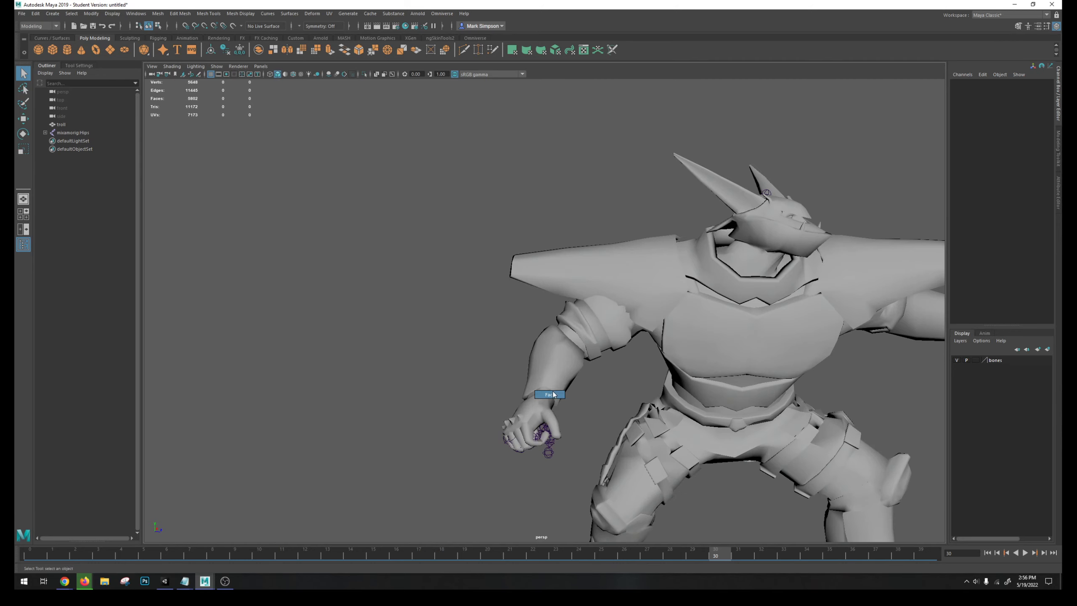
# Step: Select the troll and turn on display of its skeleton joints through the mesh
pyautogui.click(560, 360)
pyautogui.scroll(2, 572, 300)
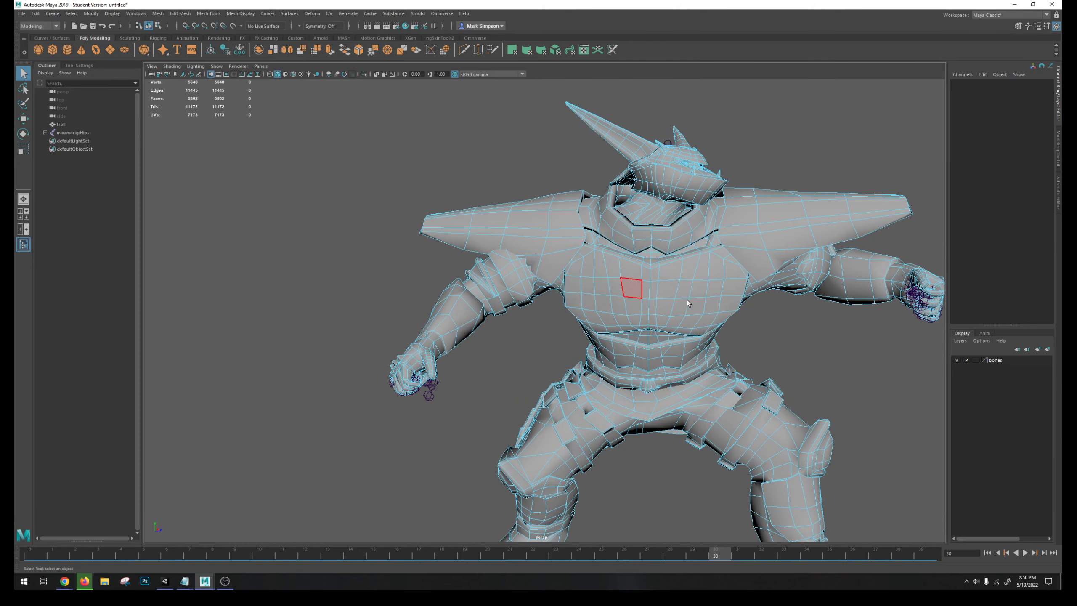
pyautogui.scroll(-4, 798, 270)
pyautogui.scroll(5, 452, 338)
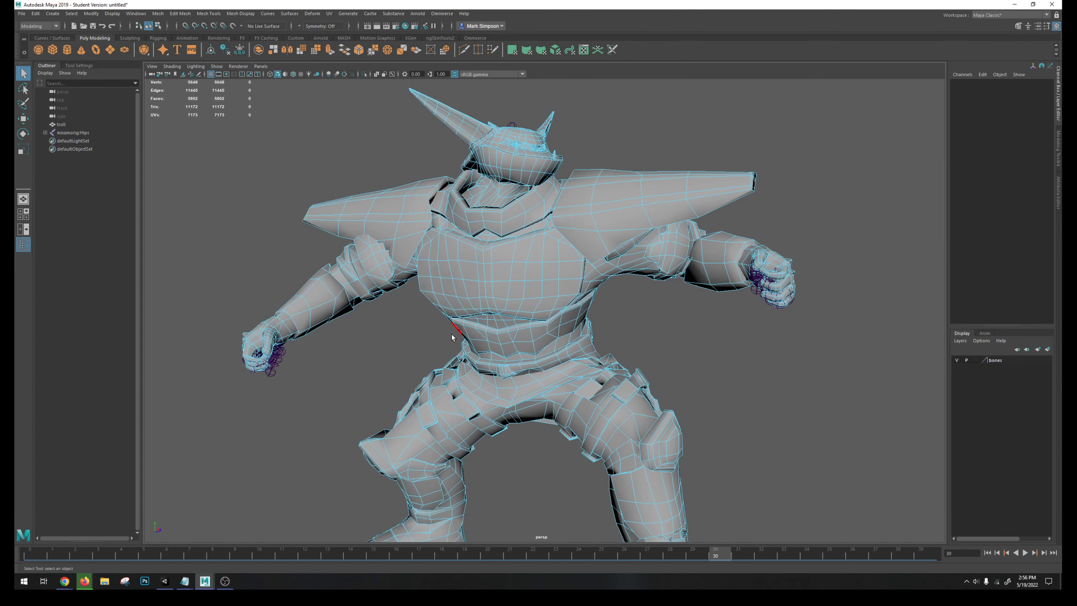
pyautogui.moveTo(382, 248); pyautogui.dragTo(359, 233, button='right')
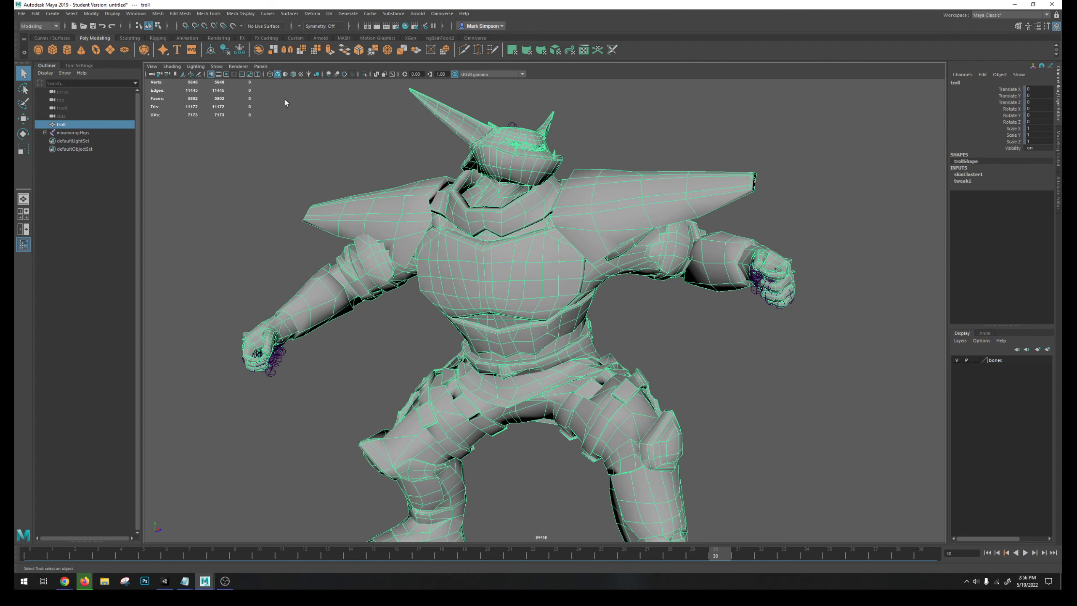
pyautogui.click(180, 68)
pyautogui.click(199, 157)
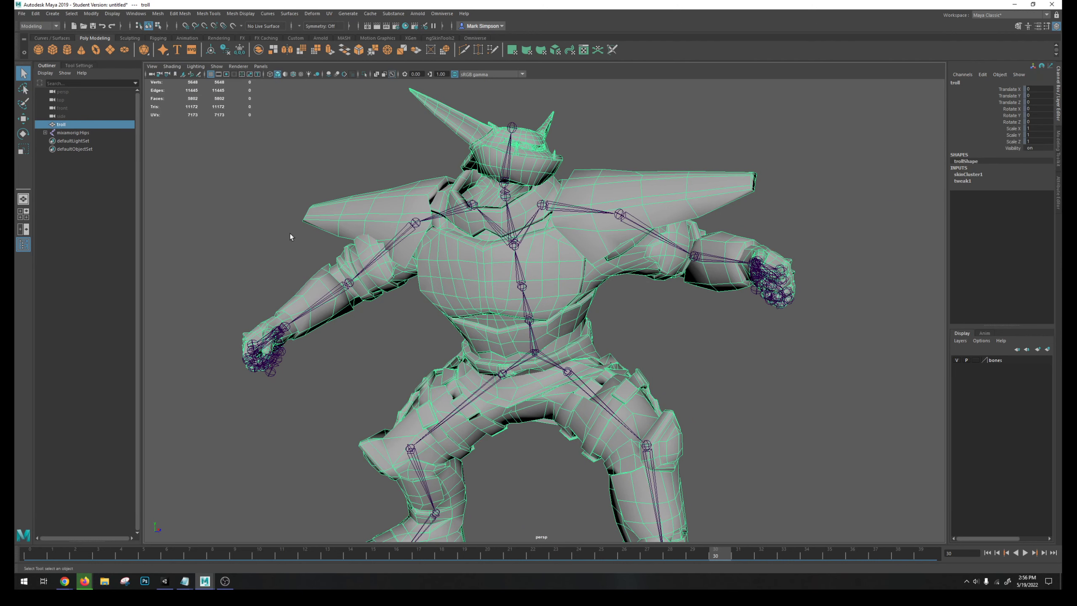
# Step: Rotate the RightArm and RightForeArm joints in local axes to reposition the troll's right arm
pyautogui.click(388, 255)
pyautogui.press('e')
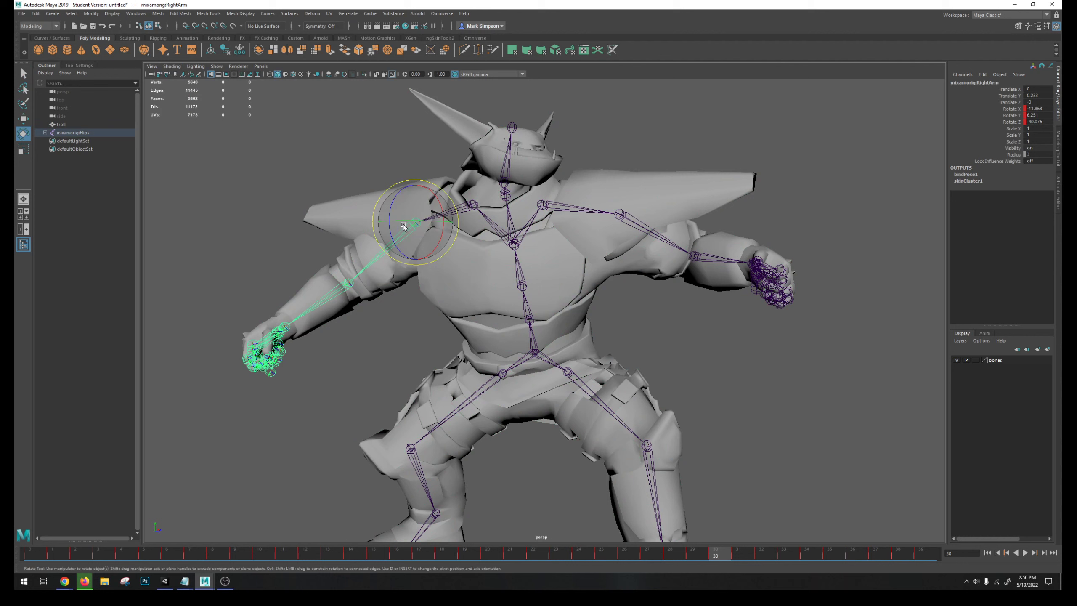
pyautogui.doubleClick(23, 134)
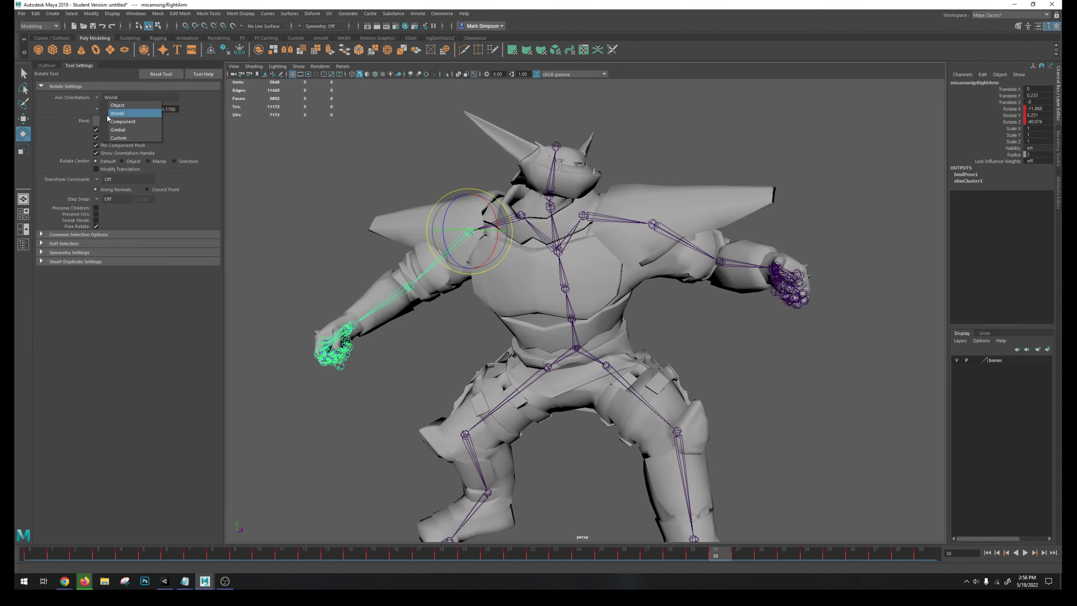
pyautogui.click(117, 105)
pyautogui.moveTo(456, 238); pyautogui.dragTo(467, 220)
pyautogui.click(427, 295)
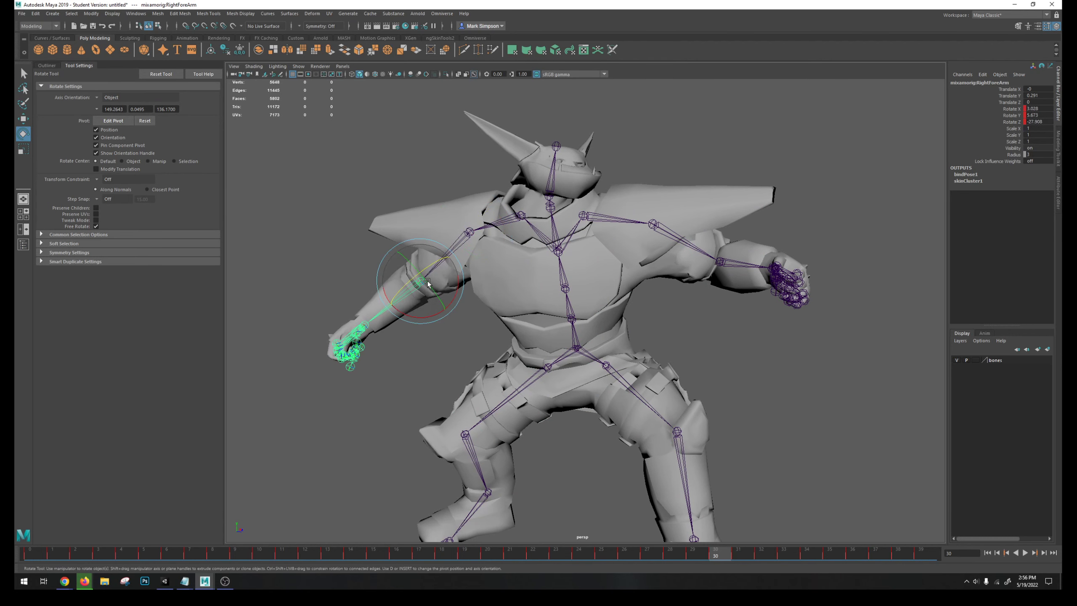
pyautogui.click(466, 235)
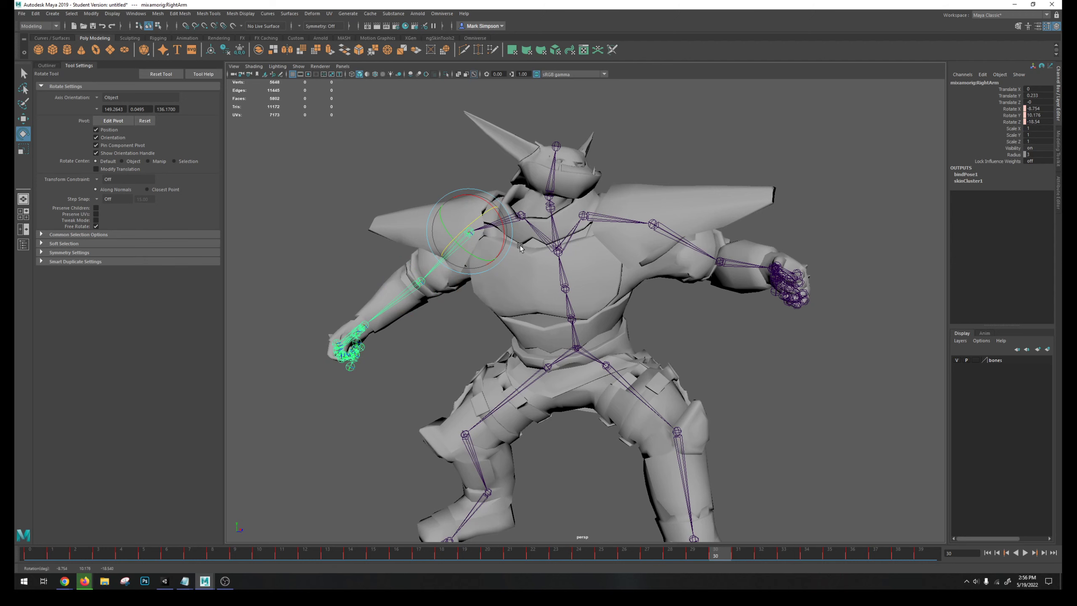
pyautogui.click(411, 286)
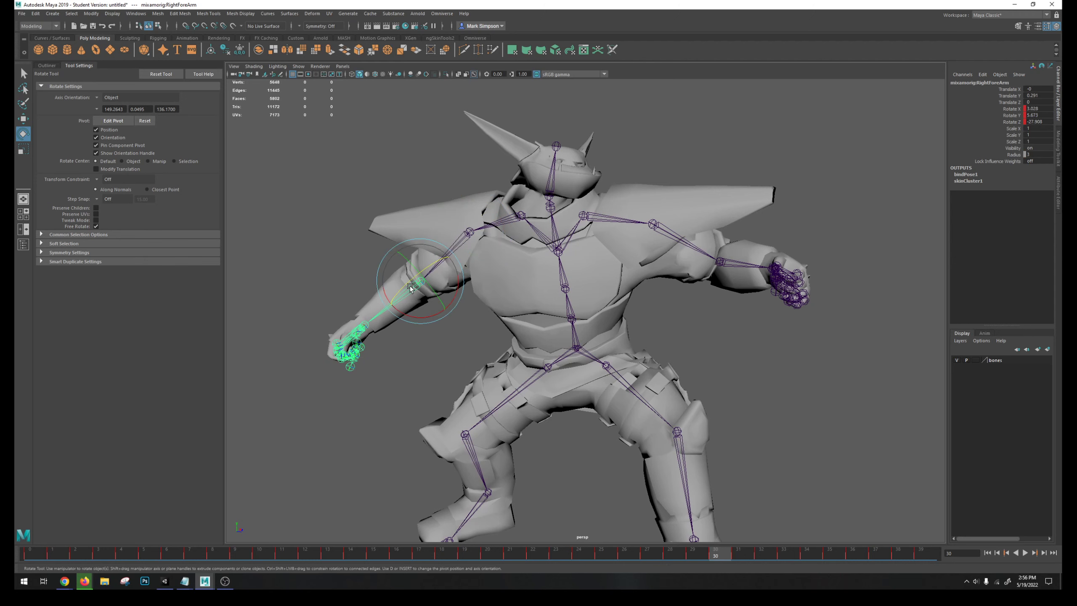
pyautogui.moveTo(411, 287); pyautogui.dragTo(357, 326)
pyautogui.keyDown('alt'); pyautogui.moveTo(357, 326); pyautogui.dragTo(551, 290, button='middle'); pyautogui.keyUp('alt')
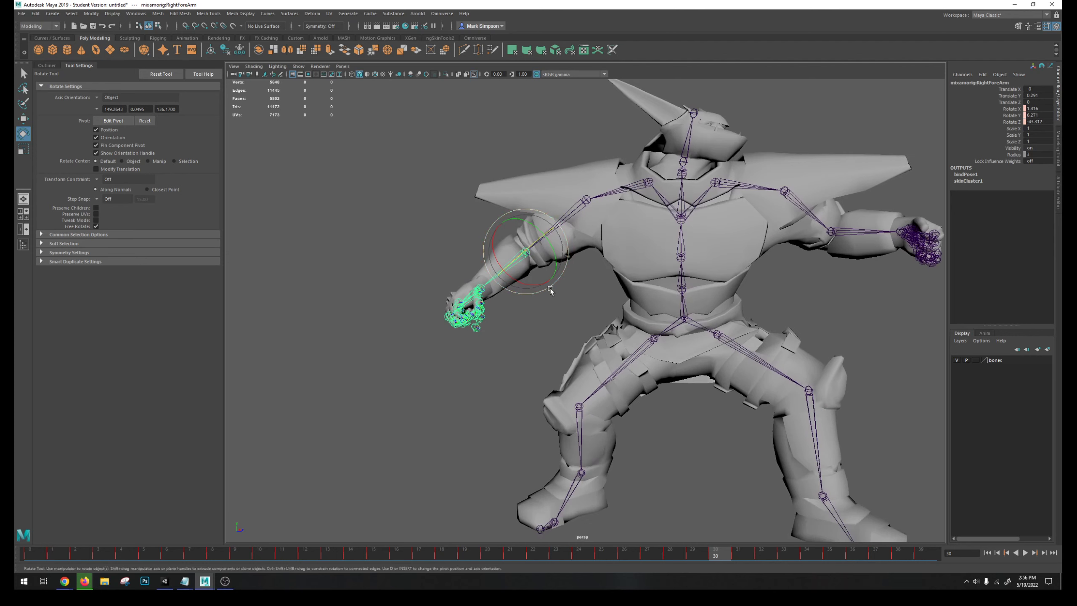
# Step: Adjust the troll's RightHand joint rotation at the wrist
pyautogui.click(483, 286)
pyautogui.moveTo(483, 287)
pyautogui.mouseDown()
pyautogui.moveTo(498, 288)
pyautogui.moveTo(498, 300)
pyautogui.mouseUp()
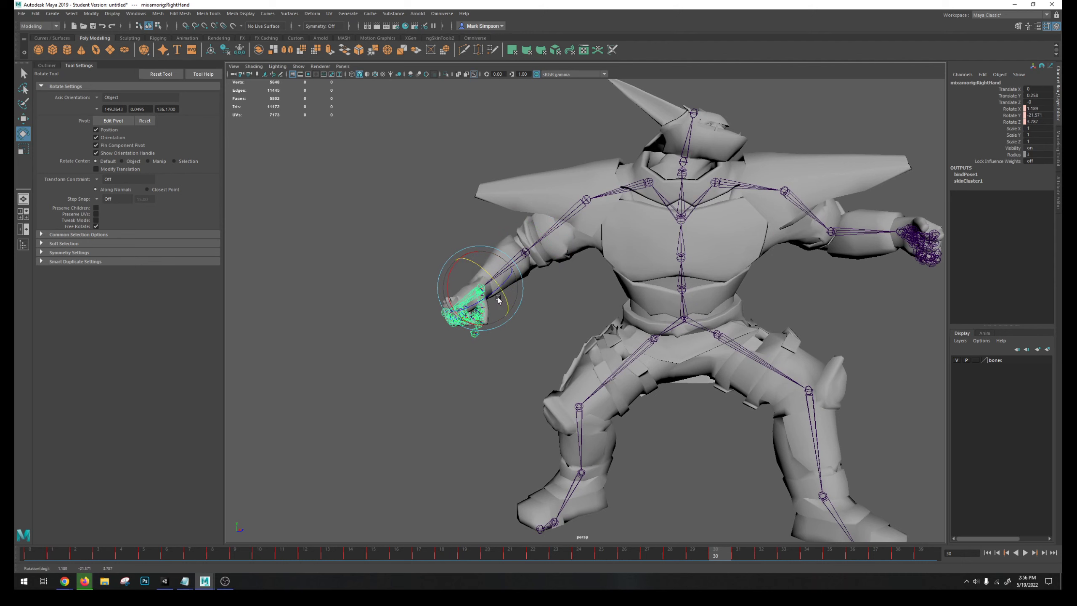
pyautogui.scroll(-3, 575, 365)
pyautogui.keyDown('alt'); pyautogui.moveTo(575, 365); pyautogui.dragTo(581, 322); pyautogui.keyUp('alt')
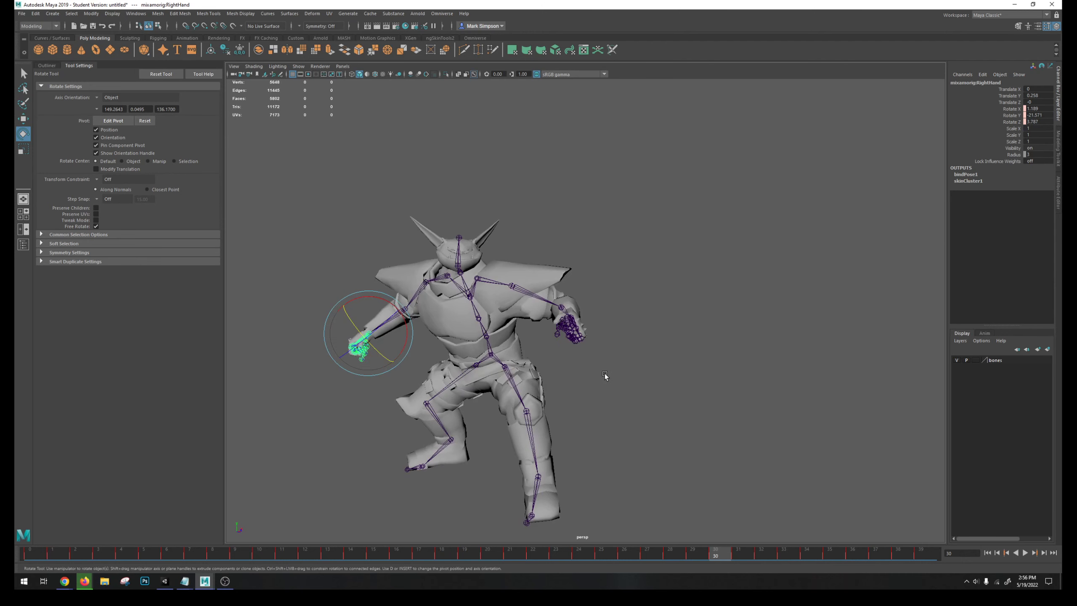
pyautogui.hotkey('ctrl', 'z')
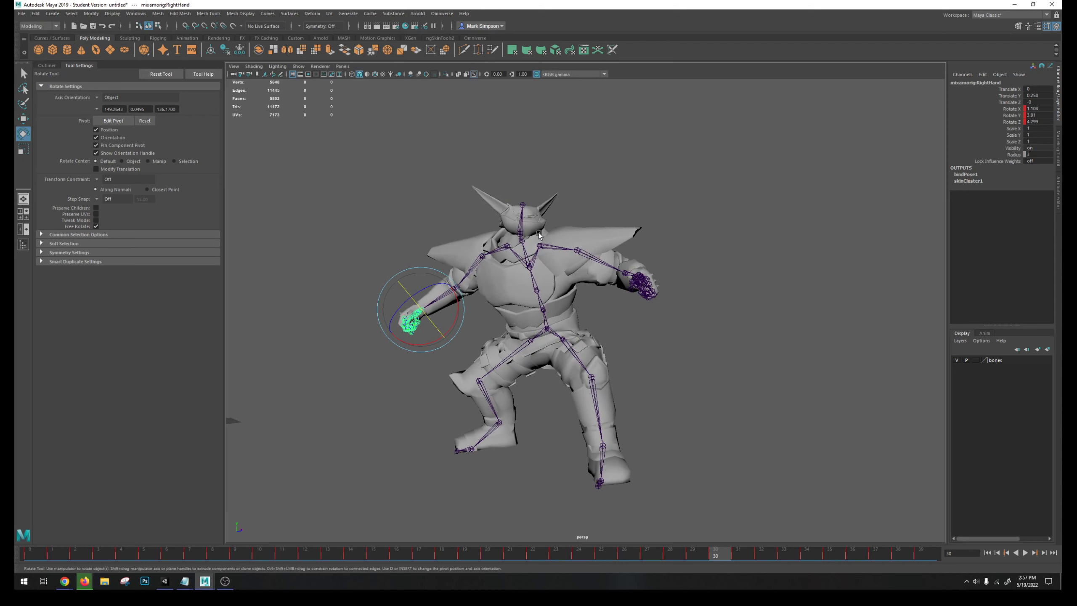
# Step: Rotate the Head joint, checking from a frontal view, until the head aims forward
pyautogui.keyDown('alt'); pyautogui.moveTo(539, 235); pyautogui.dragTo(521, 248); pyautogui.keyUp('alt')
pyautogui.click(483, 206)
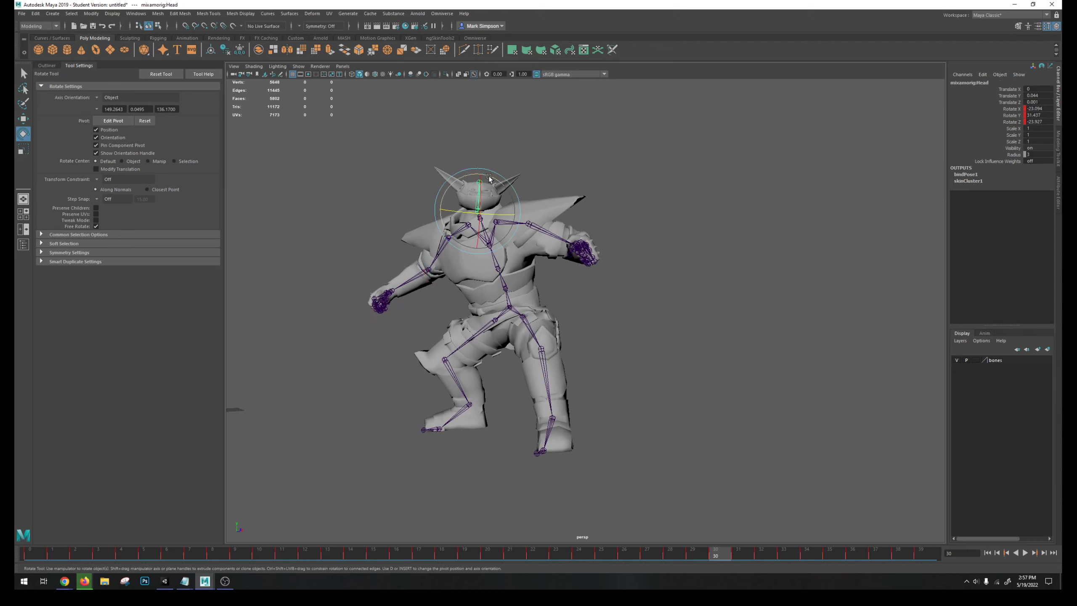
pyautogui.moveTo(483, 189); pyautogui.dragTo(484, 179)
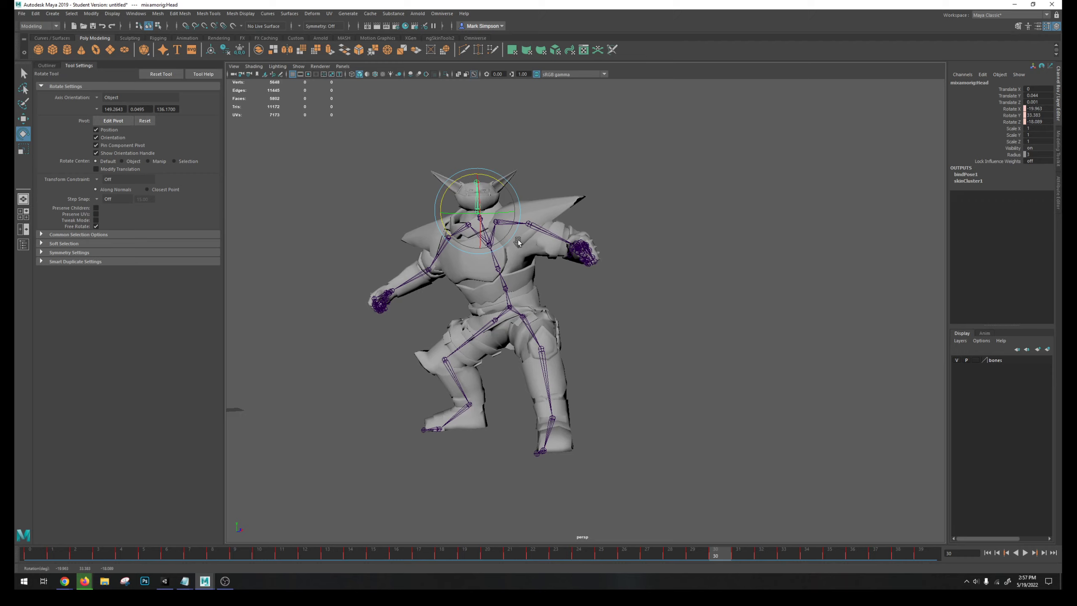
pyautogui.keyDown('alt'); pyautogui.moveTo(518, 242); pyautogui.dragTo(654, 364); pyautogui.keyUp('alt')
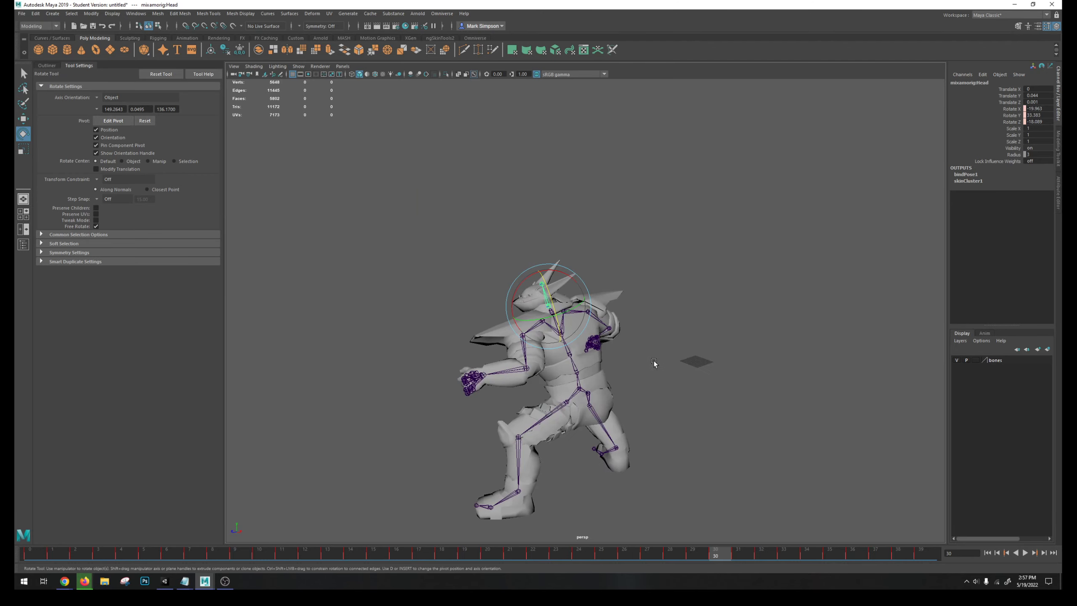
pyautogui.scroll(10, 626, 390)
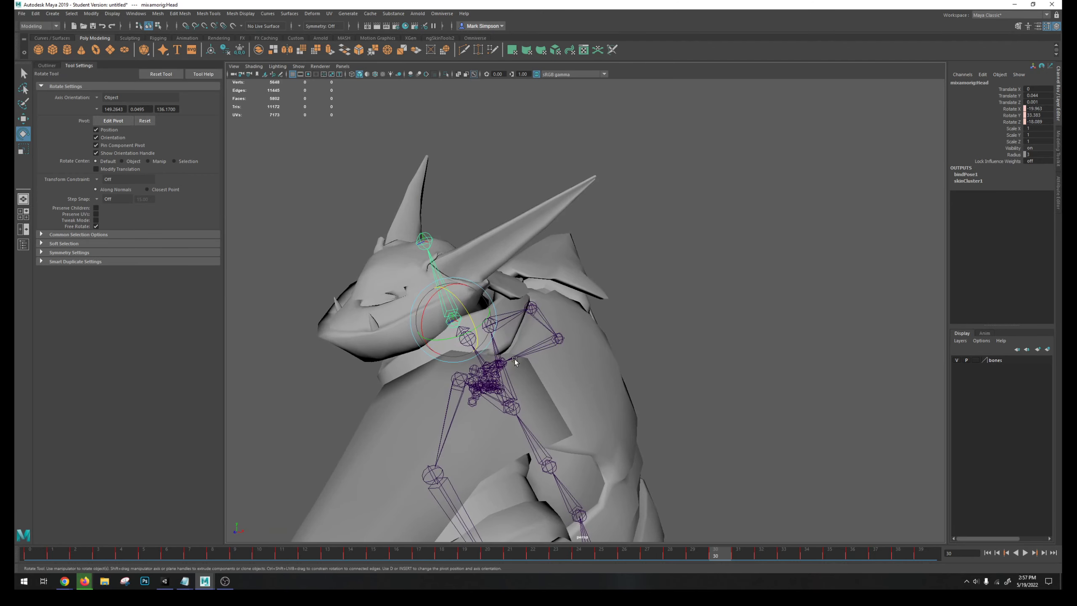
pyautogui.keyDown('alt'); pyautogui.moveTo(515, 358); pyautogui.dragTo(611, 335); pyautogui.keyUp('alt')
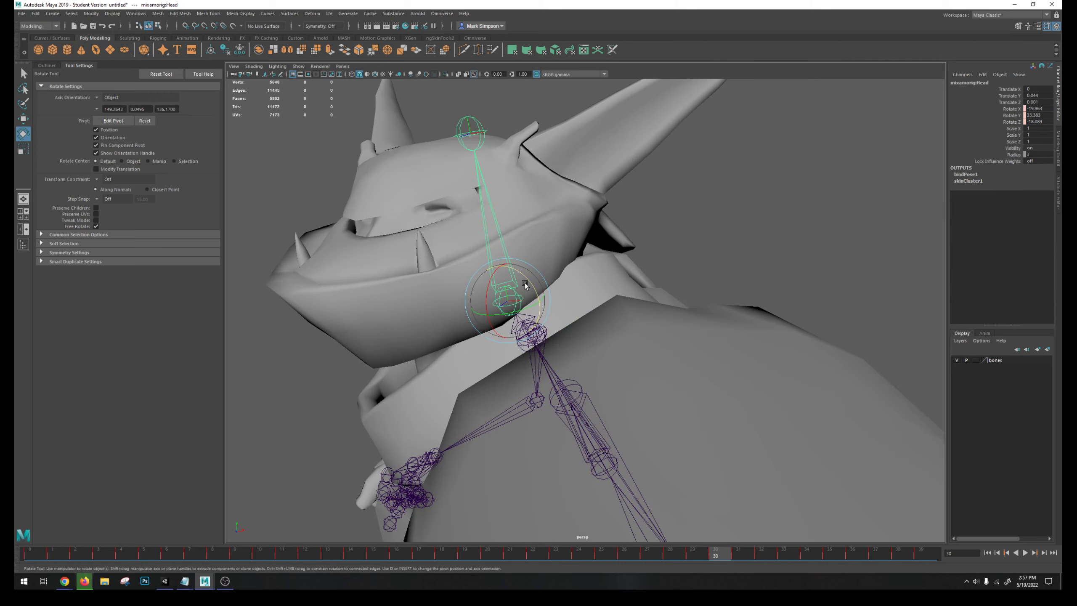
pyautogui.keyDown('alt'); pyautogui.moveTo(524, 286); pyautogui.dragTo(663, 334); pyautogui.keyUp('alt')
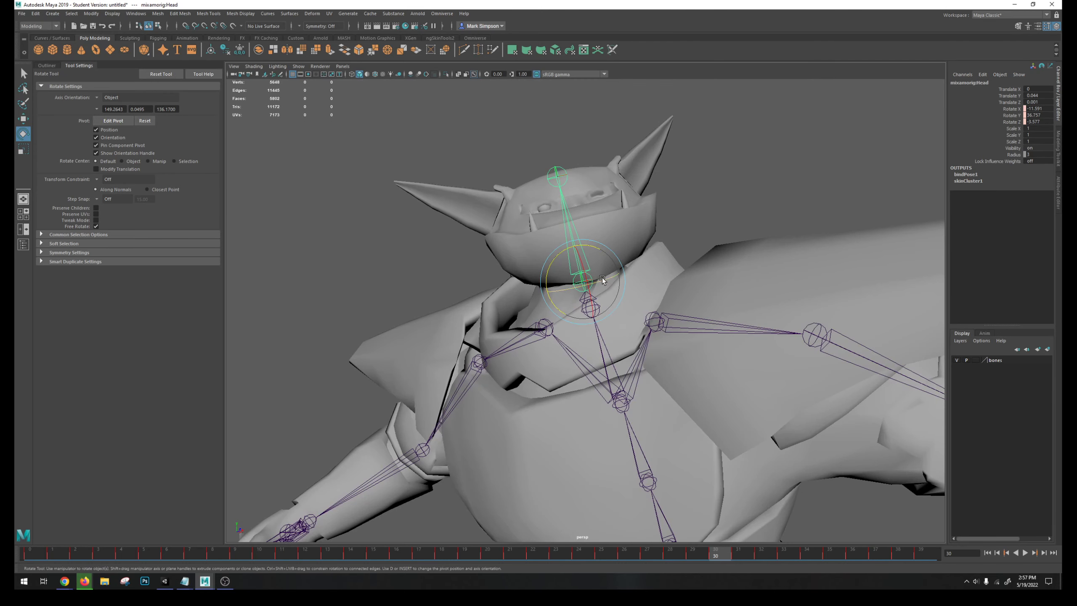
pyautogui.moveTo(602, 280); pyautogui.dragTo(609, 250)
pyautogui.keyDown('alt'); pyautogui.moveTo(608, 250); pyautogui.dragTo(605, 298); pyautogui.keyUp('alt')
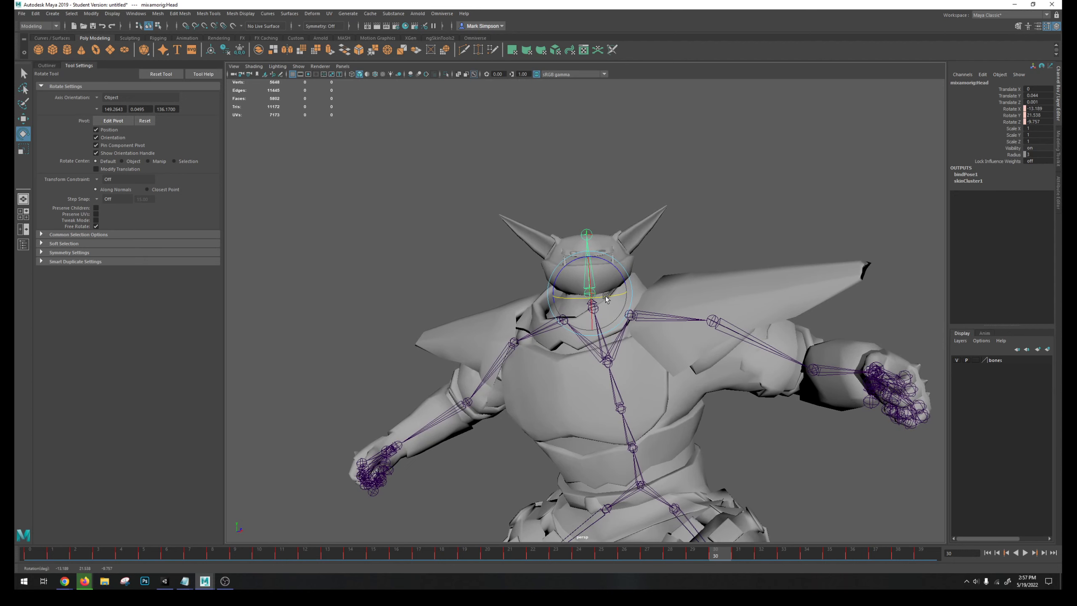
pyautogui.scroll(-3, 611, 356)
pyautogui.keyDown('alt'); pyautogui.moveTo(640, 369); pyautogui.dragTo(615, 365); pyautogui.keyUp('alt')
# Step: Deselect the Head joint and reselect the troll mesh
pyautogui.click(741, 357)
pyautogui.scroll(2, 664, 330)
pyautogui.scroll(-2, 645, 413)
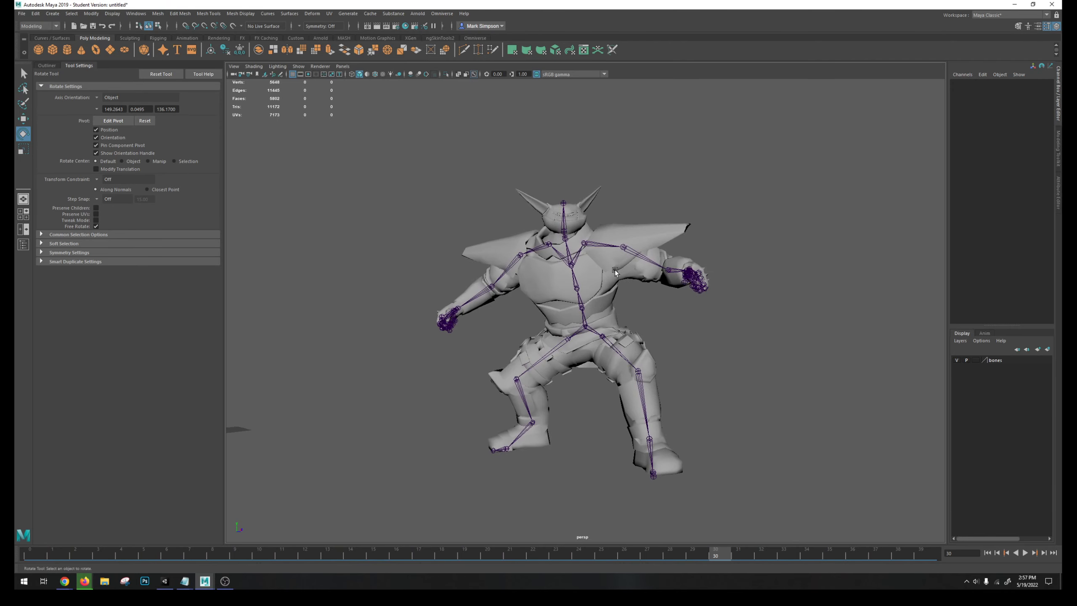
pyautogui.click(591, 225)
pyautogui.keyDown('alt'); pyautogui.moveTo(757, 287); pyautogui.dragTo(712, 263); pyautogui.keyUp('alt')
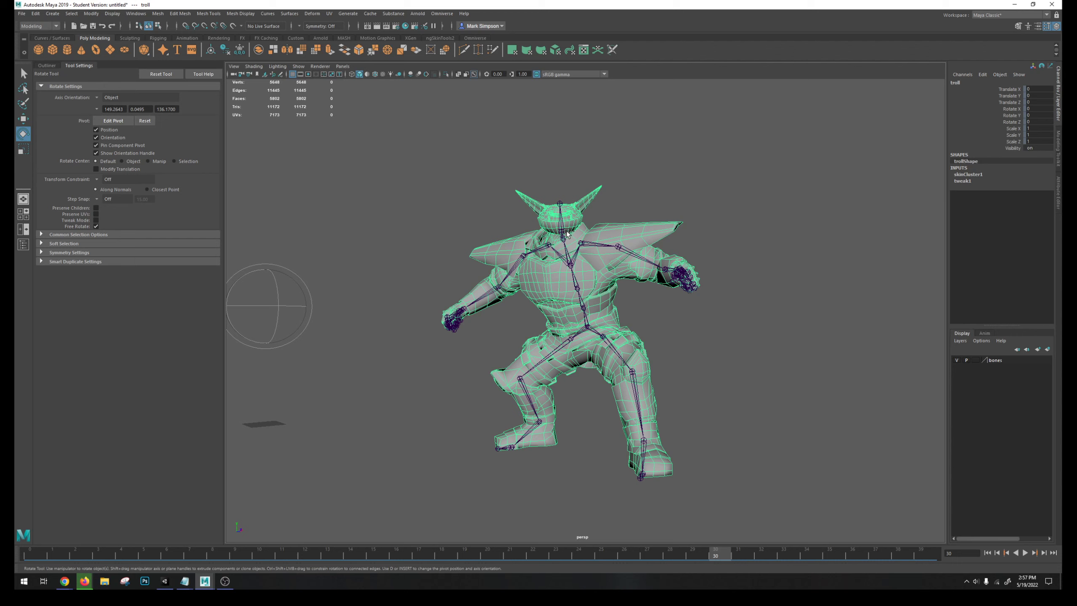
# Step: Duplicate the troll and move the Hips joint to pull the skinned original aside
pyautogui.hotkey('ctrl', 'd')
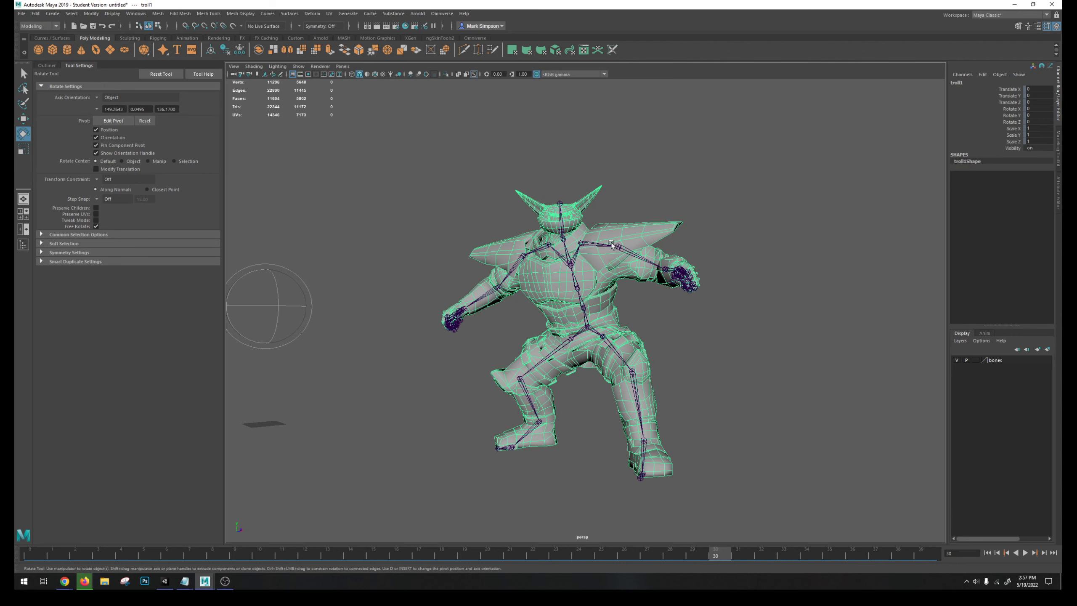
pyautogui.click(587, 327)
pyautogui.press('w')
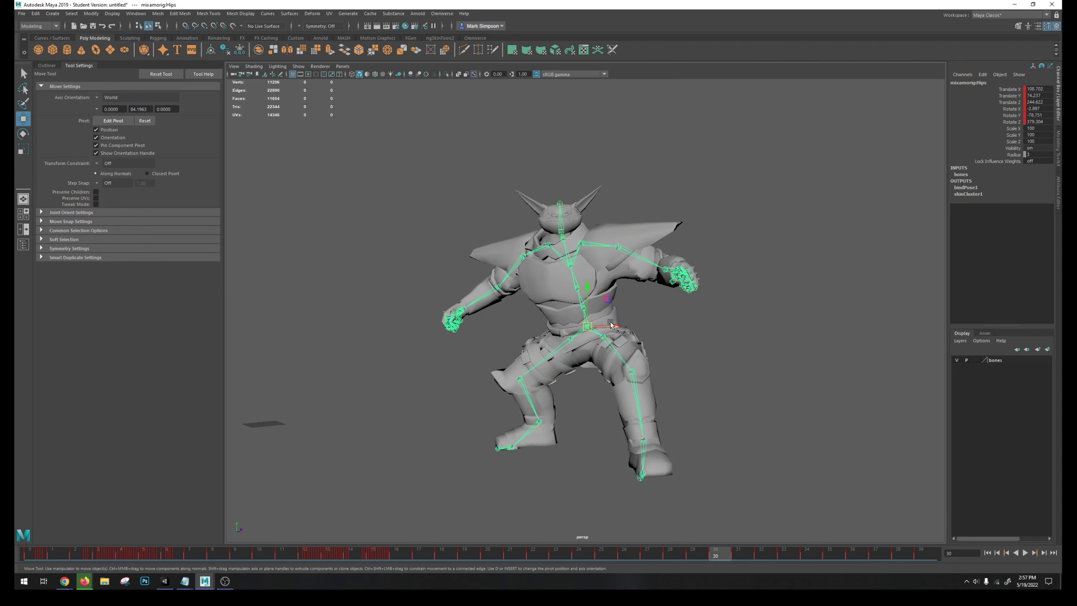
pyautogui.keyDown('alt'); pyautogui.moveTo(610, 331); pyautogui.dragTo(444, 319); pyautogui.keyUp('alt')
pyautogui.click(454, 329)
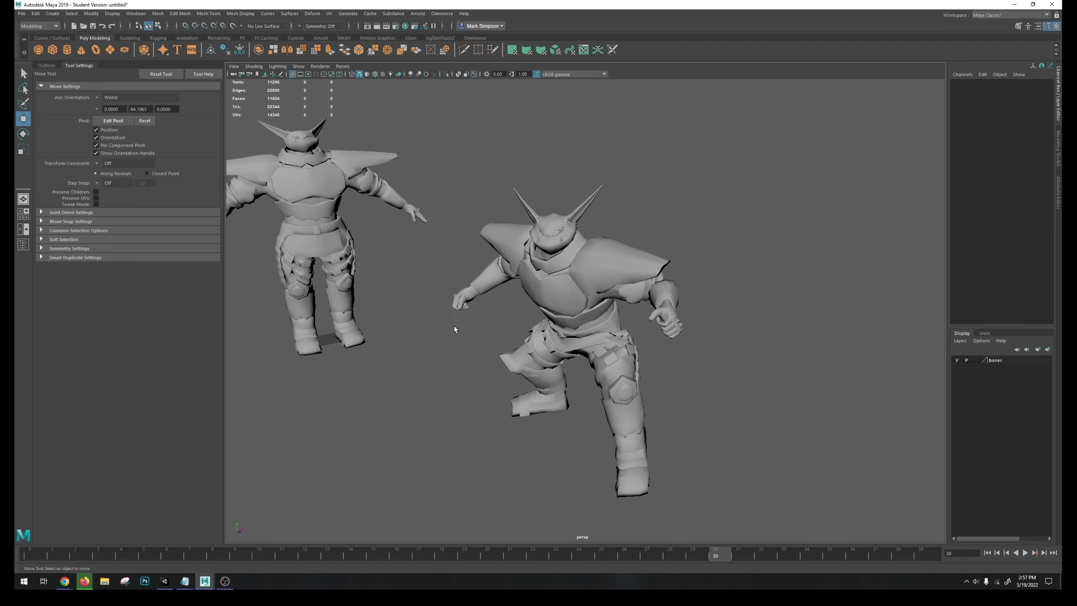
# Step: Delete the original skinned troll and select the remaining troll1 copy
pyautogui.click(317, 212)
pyautogui.press('Delete')
pyautogui.keyDown('alt'); pyautogui.moveTo(575, 319); pyautogui.dragTo(656, 292); pyautogui.keyUp('alt')
pyautogui.click(580, 332)
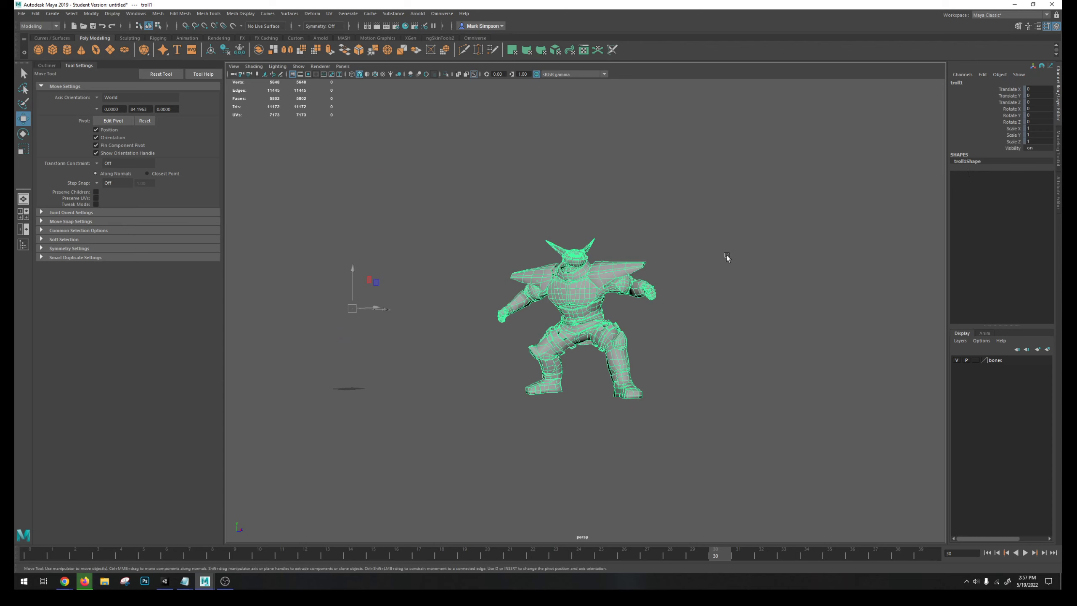
# Step: Select Translate X through Scale Z in the Channel Box and Unlock Selected
pyautogui.keyDown('alt'); pyautogui.moveTo(726, 257); pyautogui.dragTo(472, 280); pyautogui.keyUp('alt')
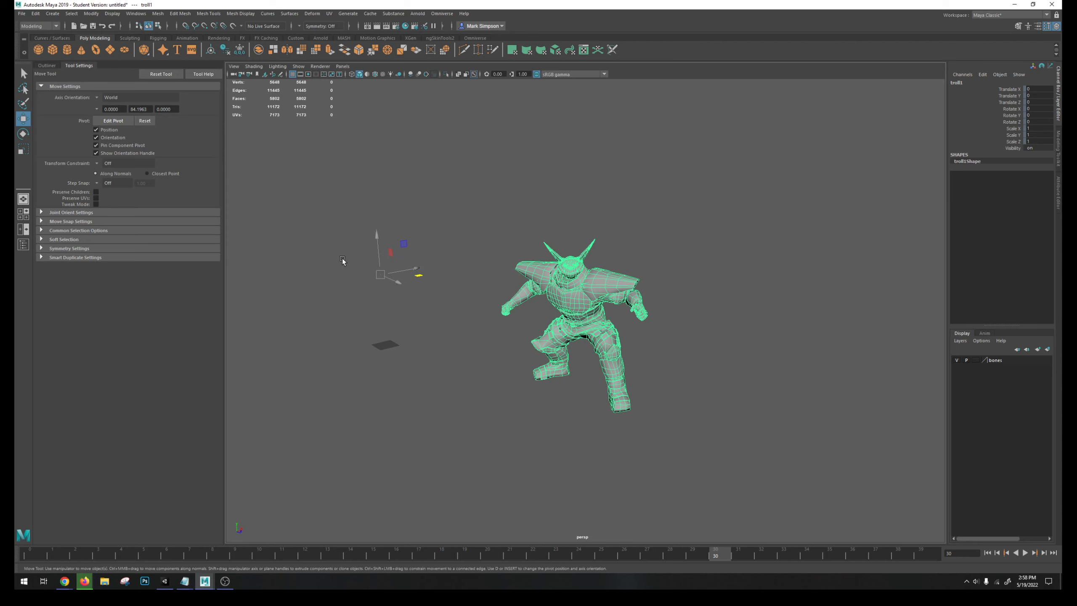
pyautogui.click(1059, 91)
pyautogui.click(1059, 91)
pyautogui.click(1009, 89)
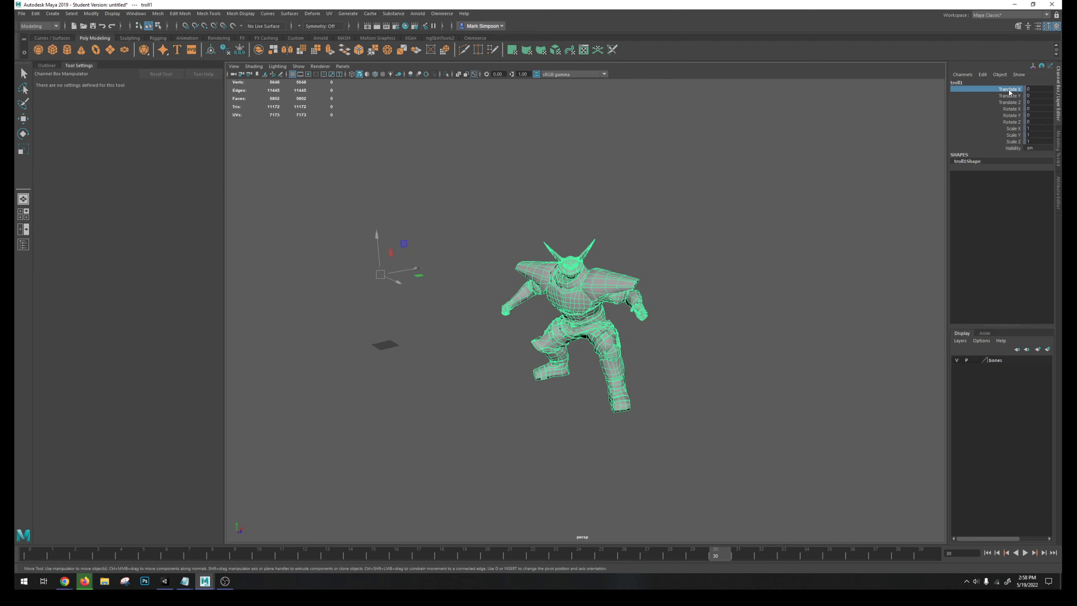
pyautogui.keyDown('shift'); pyautogui.click(1013, 142); pyautogui.keyUp('shift')
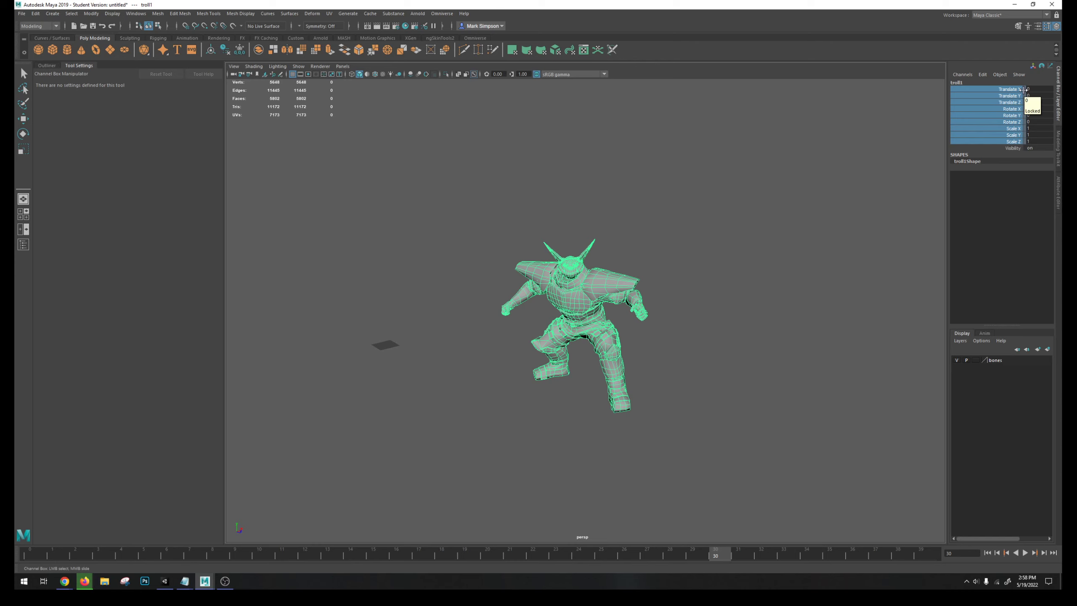
pyautogui.press('s')
pyautogui.rightClick(1025, 91)
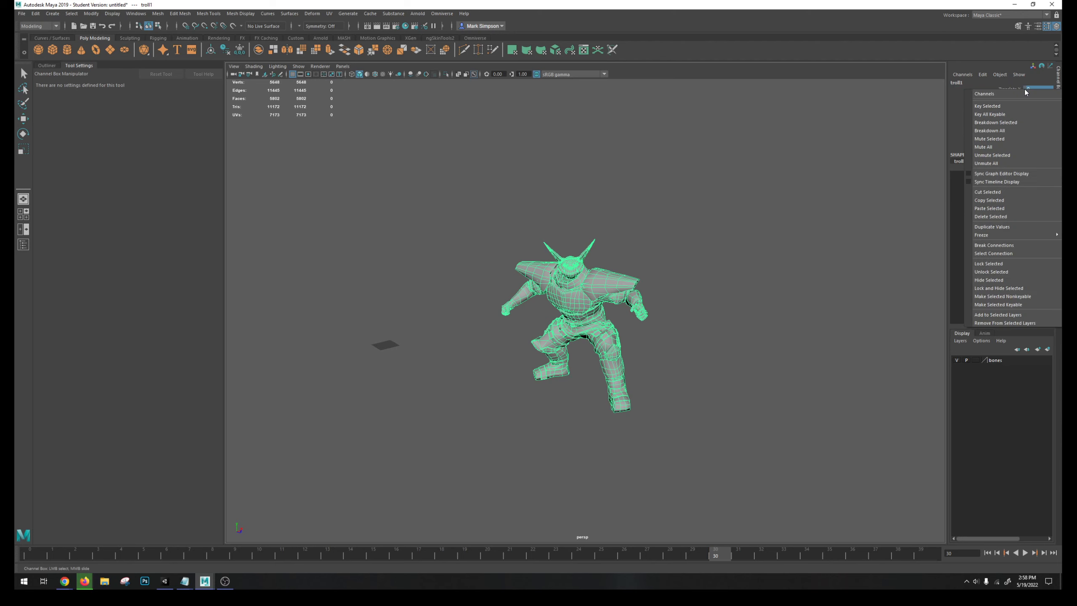
pyautogui.click(1013, 89)
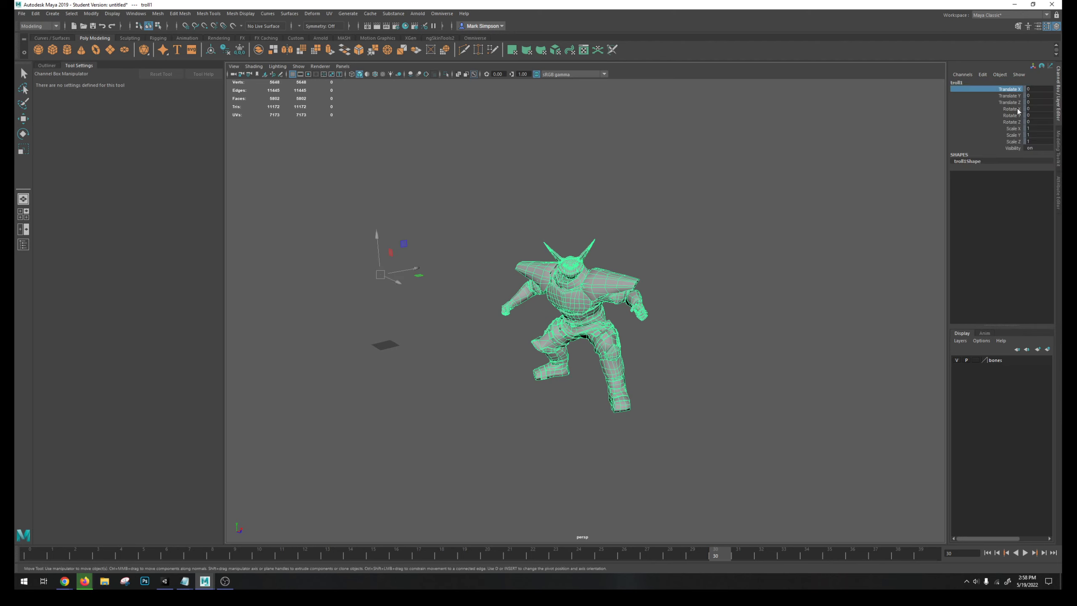
pyautogui.keyDown('shift'); pyautogui.click(1023, 141); pyautogui.keyUp('shift')
pyautogui.rightClick(1023, 141)
pyautogui.rightClick(1020, 93)
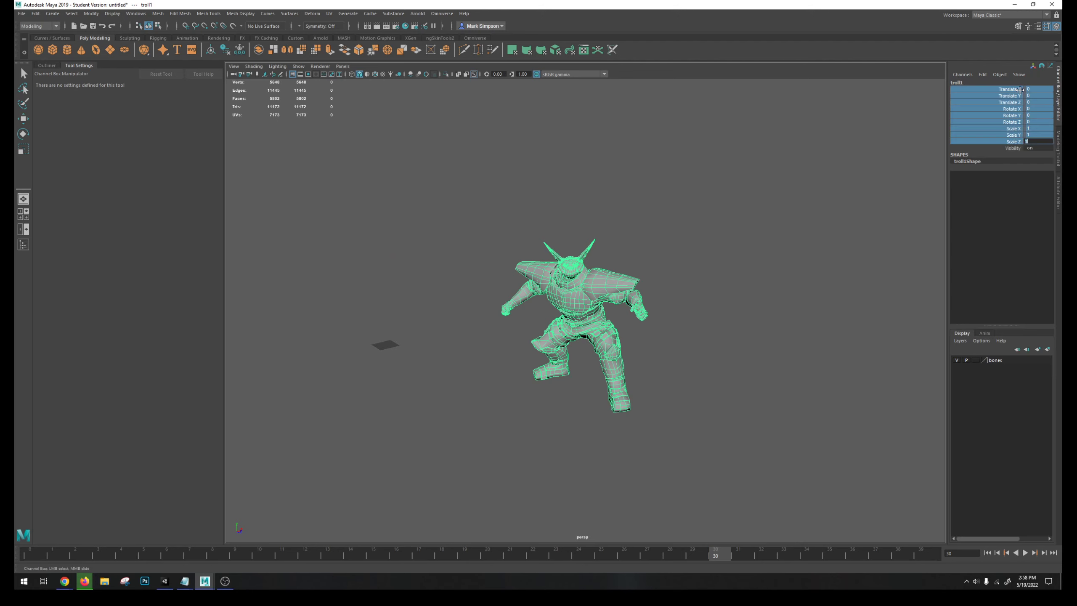
pyautogui.rightClick(1021, 93)
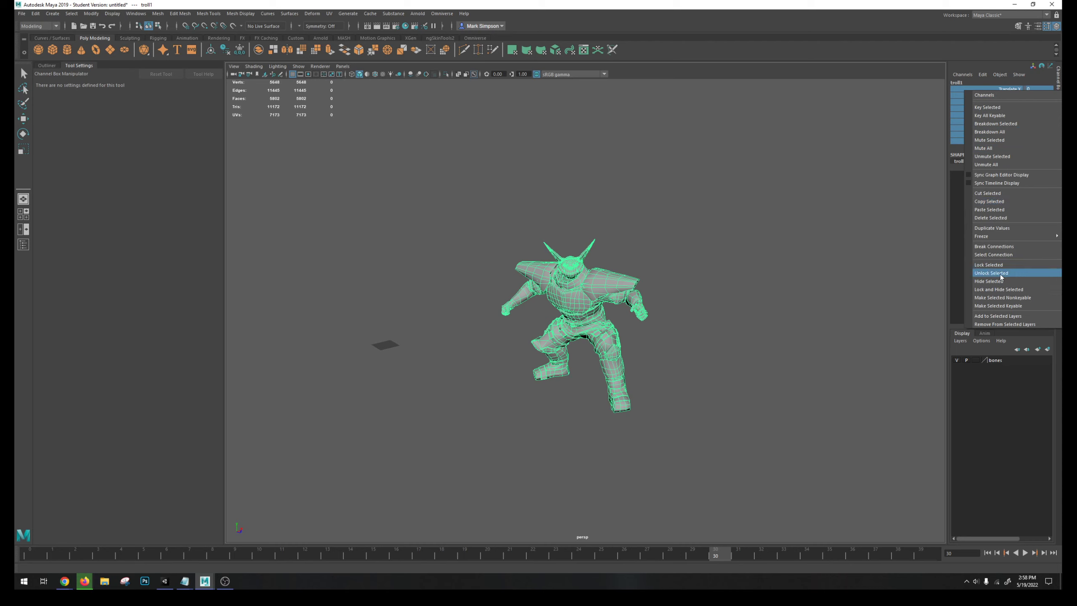
pyautogui.click(1001, 274)
pyautogui.click(1015, 189)
# Step: Individually unlock the Translate X, Rotate X and Scale X channels, then deselect the troll
pyautogui.click(1012, 90)
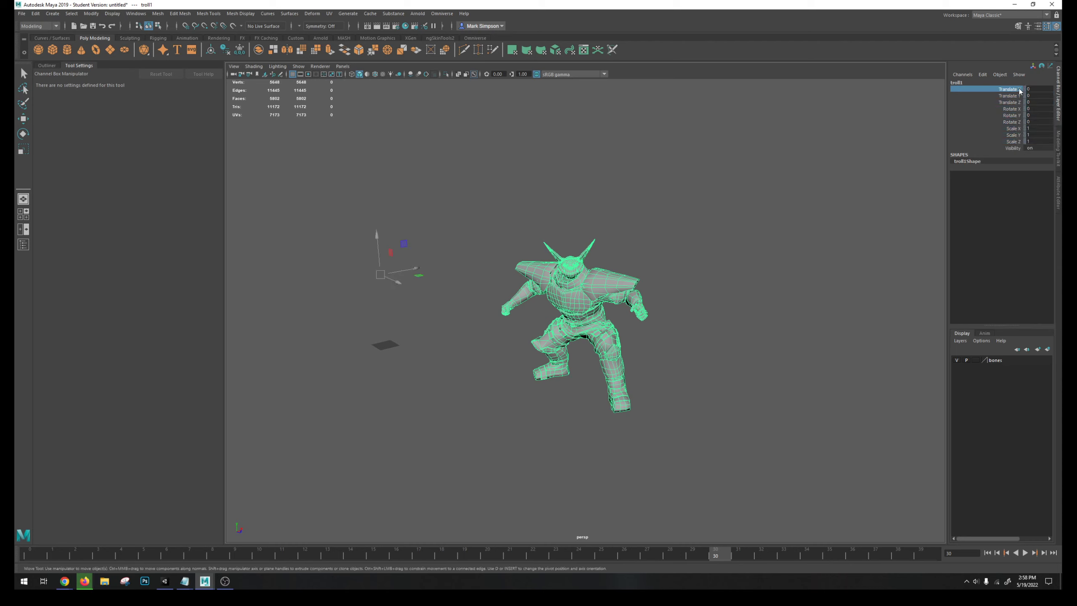
pyautogui.rightClick(1012, 89)
pyautogui.click(1018, 270)
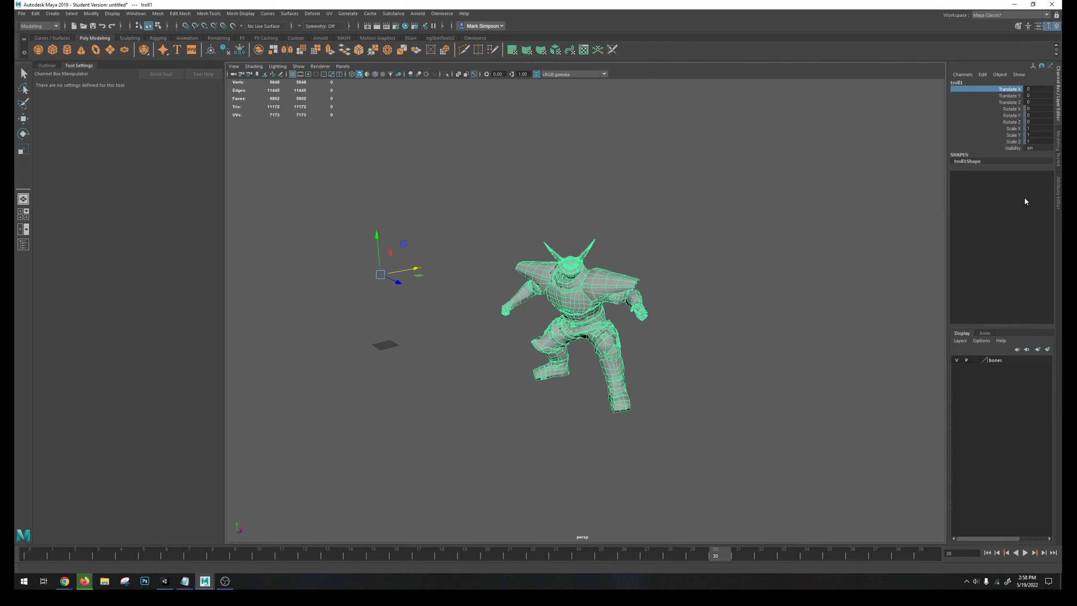
pyautogui.click(1018, 96)
pyautogui.click(1012, 108)
pyautogui.rightClick(1011, 109)
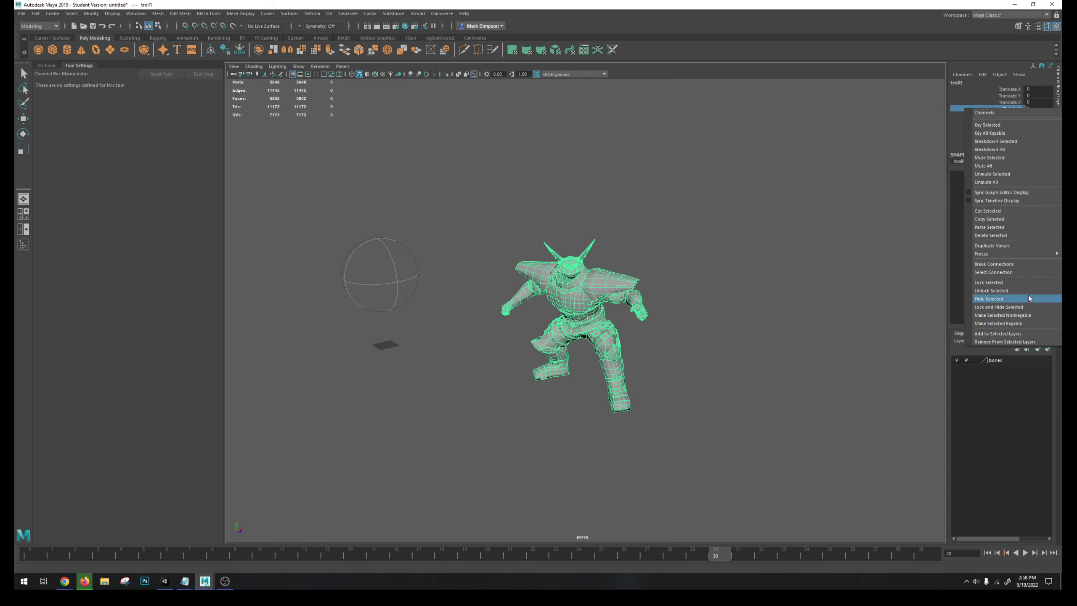
pyautogui.click(1018, 294)
pyautogui.click(1016, 128)
pyautogui.rightClick(1016, 129)
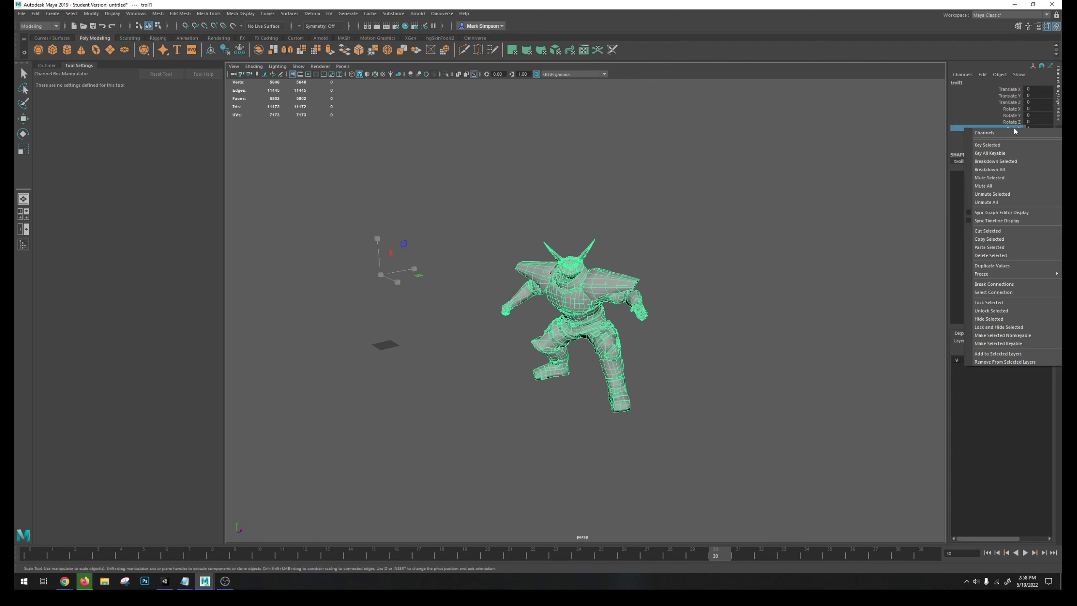
pyautogui.click(1022, 314)
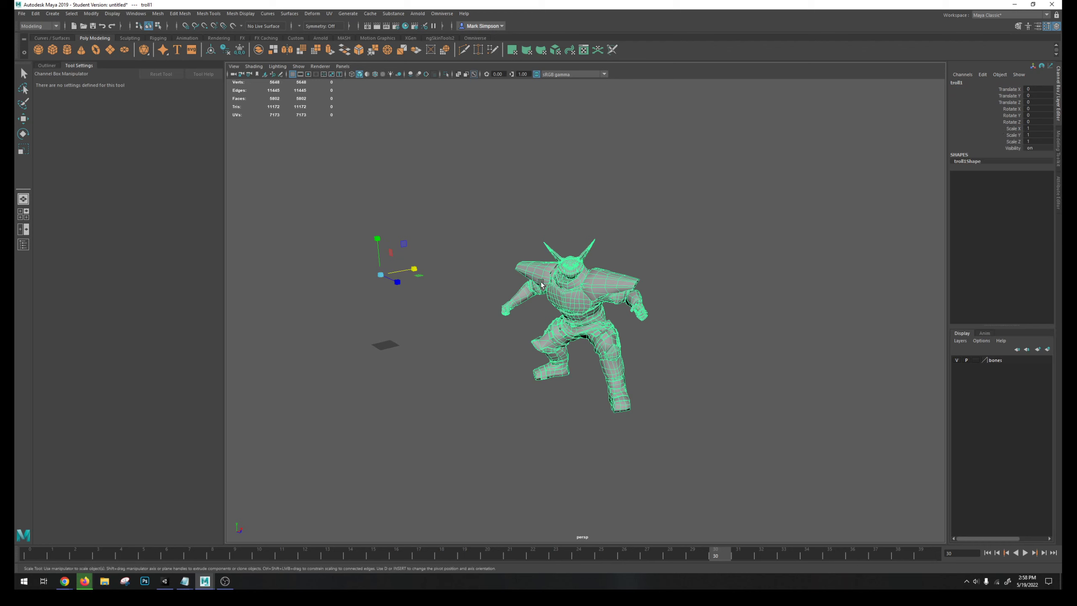
pyautogui.press('w')
pyautogui.click(456, 291)
# Step: Move the troll copy to the left and center its pivot
pyautogui.click(570, 295)
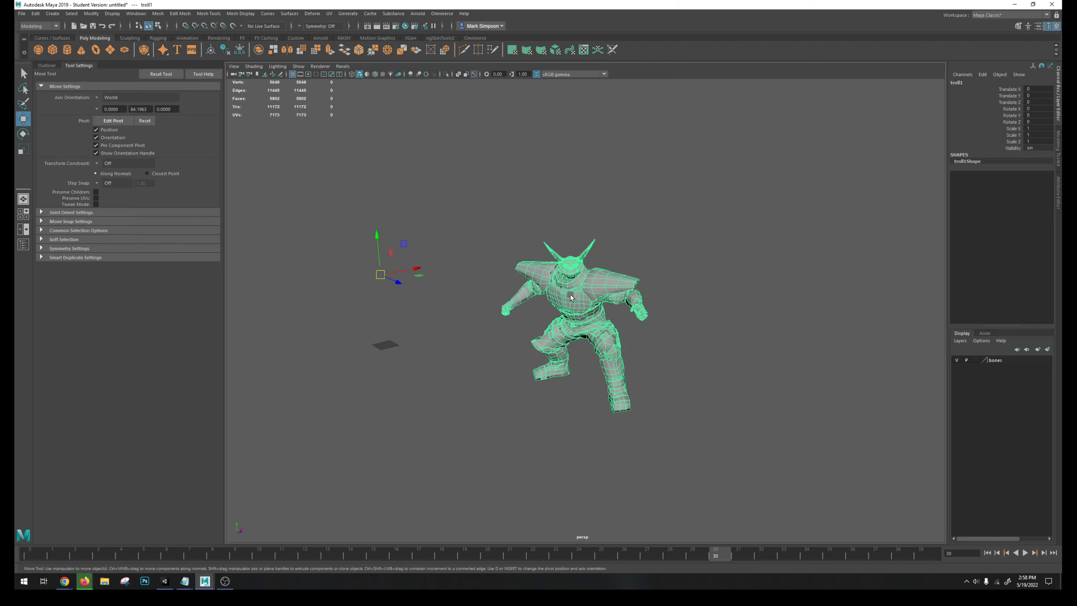
pyautogui.moveTo(419, 275); pyautogui.dragTo(523, 361)
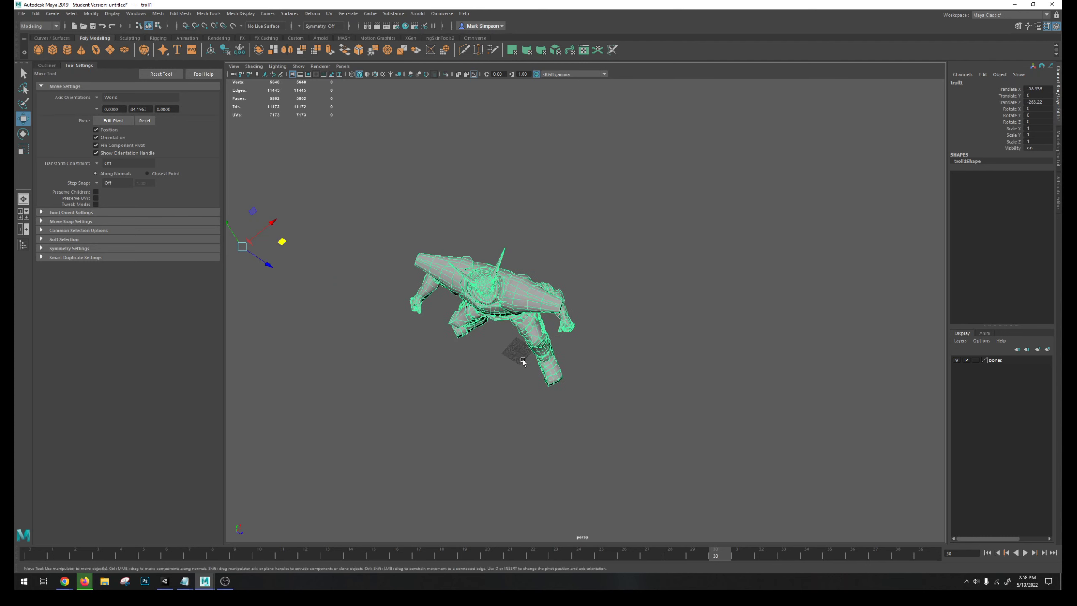
pyautogui.keyDown('alt'); pyautogui.moveTo(234, 240); pyautogui.dragTo(602, 322); pyautogui.keyUp('alt')
pyautogui.click(91, 13)
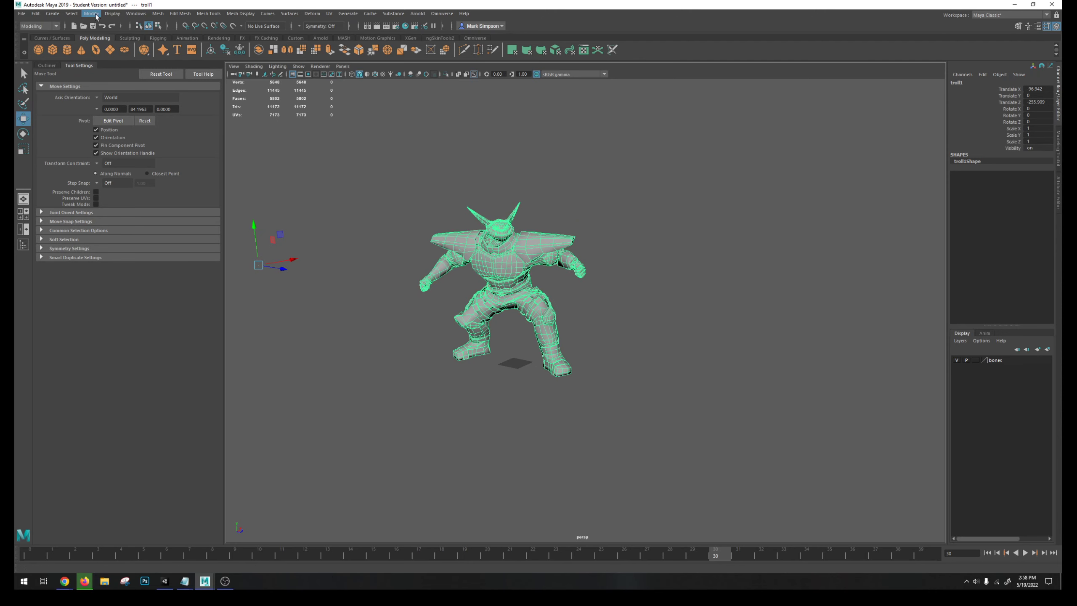
pyautogui.click(125, 78)
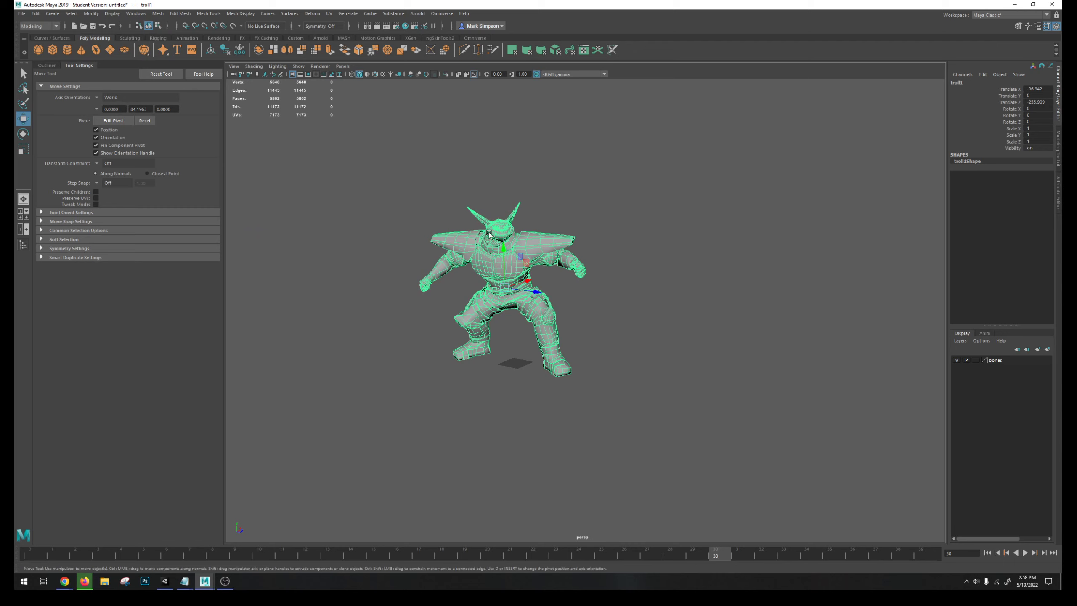
# Step: Snap the troll's pivot to the ground between its feet using Edit Pivot
pyautogui.keyDown('alt'); pyautogui.moveTo(587, 270); pyautogui.dragTo(590, 237); pyautogui.keyUp('alt')
pyautogui.scroll(4, 577, 220)
pyautogui.press('d')
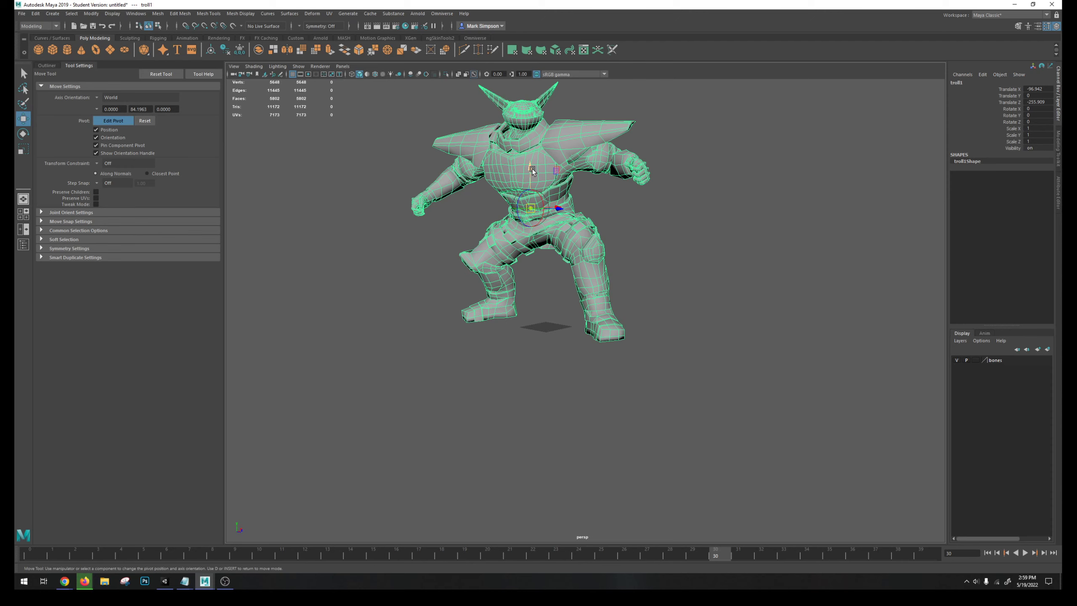
pyautogui.press('x')
pyautogui.moveTo(532, 172); pyautogui.dragTo(540, 327)
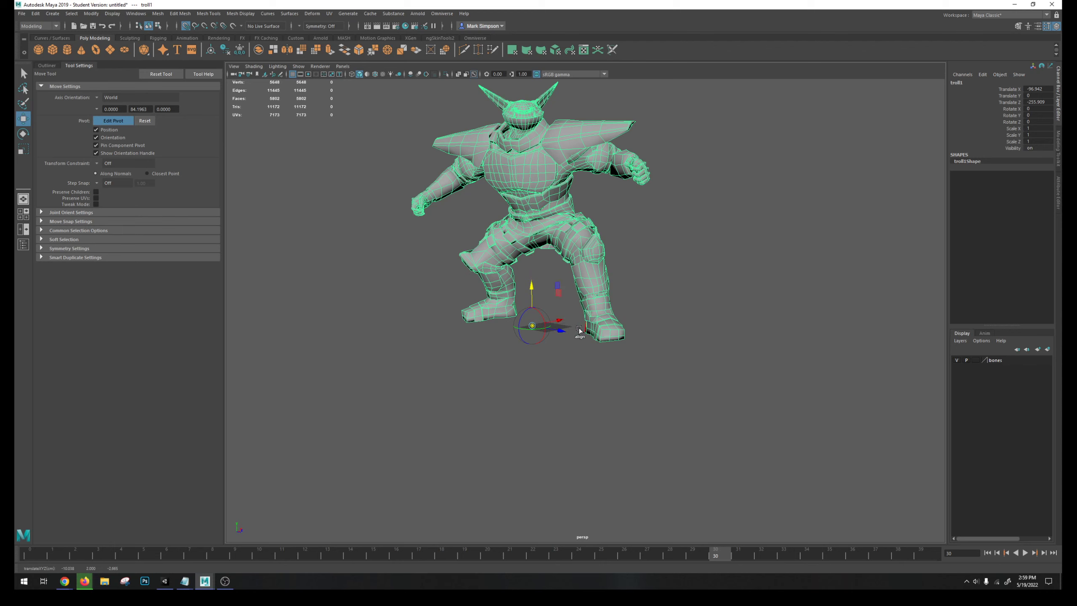
pyautogui.press('d')
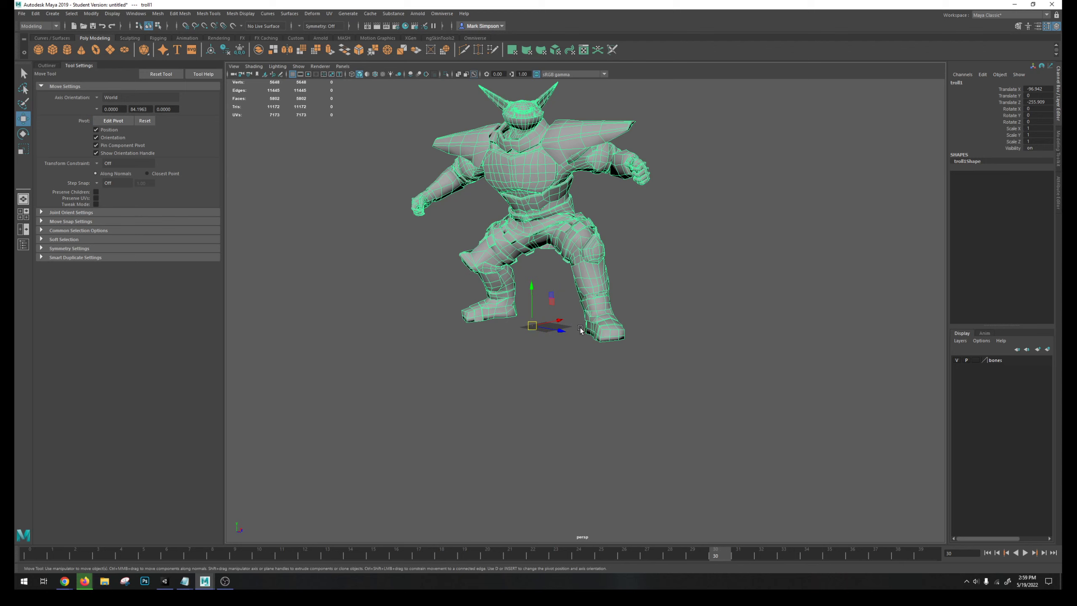
# Step: Inspect the pivot from above and the front, reselect the troll, and bring Unity forward
pyautogui.keyDown('alt'); pyautogui.moveTo(578, 332); pyautogui.dragTo(569, 356); pyautogui.keyUp('alt')
pyautogui.scroll(5, 563, 364)
pyautogui.scroll(3, 551, 360)
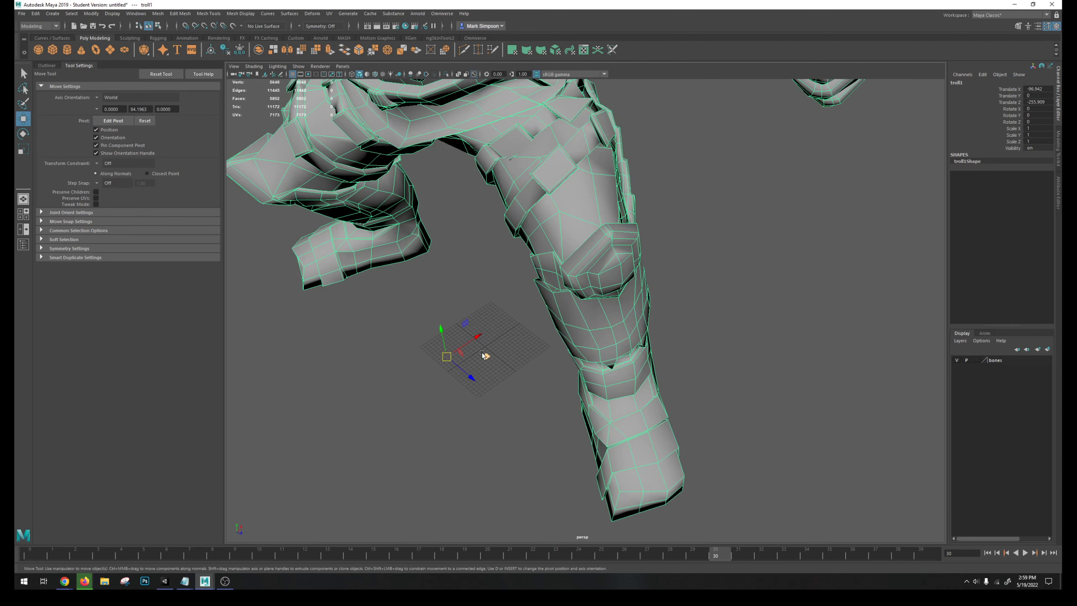
pyautogui.press('d')
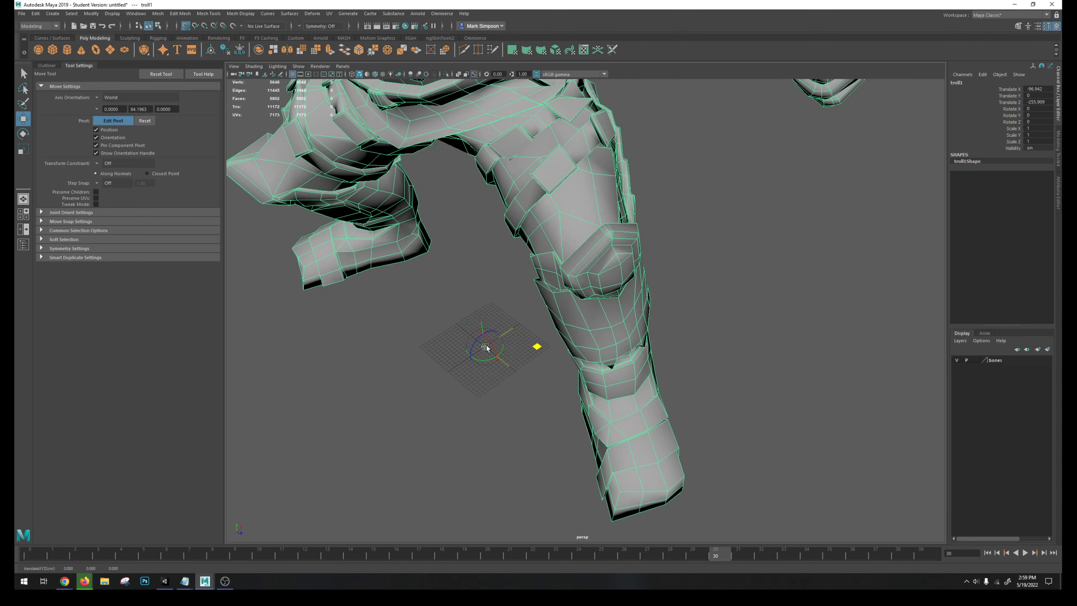
pyautogui.press('d')
pyautogui.scroll(5, 497, 358)
pyautogui.keyDown('alt'); pyautogui.moveTo(471, 383); pyautogui.dragTo(589, 346); pyautogui.keyUp('alt')
pyautogui.scroll(-5, 485, 350)
pyautogui.scroll(-5, 474, 373)
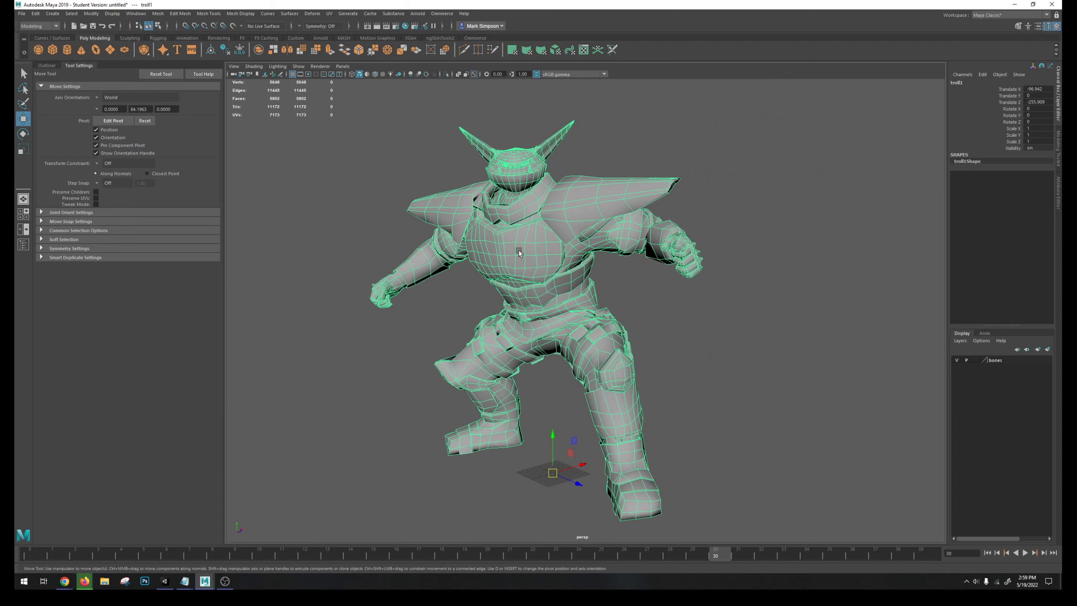
pyautogui.click(403, 337)
pyautogui.click(501, 259)
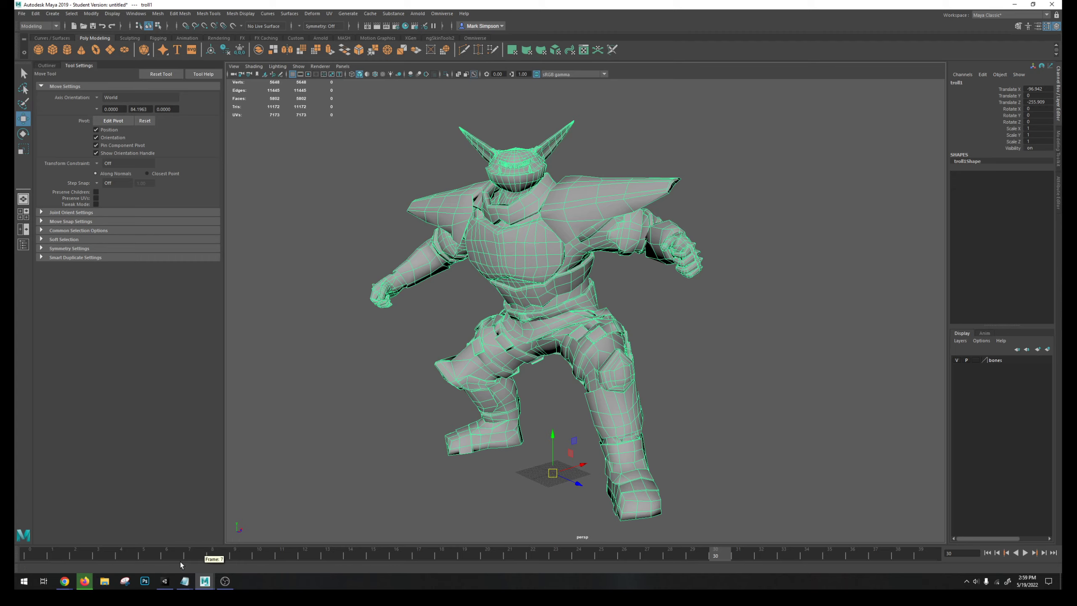
pyautogui.click(165, 581)
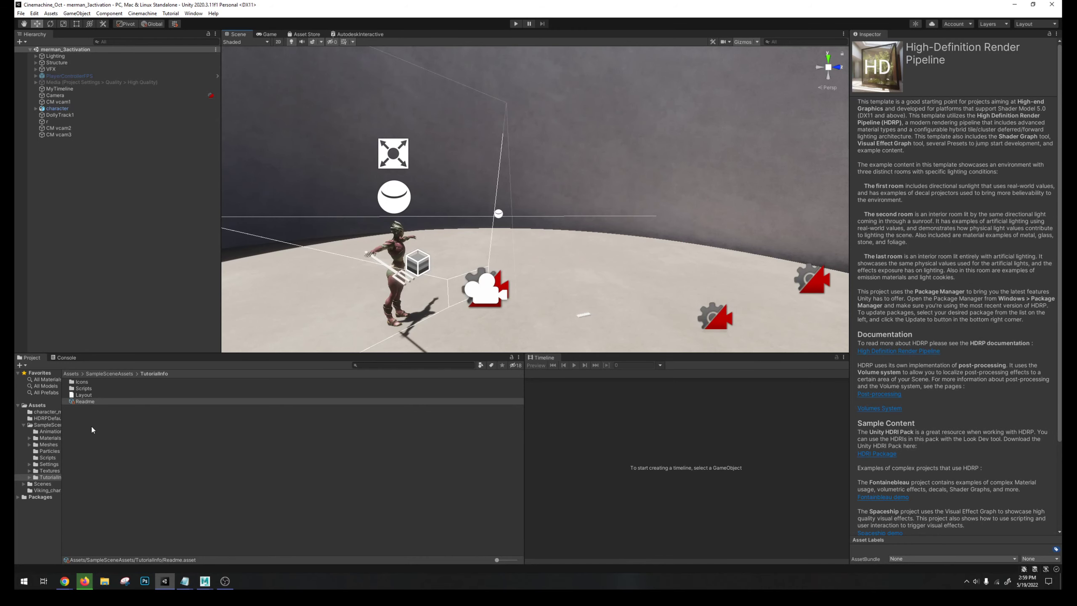
# Step: Create a Troll folder in Assets and drag the six lambert2 texture maps into it
pyautogui.click(38, 405)
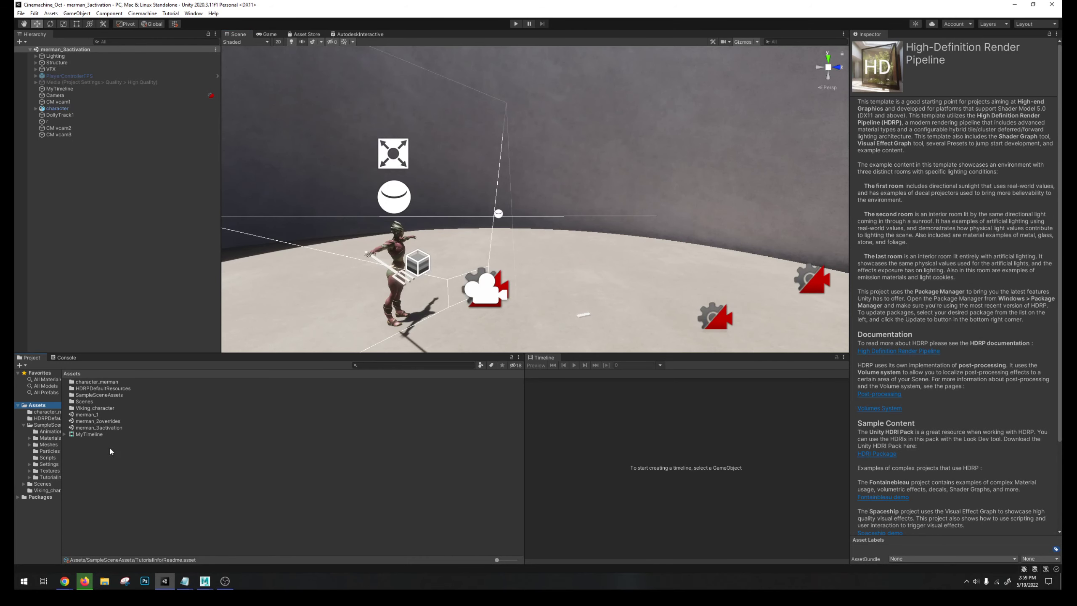
pyautogui.rightClick(99, 459)
pyautogui.moveTo(146, 241)
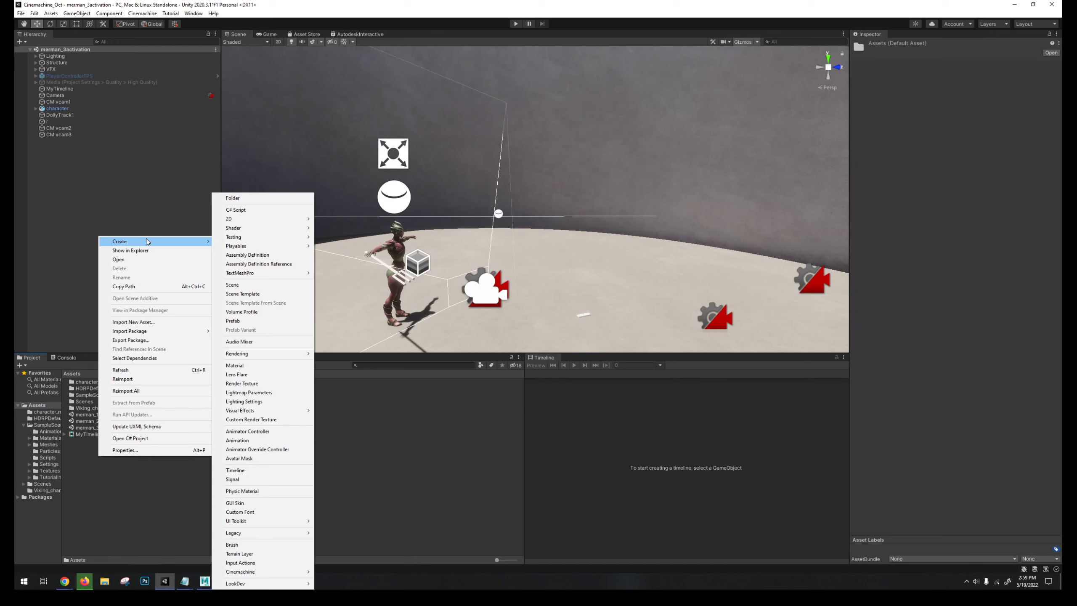
pyautogui.click(283, 198)
pyautogui.write('Tr')
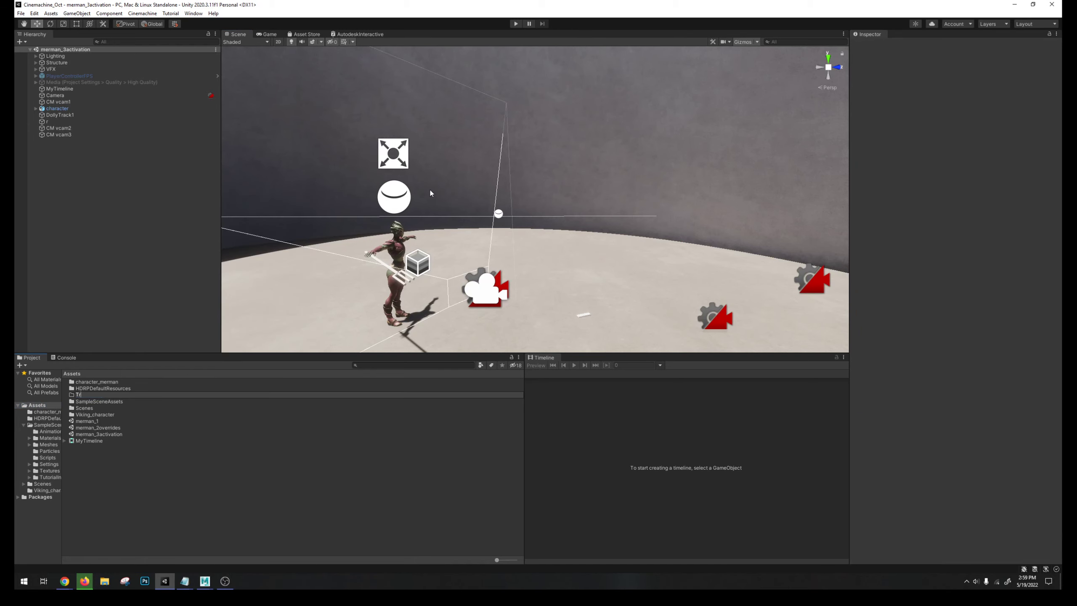
pyautogui.write('oll')
pyautogui.press('Return')
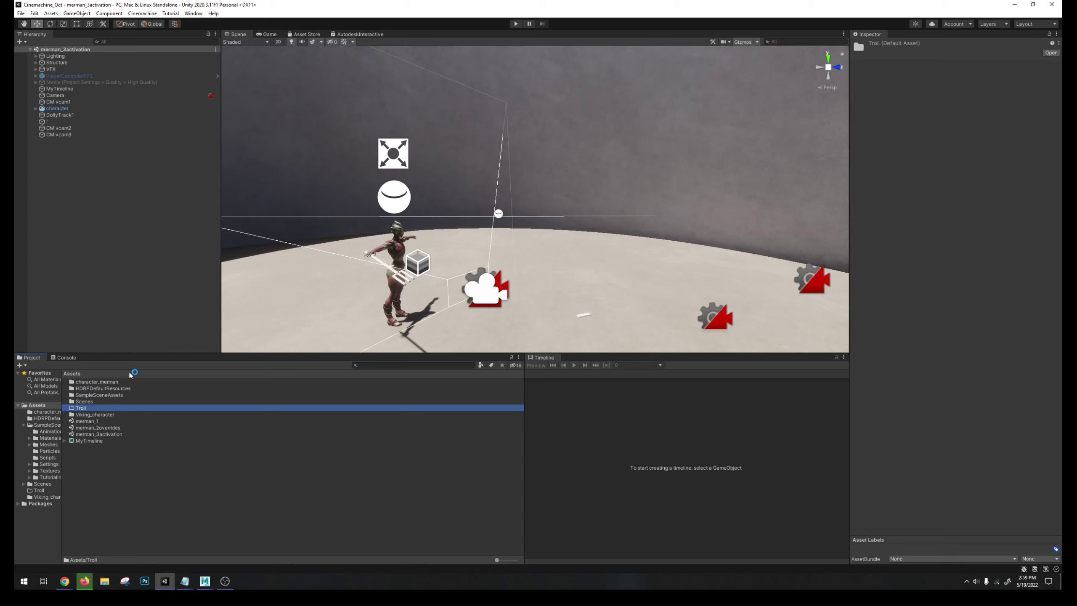
pyautogui.doubleClick(84, 410)
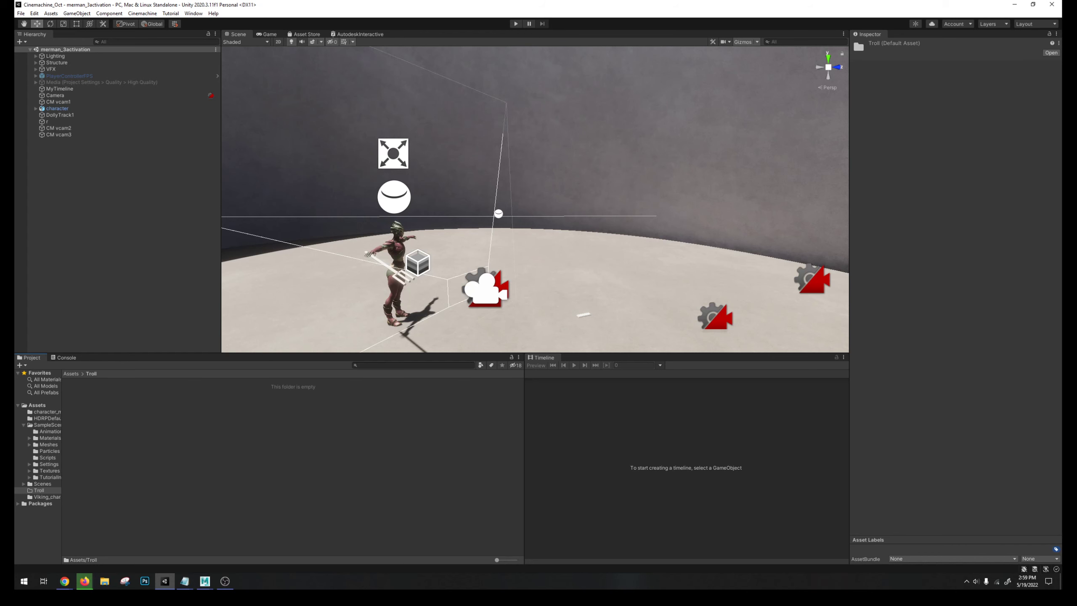
pyautogui.hotkey('alt', 'Tab')
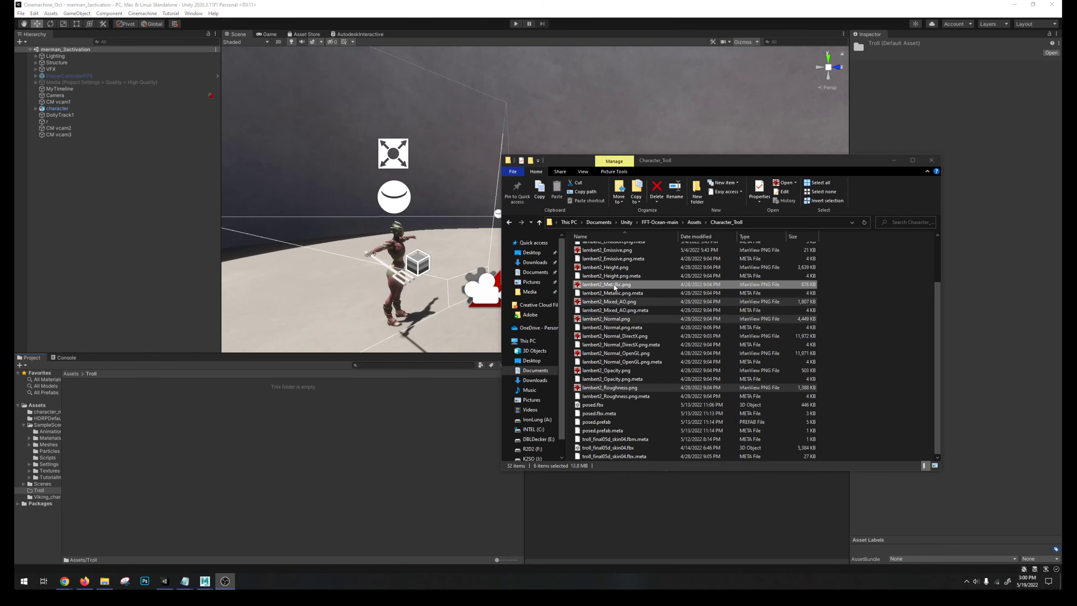
pyautogui.moveTo(611, 284); pyautogui.dragTo(265, 436)
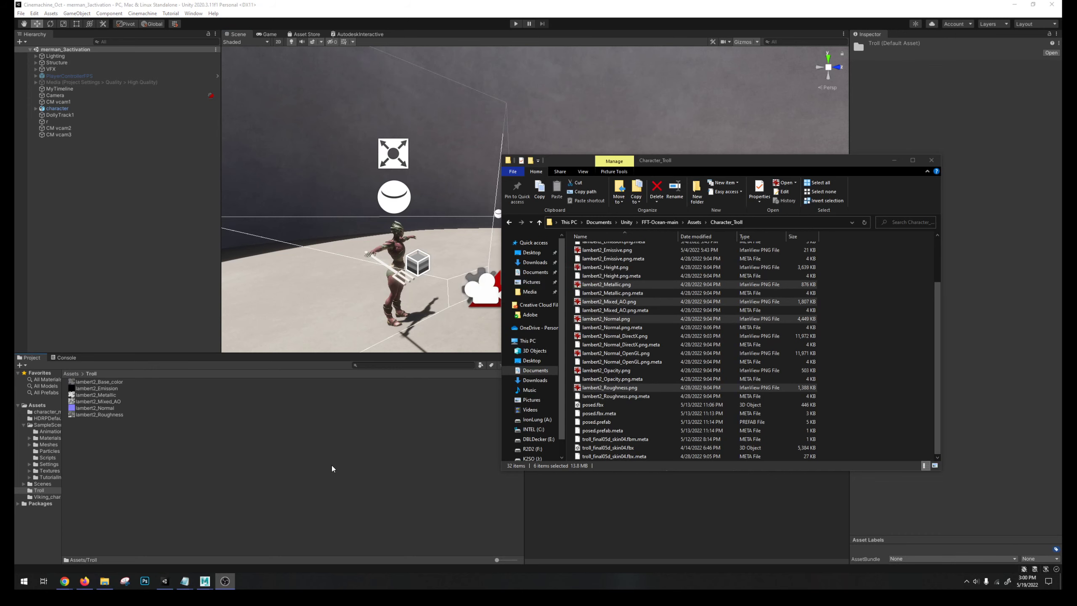
pyautogui.click(295, 465)
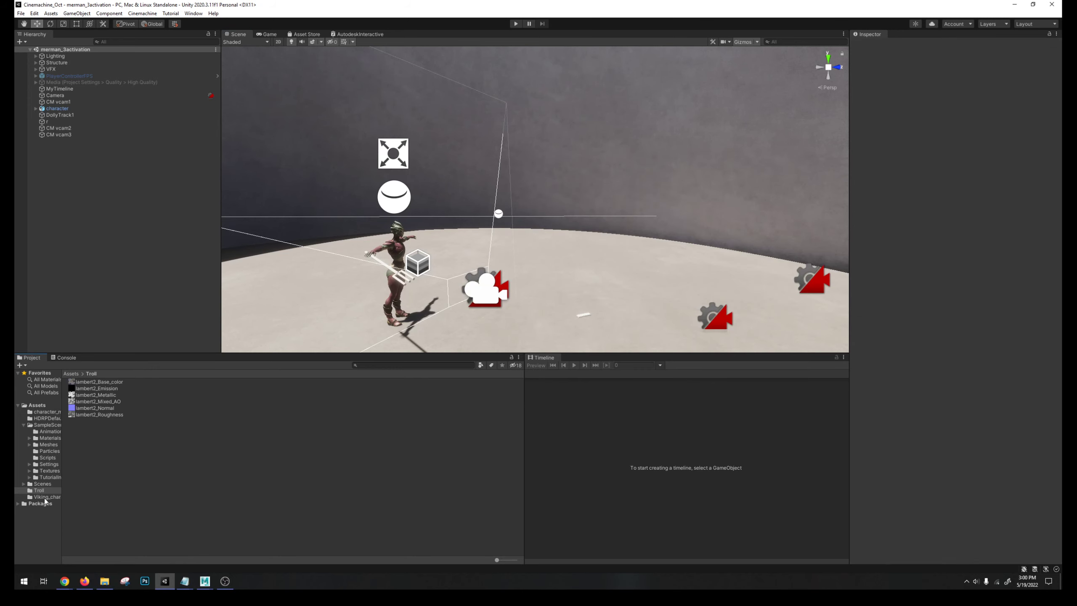
# Step: Show the Troll folder in File Explorer and copy its full path
pyautogui.rightClick(42, 495)
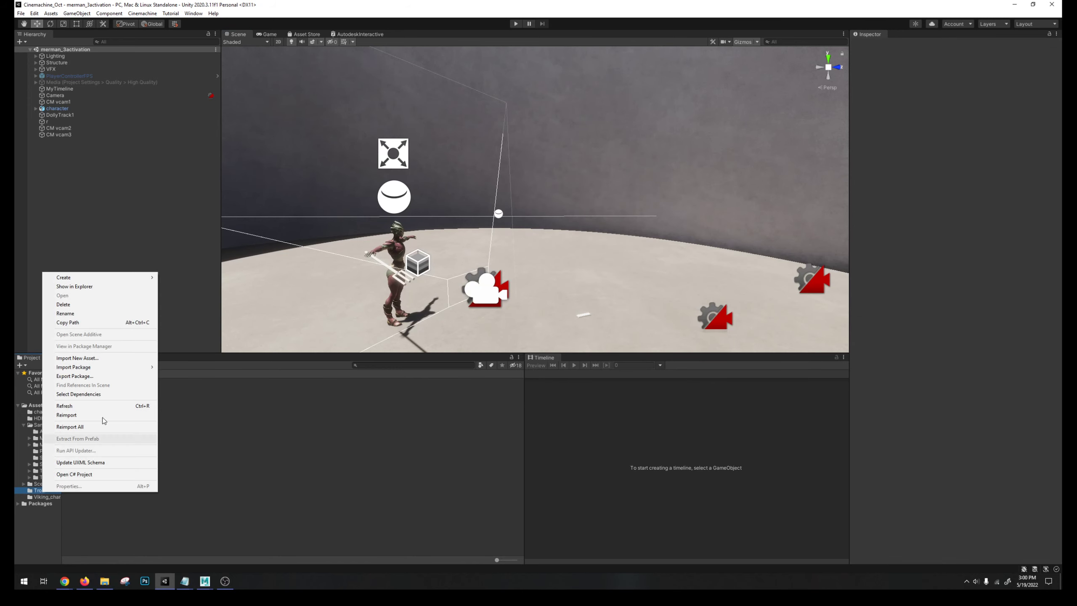
pyautogui.click(124, 290)
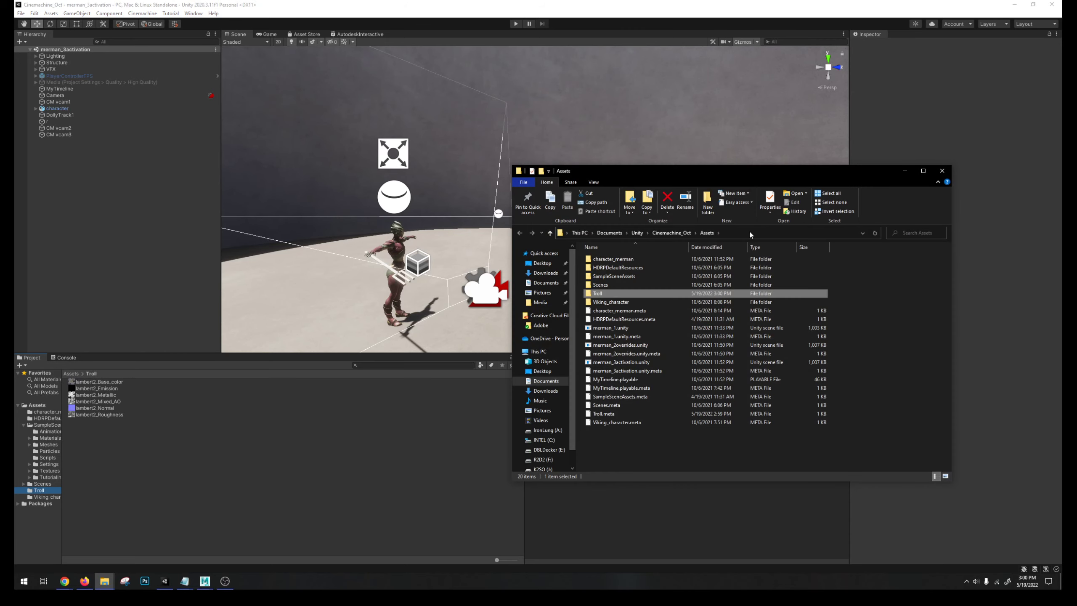
pyautogui.doubleClick(598, 293)
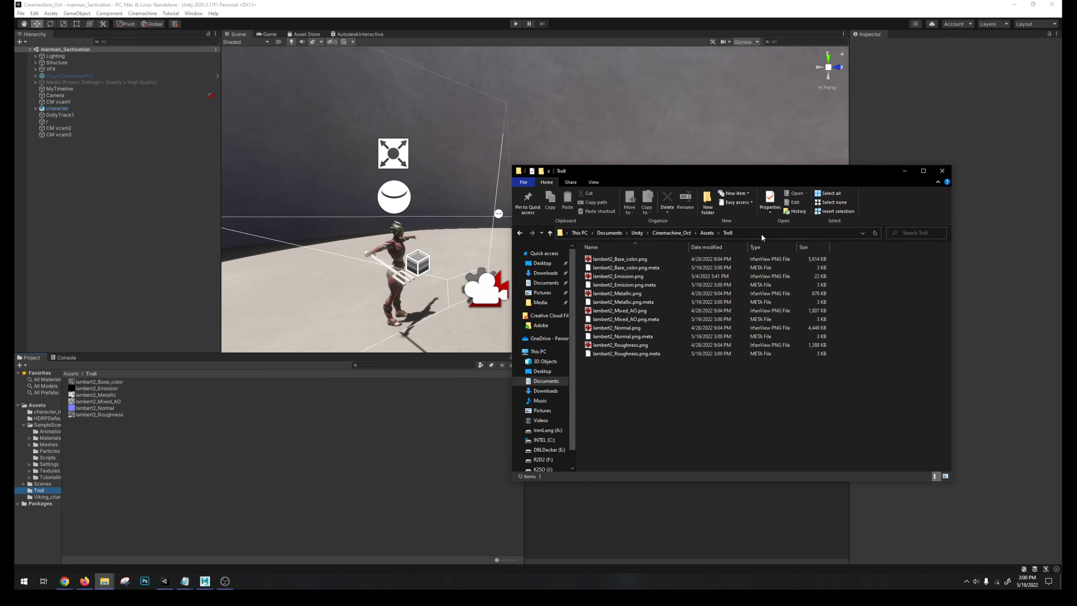
pyautogui.click(645, 233)
pyautogui.hotkey('ctrl', 'c')
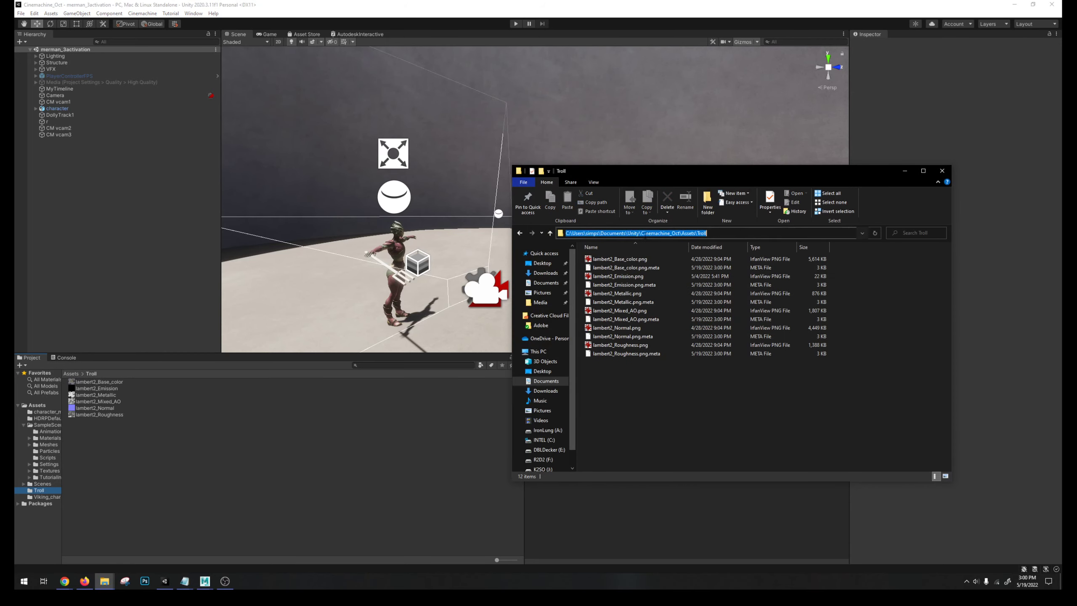
pyautogui.rightClick(42, 492)
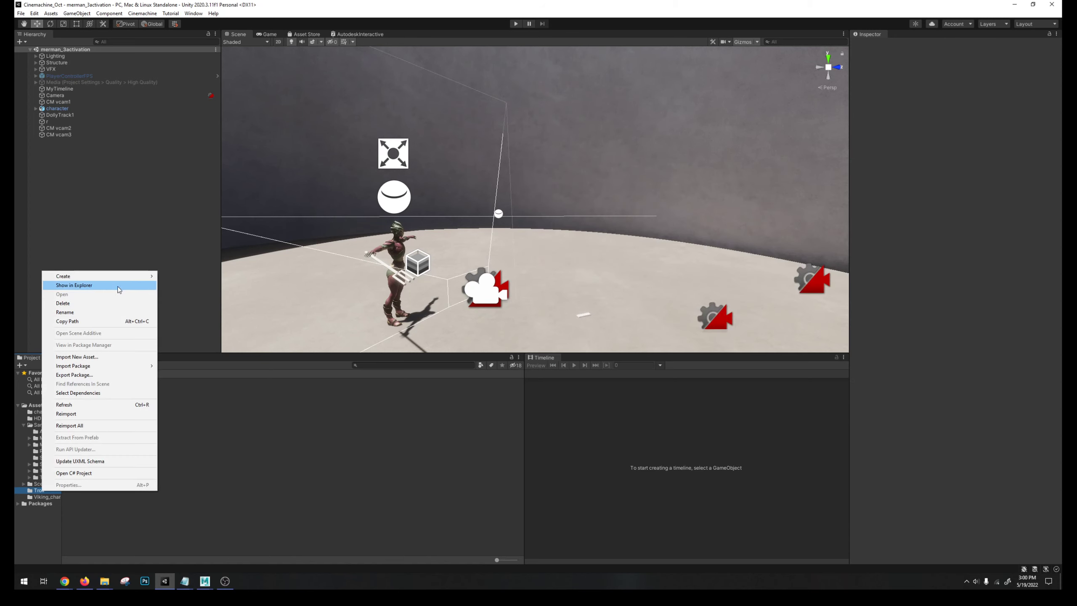
pyautogui.click(234, 514)
# Step: In Maya's Game Exporter, paste the Unity Troll folder path and name the file troll_widestance_posed
pyautogui.moveTo(205, 580)
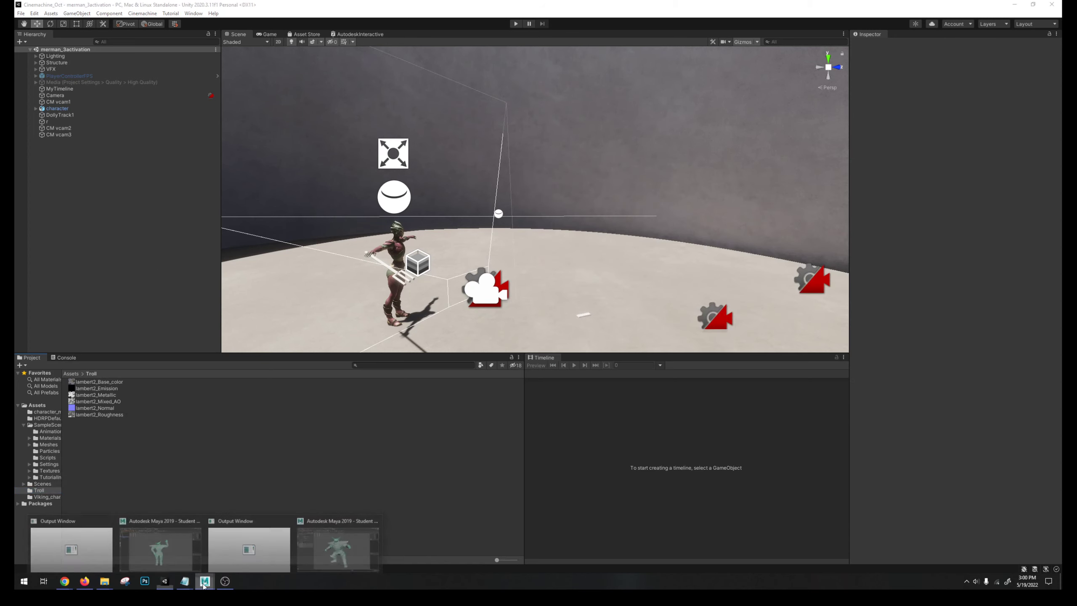
pyautogui.click(331, 547)
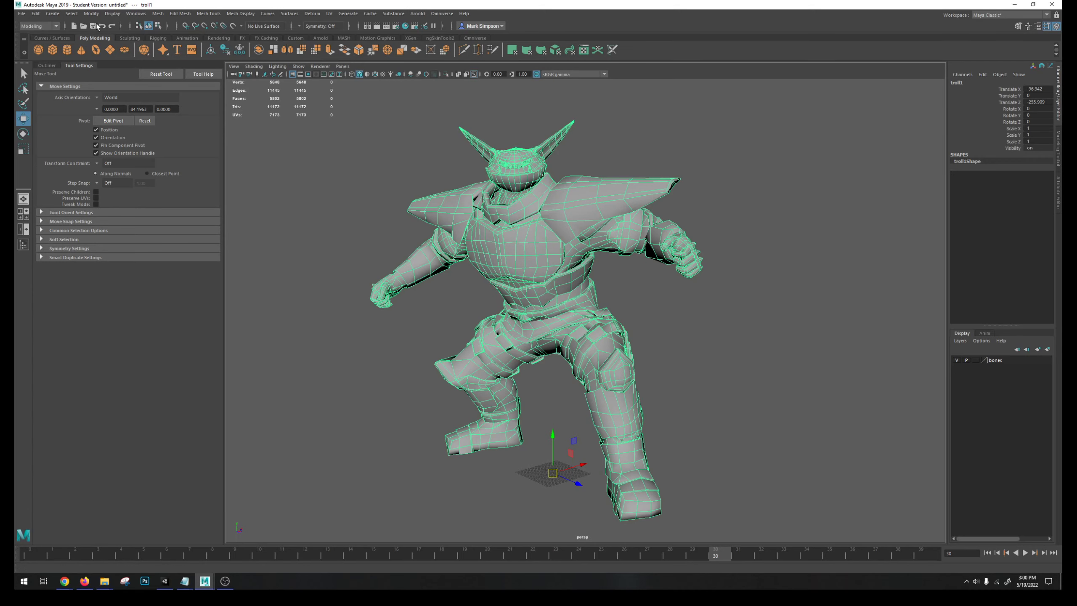
pyautogui.click(21, 14)
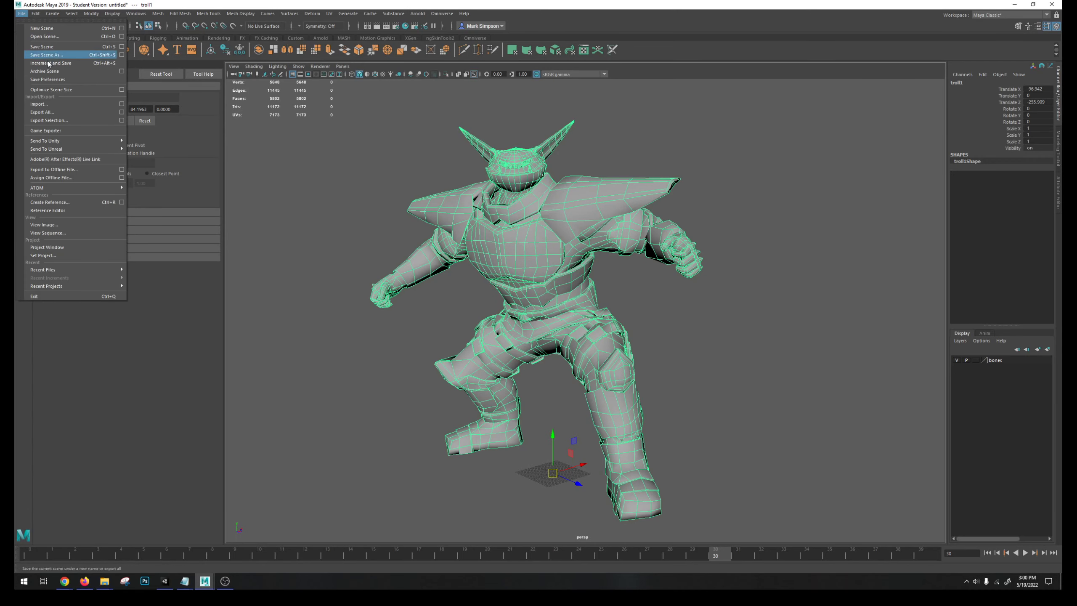
pyautogui.click(65, 130)
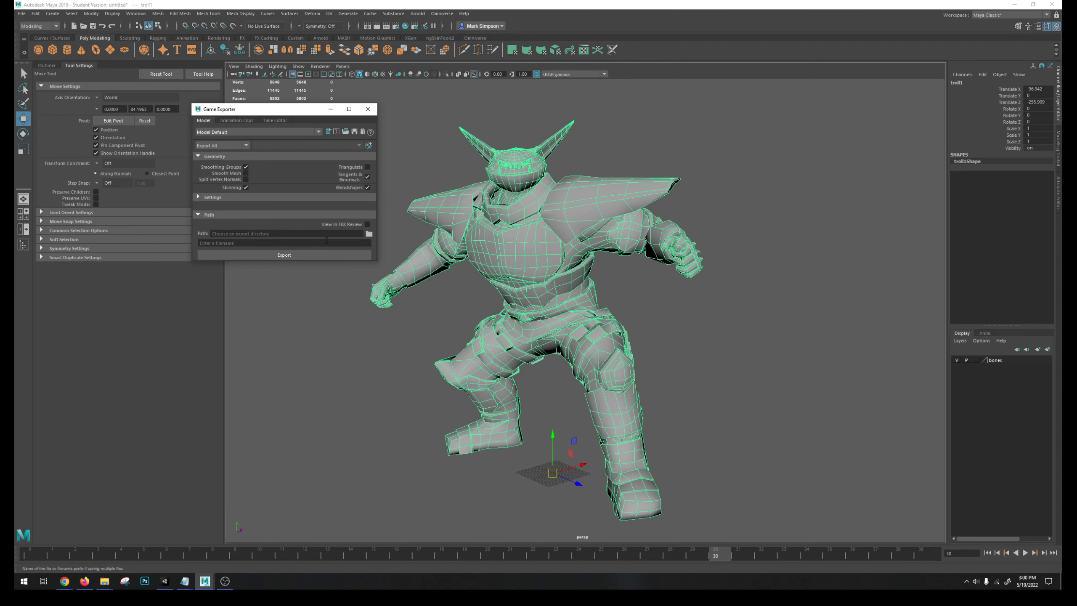
pyautogui.moveTo(327, 262); pyautogui.dragTo(288, 419)
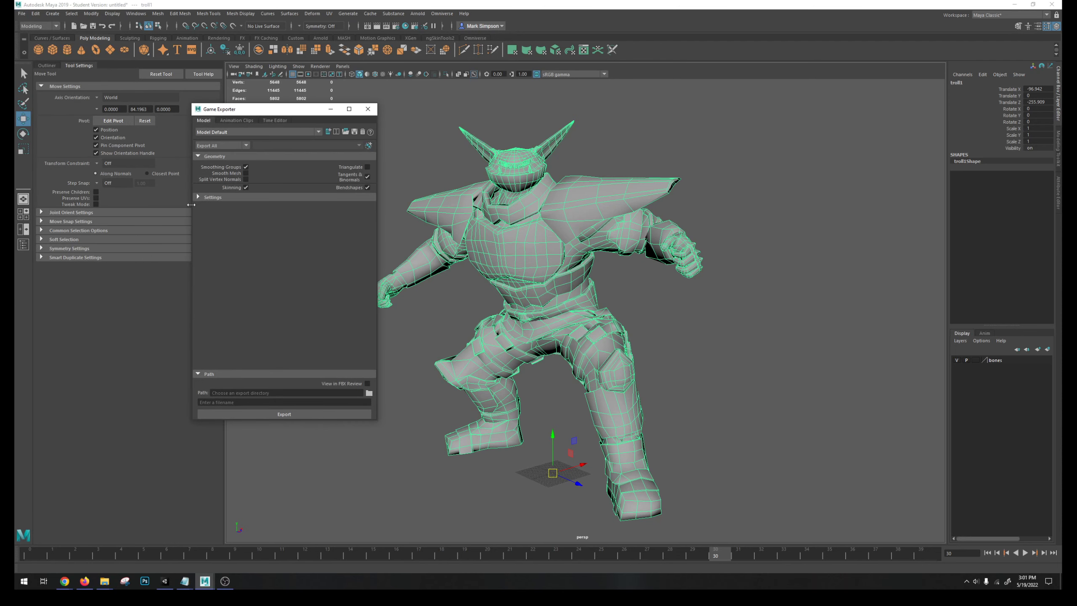
pyautogui.click(331, 393)
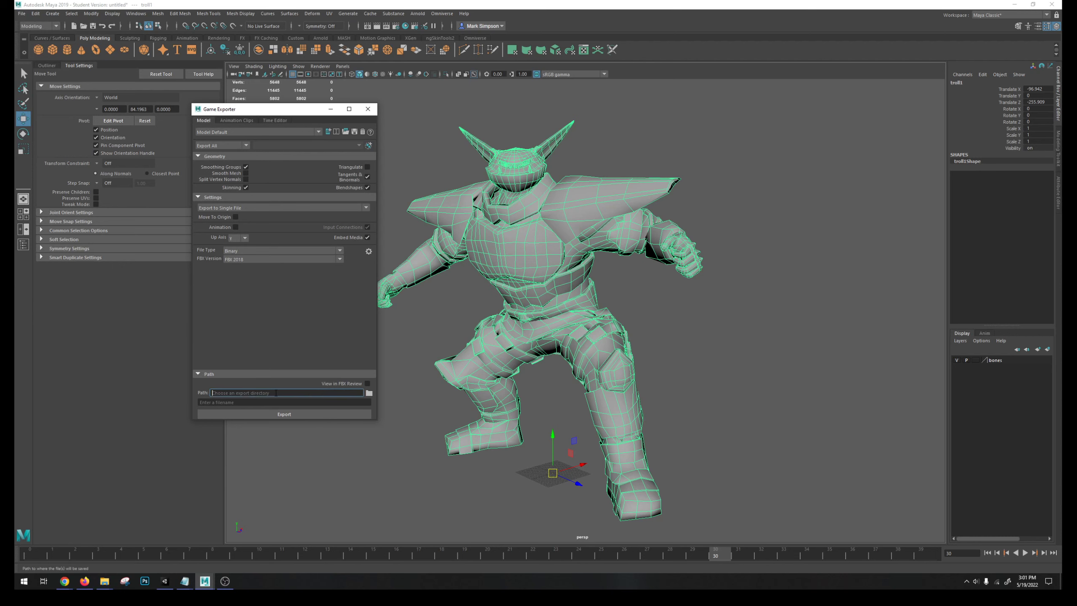
pyautogui.hotkey('ctrl', 'v')
pyautogui.click(334, 401)
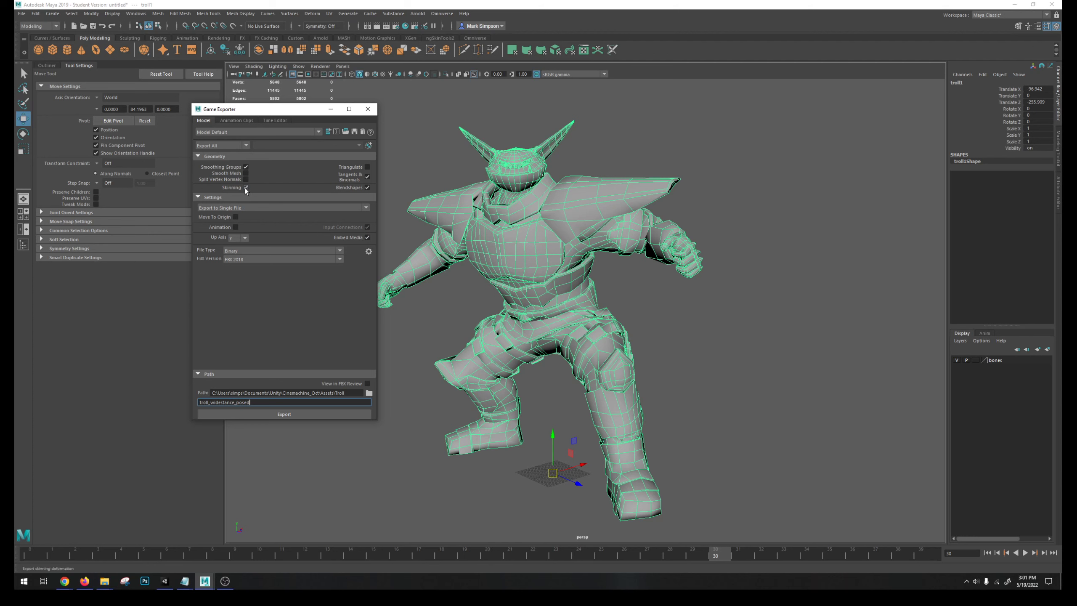
# Step: Untick Blendshapes, include smooth mesh, set Export Selection, and export the troll
pyautogui.click(367, 187)
pyautogui.click(246, 173)
pyautogui.click(219, 146)
pyautogui.click(226, 163)
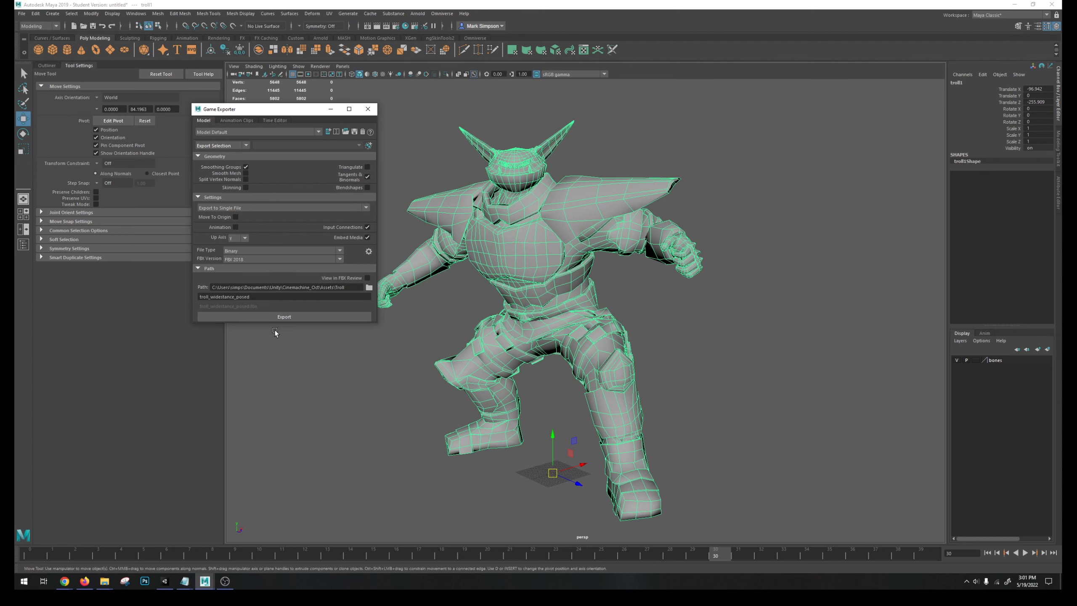
pyautogui.moveTo(278, 324); pyautogui.dragTo(278, 421)
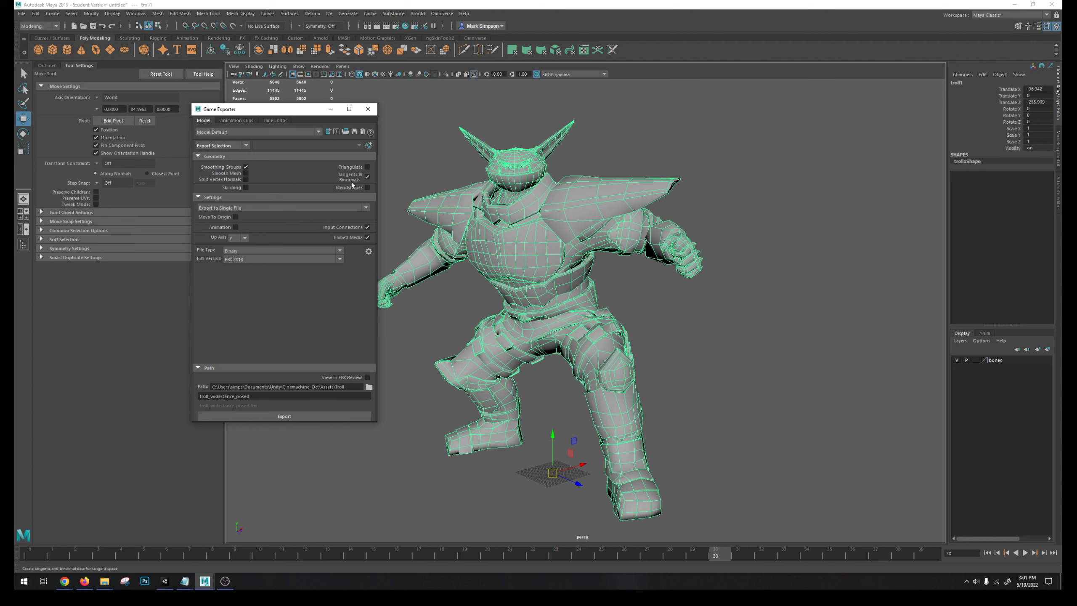
pyautogui.click(303, 416)
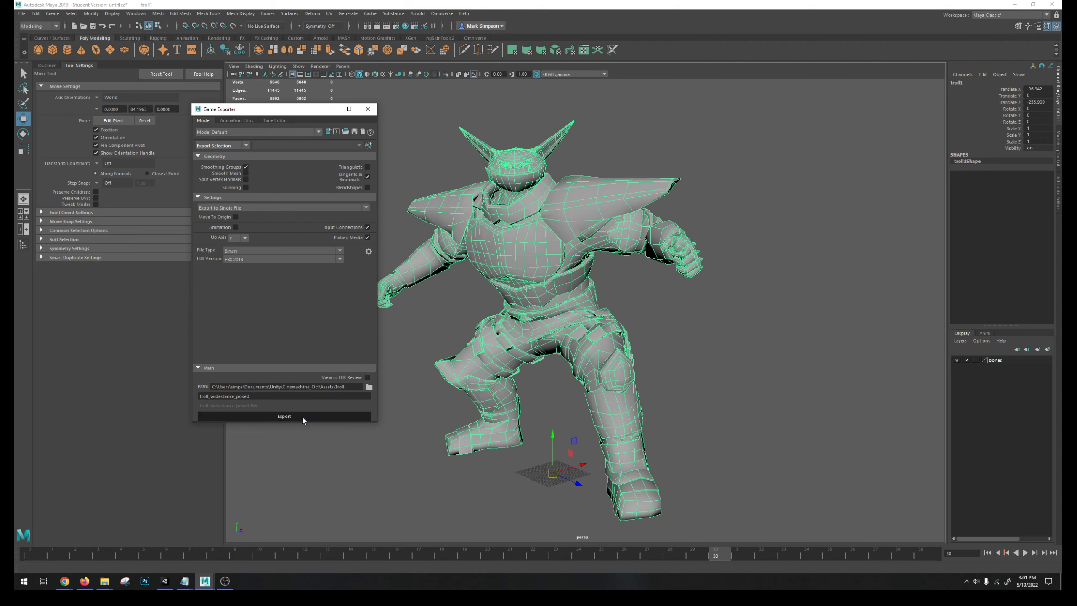
pyautogui.click(273, 279)
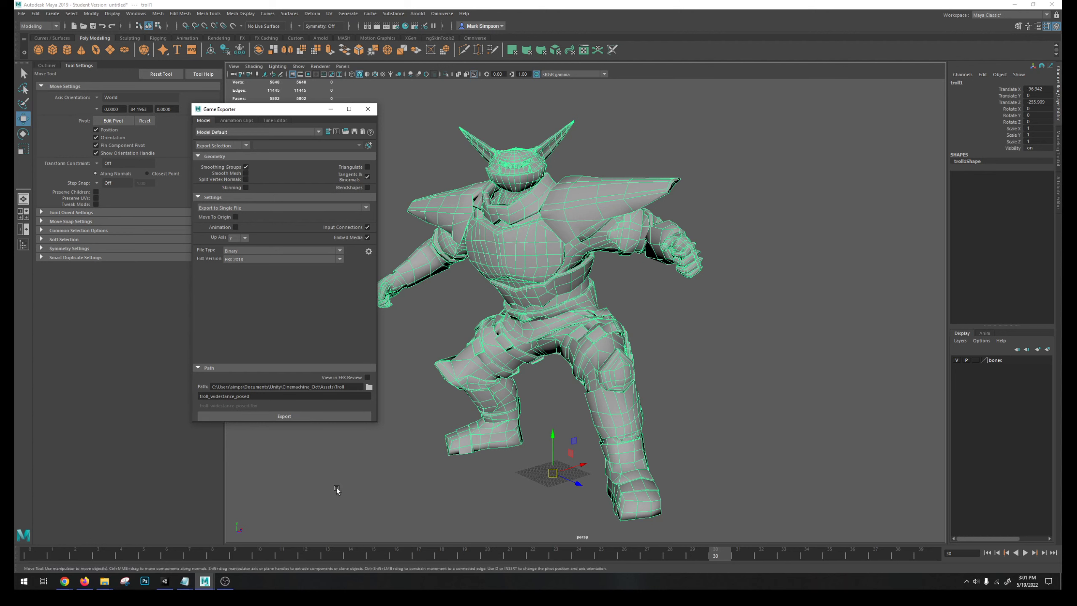
# Step: Place troll_widestance_posed in the scene and extract its lambert2 material into the Troll folder
pyautogui.click(164, 581)
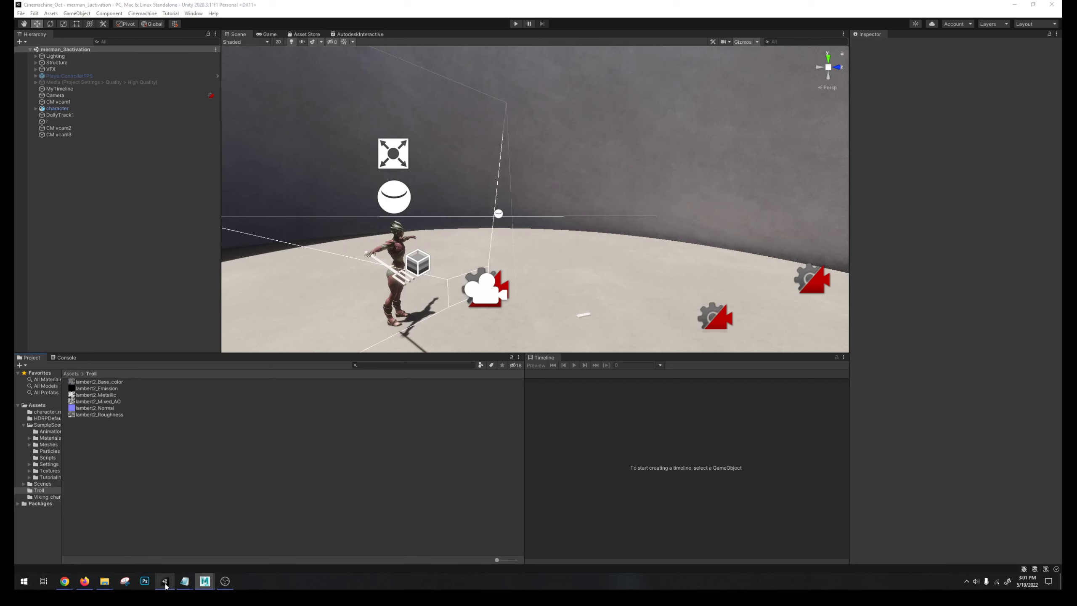
pyautogui.moveTo(104, 421); pyautogui.dragTo(534, 278)
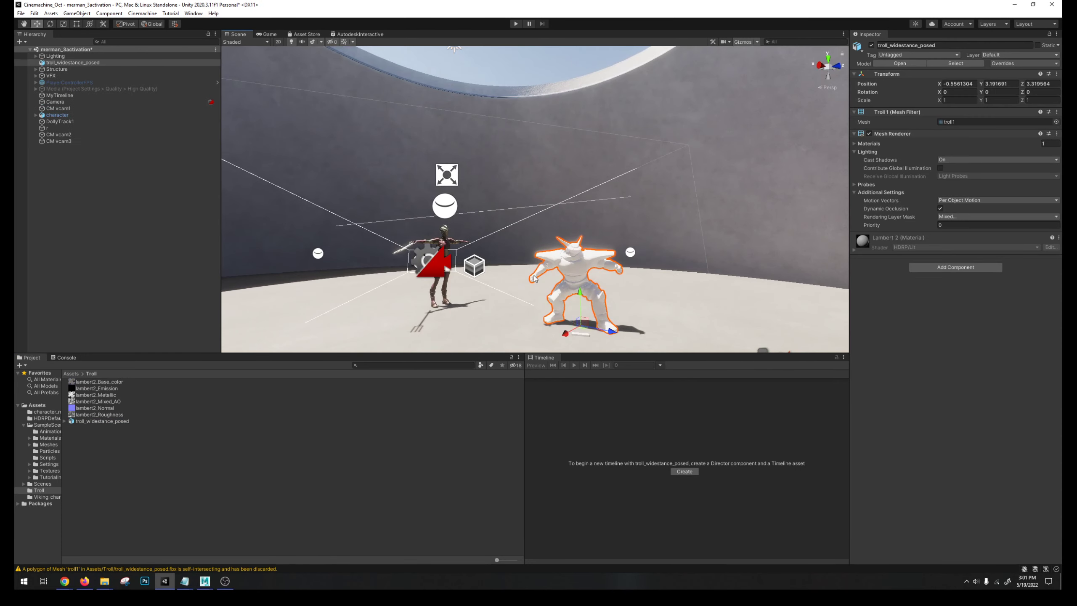
pyautogui.click(64, 421)
pyautogui.click(92, 427)
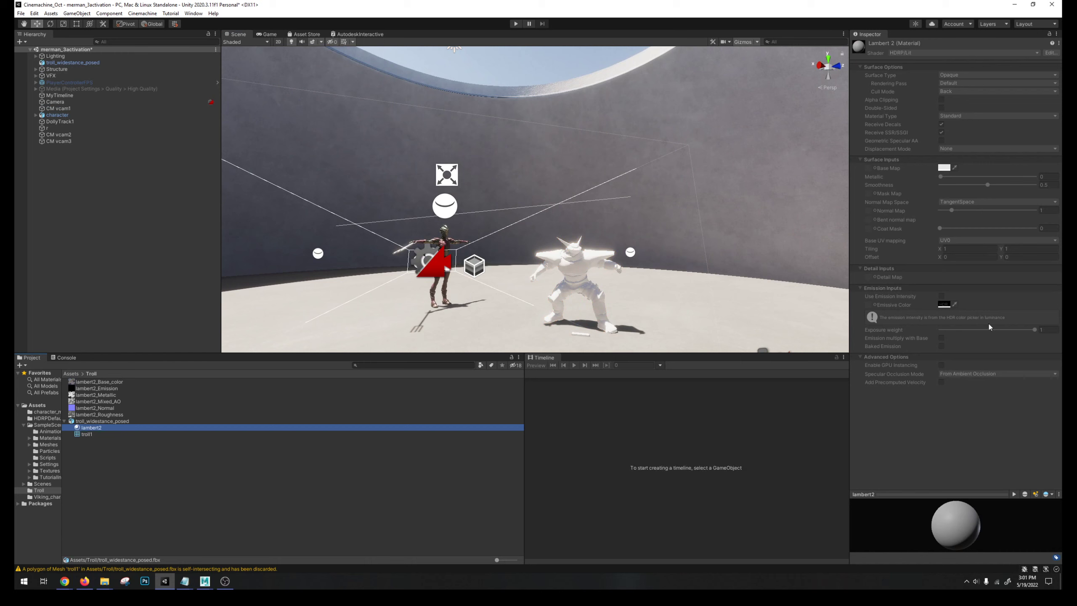
pyautogui.rightClick(88, 431)
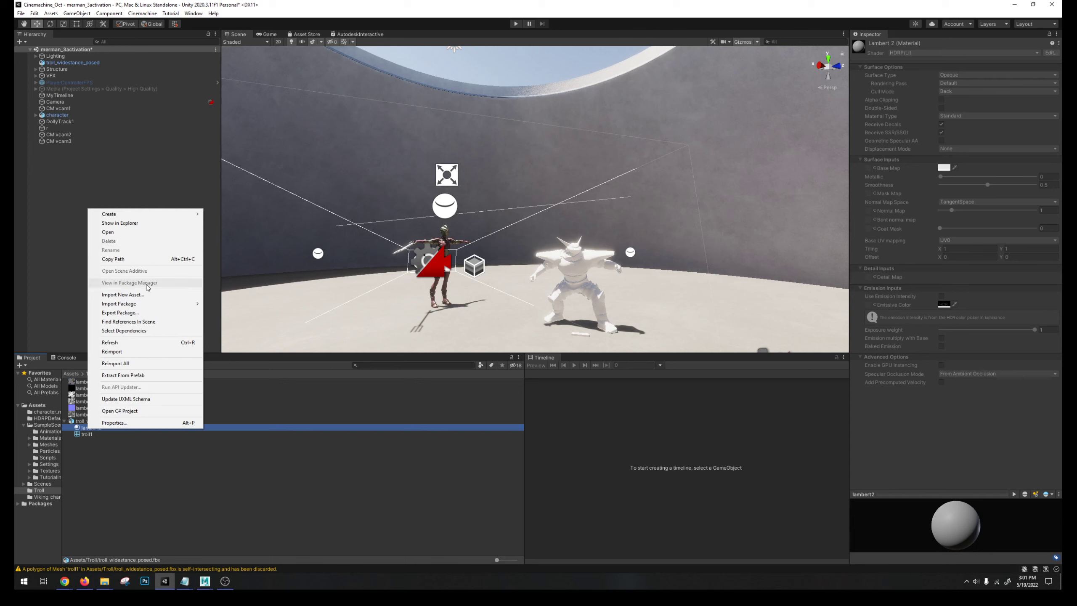
pyautogui.click(162, 374)
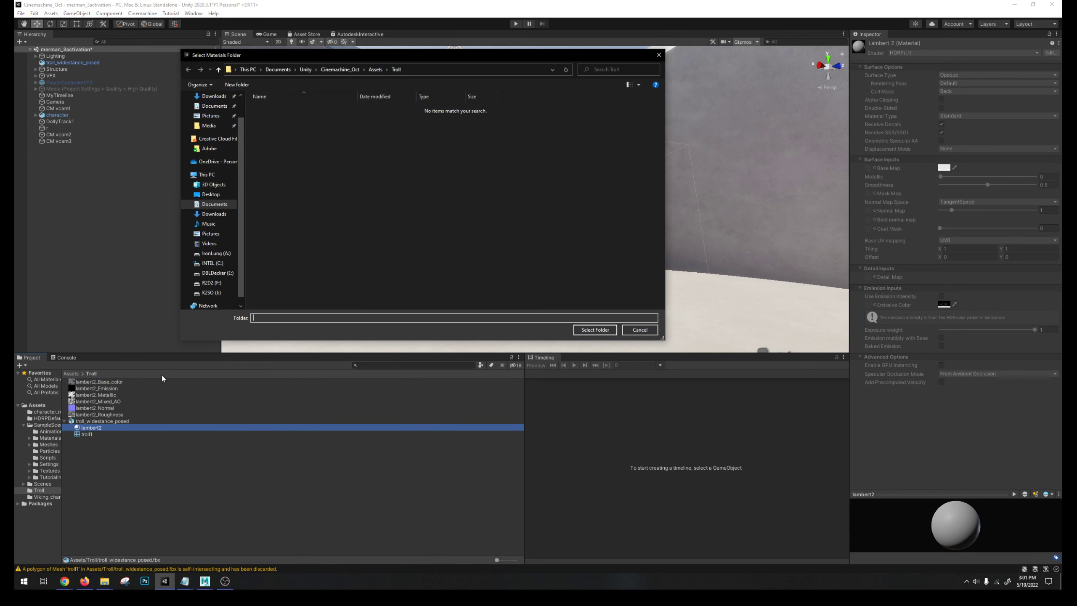
pyautogui.click(595, 329)
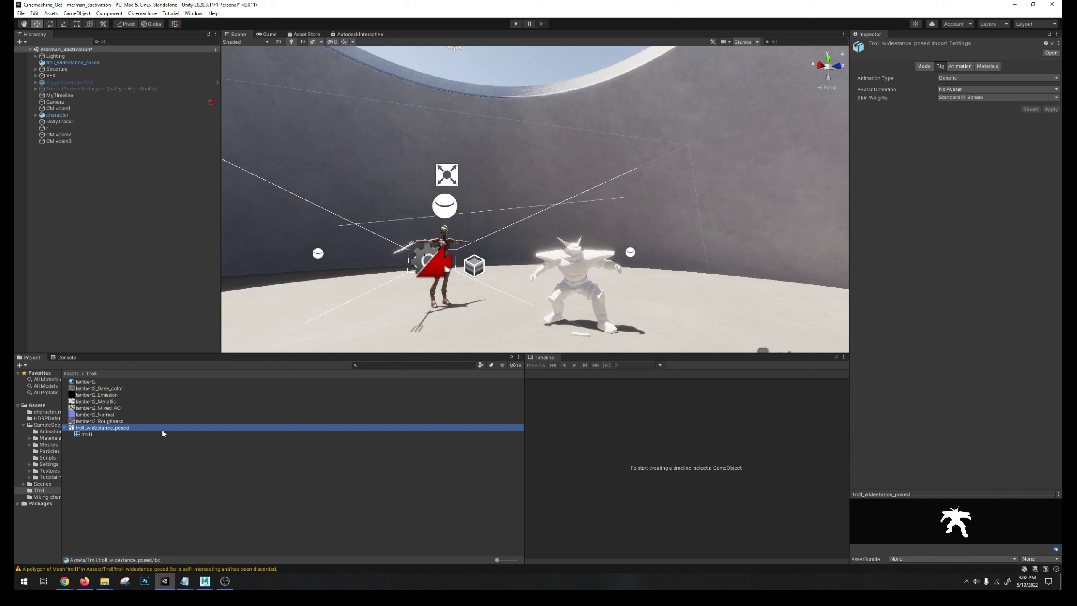
# Step: Rename the extracted material to troll_lambert2
pyautogui.click(86, 383)
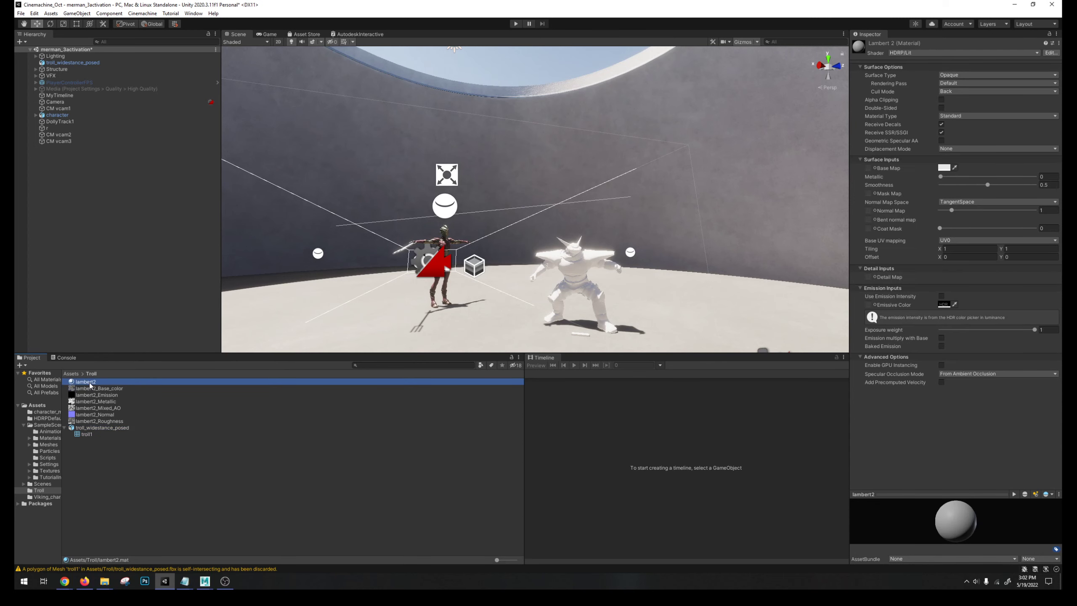
pyautogui.click(89, 383)
pyautogui.press('Home')
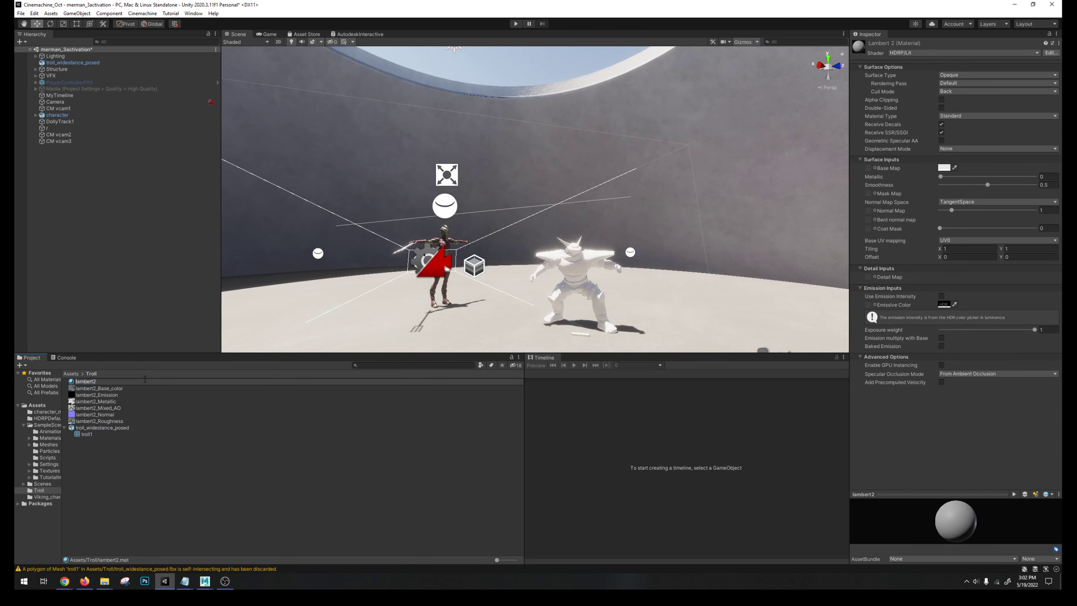
pyautogui.write('troll_')
pyautogui.press('Return')
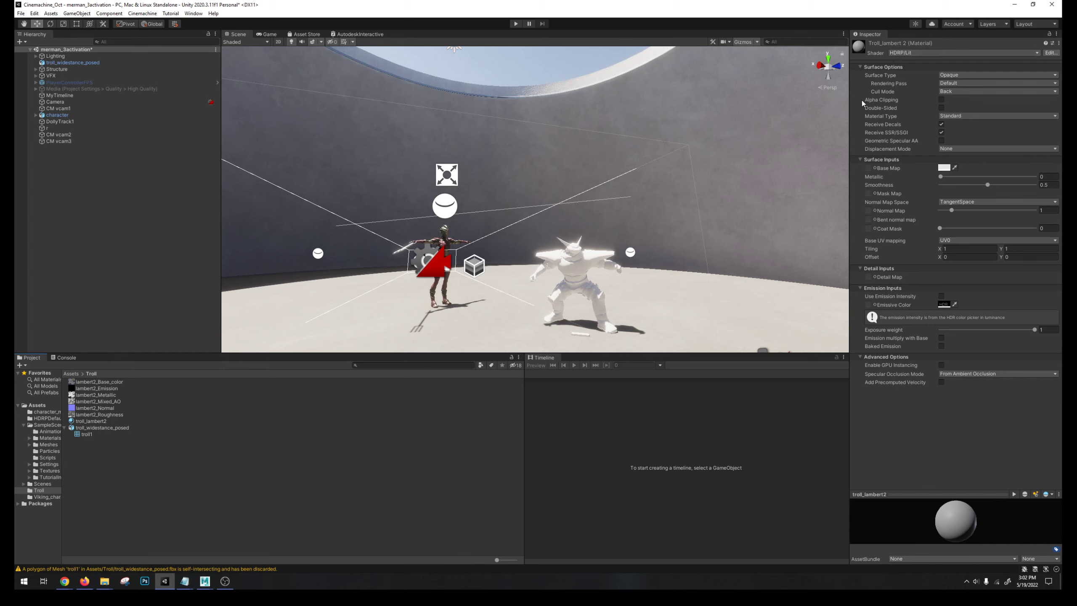
# Step: Assign lambert2_Base_color and lambert2_Emission to the troll material's Base Map and Emissive Color slots
pyautogui.moveTo(68, 382); pyautogui.dragTo(869, 168)
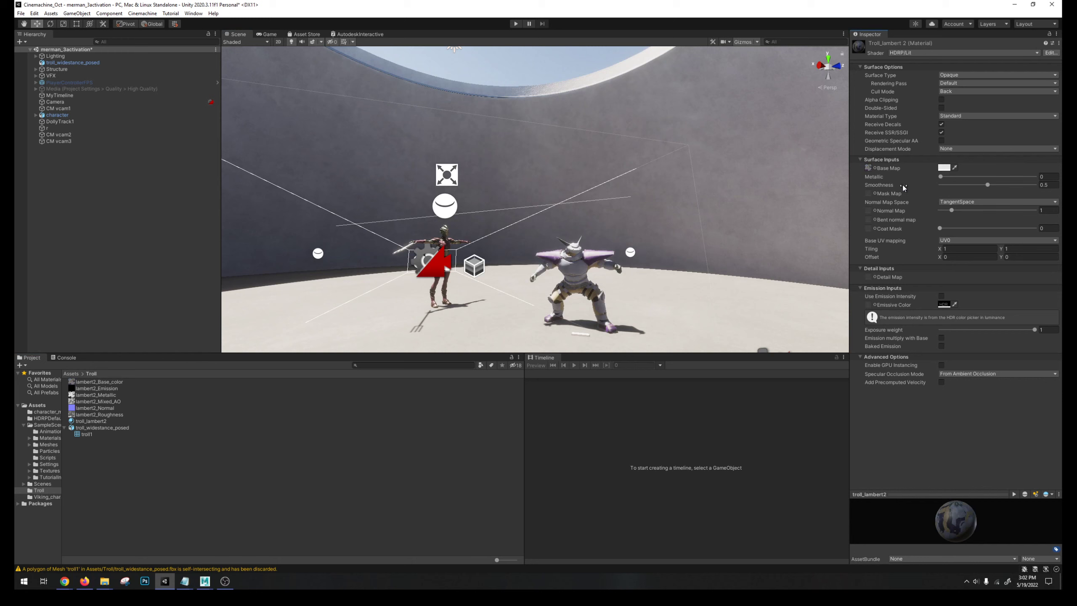
pyautogui.moveTo(106, 394); pyautogui.dragTo(432, 447)
pyautogui.moveTo(94, 389); pyautogui.dragTo(868, 305)
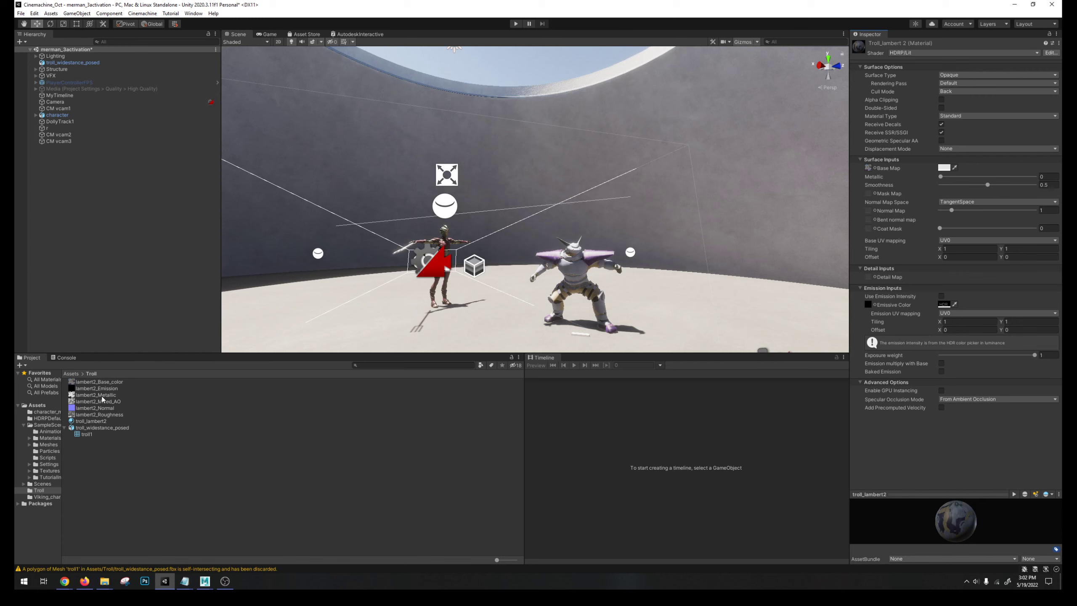
pyautogui.moveTo(101, 396); pyautogui.dragTo(409, 455)
pyautogui.click(1035, 54)
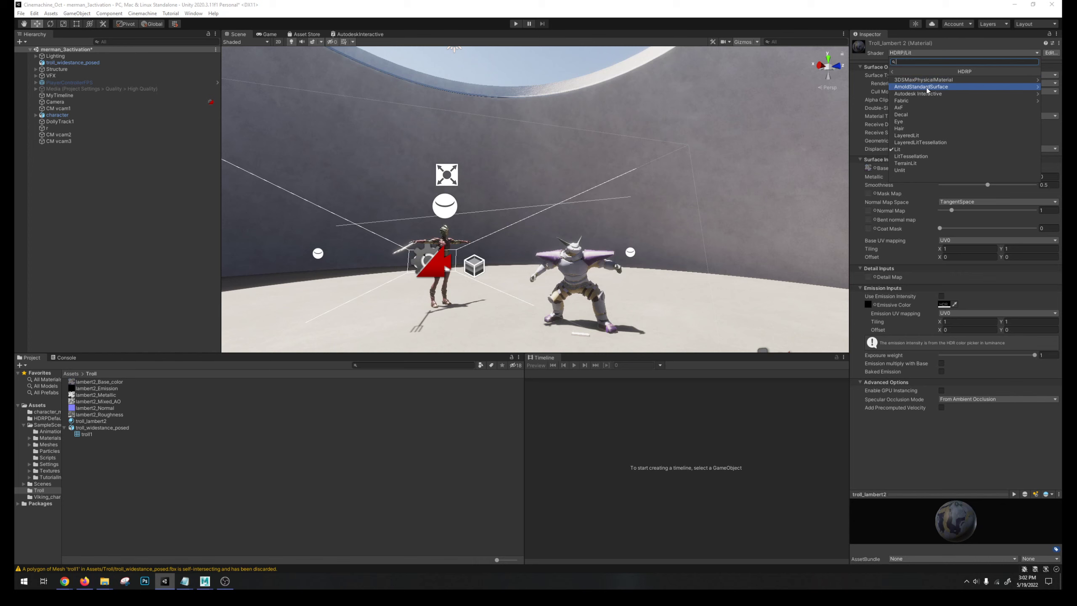
# Step: Switch the troll material to AutodeskInteractive with lambert2_Base_color and colour, normal, metallic, roughness maps enabled
pyautogui.click(938, 94)
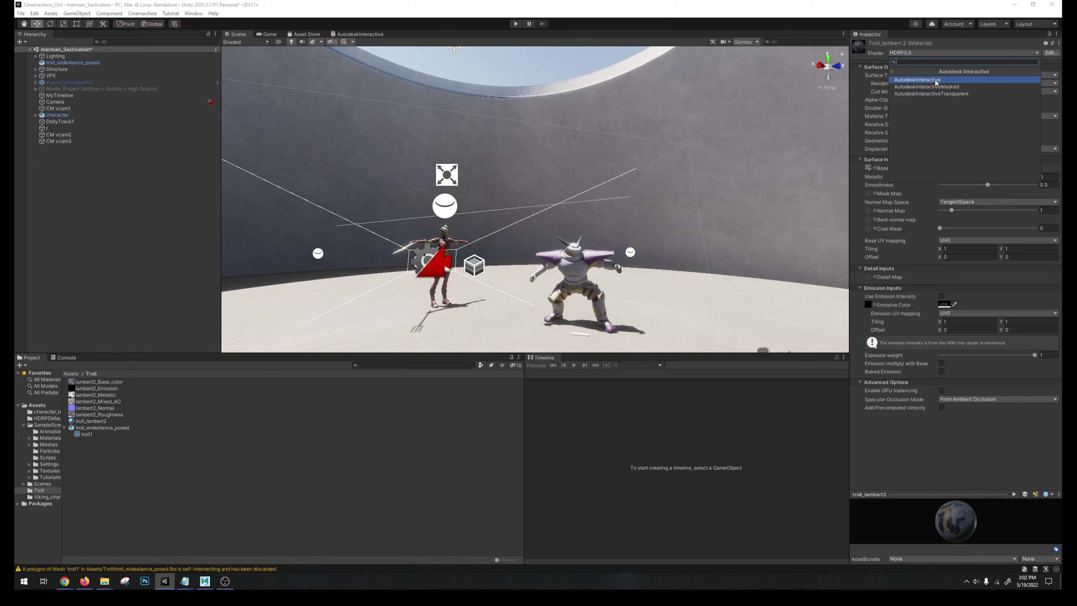
pyautogui.click(923, 81)
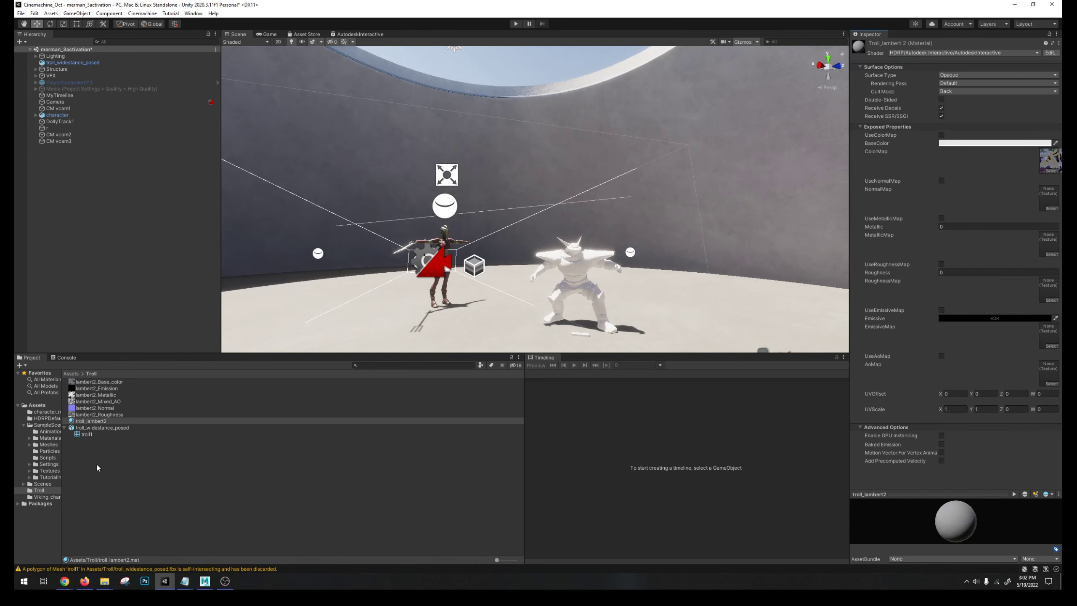
pyautogui.moveTo(102, 382); pyautogui.dragTo(1046, 164)
pyautogui.click(941, 135)
pyautogui.click(941, 181)
pyautogui.click(941, 218)
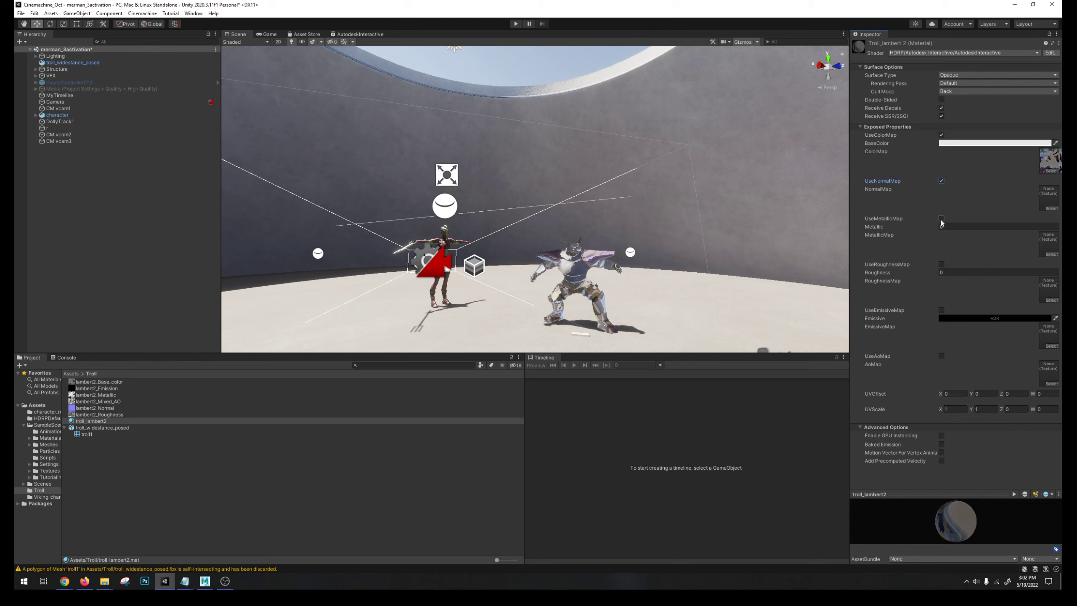
pyautogui.click(941, 264)
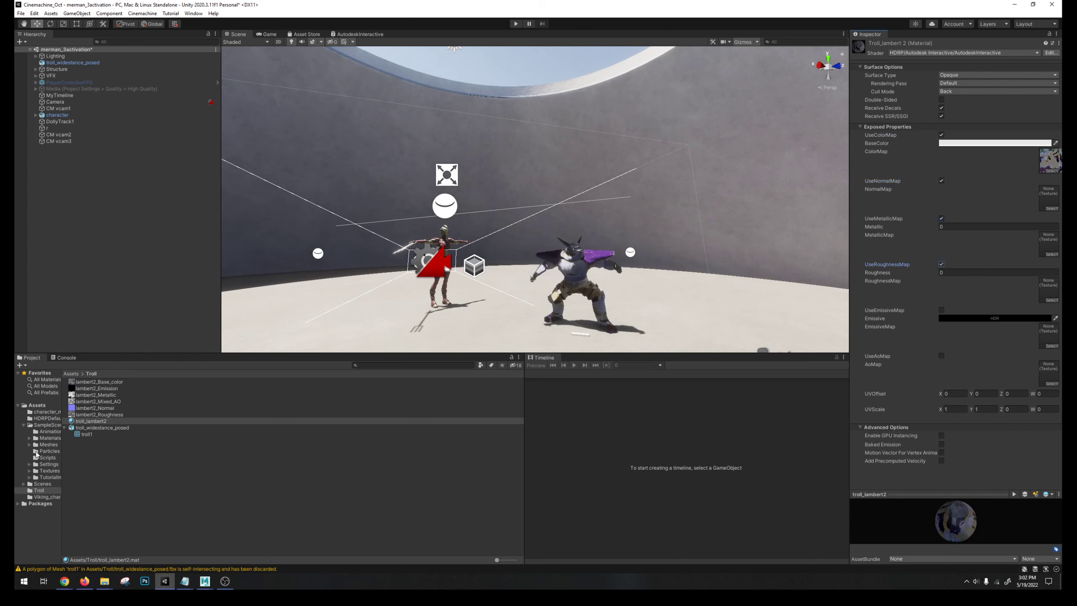
# Step: Assign lambert2_Roughness, lambert2_Normal (fixed as a normal map) and lambert2_Metallic to their map slots
pyautogui.moveTo(101, 414); pyautogui.dragTo(1050, 290)
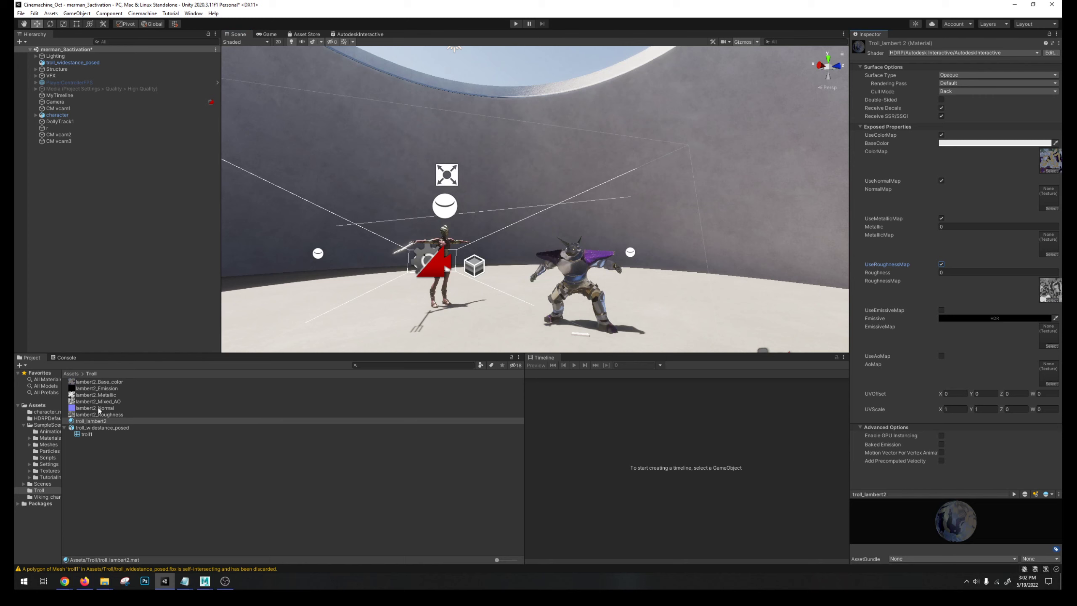
pyautogui.moveTo(101, 409); pyautogui.dragTo(1049, 200)
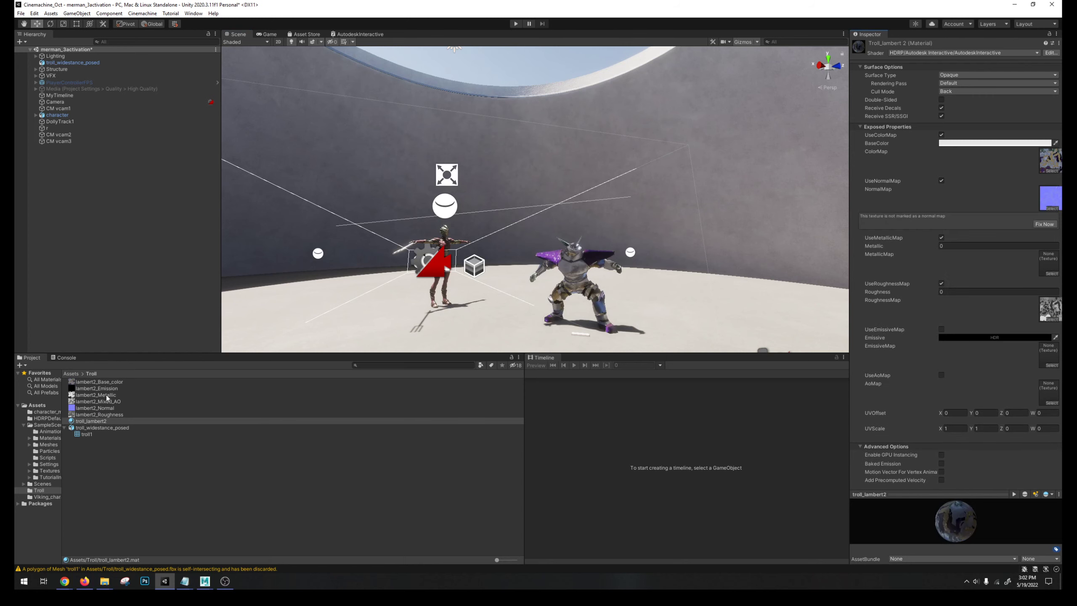
pyautogui.click(1044, 224)
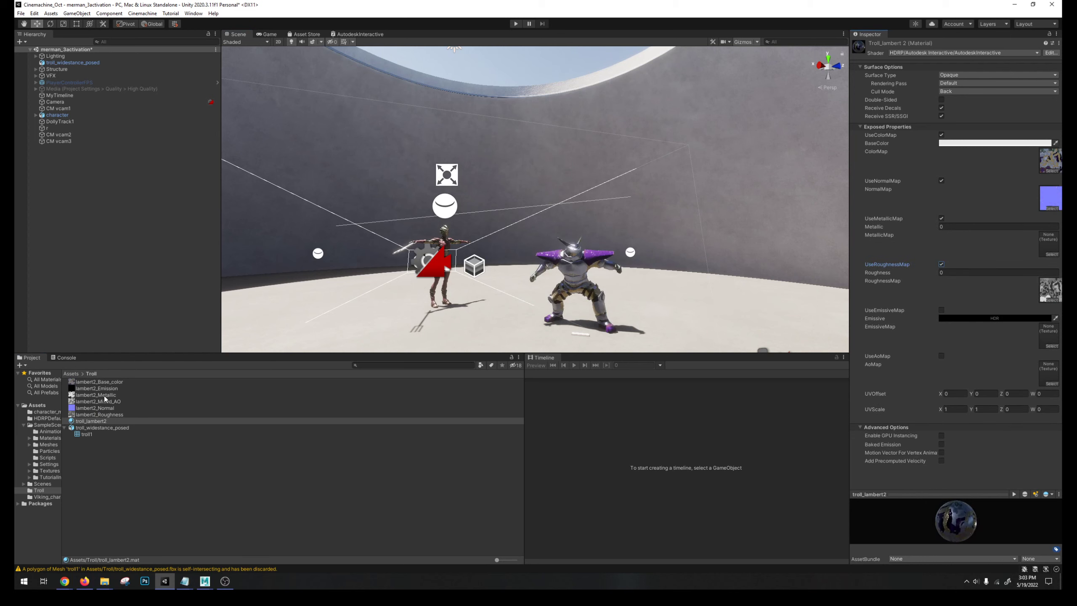
pyautogui.moveTo(104, 396); pyautogui.dragTo(1048, 246)
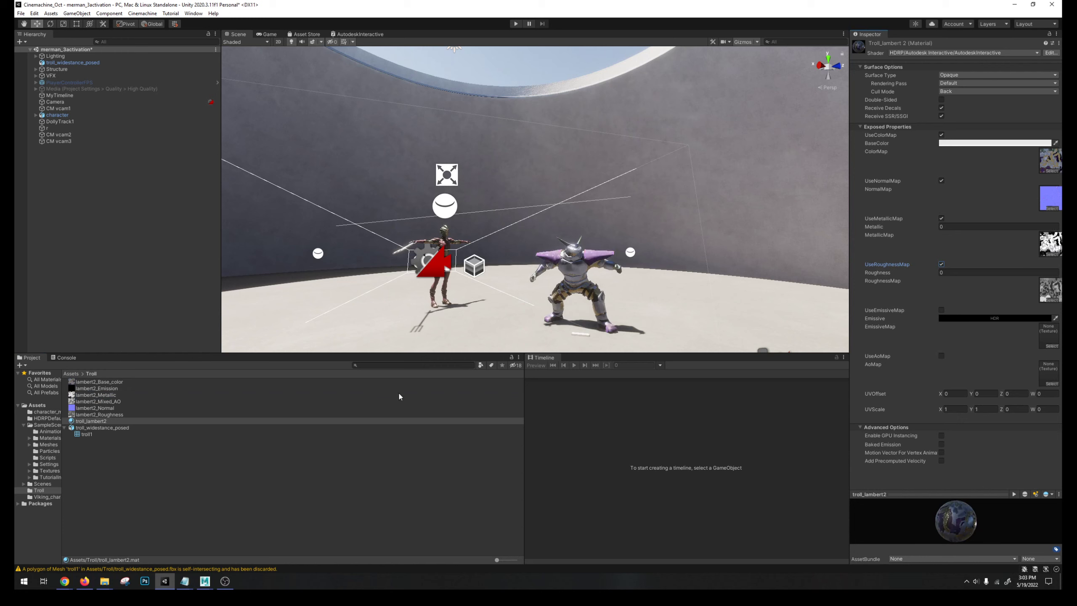
# Step: Check the lambert2_Mixed_AO texture, then select the troll and bring the view closer
pyautogui.click(106, 401)
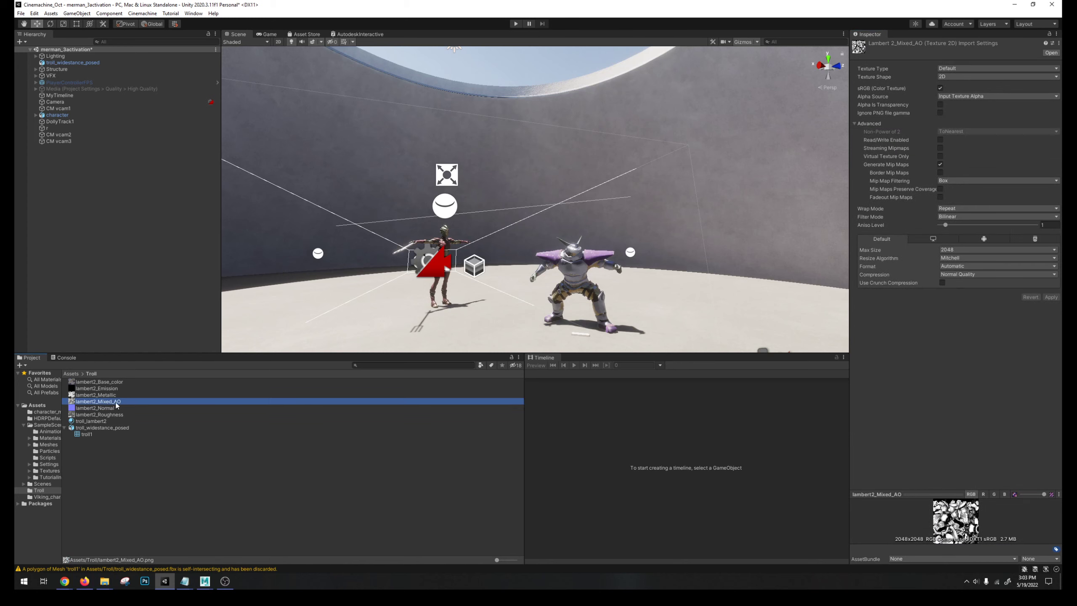
pyautogui.click(553, 286)
pyautogui.moveTo(553, 286); pyautogui.dragTo(570, 253, button='right')
pyautogui.scroll(-3, 577, 271)
# Step: Move the troll beside the mannequin at X -1.795, Z 3.775, then go to the troll sword files
pyautogui.moveTo(571, 253); pyautogui.dragTo(720, 220)
pyautogui.press('r')
pyautogui.hotkey('ctrl', 'z')
pyautogui.moveTo(720, 219)
pyautogui.mouseDown(button='right')
pyautogui.moveTo(627, 220)
pyautogui.moveTo(716, 221)
pyautogui.mouseUp(button='right')
pyautogui.scroll(5, 658, 195)
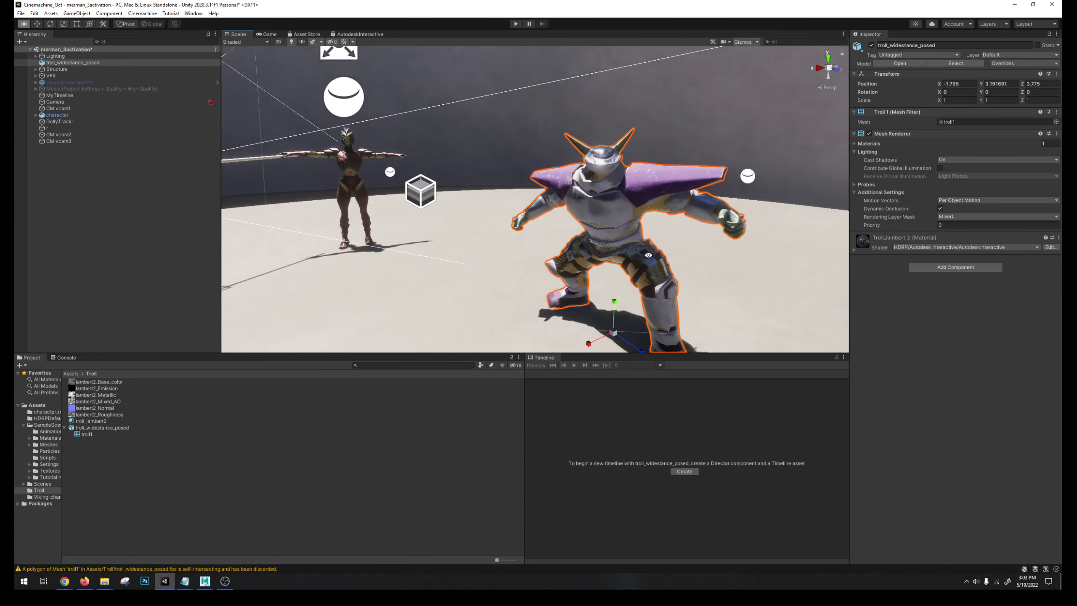
pyautogui.moveTo(657, 195); pyautogui.dragTo(638, 195, button='right')
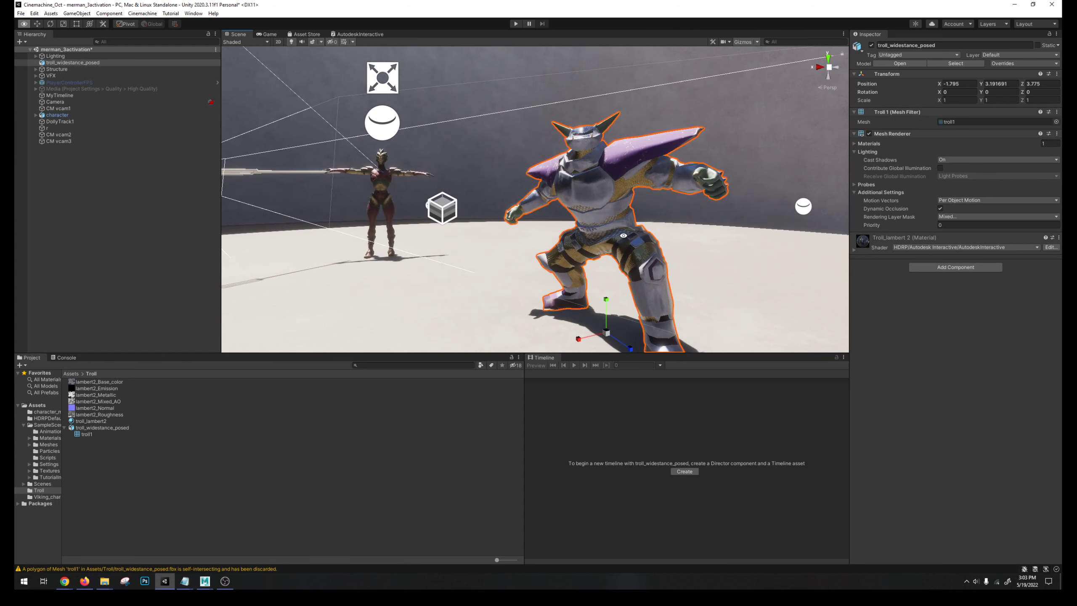
pyautogui.press('r')
pyautogui.keyDown('alt'); pyautogui.moveTo(464, 284); pyautogui.dragTo(562, 215); pyautogui.keyUp('alt')
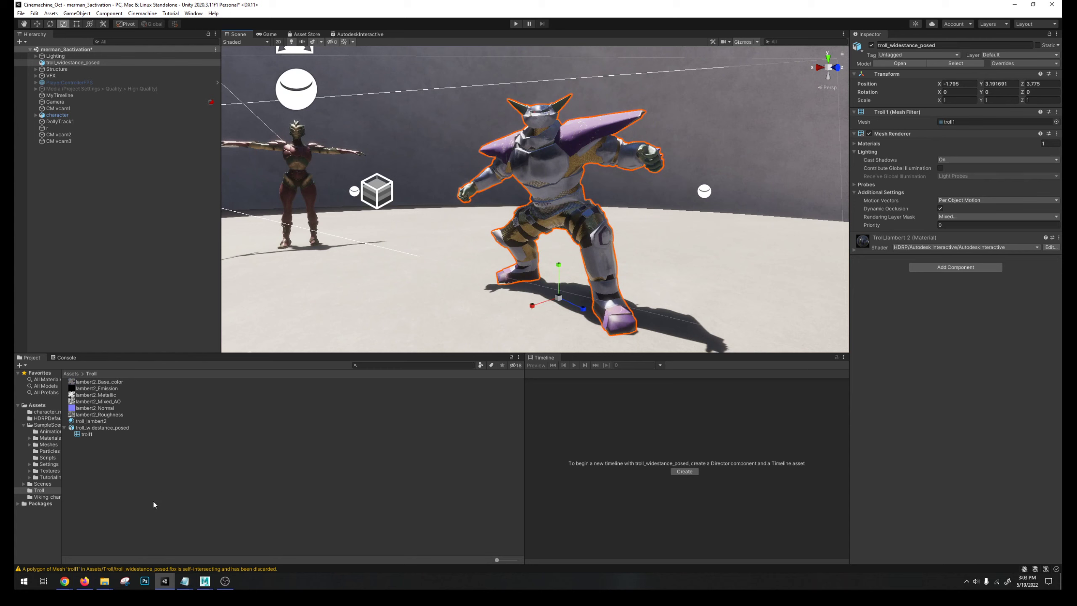
pyautogui.hotkey('alt', 'Tab')
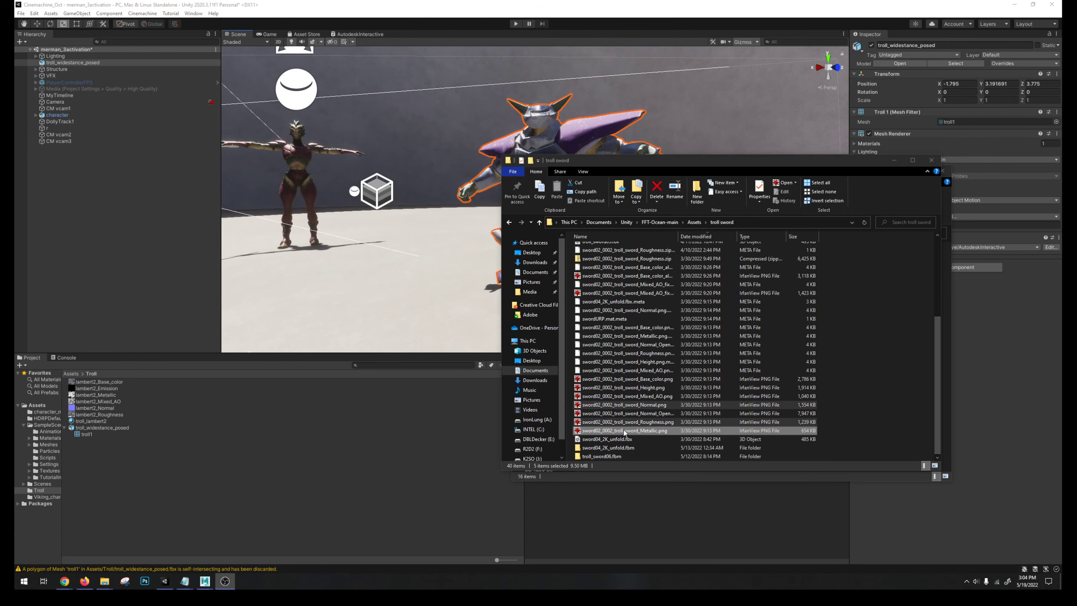
# Step: Import the five sword files into the Project and place troll_sword06 in the scene
pyautogui.moveTo(624, 432); pyautogui.dragTo(198, 479)
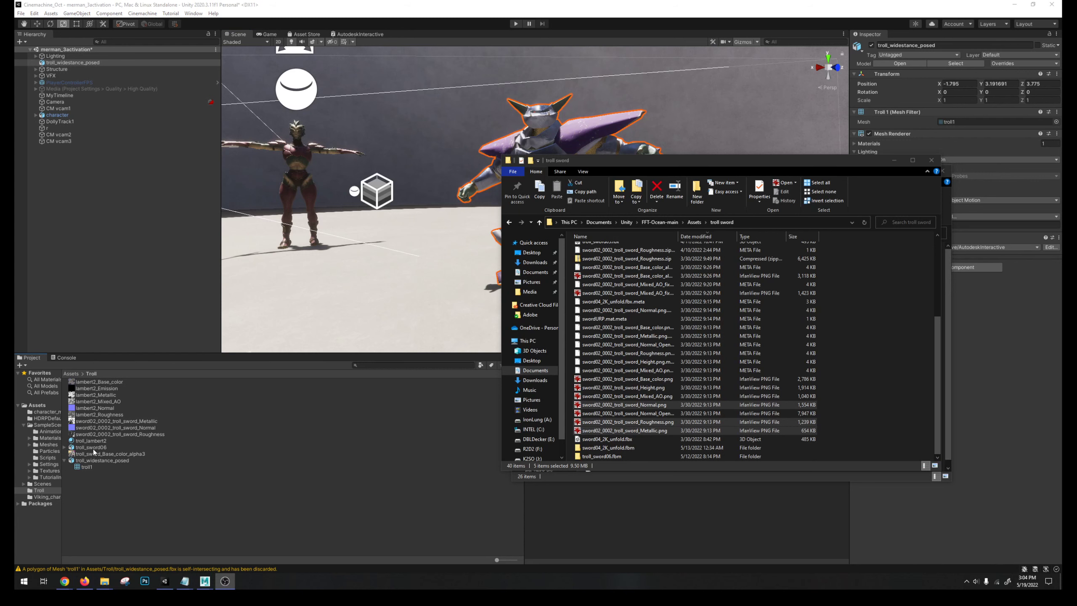
pyautogui.click(94, 448)
pyautogui.moveTo(94, 448); pyautogui.dragTo(118, 193)
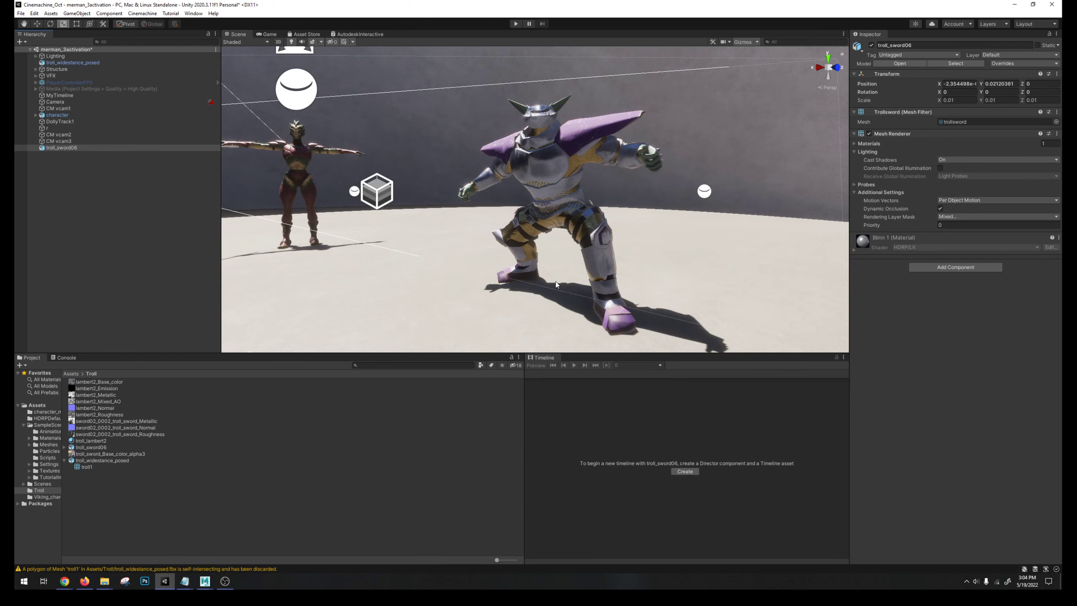
# Step: Raise the sword to about 4 units high and scale it down to about 0.19
pyautogui.press('w')
pyautogui.scroll(-6, 556, 284)
pyautogui.moveTo(452, 260); pyautogui.dragTo(1073, 46)
pyautogui.press('r')
pyautogui.scroll(5, 630, 178)
pyautogui.keyDown('alt'); pyautogui.moveTo(571, 314); pyautogui.dragTo(547, 278); pyautogui.keyUp('alt')
pyautogui.press('e')
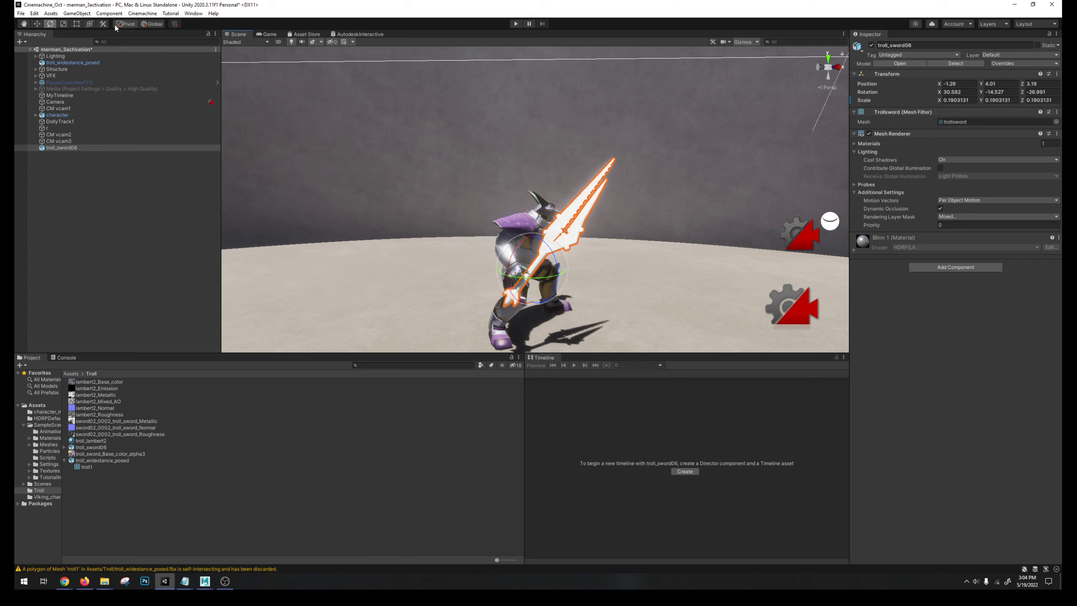
# Step: Rotate the sword locally across the troll's body and nudge it to -1.2718, 4.0012, 3.1455
pyautogui.click(151, 24)
pyautogui.moveTo(551, 284); pyautogui.dragTo(572, 258)
pyautogui.press('w')
pyautogui.keyDown('alt'); pyautogui.moveTo(573, 259); pyautogui.dragTo(530, 271); pyautogui.keyUp('alt')
pyautogui.moveTo(506, 224); pyautogui.dragTo(516, 279)
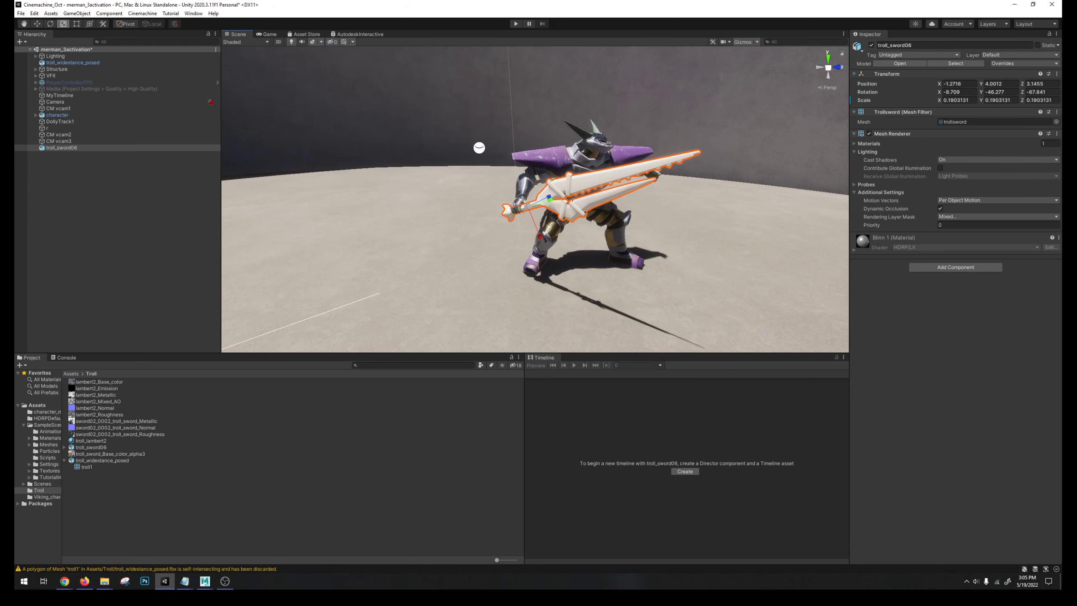
# Step: Expand troll_sword06 and bring up the options for its blinn1 material
pyautogui.click(65, 448)
pyautogui.click(88, 453)
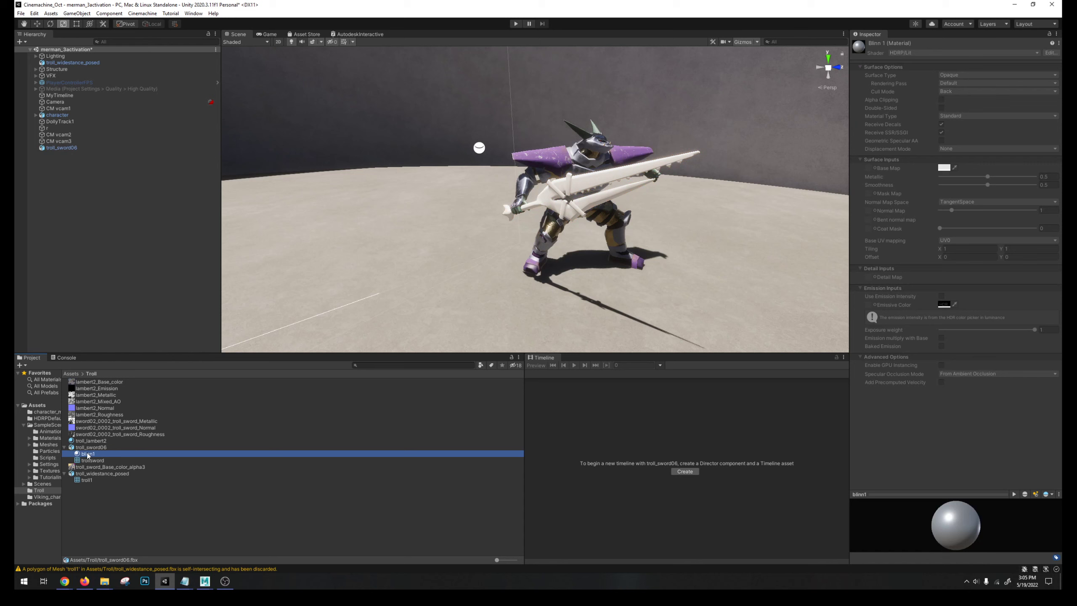
pyautogui.rightClick(92, 454)
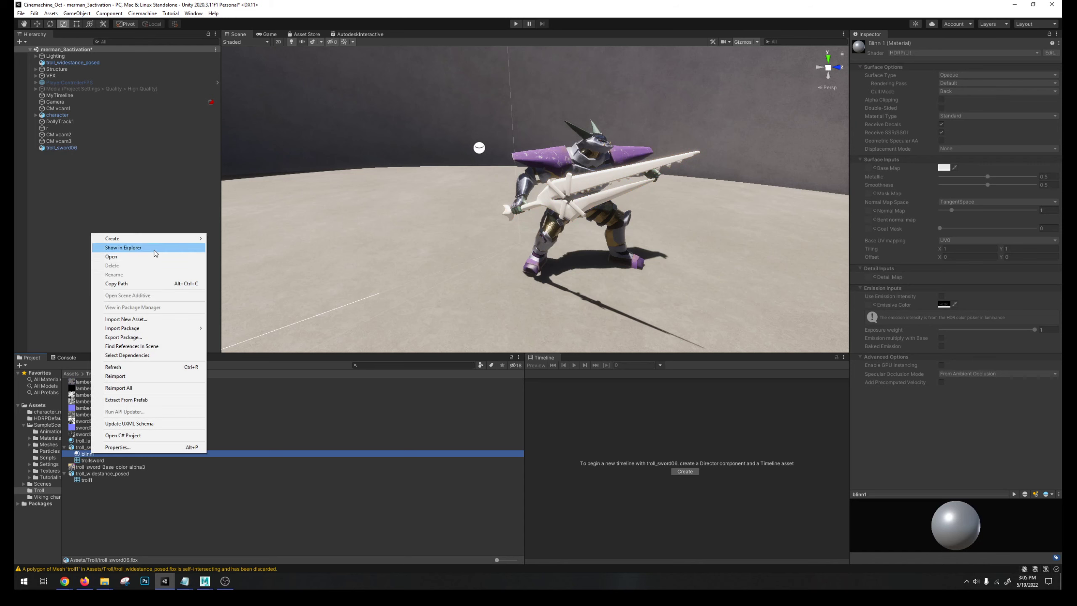
# Step: Extract the sword's materials into the Troll folder and select the extracted blinn1 material
pyautogui.click(143, 400)
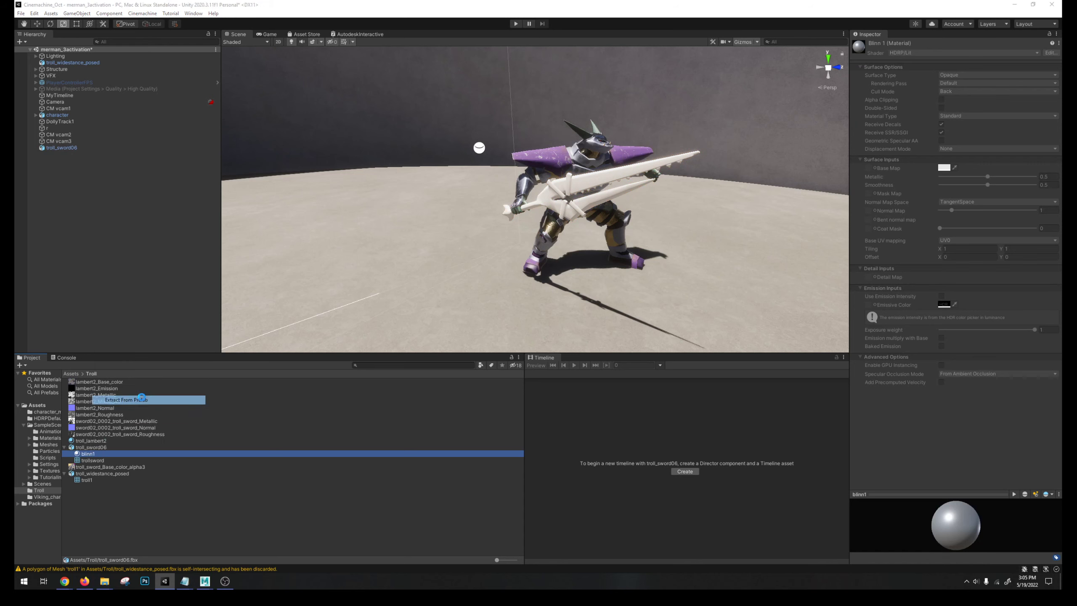
pyautogui.click(594, 330)
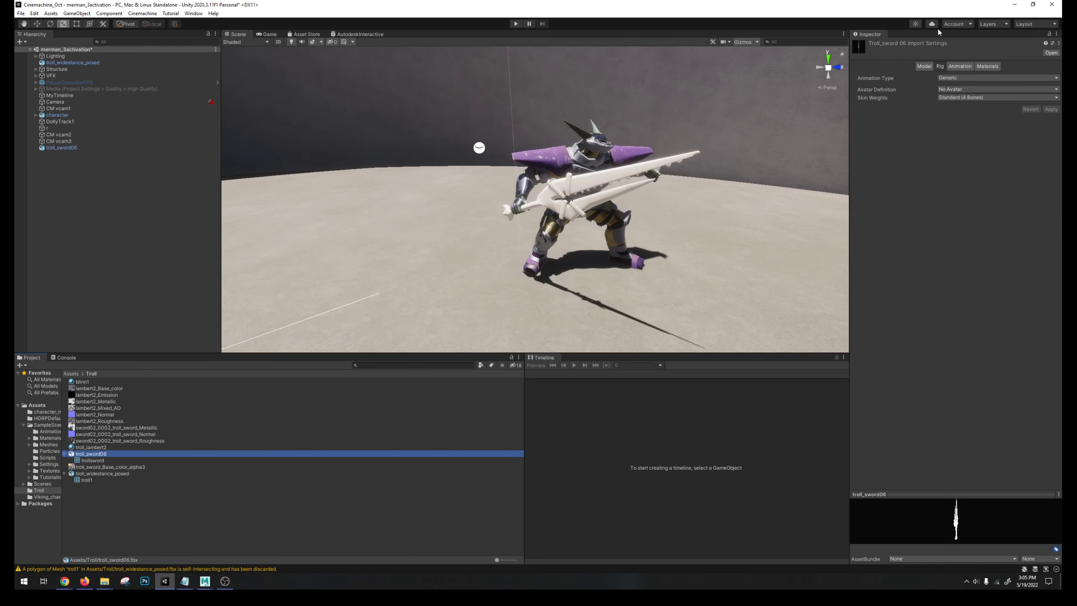
pyautogui.click(91, 447)
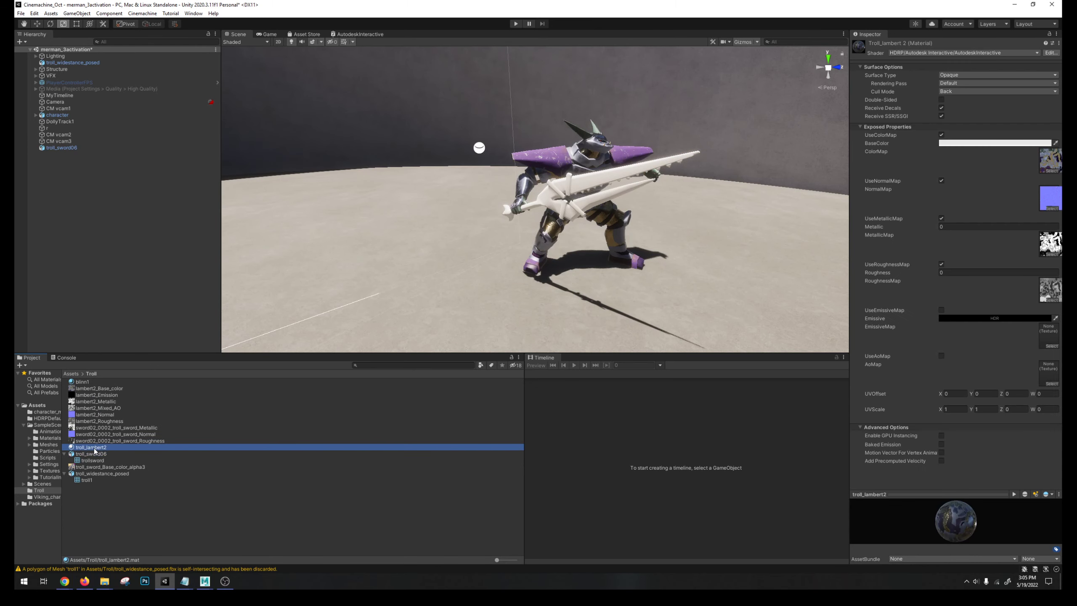
pyautogui.click(82, 382)
# Step: Set blinn1 to AutodeskInteractive, enable colour, normal, metallic and roughness maps, and add the base colour texture
pyautogui.click(925, 54)
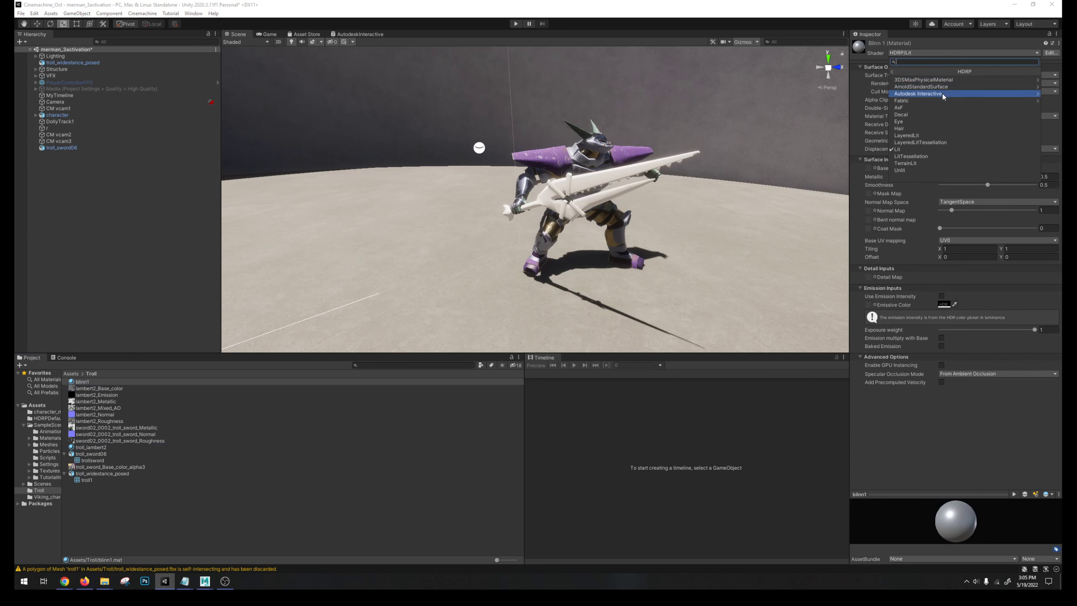
pyautogui.click(944, 94)
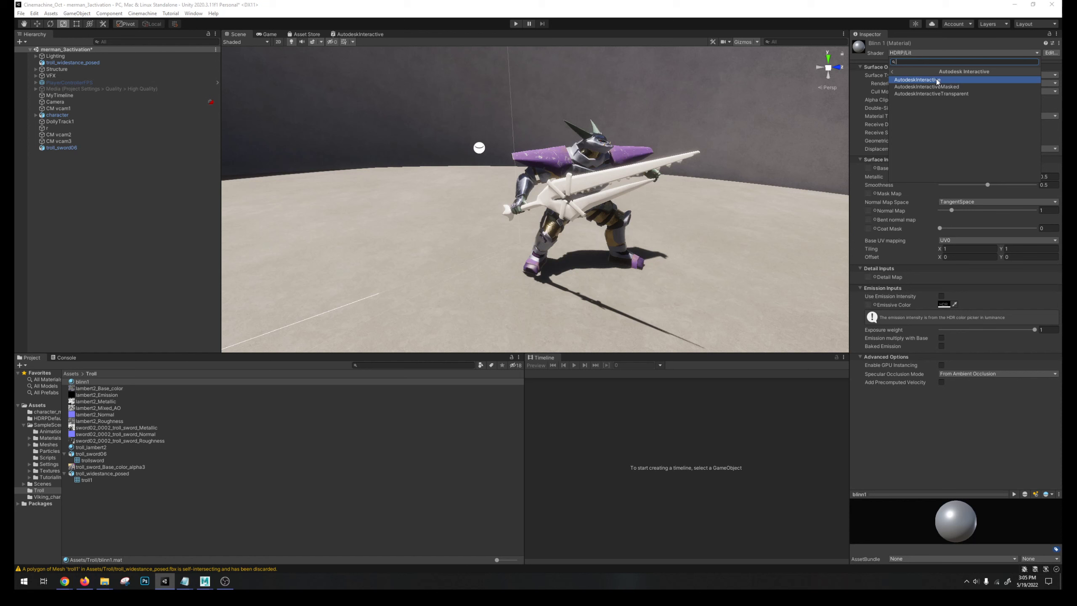
pyautogui.click(935, 80)
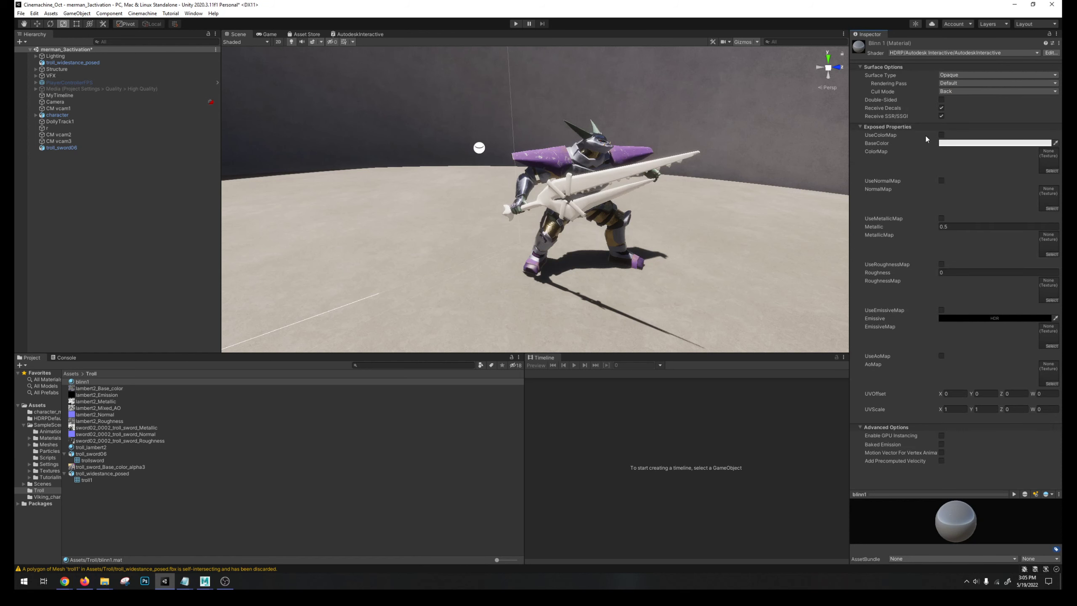
pyautogui.click(940, 135)
pyautogui.click(941, 181)
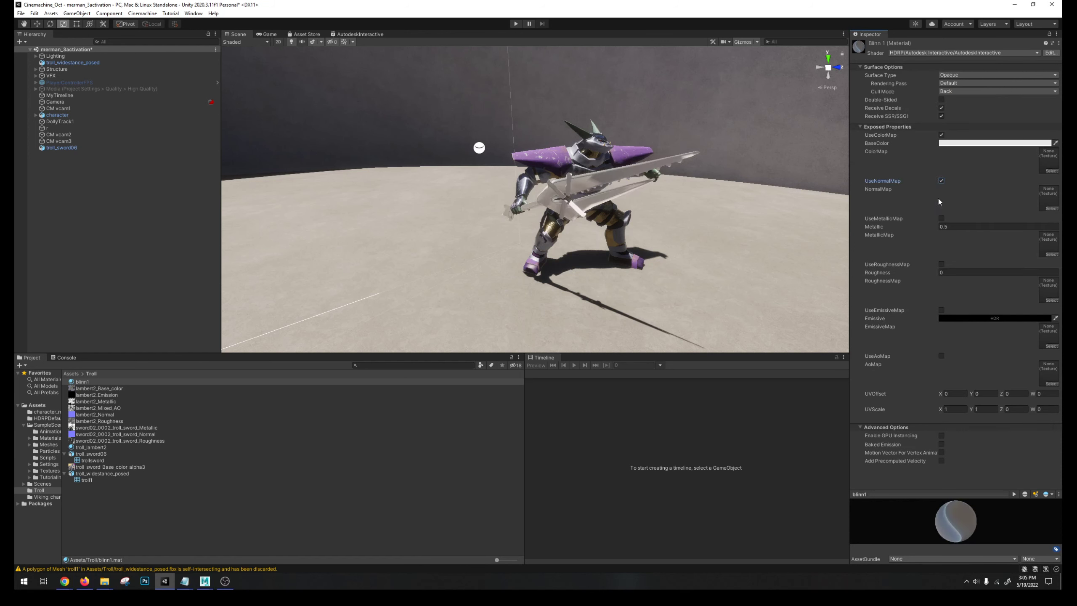
pyautogui.click(941, 218)
pyautogui.click(940, 264)
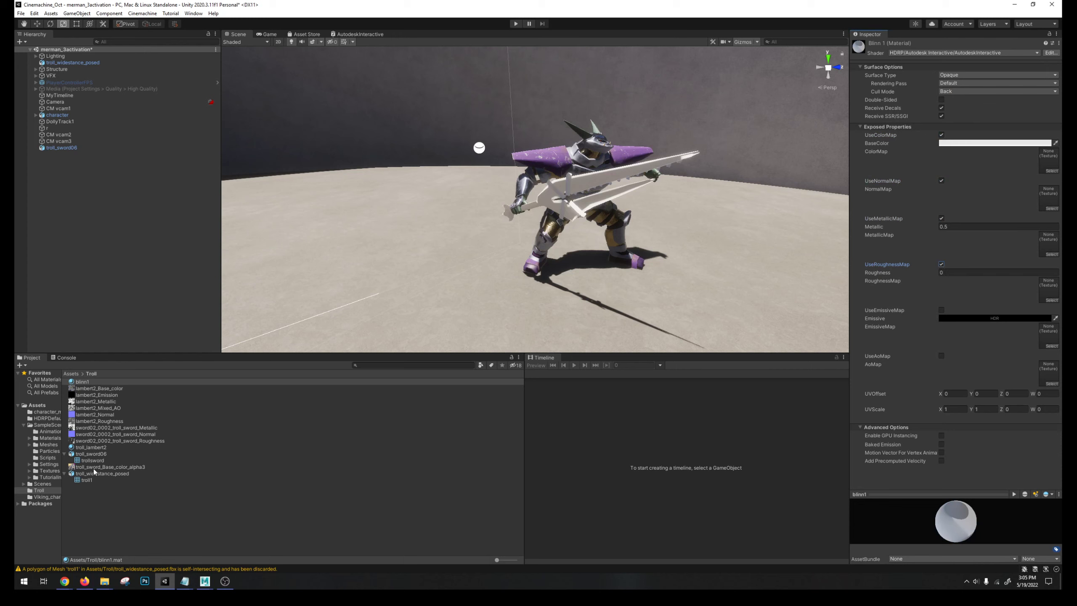
pyautogui.moveTo(96, 469); pyautogui.dragTo(1051, 165)
# Step: Make blinn1's surface Transparent and switch it to the AutodeskInteractiveMasked shader, keeping Alpha blending
pyautogui.click(964, 75)
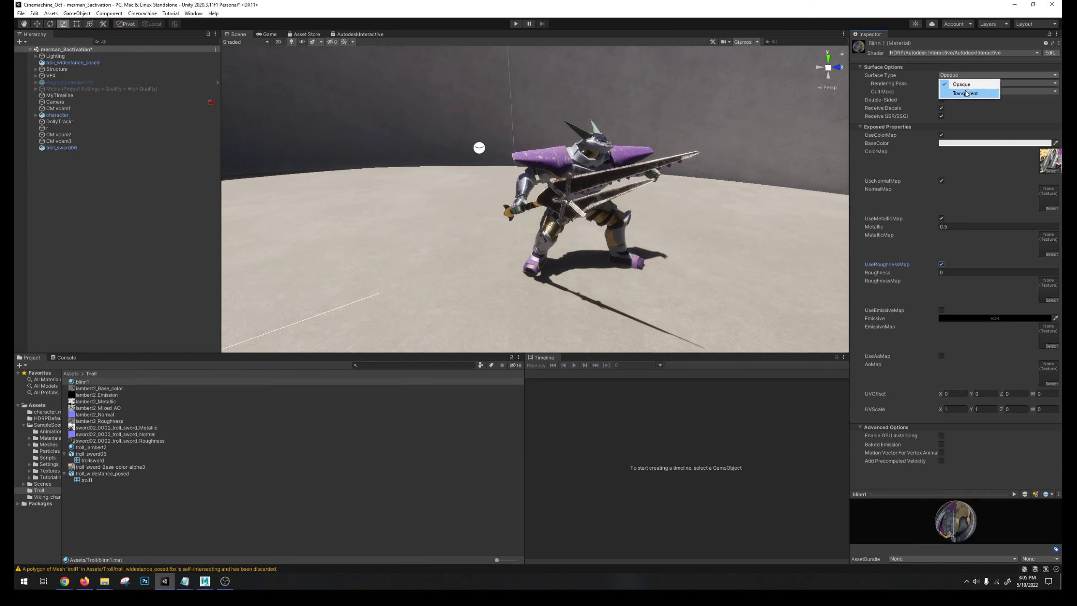
pyautogui.click(965, 93)
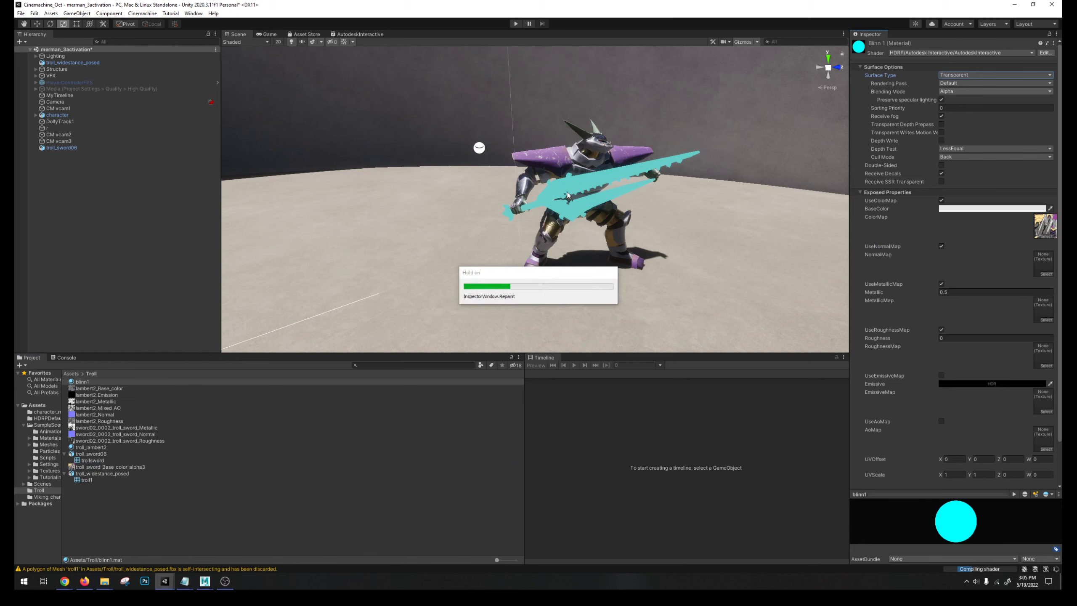
pyautogui.click(1000, 53)
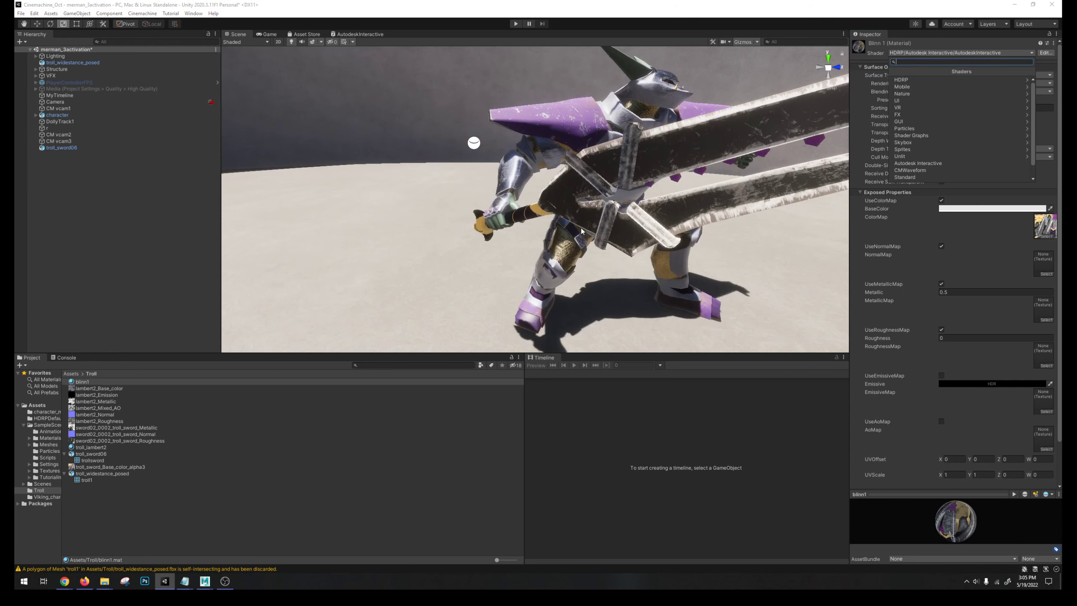
pyautogui.click(914, 80)
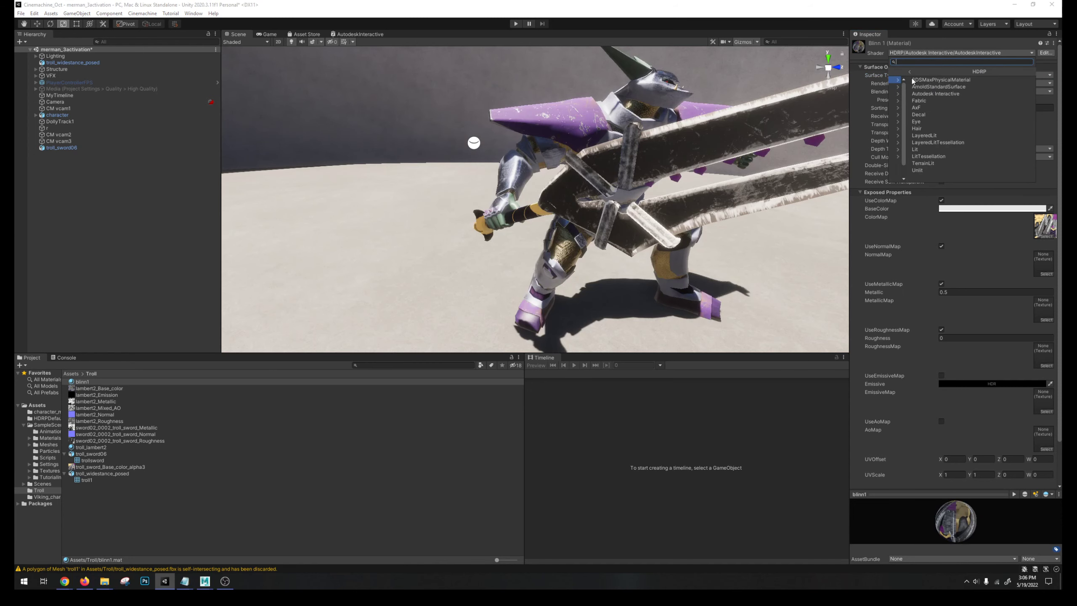
pyautogui.click(944, 93)
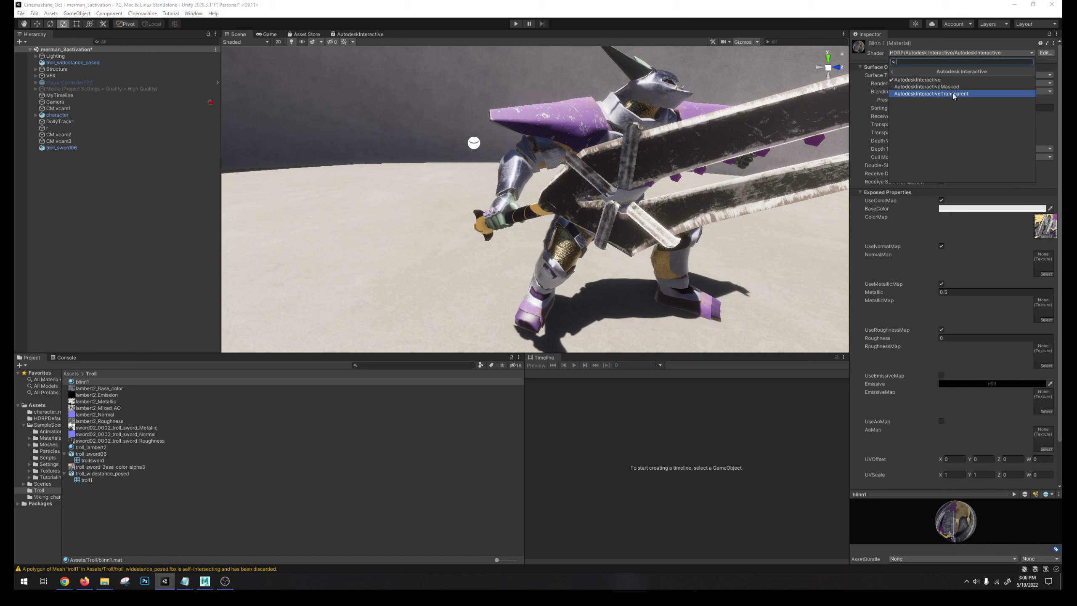
pyautogui.click(954, 87)
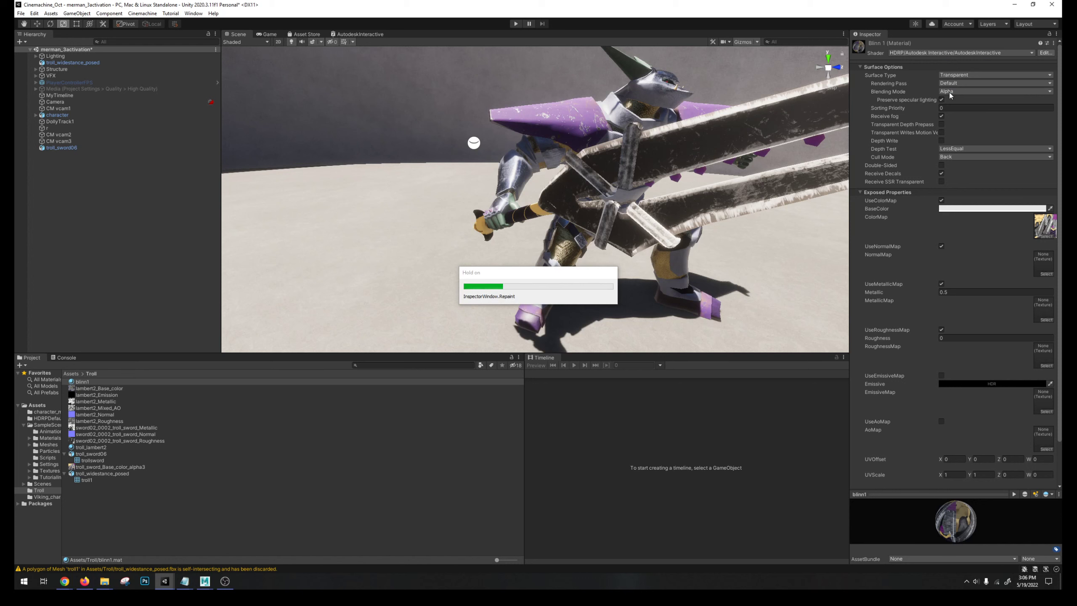
pyautogui.click(950, 94)
pyautogui.click(946, 39)
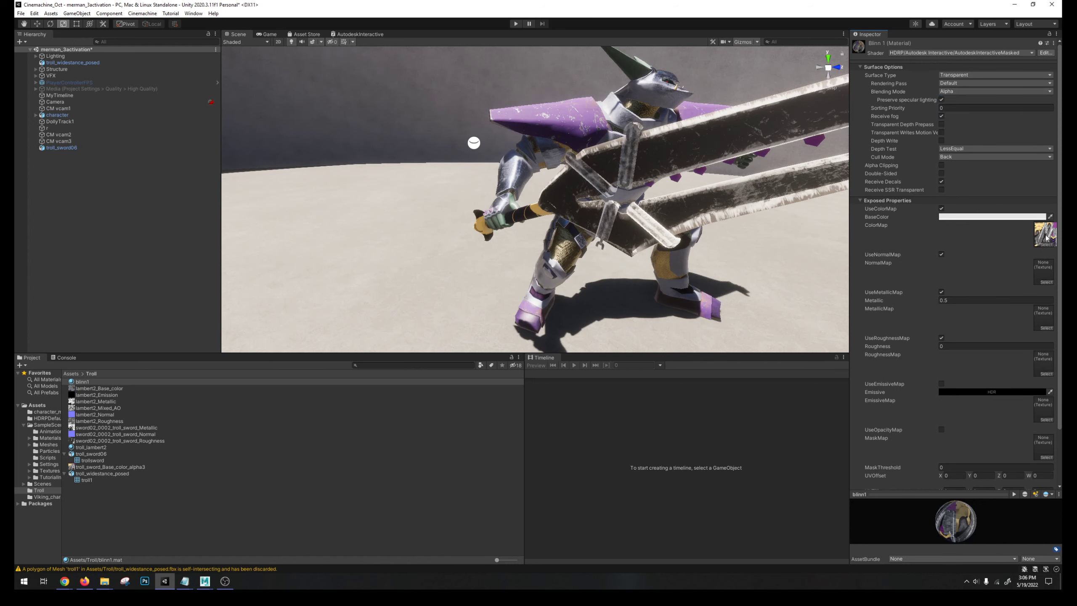
# Step: Test the opacity map and a mask map texture on the sword material, then turn both off
pyautogui.scroll(-3, 873, 322)
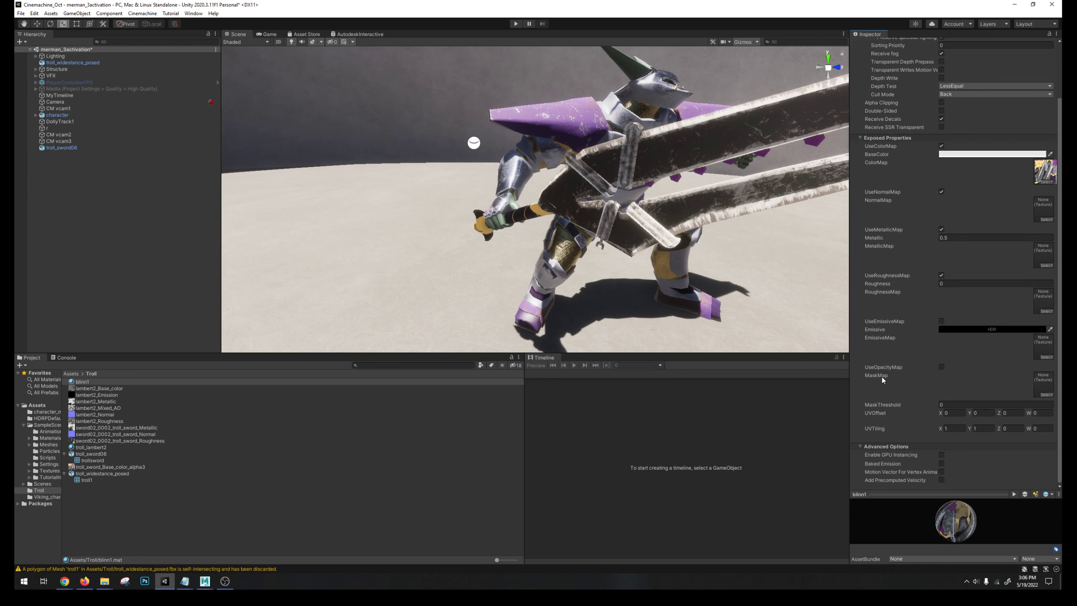
pyautogui.click(941, 366)
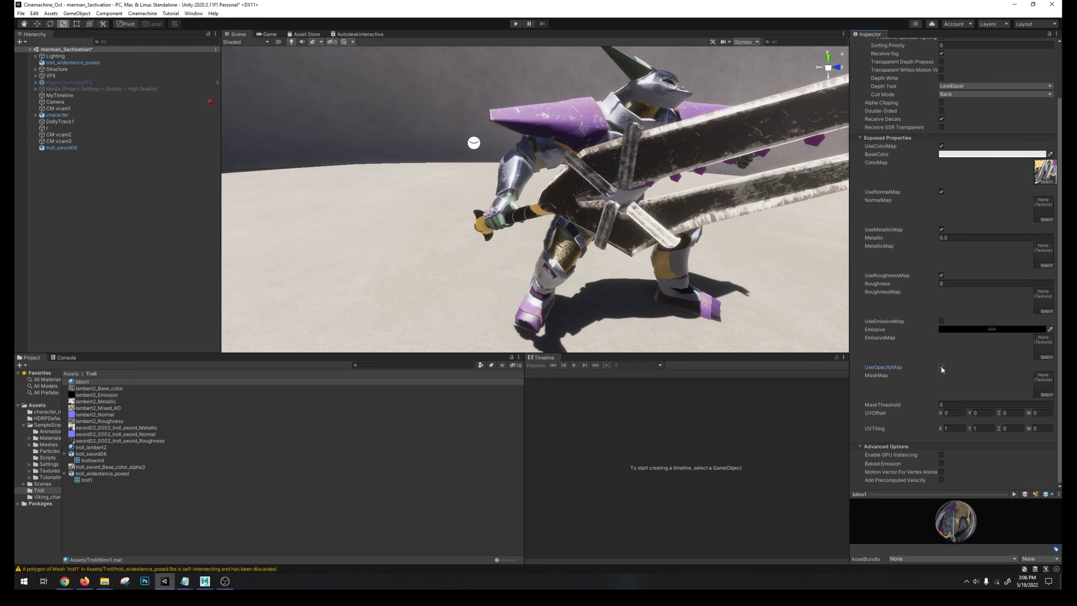
pyautogui.click(941, 366)
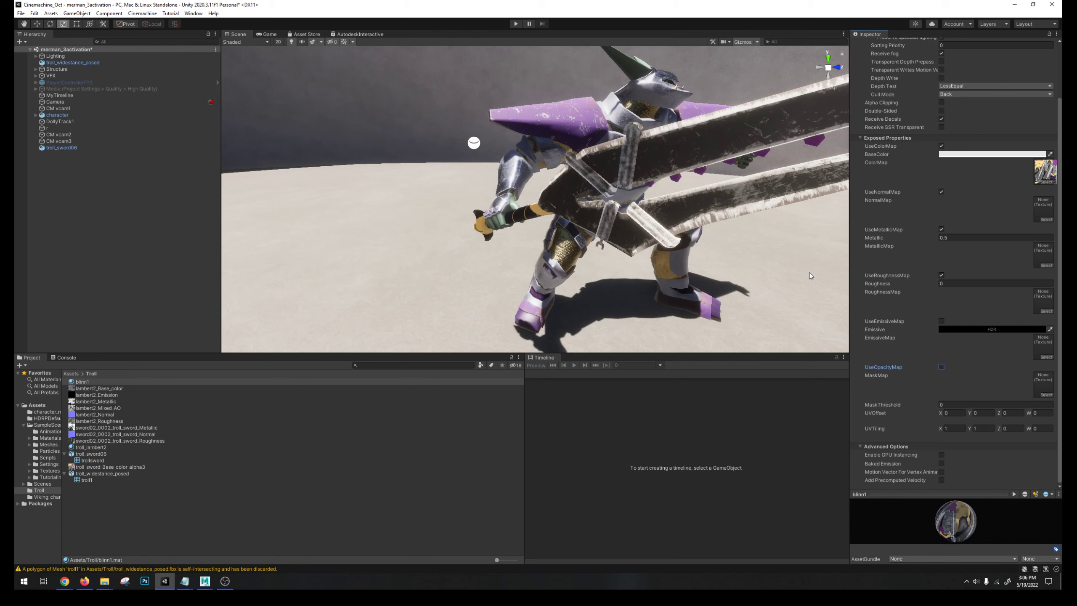
pyautogui.scroll(5, 716, 212)
pyautogui.scroll(-6, 710, 217)
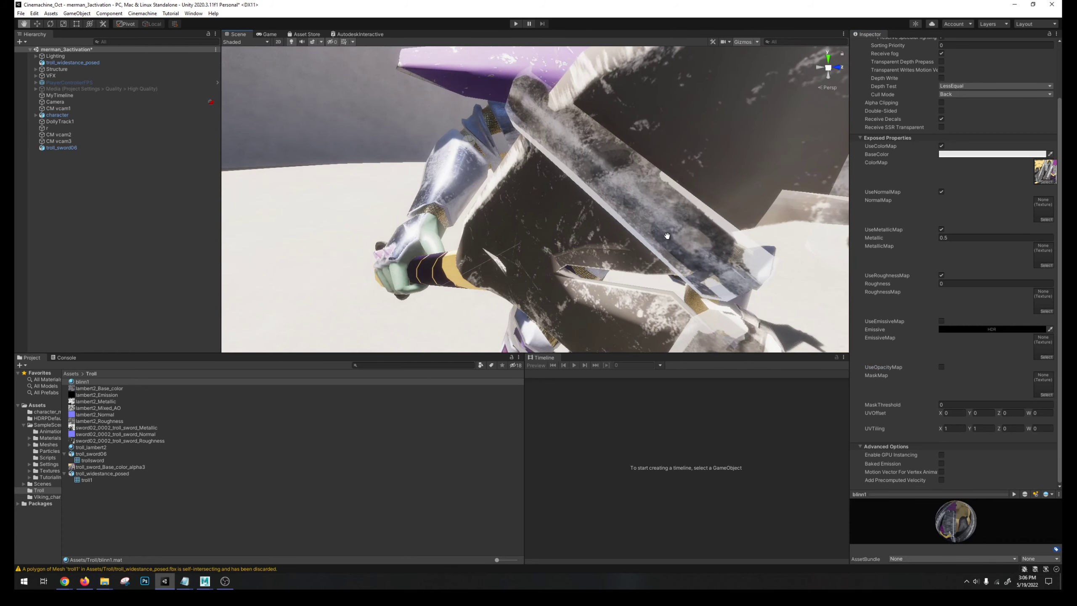
pyautogui.click(941, 366)
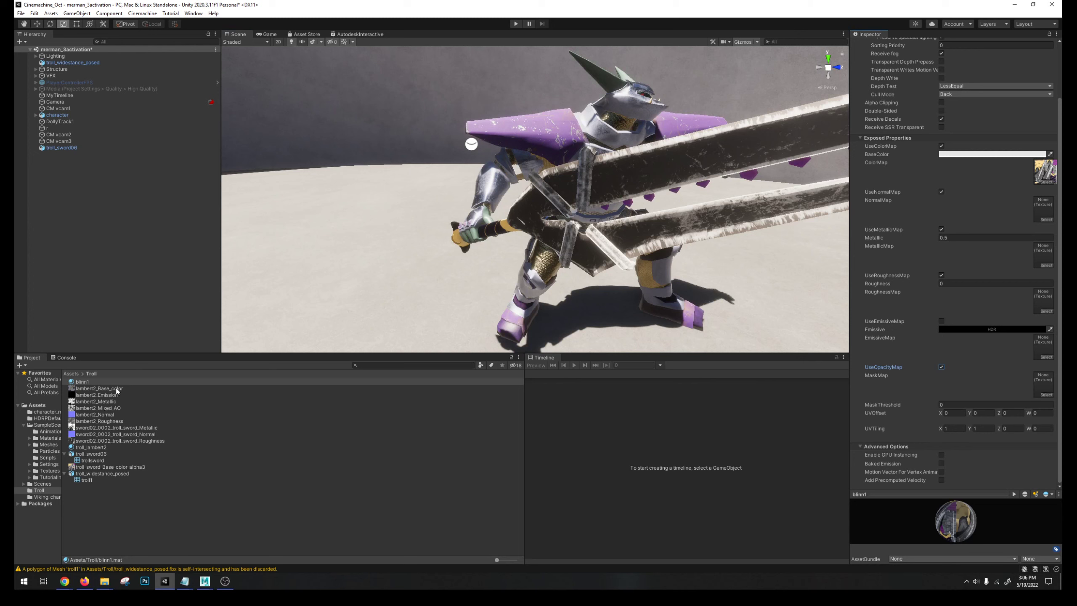
pyautogui.moveTo(109, 467); pyautogui.dragTo(1042, 381)
pyautogui.hotkey('ctrl', 'z')
pyautogui.click(940, 366)
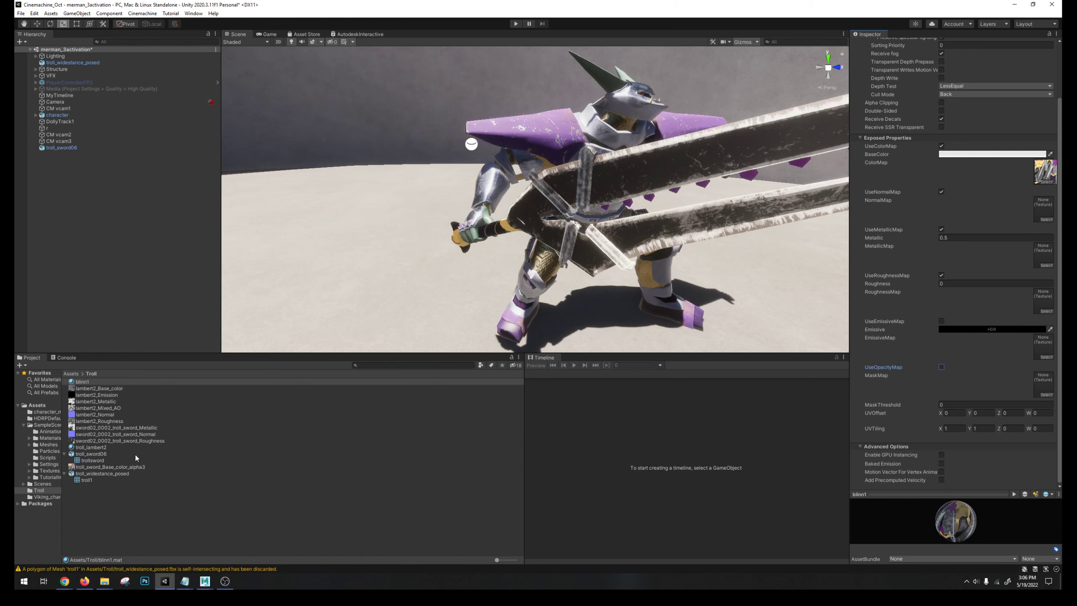
# Step: Assign lambert2_Metallic, lambert2_Roughness and lambert2_Normal to the metallic, roughness and normal map slots
pyautogui.moveTo(106, 401)
pyautogui.mouseDown()
pyautogui.moveTo(955, 219)
pyautogui.moveTo(1030, 251)
pyautogui.mouseUp()
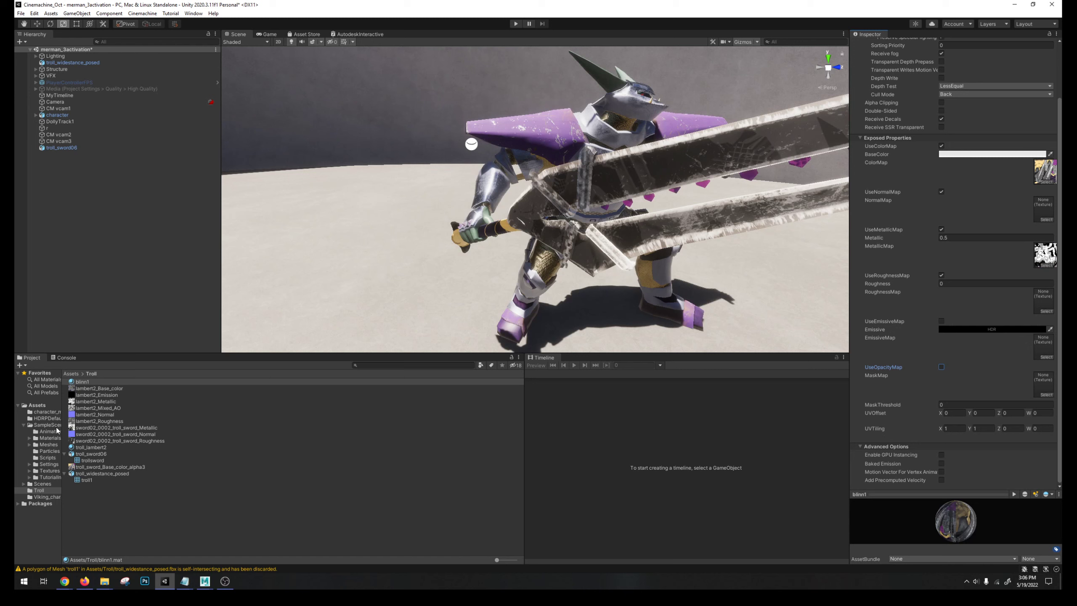
pyautogui.moveTo(113, 421)
pyautogui.mouseDown()
pyautogui.moveTo(836, 352)
pyautogui.moveTo(1041, 300)
pyautogui.mouseUp()
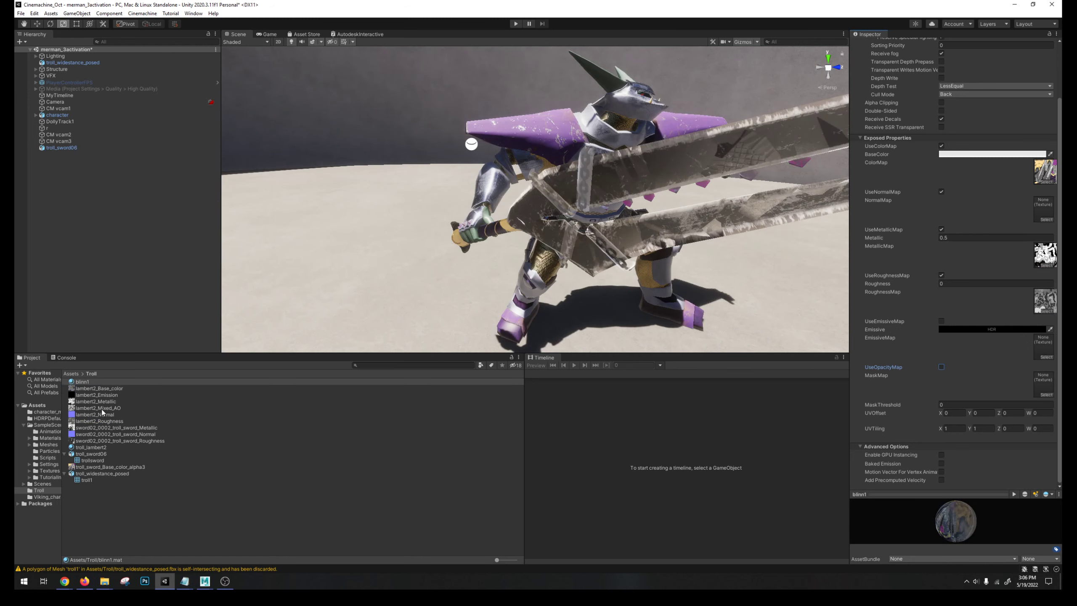
pyautogui.moveTo(103, 416)
pyautogui.mouseDown()
pyautogui.moveTo(849, 331)
pyautogui.moveTo(1045, 209)
pyautogui.mouseUp()
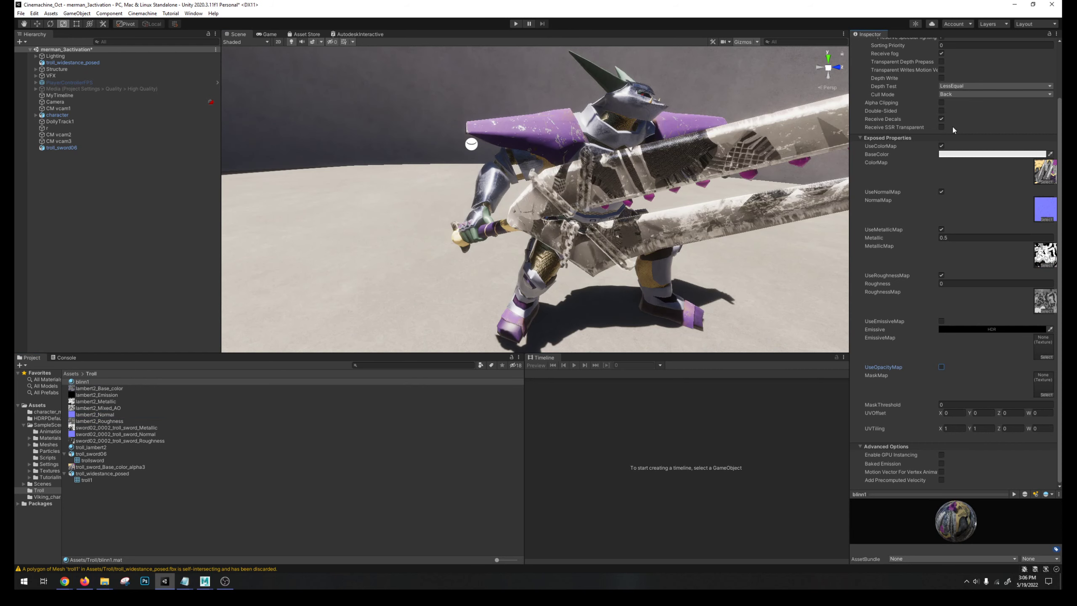
# Step: Try Additive and Premultiply blending on the sword, return to Alpha, and turn on the opacity map
pyautogui.scroll(3, 954, 170)
pyautogui.click(962, 83)
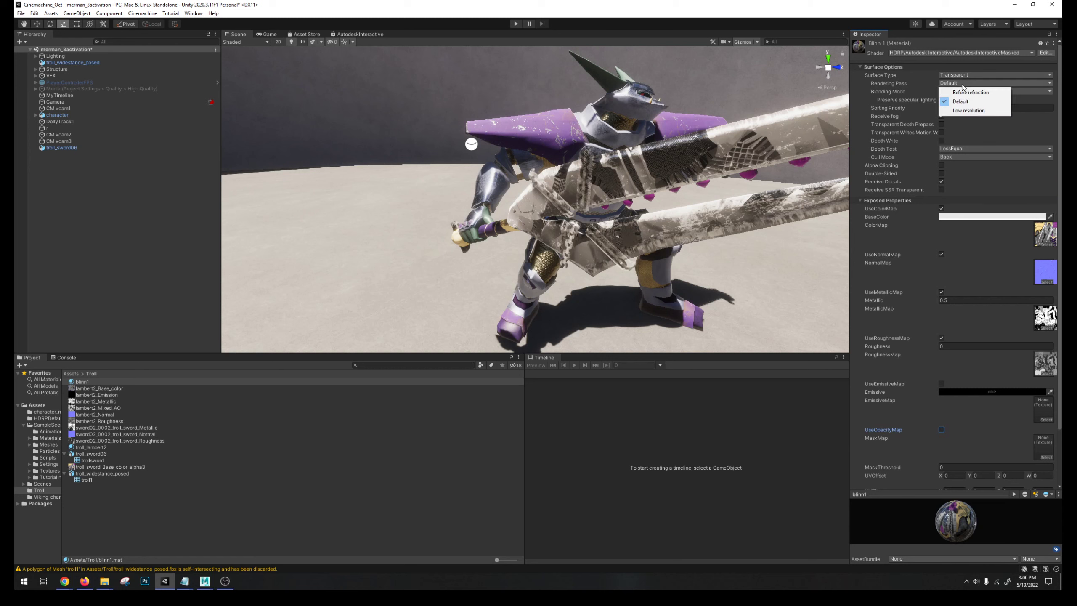
pyautogui.click(960, 101)
pyautogui.click(1037, 92)
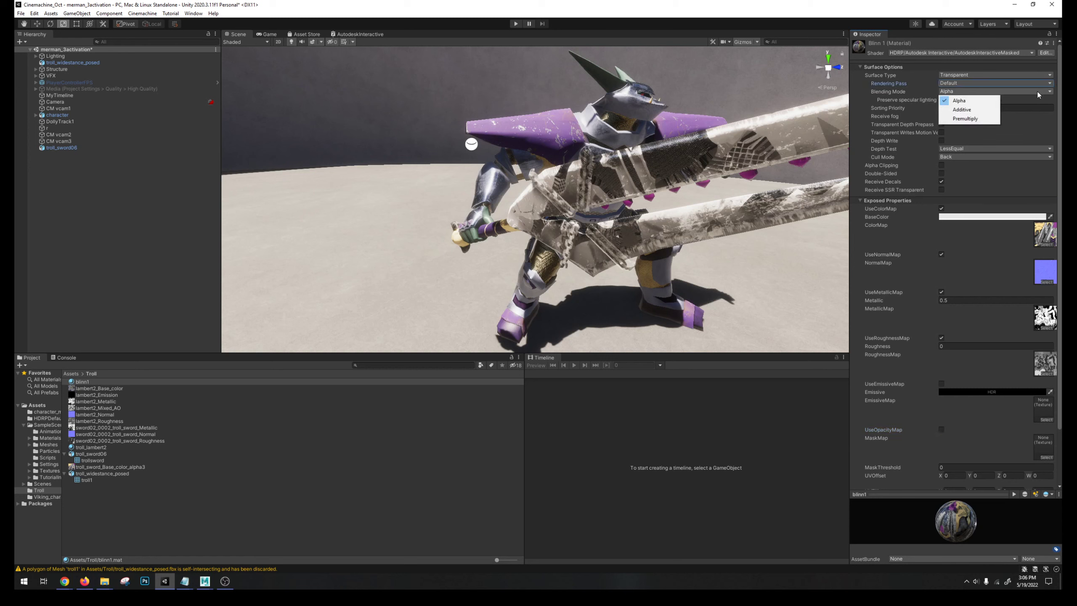
pyautogui.click(1035, 74)
pyautogui.click(1036, 94)
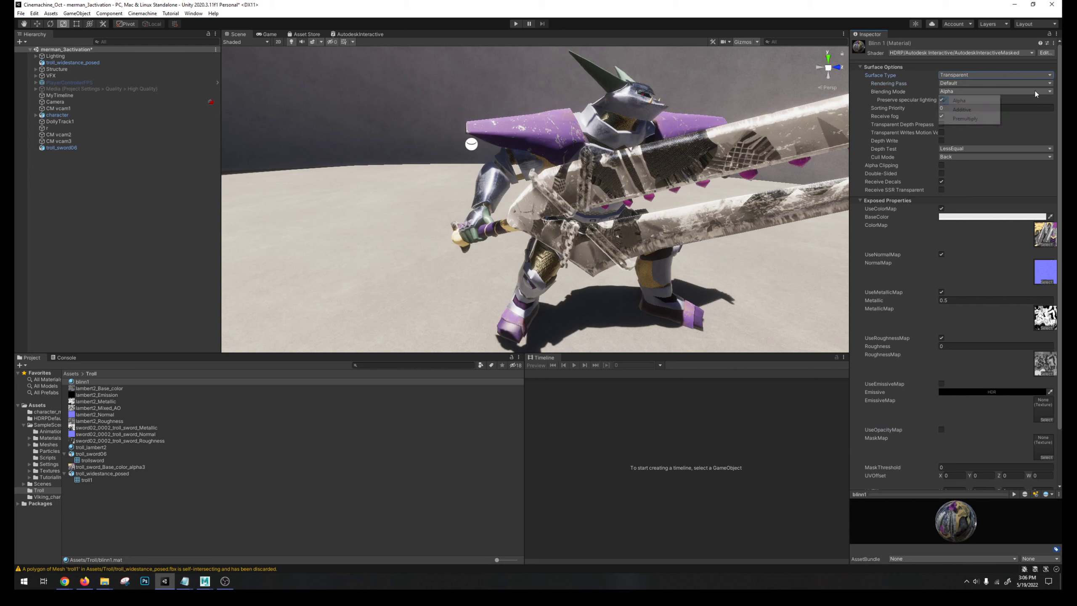
pyautogui.click(1038, 91)
pyautogui.click(961, 110)
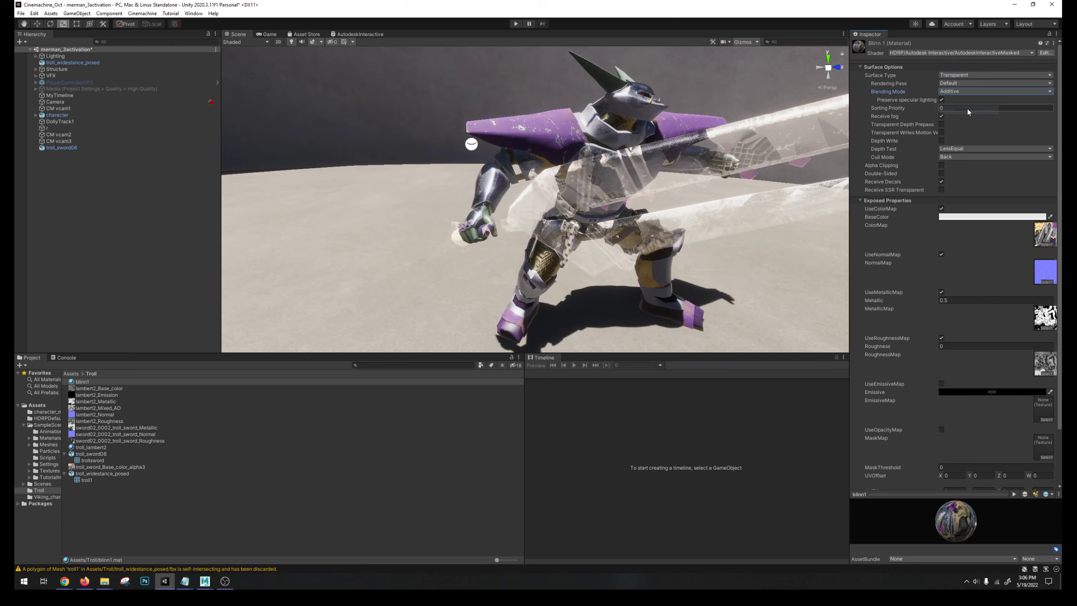
pyautogui.click(993, 91)
pyautogui.click(965, 118)
pyautogui.click(993, 92)
pyautogui.click(962, 101)
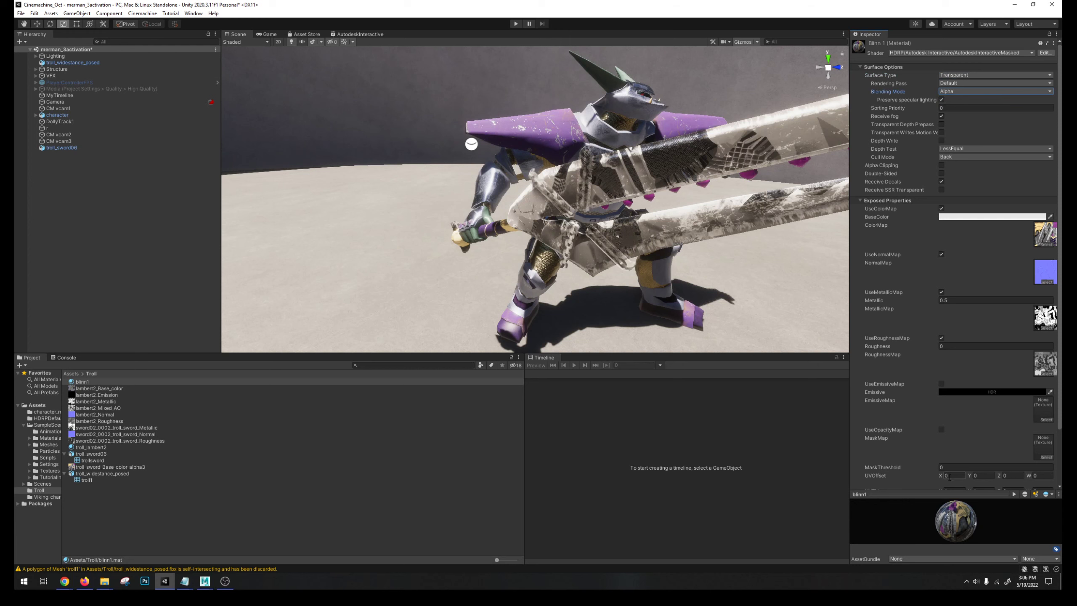
pyautogui.scroll(-3, 948, 447)
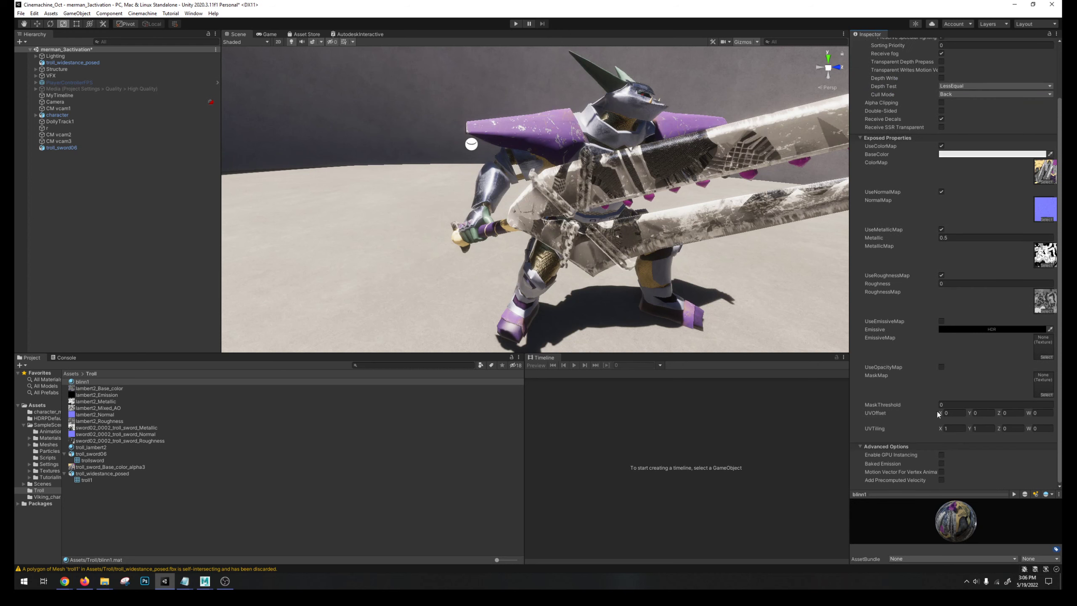
pyautogui.click(941, 367)
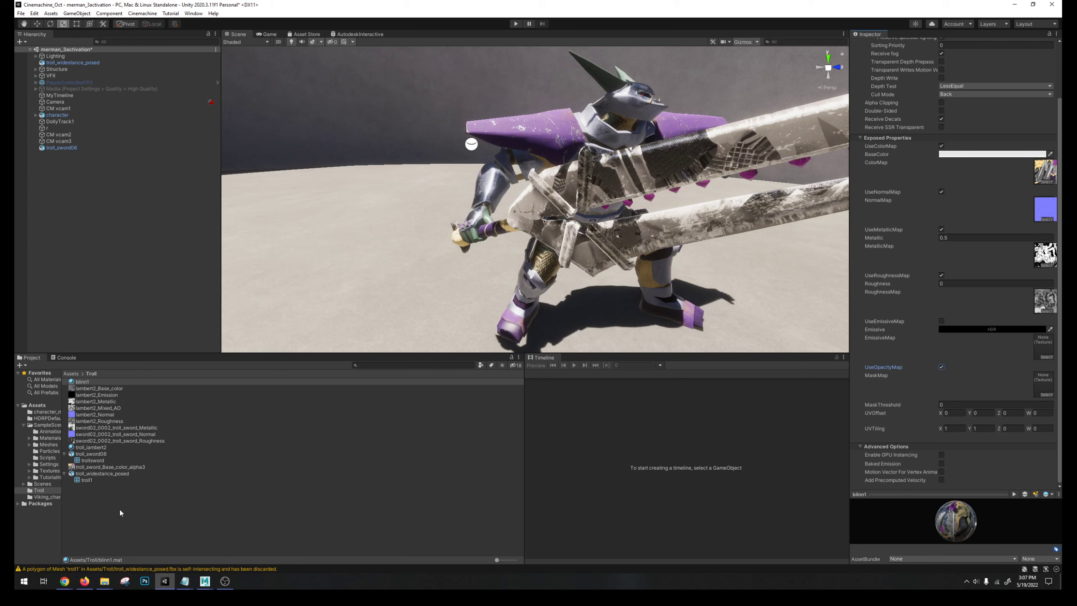
# Step: Find the base colour image in troll_sword06.fbm, then select troll_sword_Base_color_alpha3 in Unity
pyautogui.moveTo(110, 582)
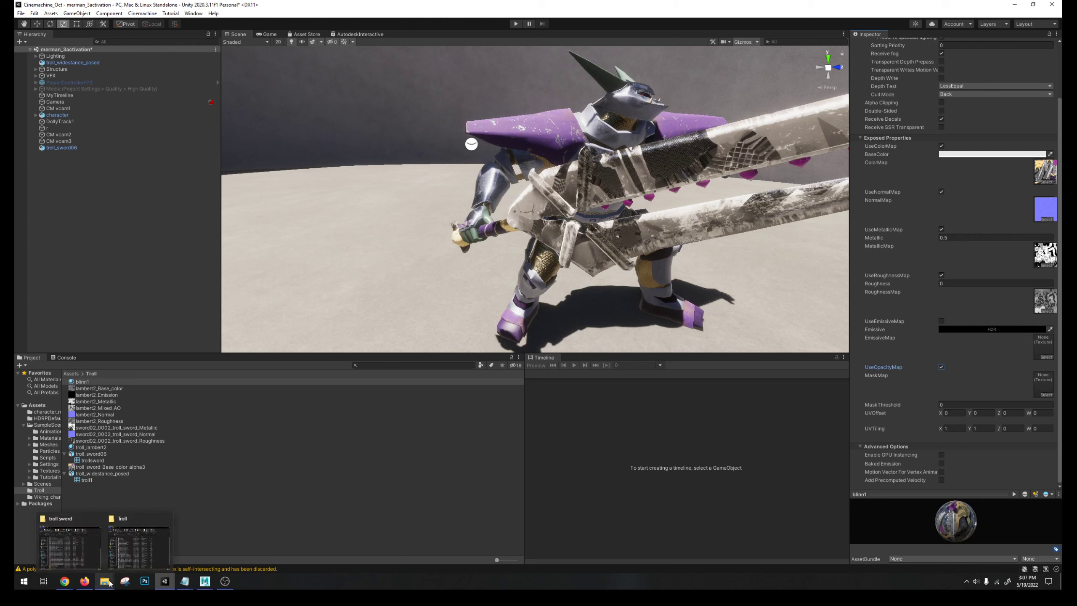
pyautogui.click(69, 545)
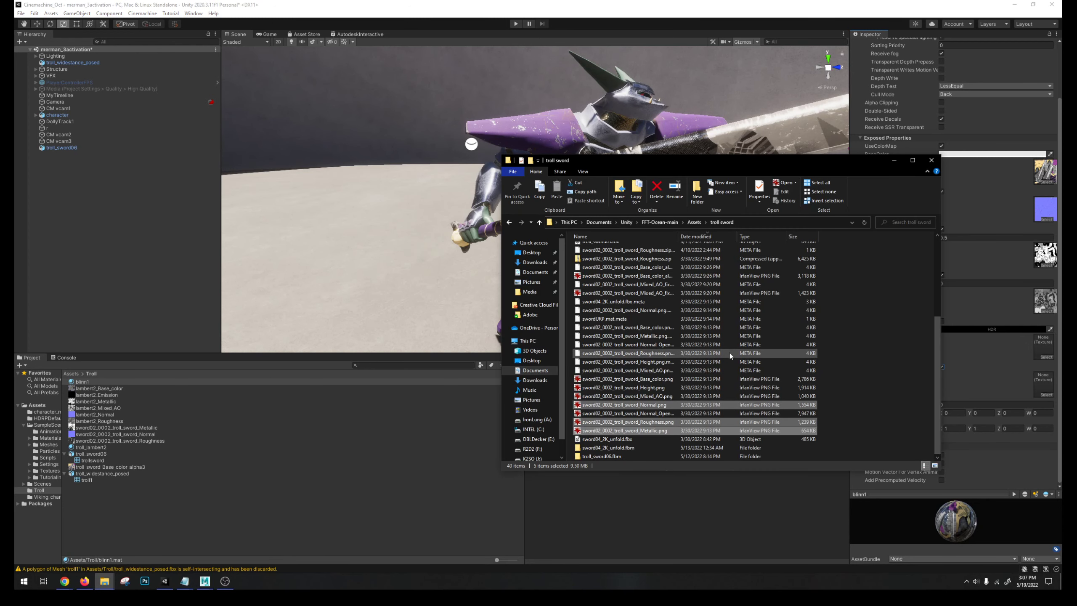
pyautogui.click(614, 457)
pyautogui.doubleClick(614, 456)
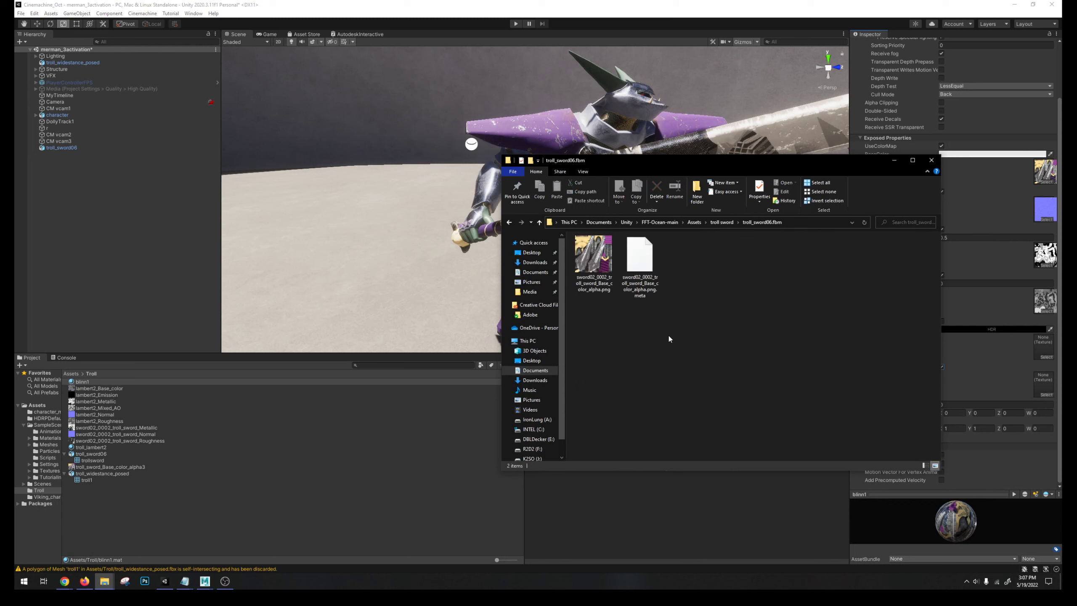
pyautogui.click(605, 262)
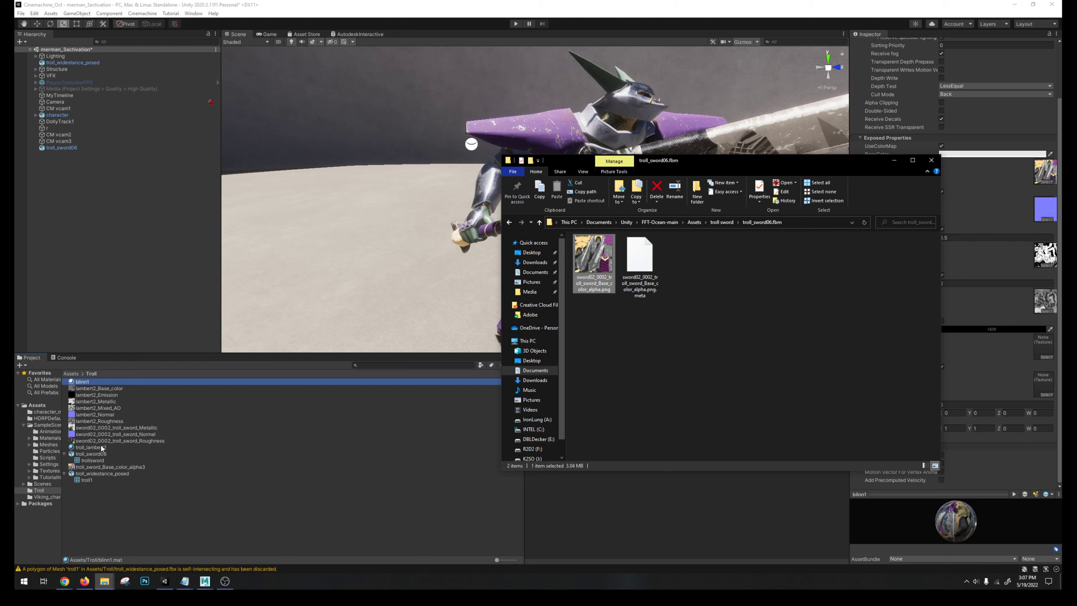
pyautogui.click(104, 467)
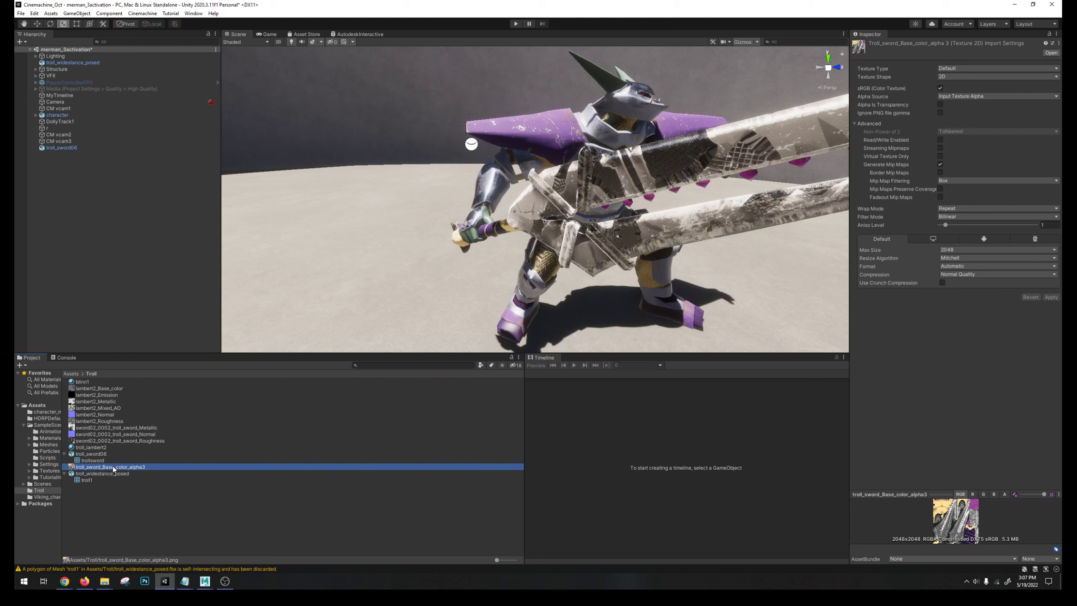
pyautogui.rightClick(113, 468)
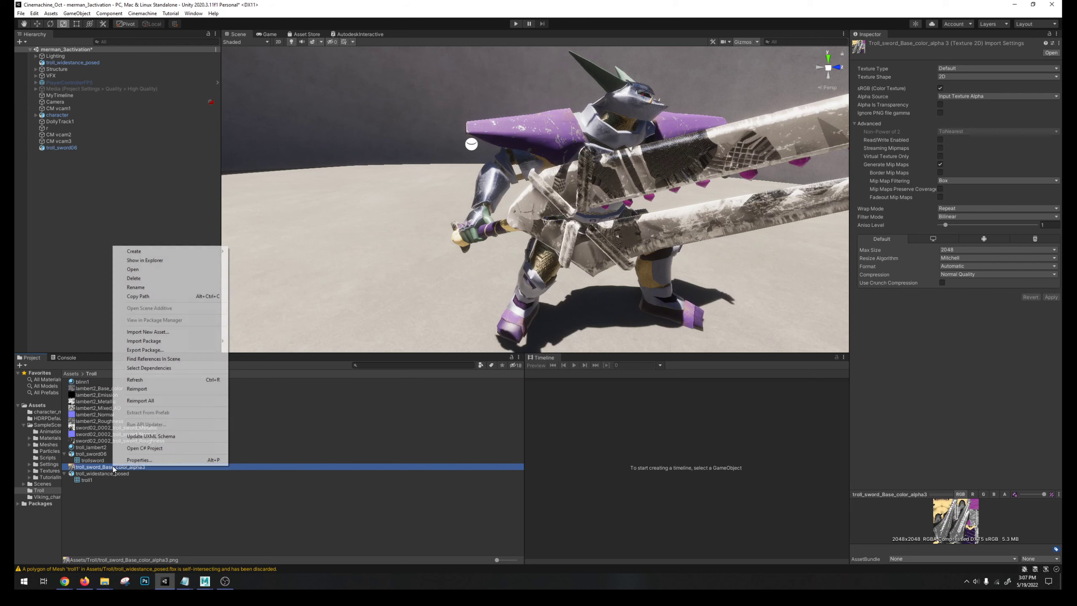
pyautogui.click(178, 269)
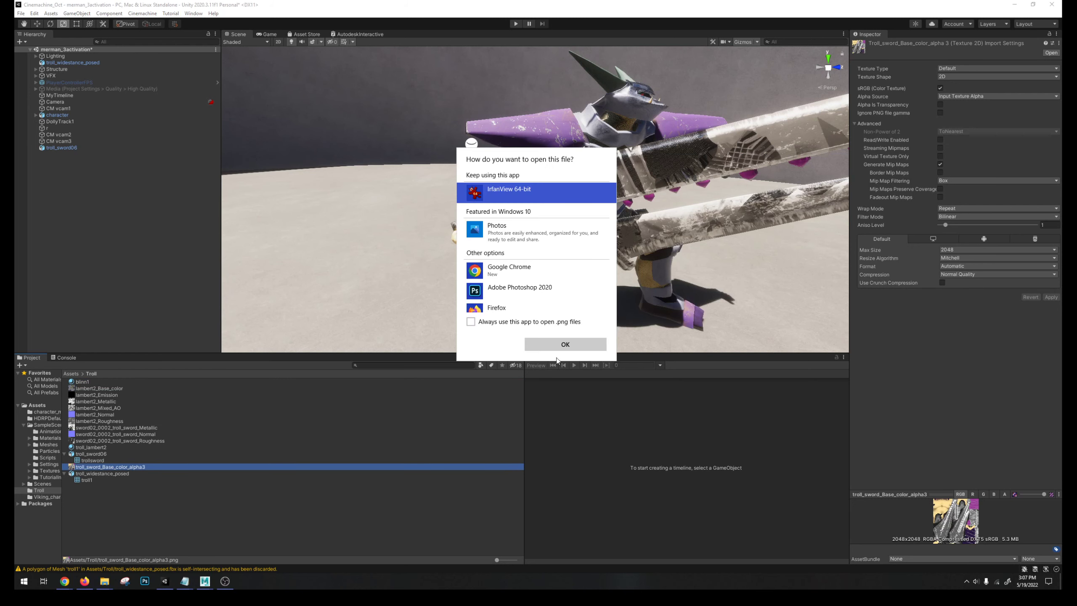
pyautogui.click(560, 350)
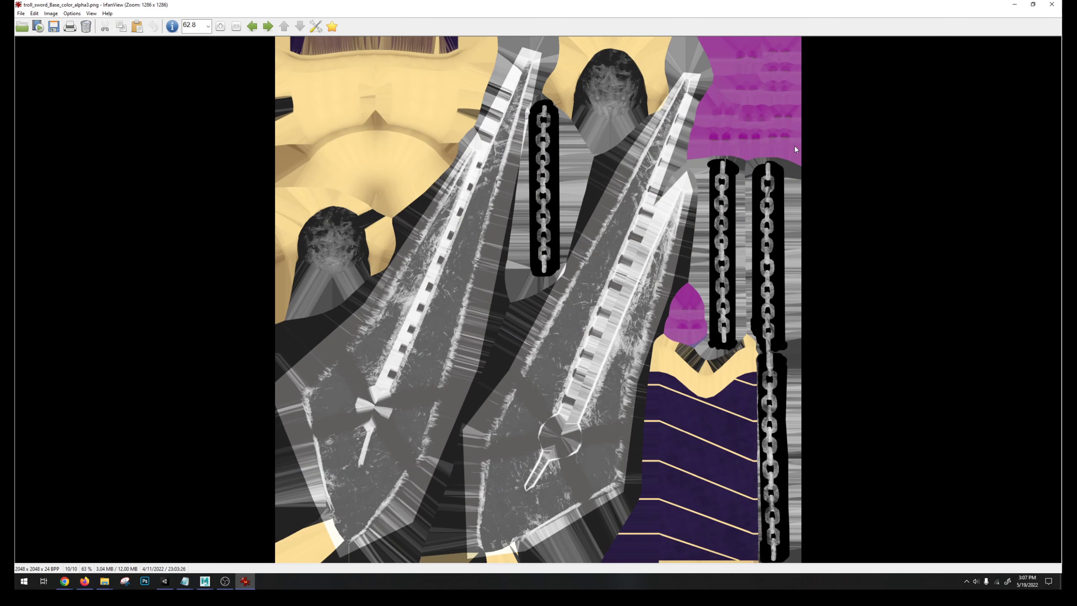
pyautogui.click(1052, 5)
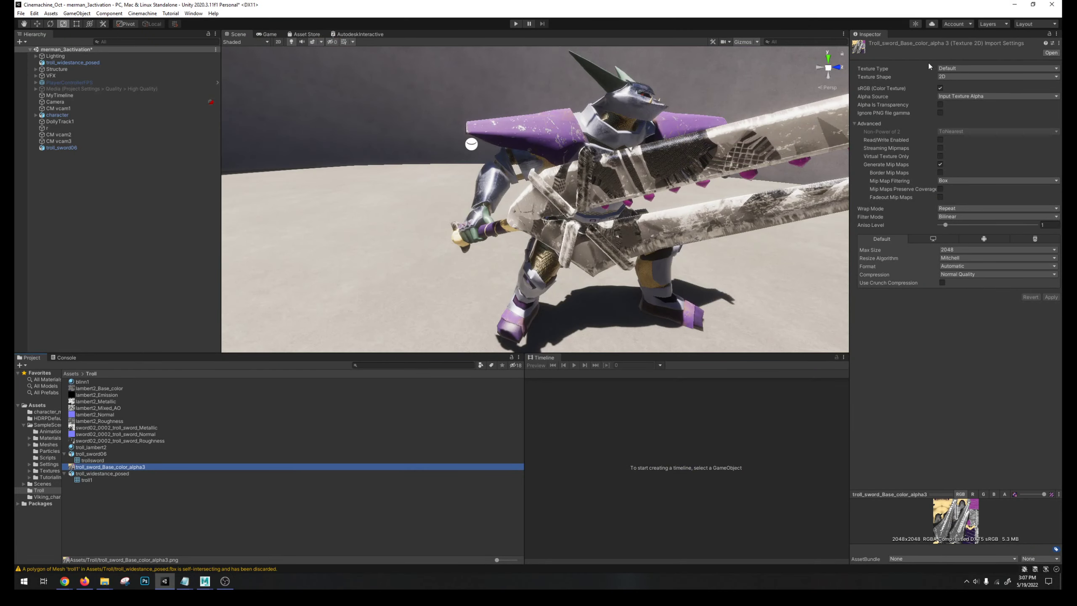
# Step: Try the Autodesk Interactive shader with Cutout rendering on blinn1, then browse the HDRP shaders
pyautogui.click(88, 383)
pyautogui.click(993, 54)
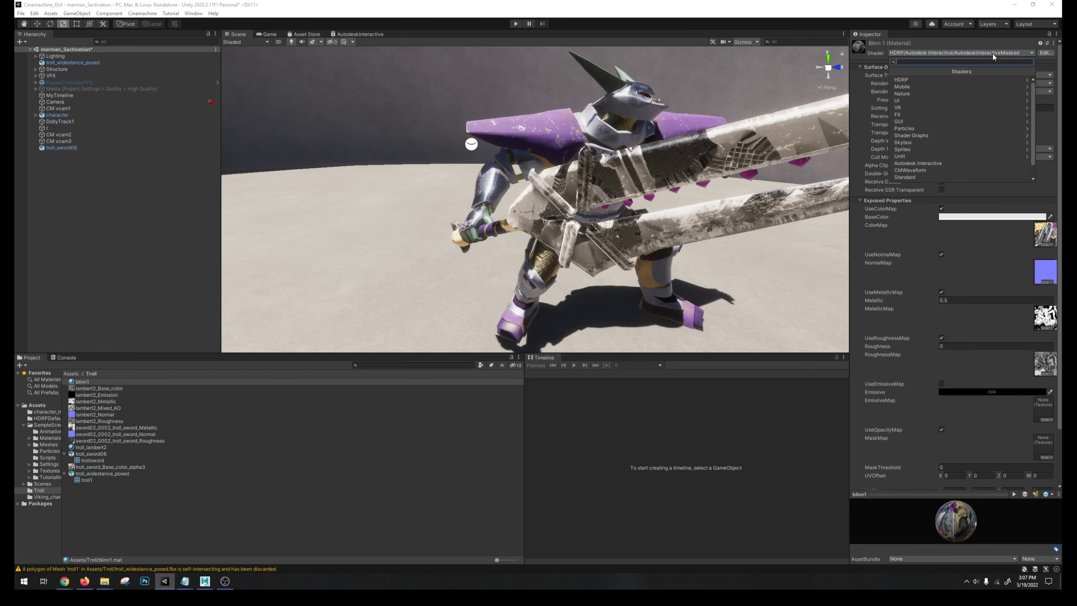
pyautogui.click(961, 163)
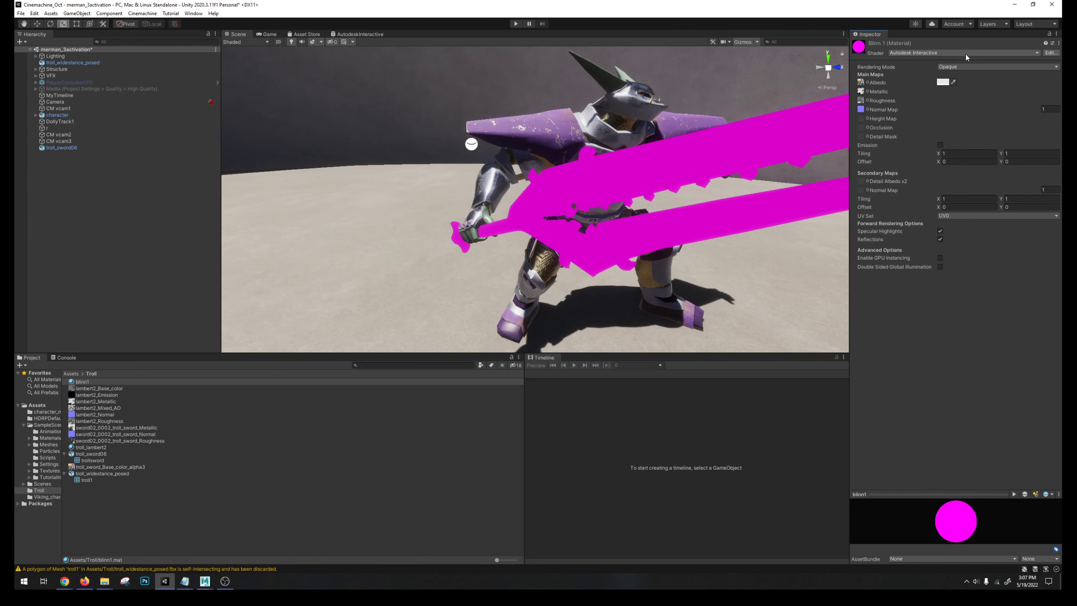
pyautogui.click(969, 67)
pyautogui.click(970, 84)
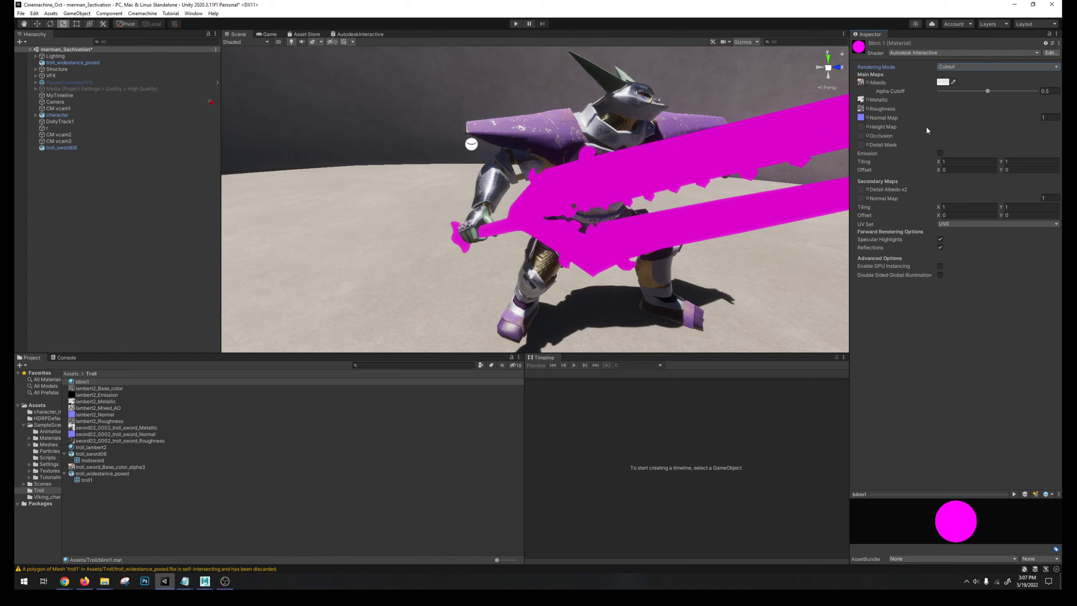
pyautogui.click(942, 52)
pyautogui.click(941, 79)
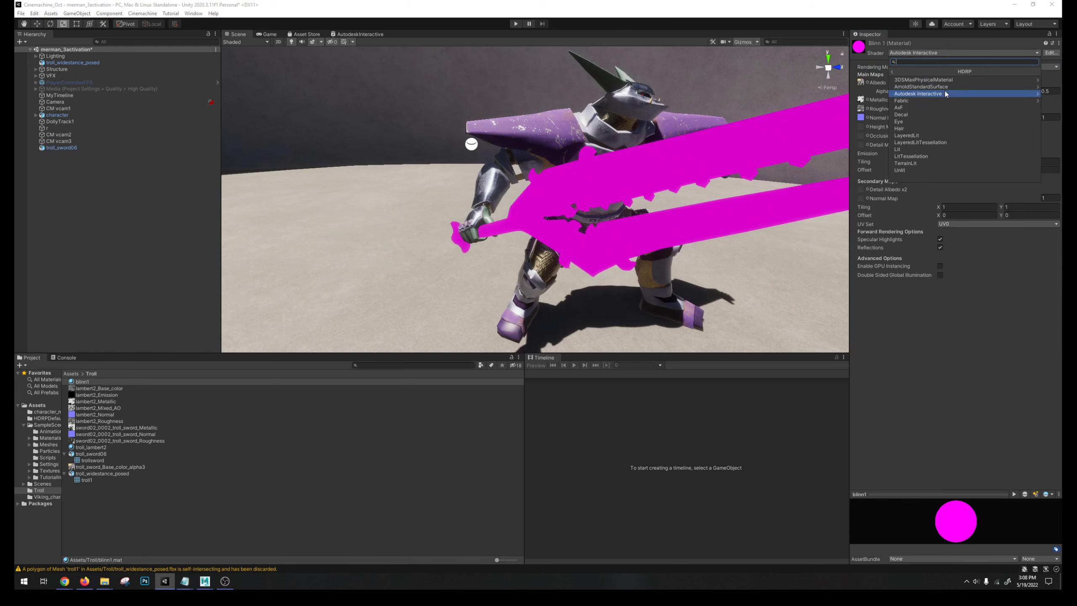
pyautogui.press('Escape')
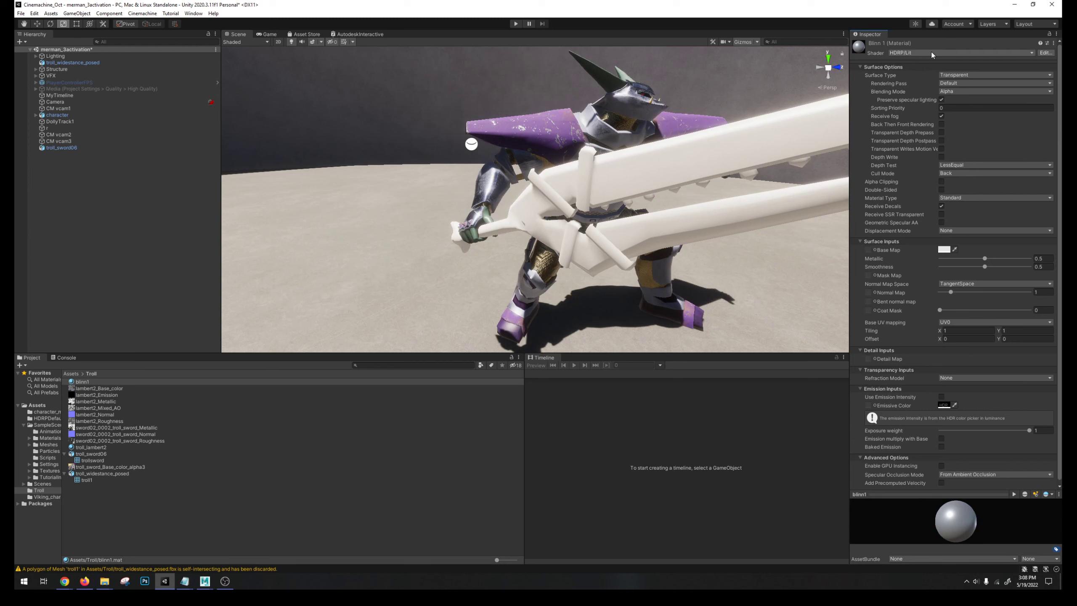
# Step: Keep the surface type Transparent and apply troll_sword_Base_color_alpha3 as the base map
pyautogui.click(951, 75)
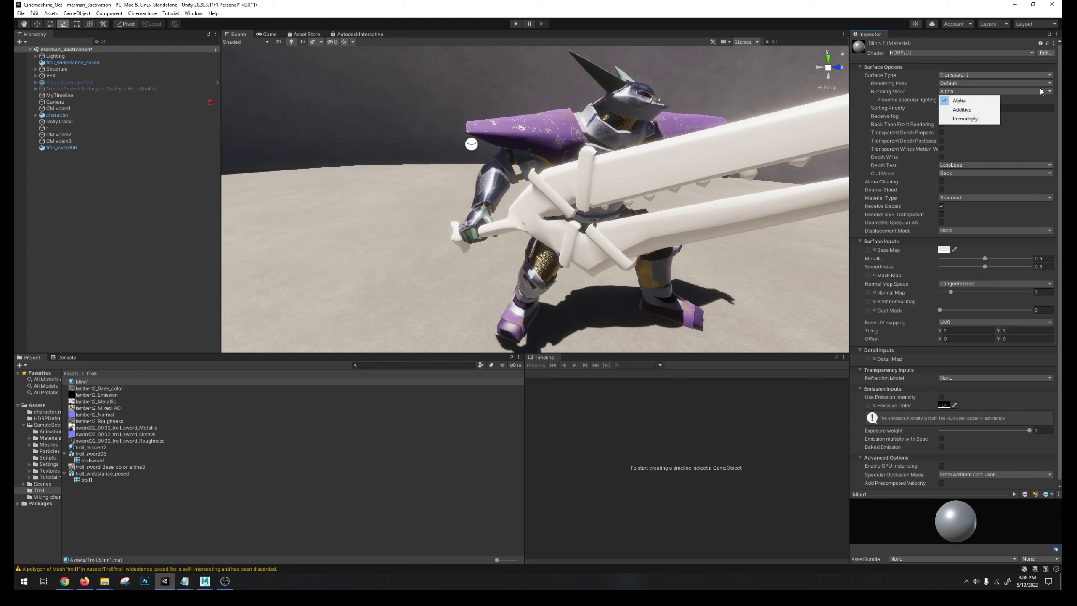
pyautogui.click(1055, 92)
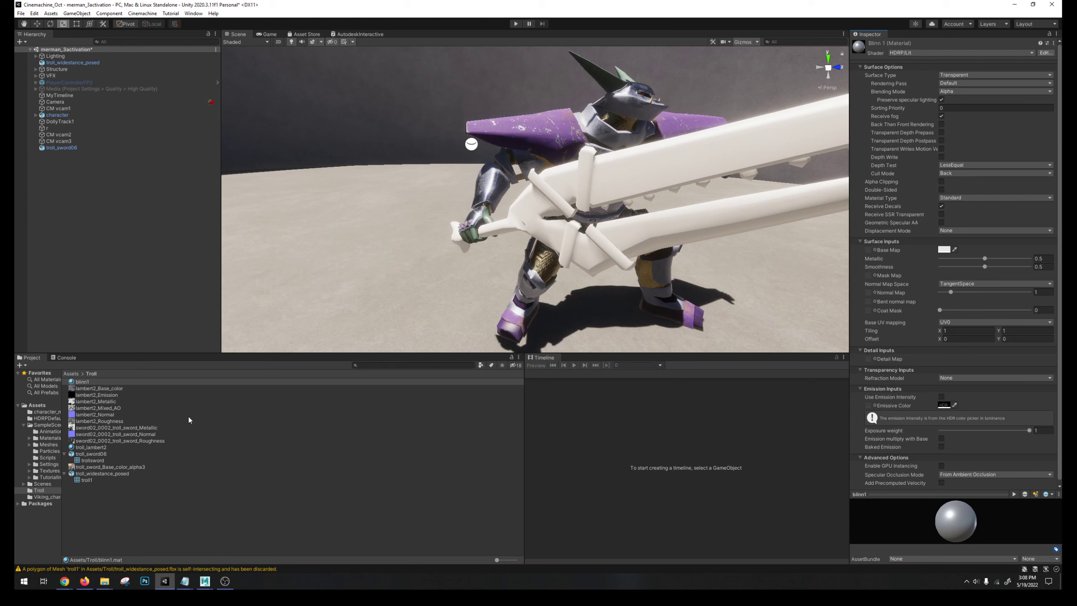
pyautogui.moveTo(110, 468); pyautogui.dragTo(866, 255)
pyautogui.scroll(-5, 618, 232)
pyautogui.keyDown('alt'); pyautogui.moveTo(618, 233); pyautogui.dragTo(569, 219); pyautogui.keyUp('alt')
# Step: Parent troll_sword06 under troll_widestance_posed and frame the troll in the view
pyautogui.click(61, 148)
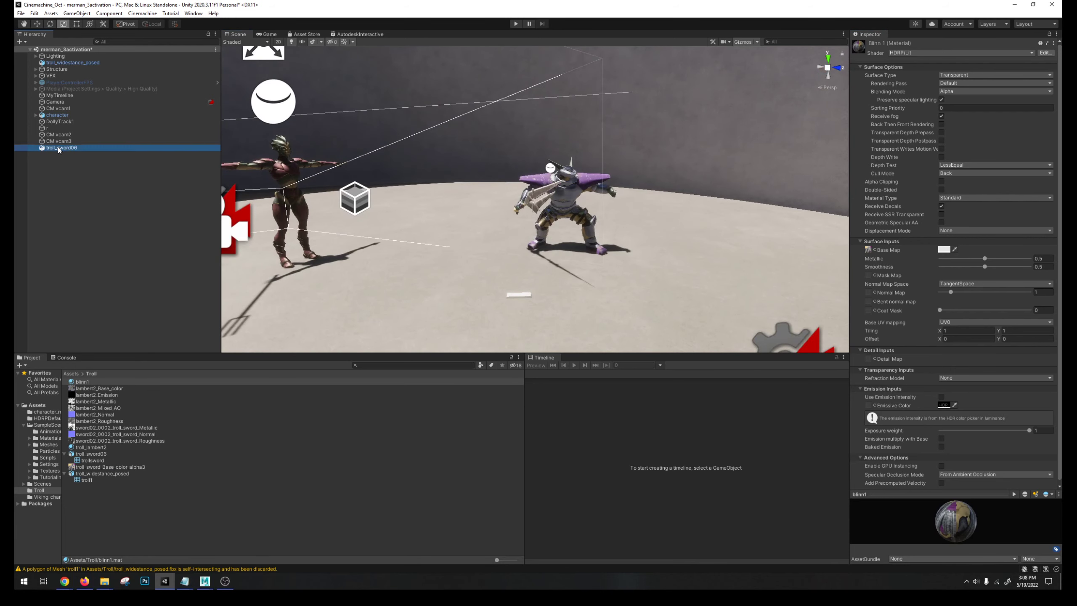
pyautogui.moveTo(63, 111); pyautogui.dragTo(73, 64)
pyautogui.keyDown('alt'); pyautogui.moveTo(551, 221); pyautogui.dragTo(570, 180); pyautogui.keyUp('alt')
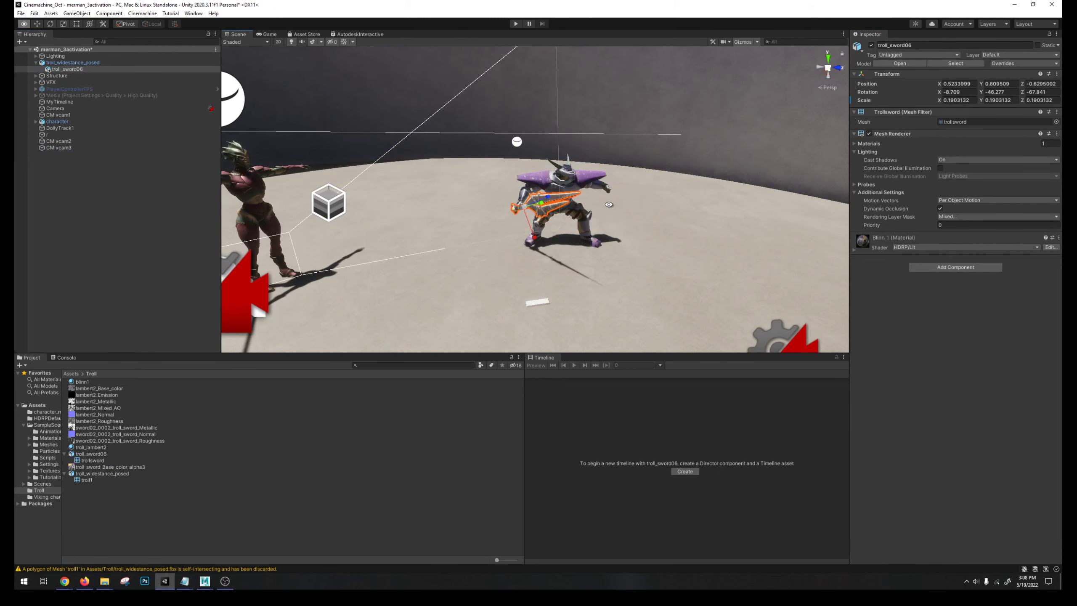
pyautogui.click(572, 179)
pyautogui.click(572, 179)
pyautogui.press('f')
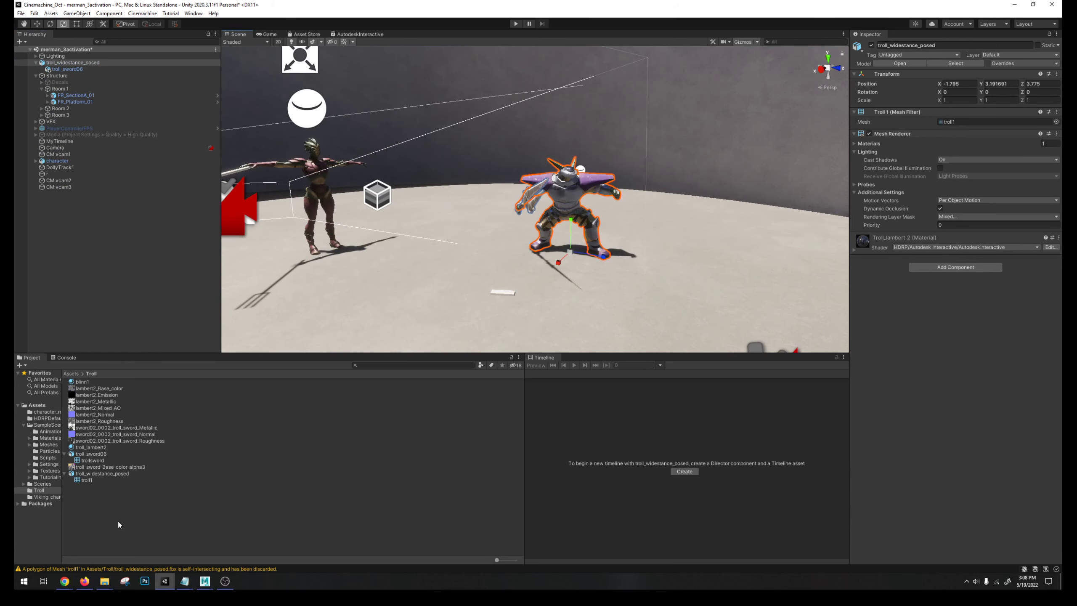
# Step: Select the blinn1 material and orbit around the troll to inspect the sword
pyautogui.click(82, 382)
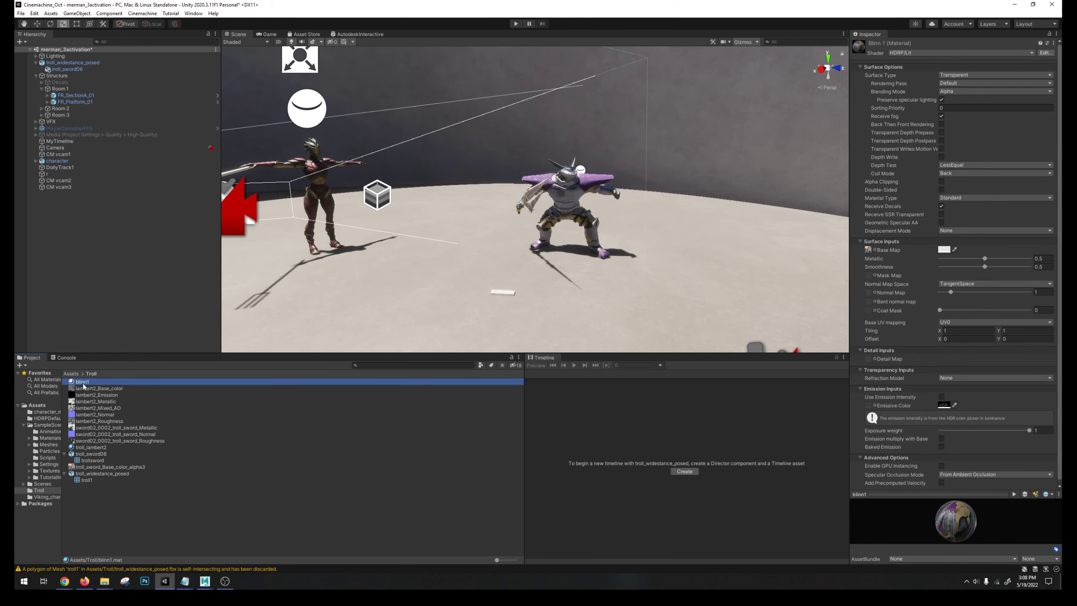
pyautogui.scroll(3, 723, 283)
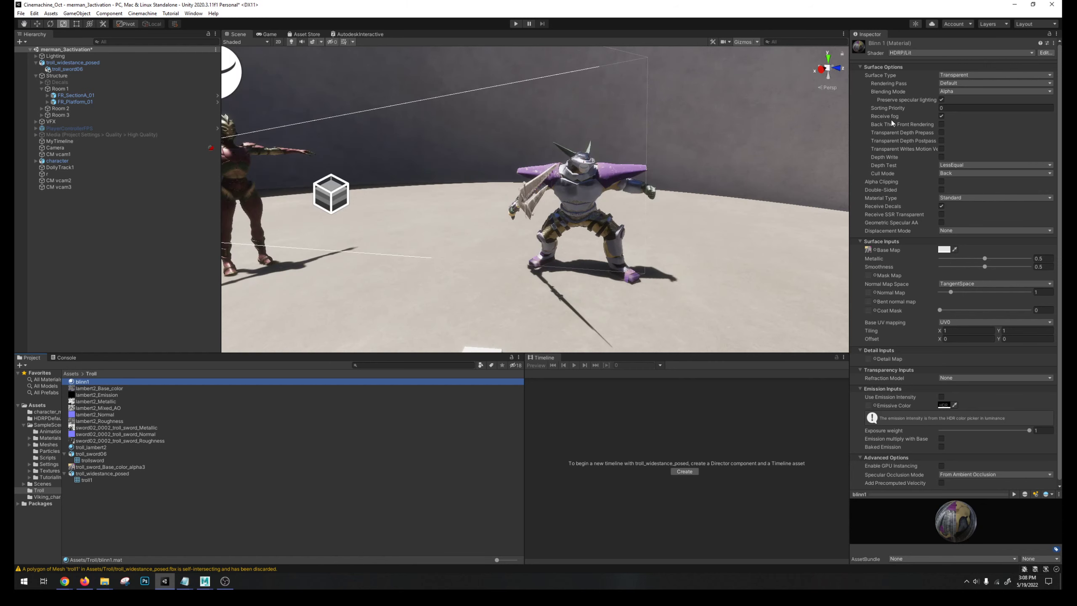
pyautogui.keyDown('alt'); pyautogui.moveTo(632, 233); pyautogui.dragTo(541, 243); pyautogui.keyUp('alt')
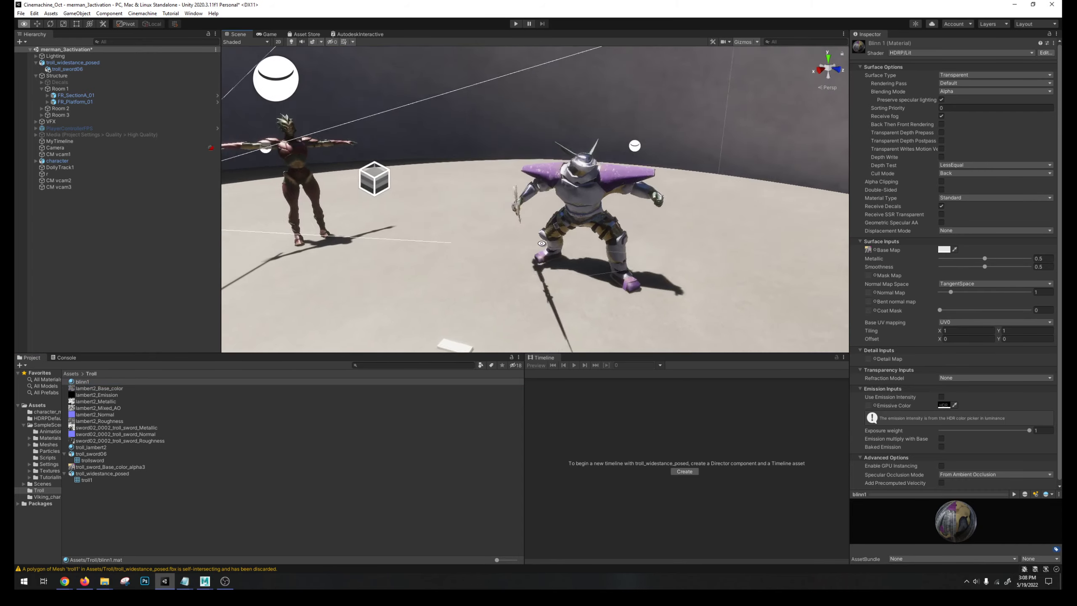
pyautogui.scroll(-4, 602, 271)
# Step: Drag troll_widestance_posed into the Project panel to turn it into a prefab
pyautogui.click(519, 197)
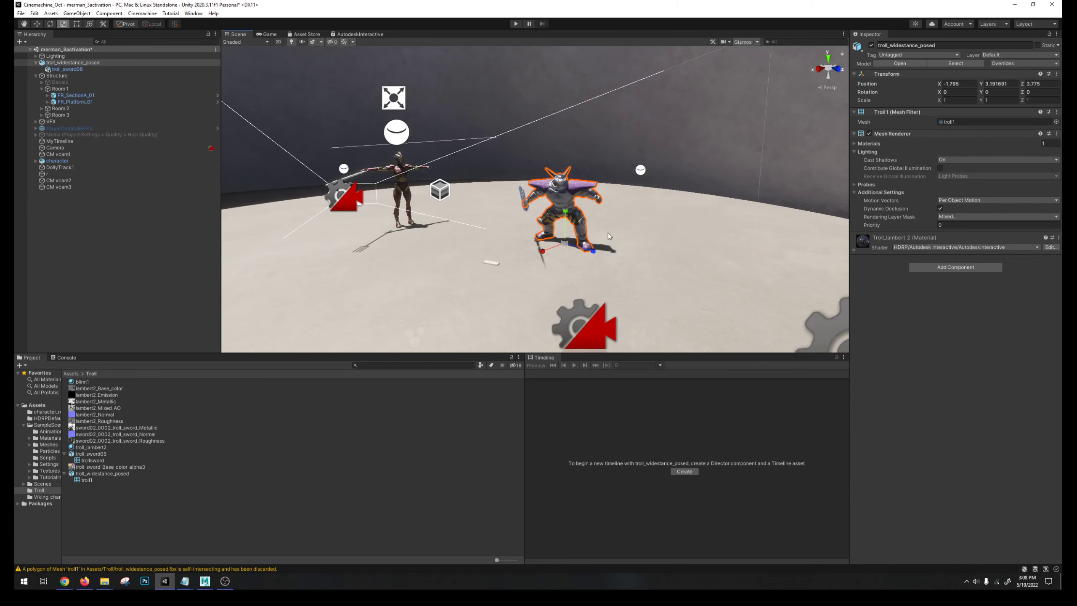
pyautogui.click(36, 62)
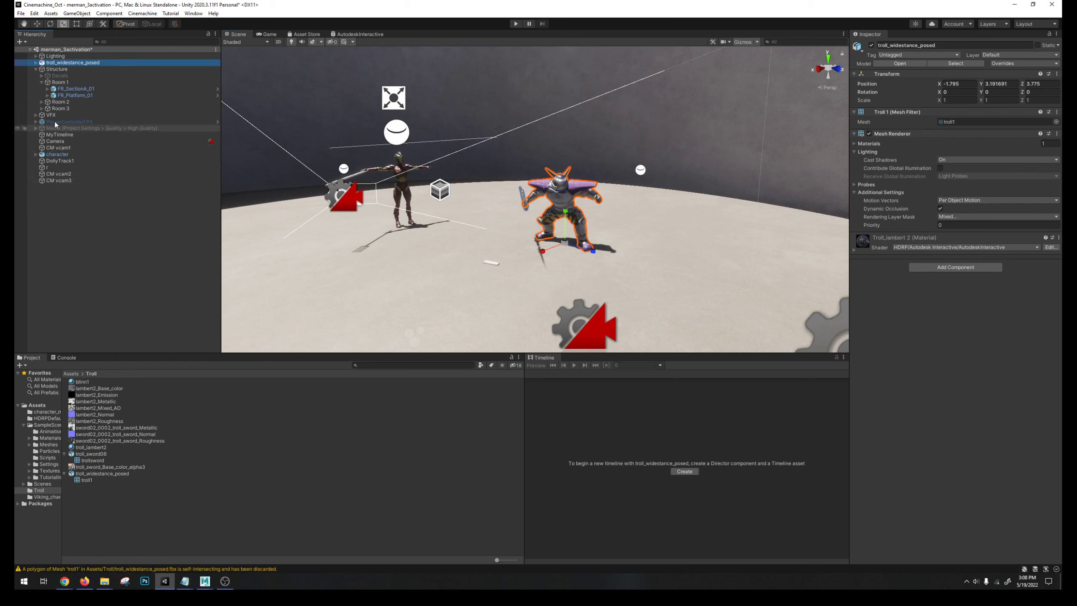
pyautogui.moveTo(59, 64); pyautogui.dragTo(141, 515)
# Step: Create an original troll_widestance_posed prefab and choose Export Package from its context menu
pyautogui.click(522, 307)
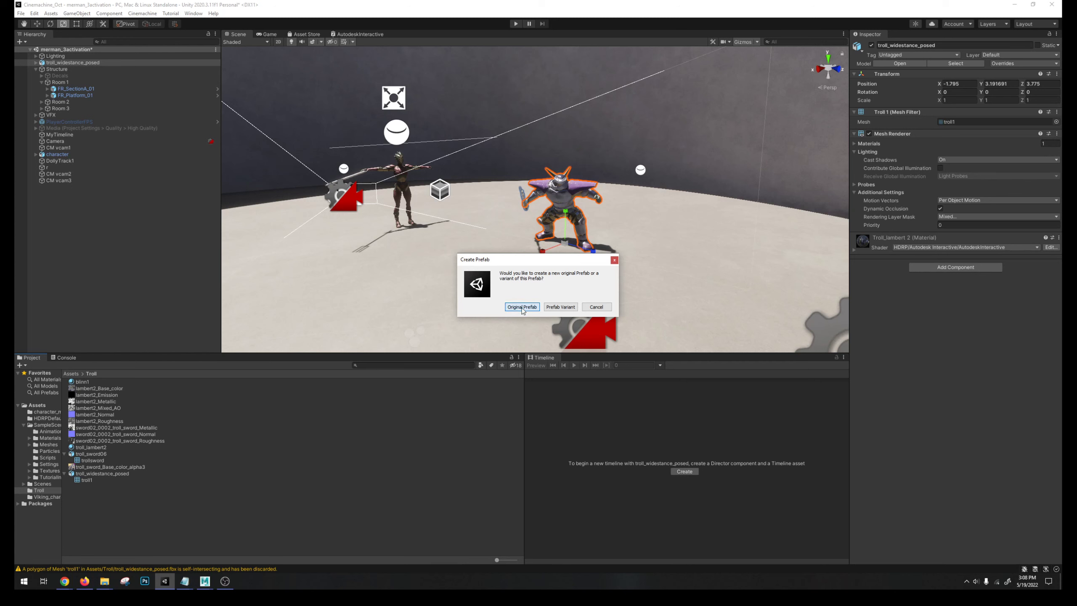
pyautogui.rightClick(111, 487)
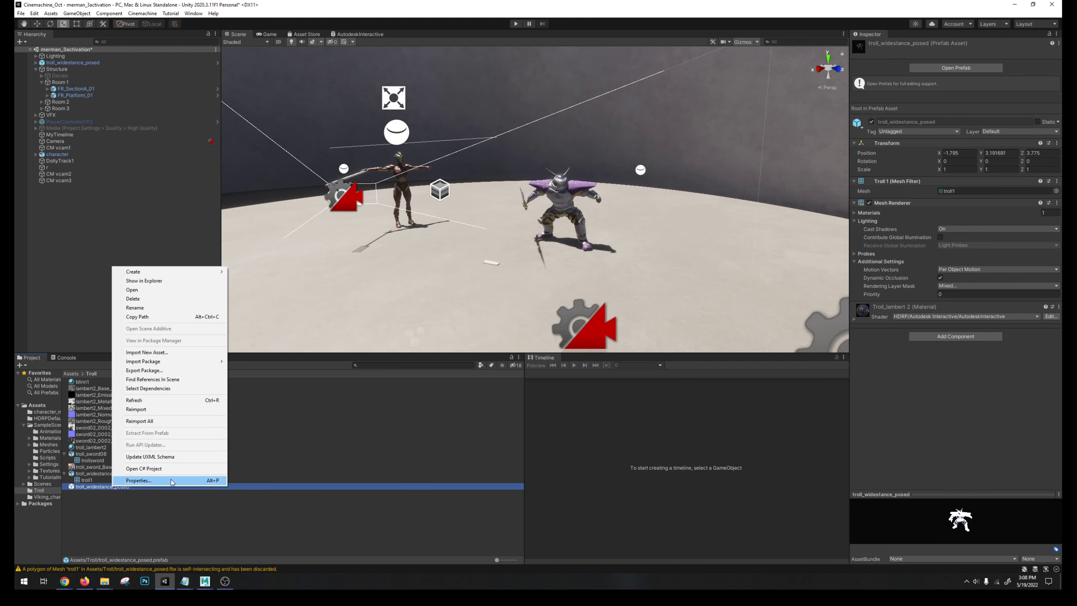
pyautogui.click(143, 370)
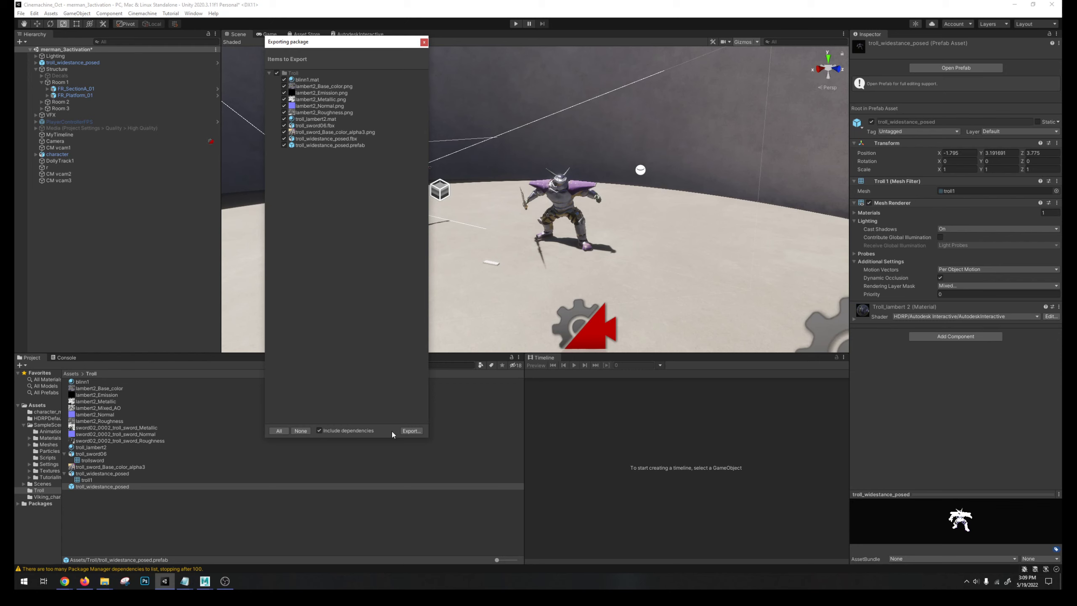
# Step: Export the listed Troll items as the package troll_posed_widestance
pyautogui.click(413, 431)
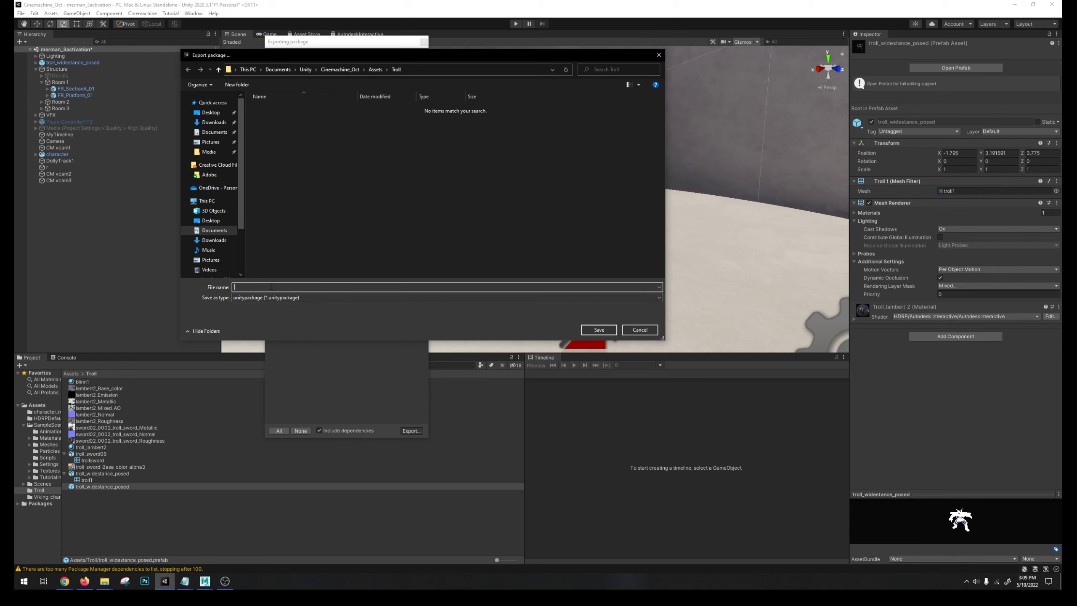
pyautogui.write('troll')
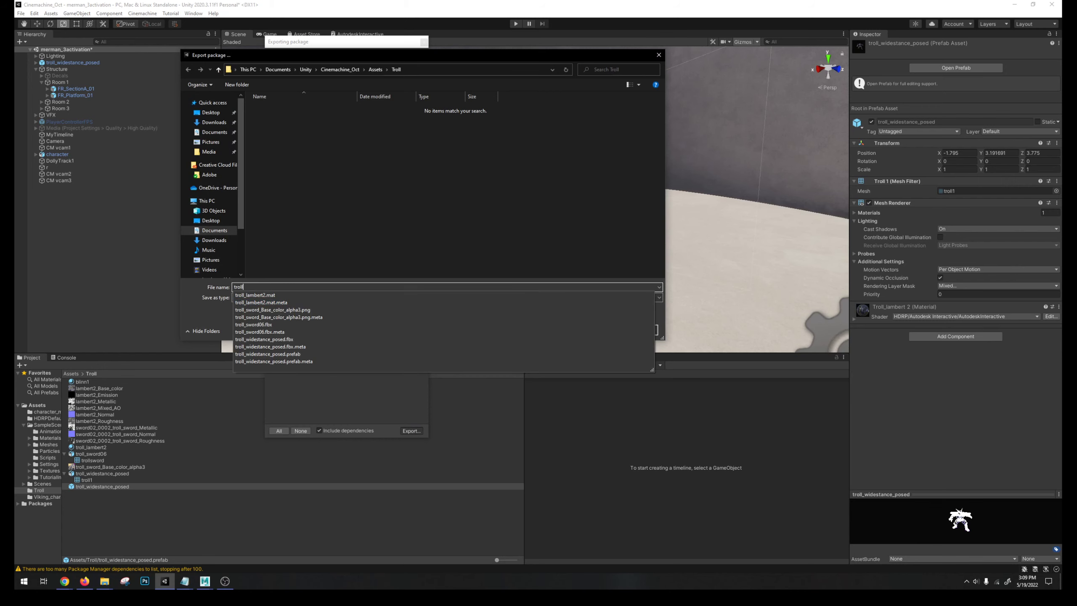
pyautogui.write('_posed')
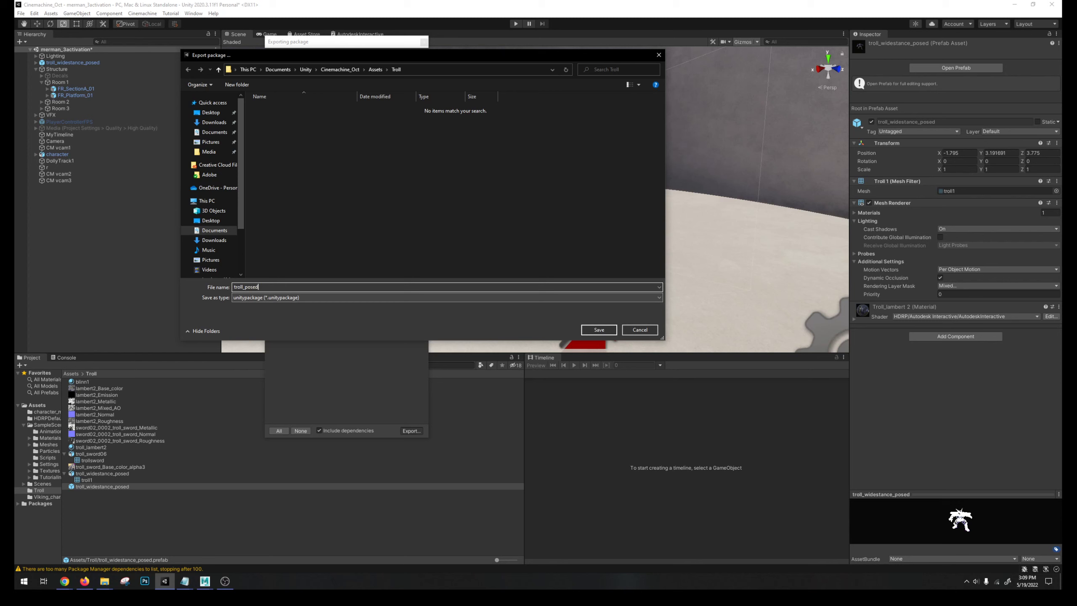
pyautogui.write('_widestance')
pyautogui.press('Return')
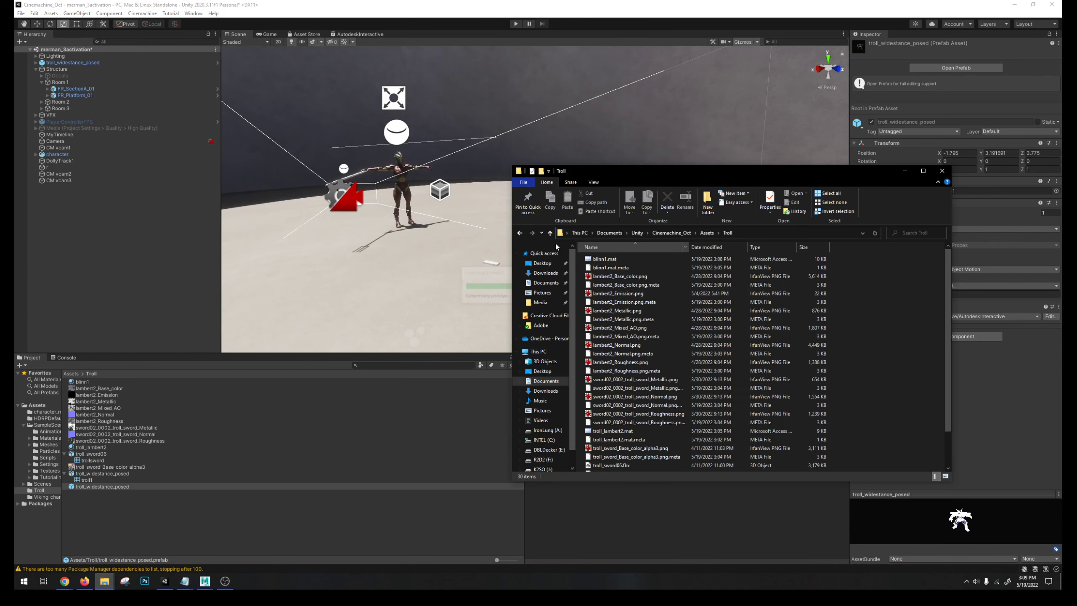
# Step: Close the file browser and slide the troll to the right of the first character
pyautogui.click(941, 171)
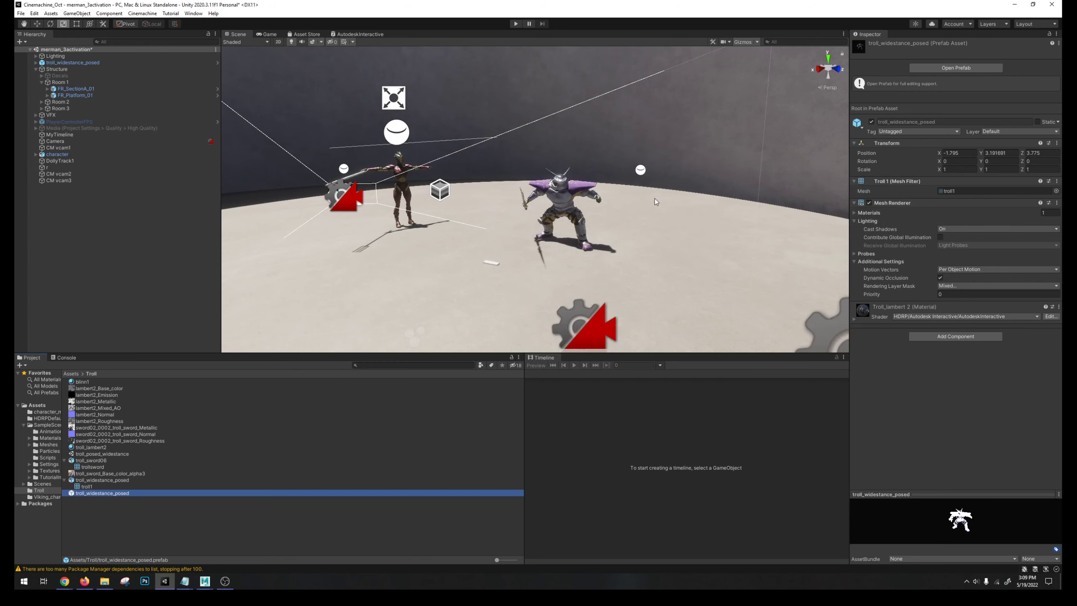
pyautogui.click(570, 194)
pyautogui.press('w')
pyautogui.press('f')
pyautogui.scroll(-5, 537, 260)
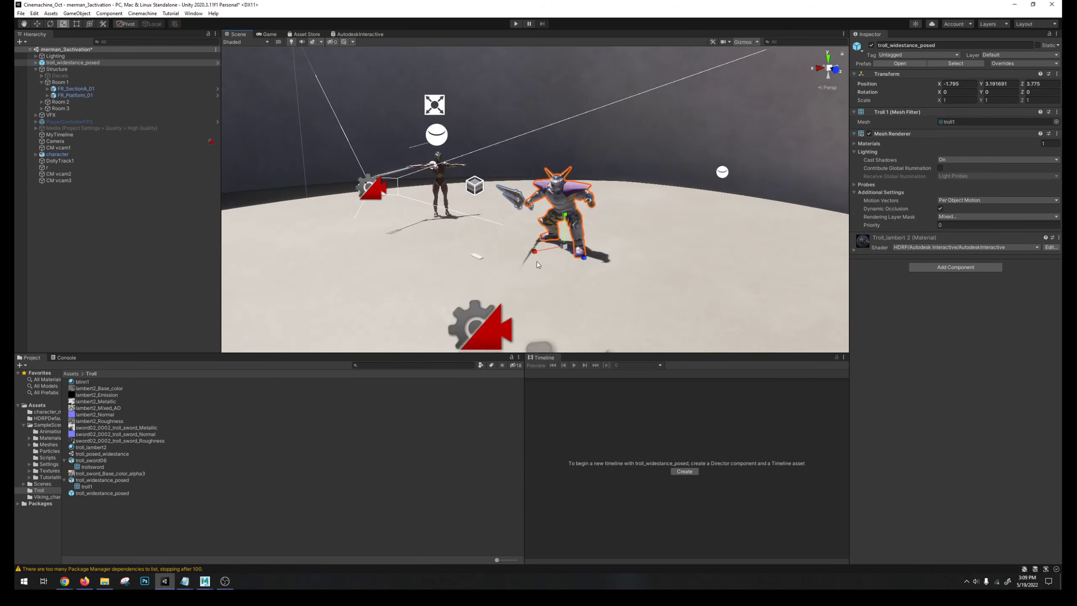
pyautogui.keyDown('alt'); pyautogui.moveTo(540, 258); pyautogui.dragTo(529, 150); pyautogui.keyUp('alt')
# Step: Rotate the troll to about 68.6 degrees on Y so it faces forward
pyautogui.press('e')
pyautogui.scroll(3, 427, 110)
pyautogui.scroll(3, 692, 220)
pyautogui.scroll(2, 570, 311)
pyautogui.scroll(-3, 615, 219)
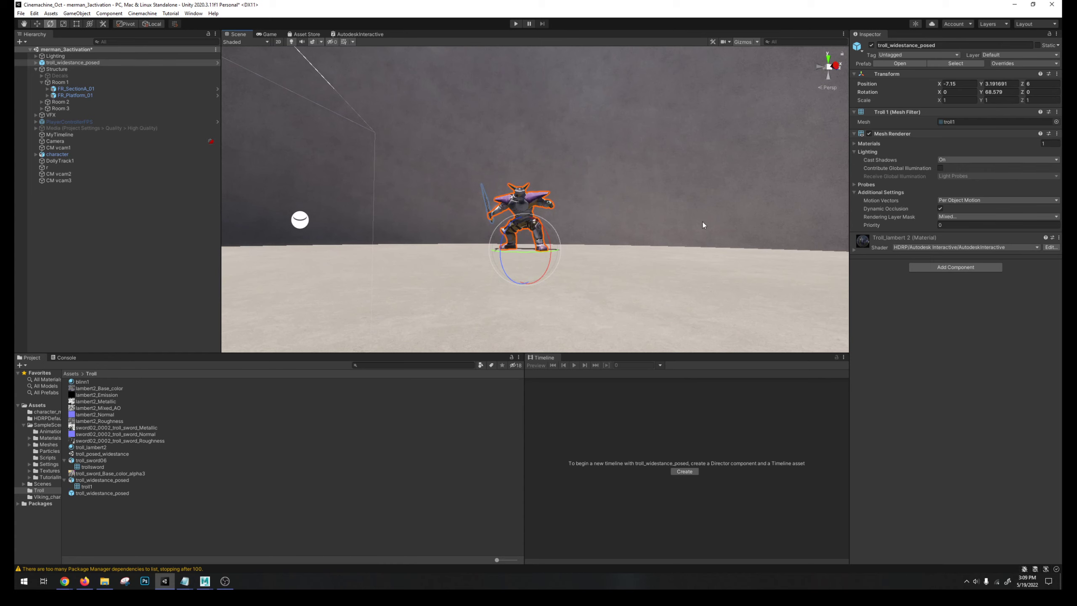
pyautogui.scroll(5, 698, 222)
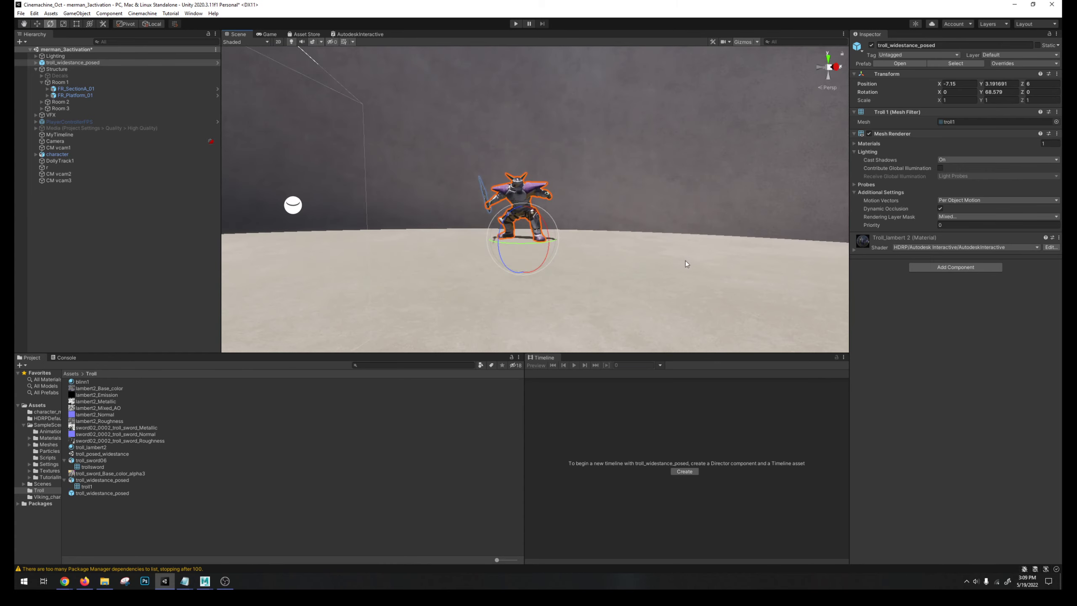
pyautogui.scroll(3, 686, 261)
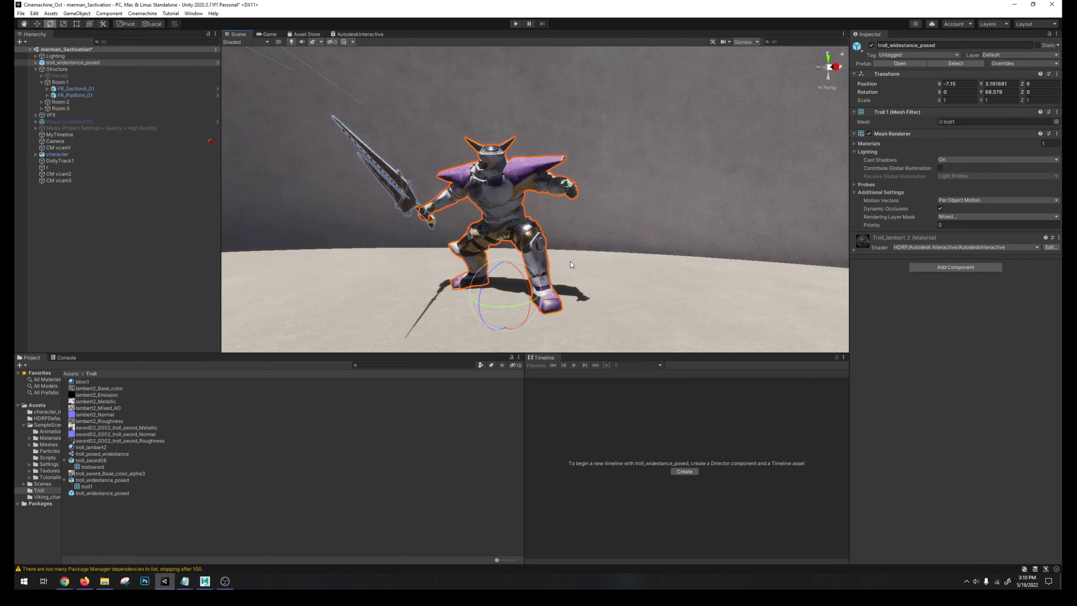
pyautogui.scroll(-5, 571, 265)
# Step: Orbit from above round to the troll's front to check its placement
pyautogui.keyDown('alt'); pyautogui.moveTo(588, 255); pyautogui.dragTo(584, 161); pyautogui.keyUp('alt')
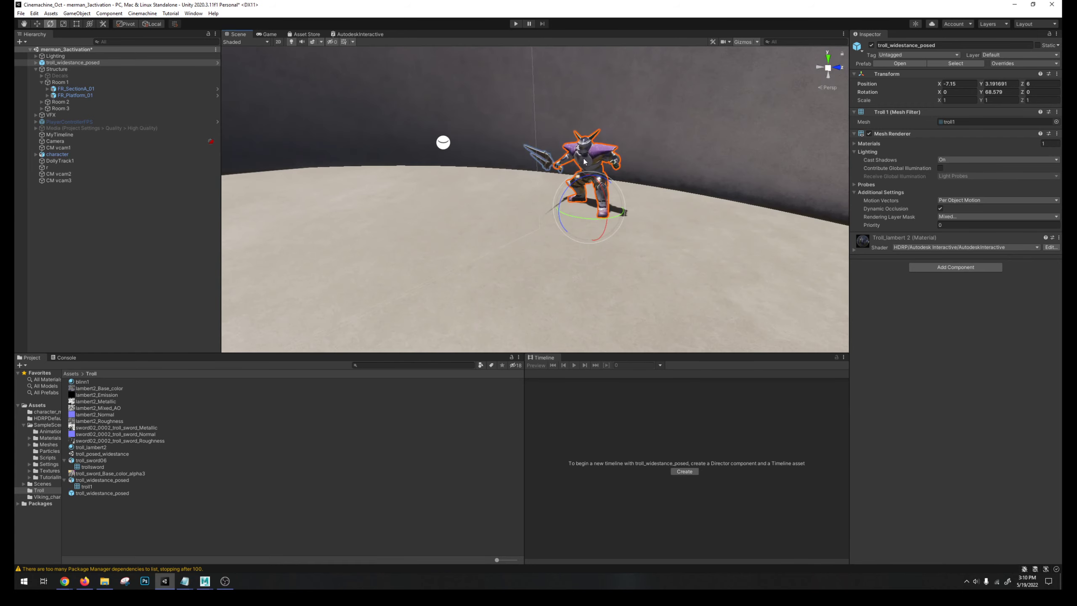
pyautogui.keyDown('alt'); pyautogui.moveTo(501, 189); pyautogui.dragTo(632, 173); pyautogui.keyUp('alt')
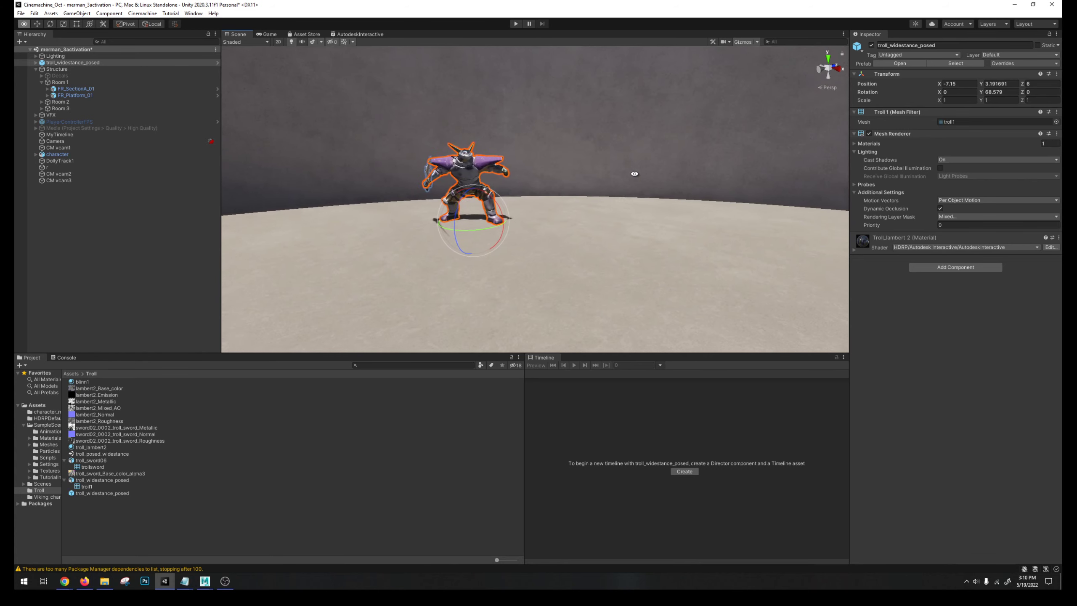
pyautogui.scroll(8, 560, 138)
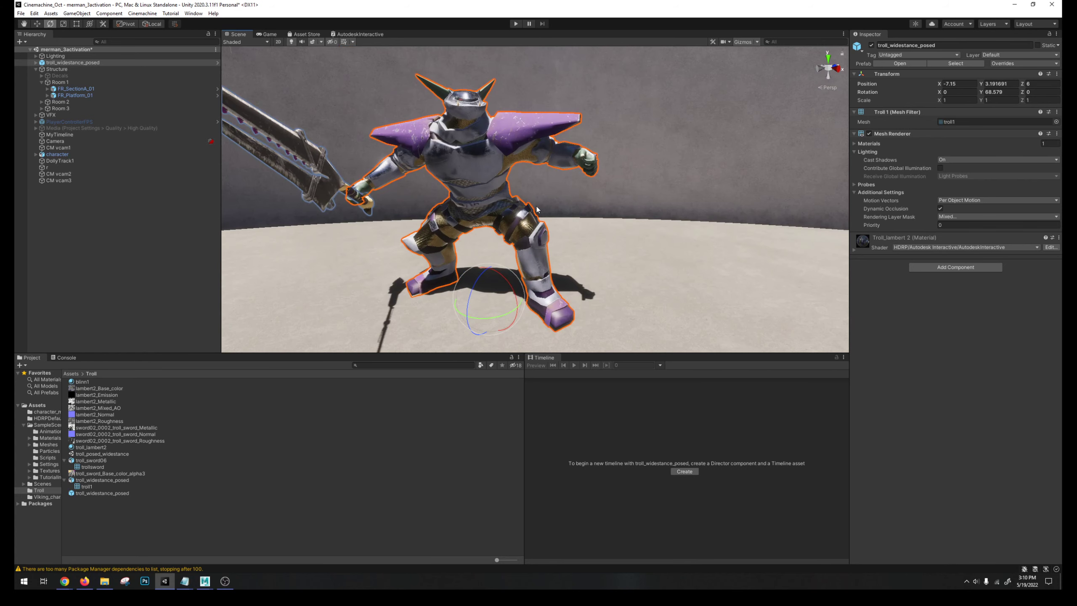
pyautogui.scroll(-5, 537, 209)
pyautogui.keyDown('alt'); pyautogui.moveTo(536, 209); pyautogui.dragTo(776, 180); pyautogui.keyUp('alt')
pyautogui.keyDown('alt'); pyautogui.moveTo(686, 195); pyautogui.dragTo(527, 228); pyautogui.keyUp('alt')
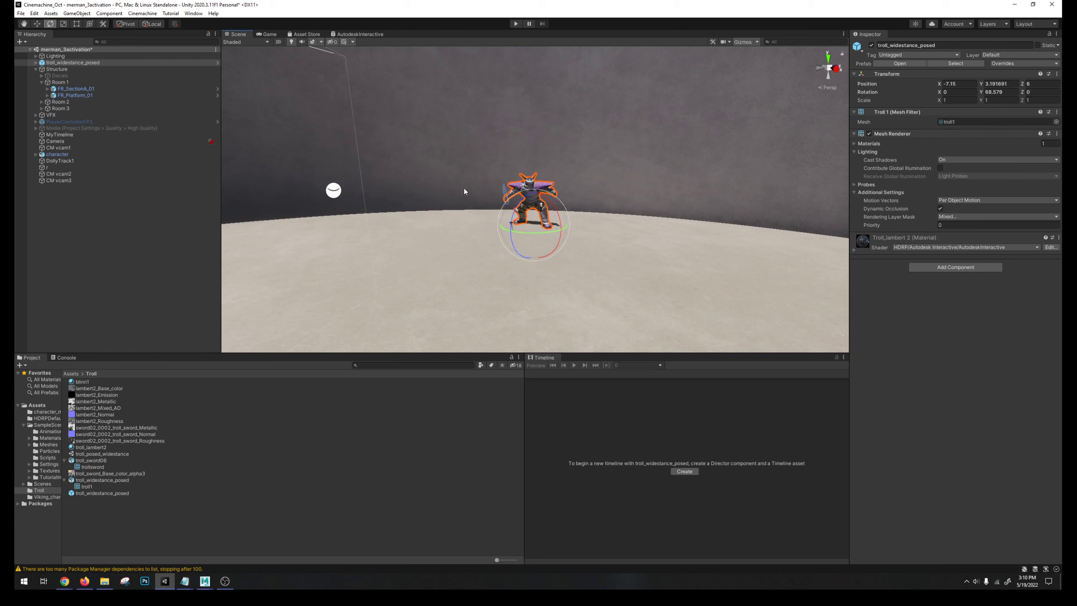
# Step: Save the scene as 4_classphoto, then select the floor section FR_SectionA_01
pyautogui.click(20, 13)
pyautogui.click(38, 62)
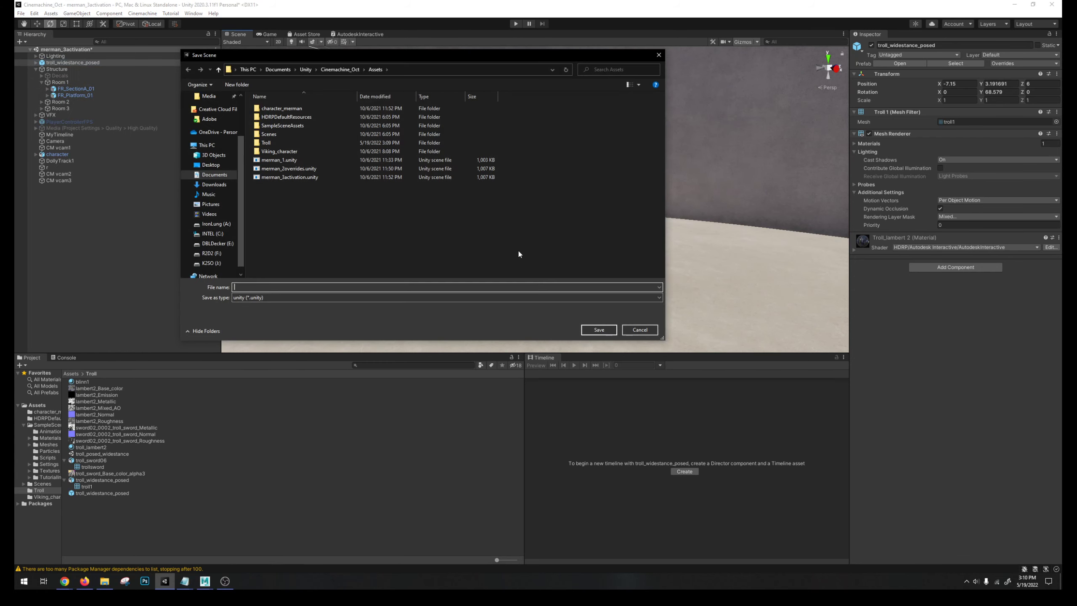
pyautogui.write('4_classphoto')
pyautogui.press('Return')
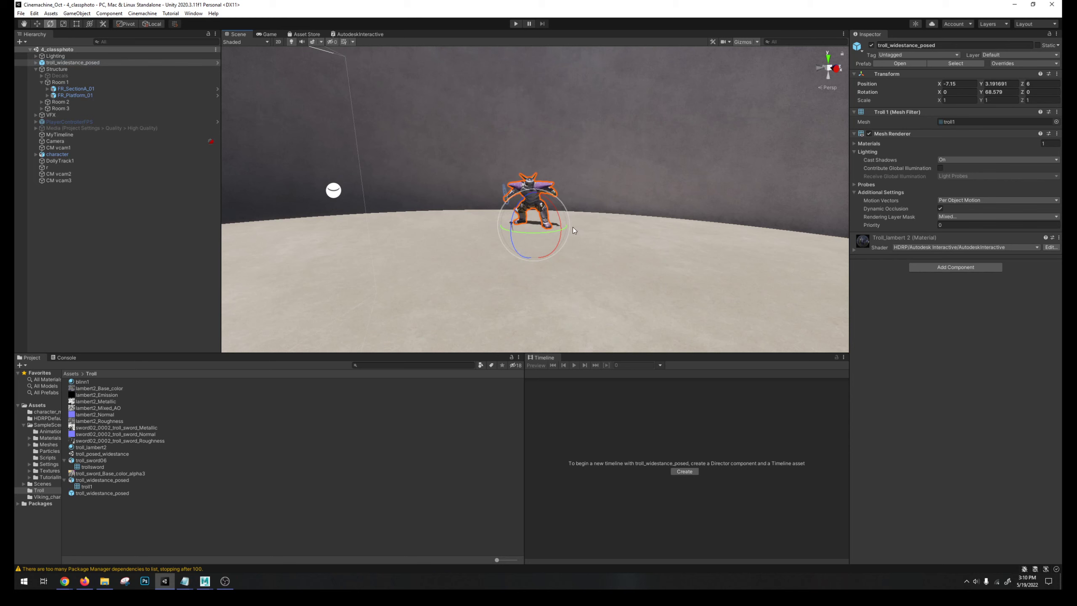
pyautogui.click(583, 195)
pyautogui.scroll(6, 580, 228)
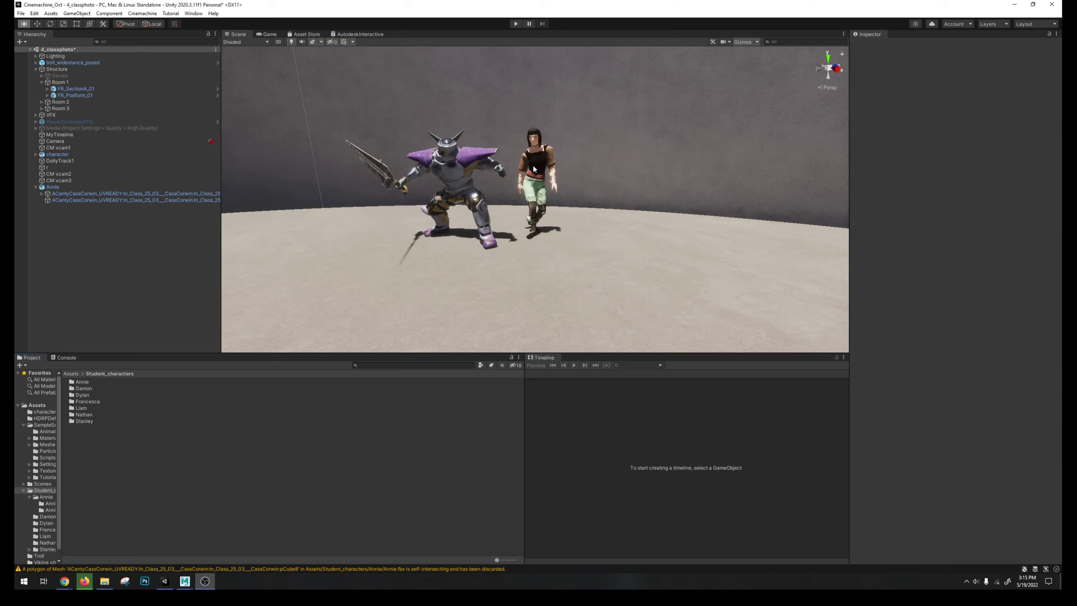
# Step: Drag EridusPose from the Damon folder into the scene beside the student and select it
pyautogui.click(554, 190)
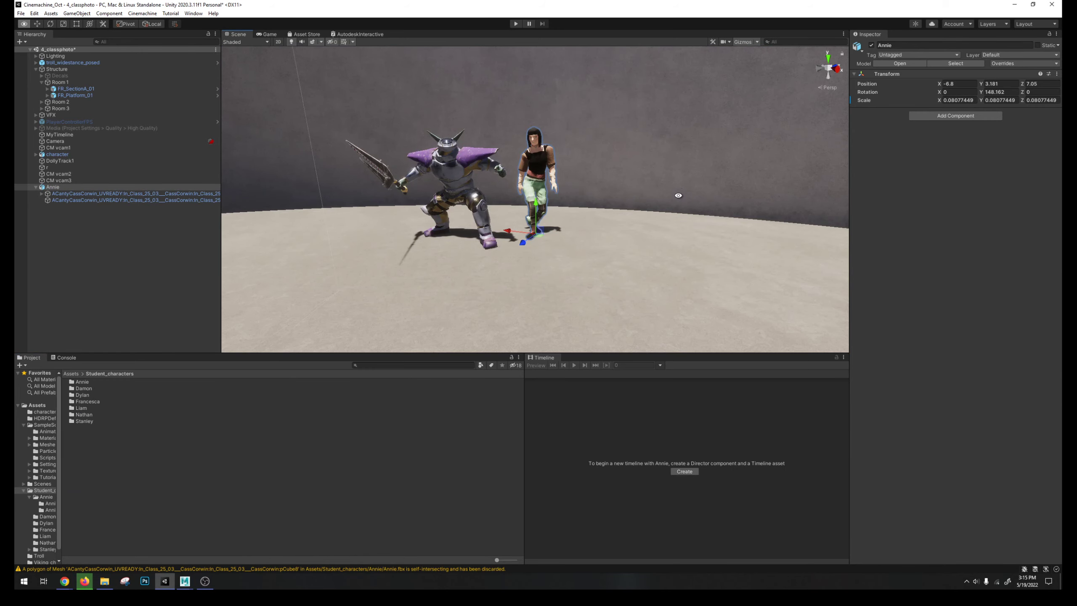
pyautogui.keyDown('alt'); pyautogui.moveTo(678, 198); pyautogui.dragTo(628, 230); pyautogui.keyUp('alt')
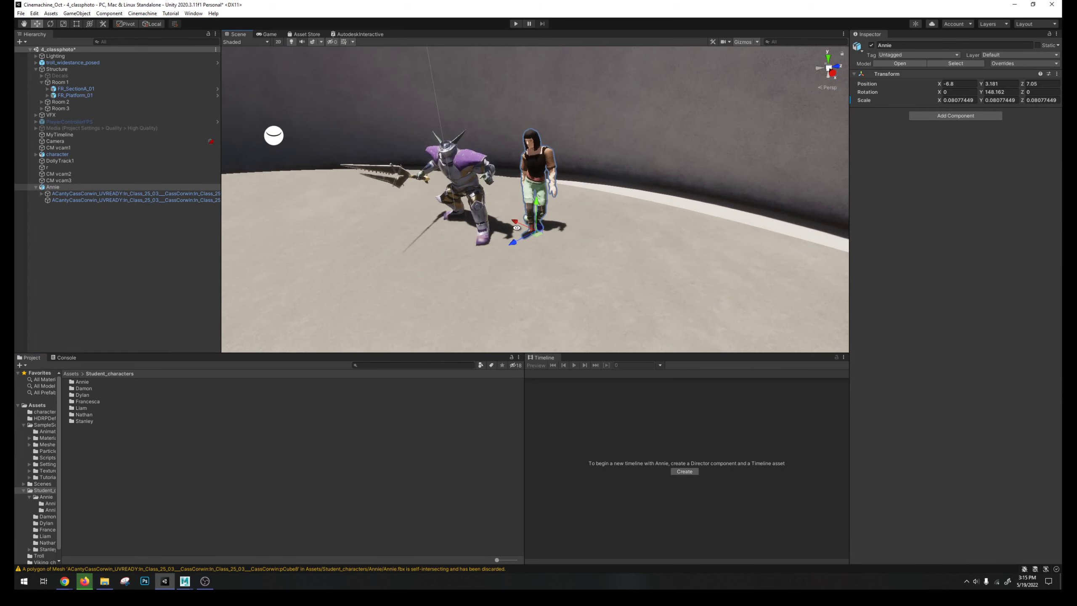
pyautogui.keyDown('alt'); pyautogui.moveTo(517, 228); pyautogui.dragTo(573, 206); pyautogui.keyUp('alt')
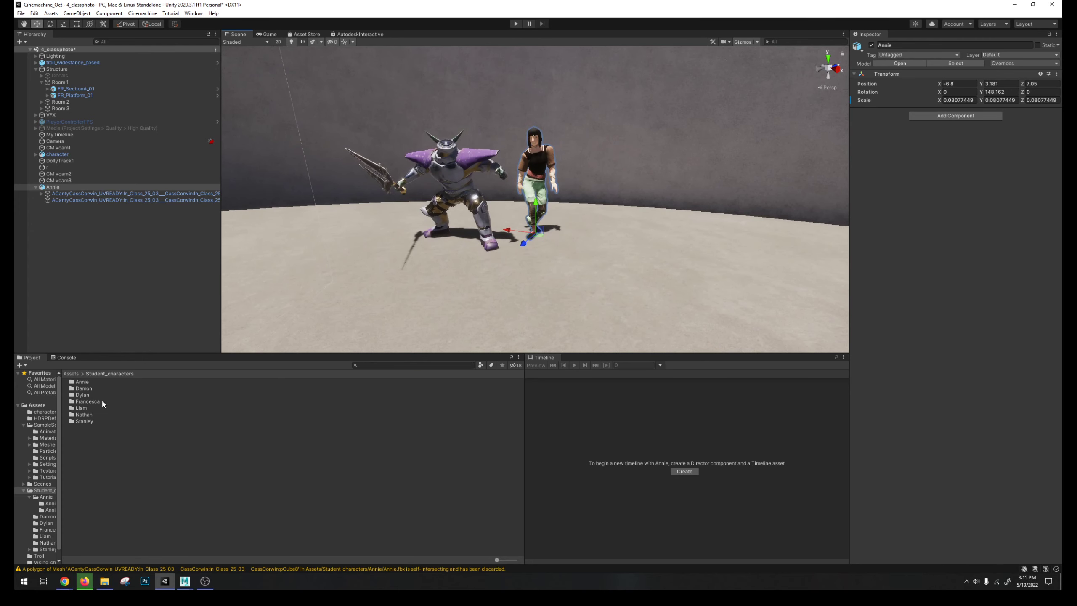
pyautogui.doubleClick(93, 388)
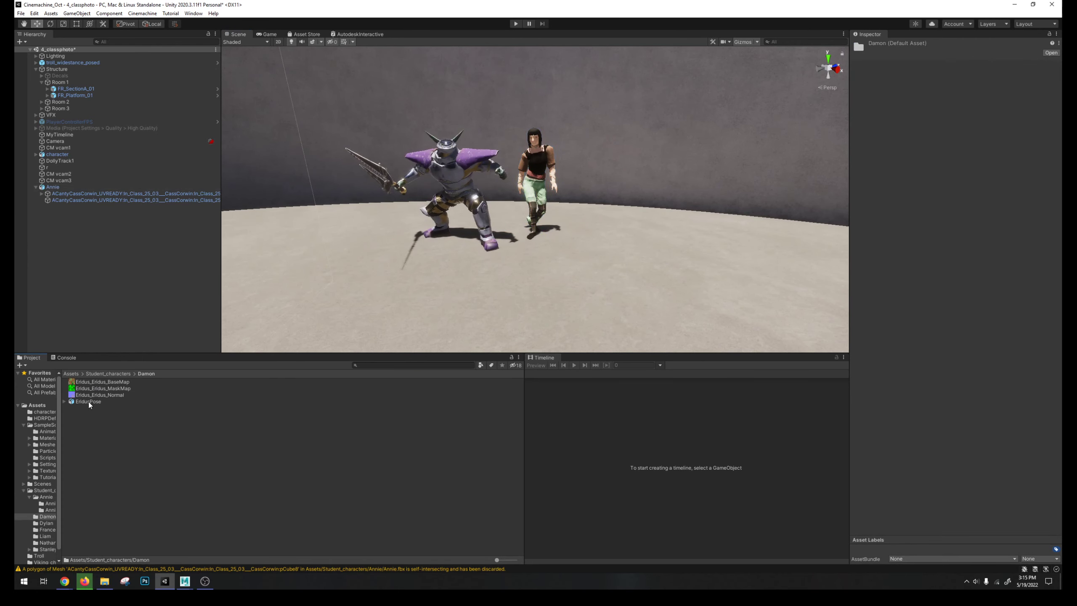
pyautogui.moveTo(89, 402); pyautogui.dragTo(375, 341)
pyautogui.press('e')
pyautogui.press('r')
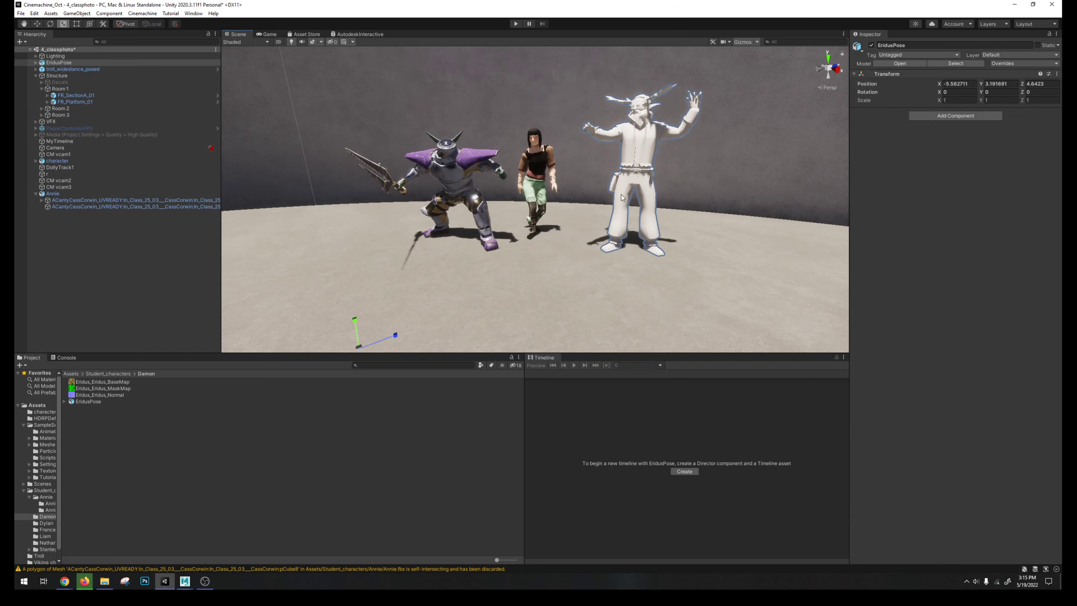
pyautogui.click(61, 64)
# Step: Create an empty parent for EridusPose and reposition it at the character's feet
pyautogui.rightClick(60, 64)
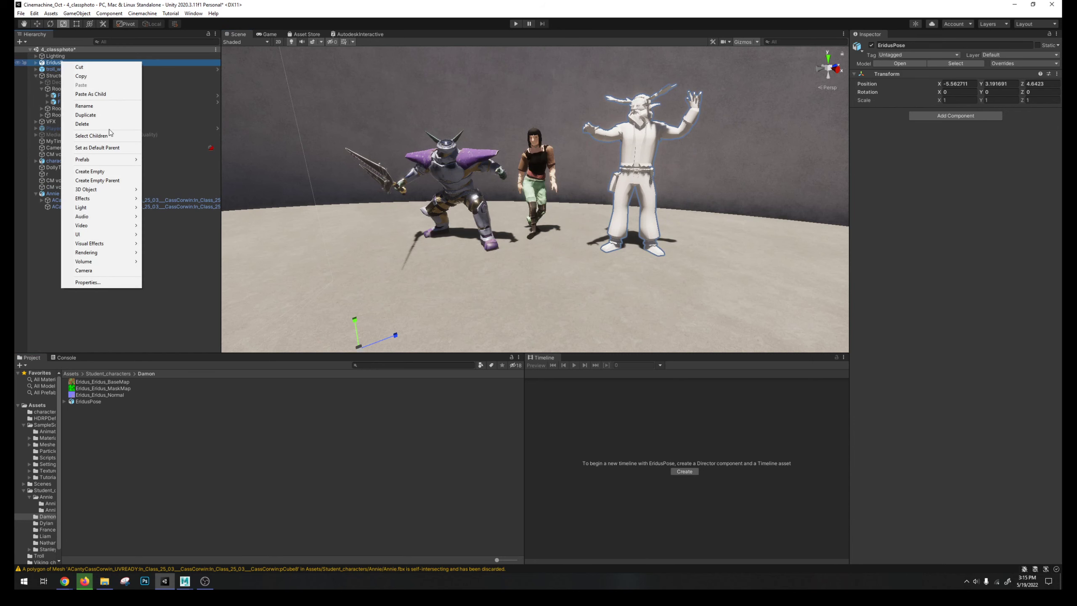
pyautogui.click(113, 180)
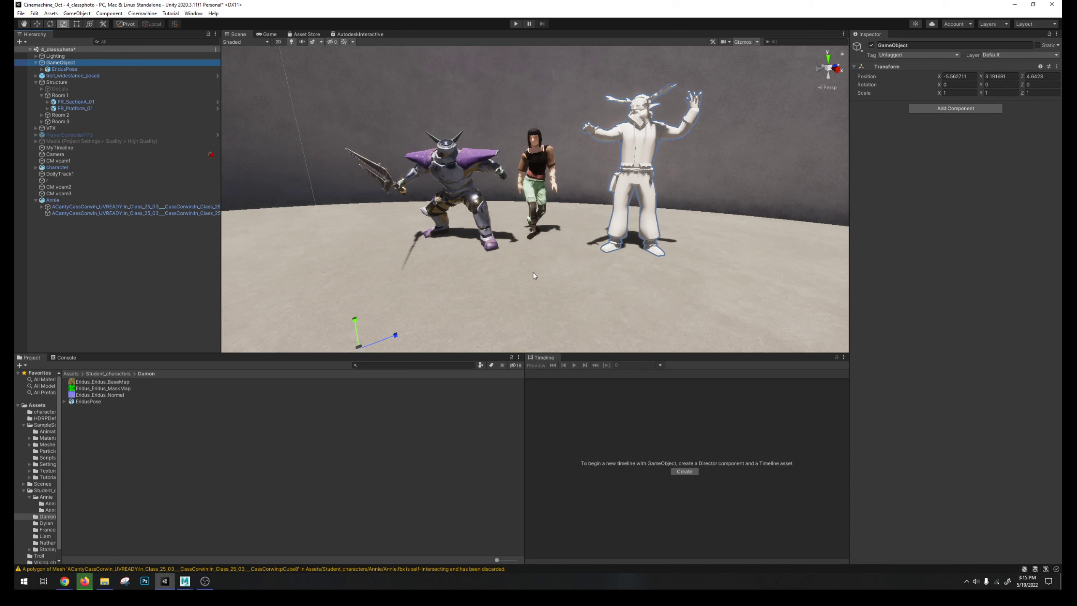
pyautogui.scroll(-3, 500, 280)
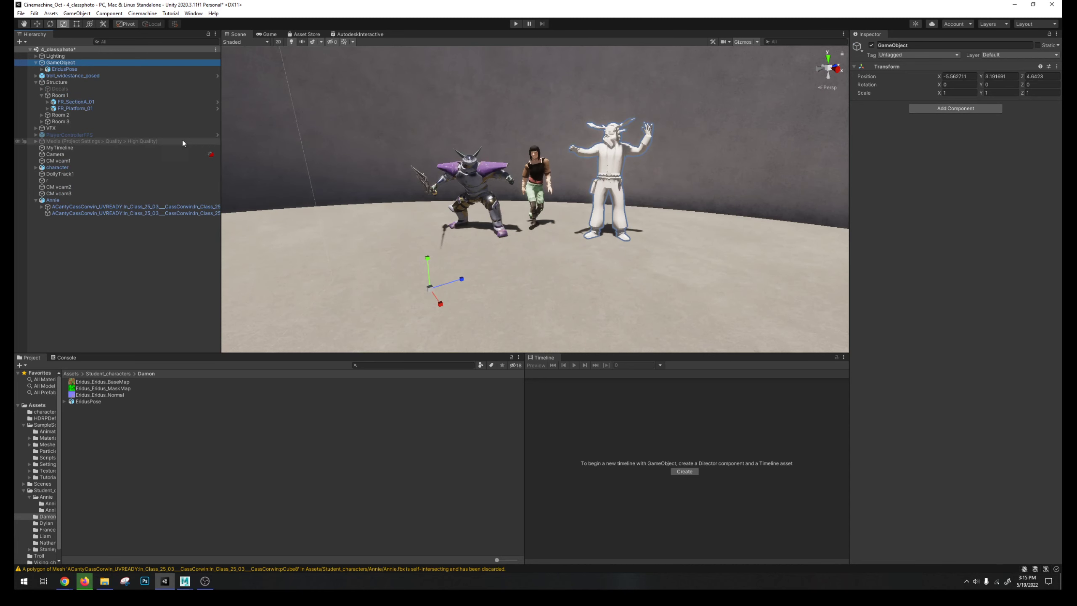
pyautogui.click(64, 68)
pyautogui.moveTo(60, 62); pyautogui.dragTo(82, 271)
pyautogui.press('e')
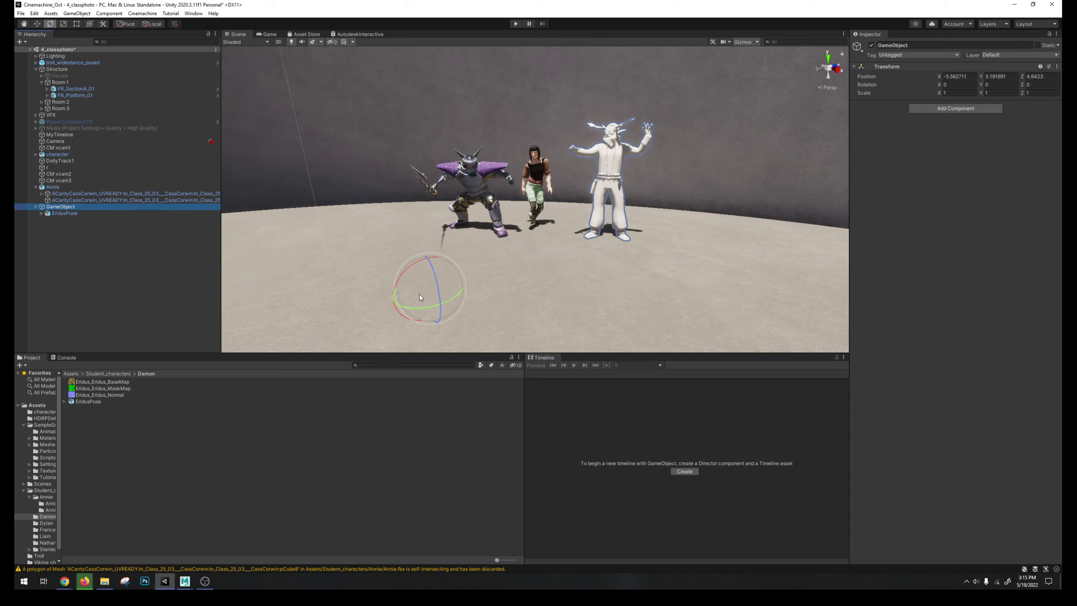
pyautogui.press('w')
pyautogui.moveTo(433, 292); pyautogui.dragTo(447, 290)
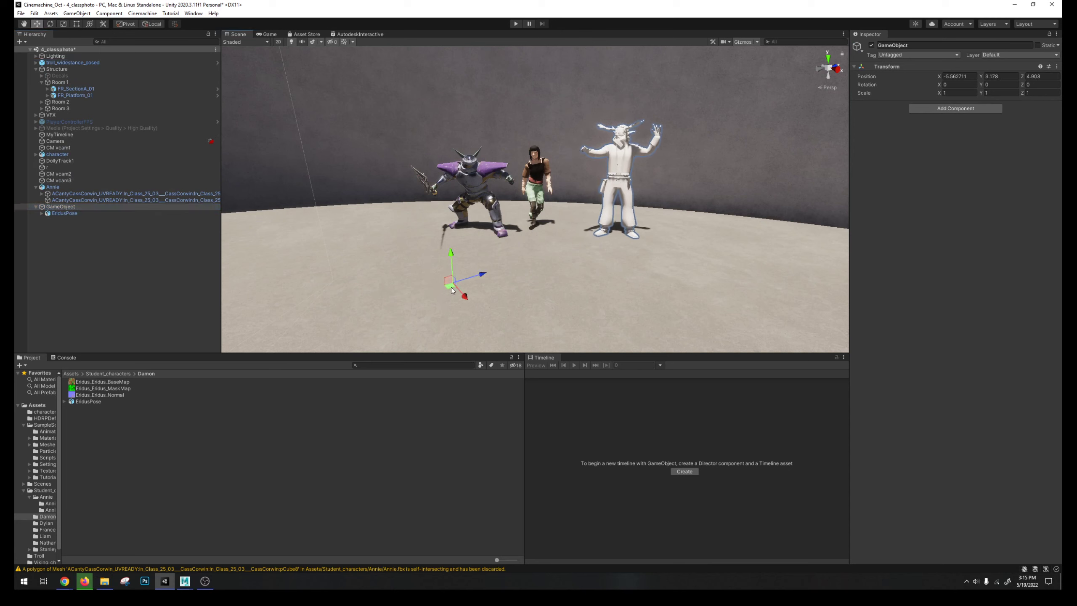
pyautogui.moveTo(64, 213); pyautogui.dragTo(73, 242)
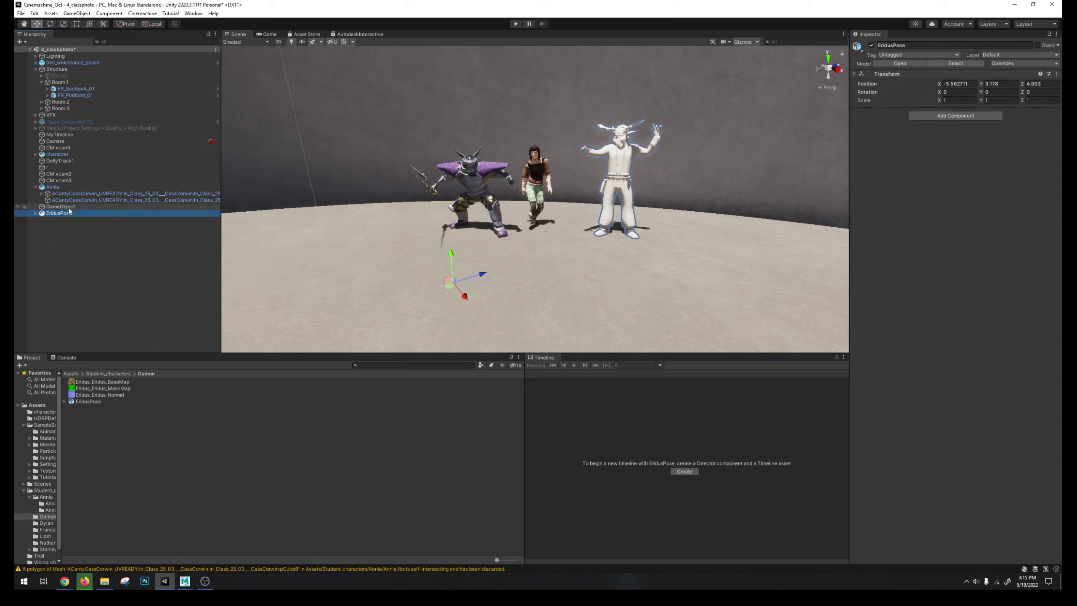
pyautogui.click(61, 207)
pyautogui.moveTo(462, 285); pyautogui.dragTo(620, 235)
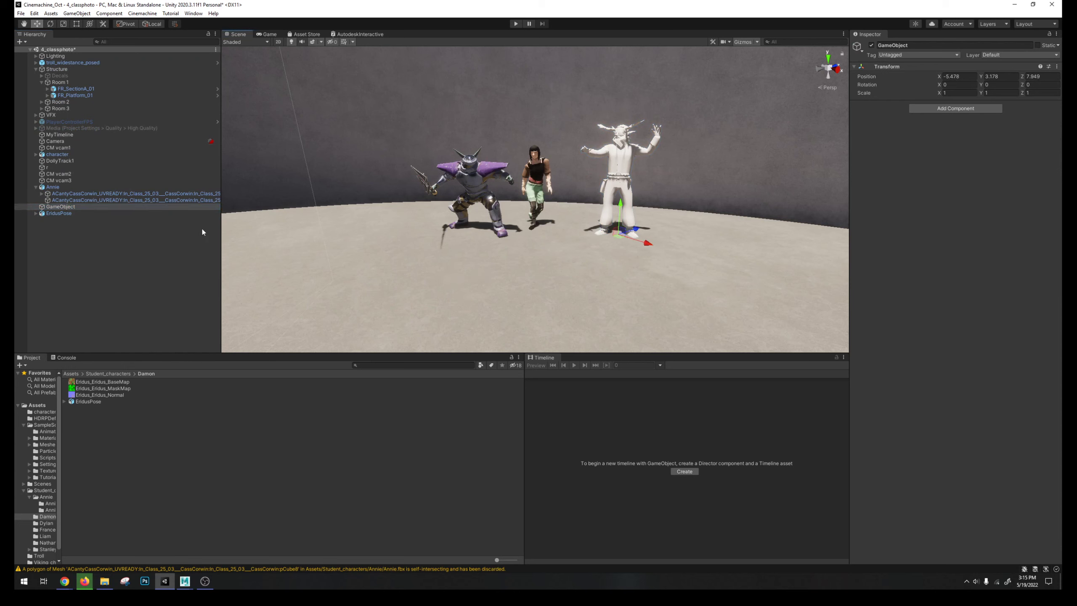
pyautogui.moveTo(72, 214); pyautogui.dragTo(63, 207)
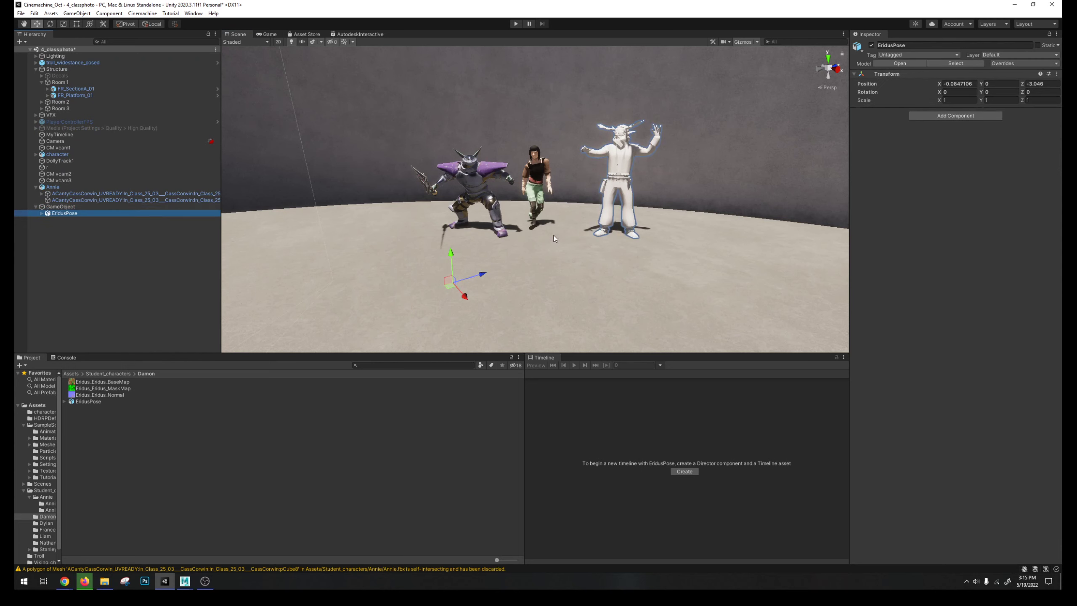
# Step: Scale the EridusPose parent group to 0.8645 and turn it about -35 degrees
pyautogui.press('Left')
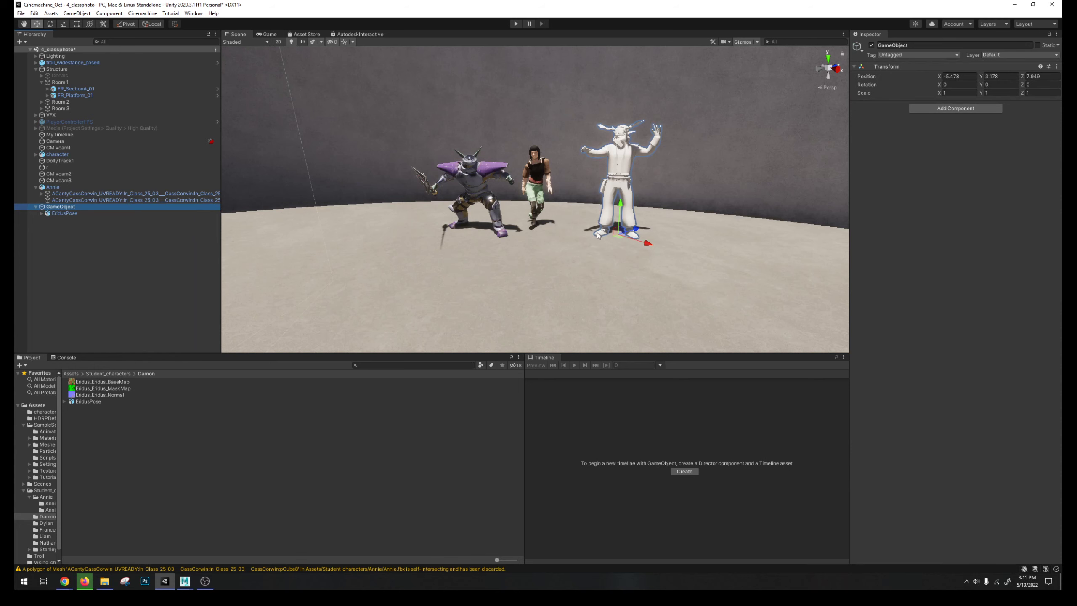
pyautogui.press('r')
pyautogui.moveTo(624, 238); pyautogui.dragTo(662, 232)
pyautogui.press('e')
pyautogui.press('w')
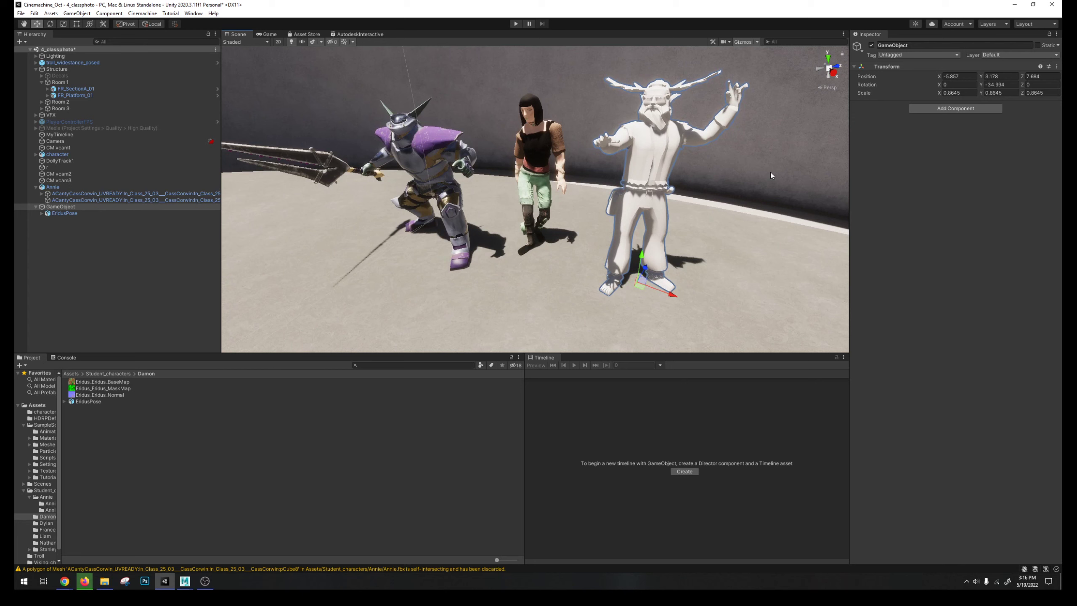
pyautogui.keyDown('alt'); pyautogui.moveTo(698, 67); pyautogui.dragTo(667, 180); pyautogui.keyUp('alt')
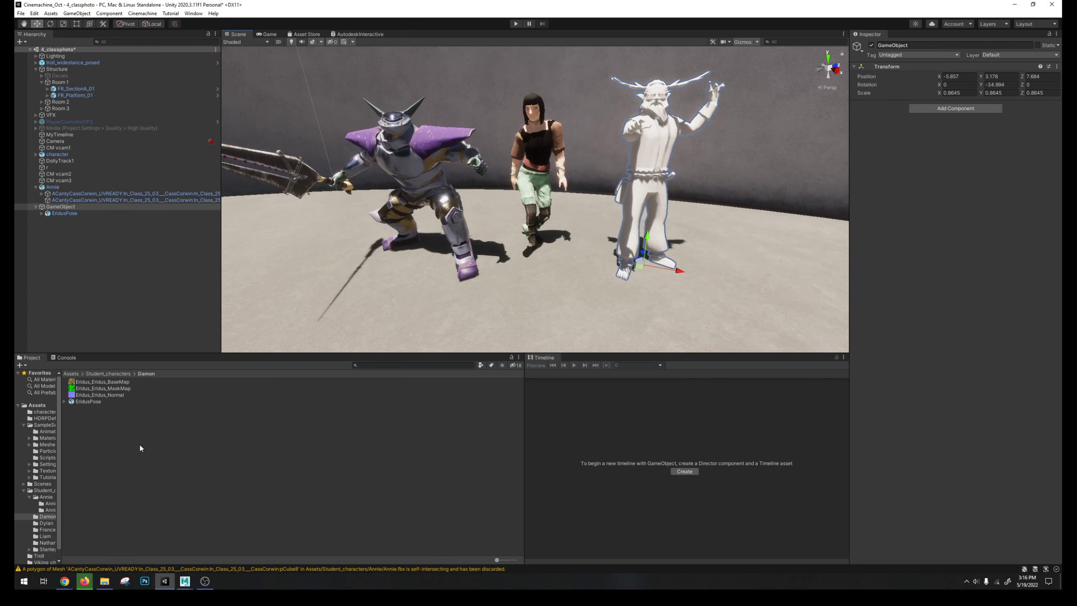
# Step: Extract lambert3 from the EridusPose model into the Damon folder as lambert3.mat and select it
pyautogui.click(64, 401)
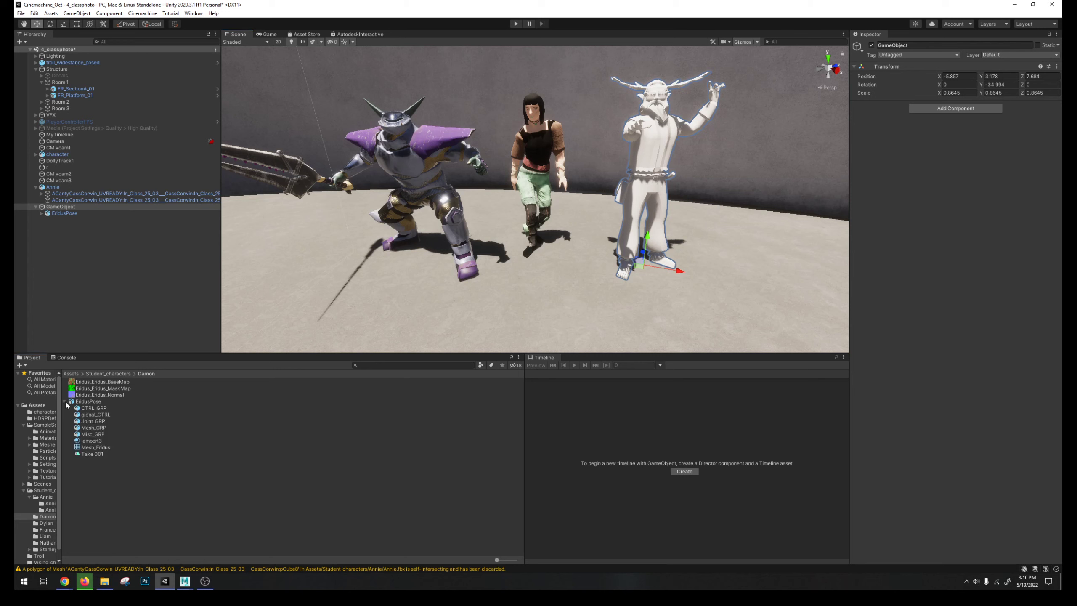
pyautogui.click(102, 441)
pyautogui.rightClick(95, 441)
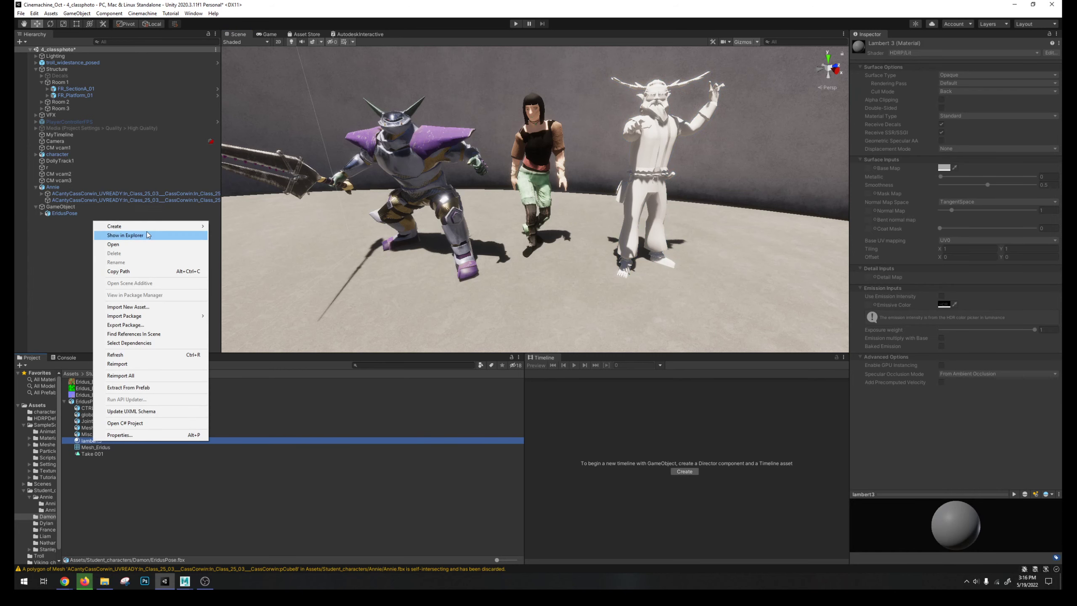
pyautogui.click(136, 245)
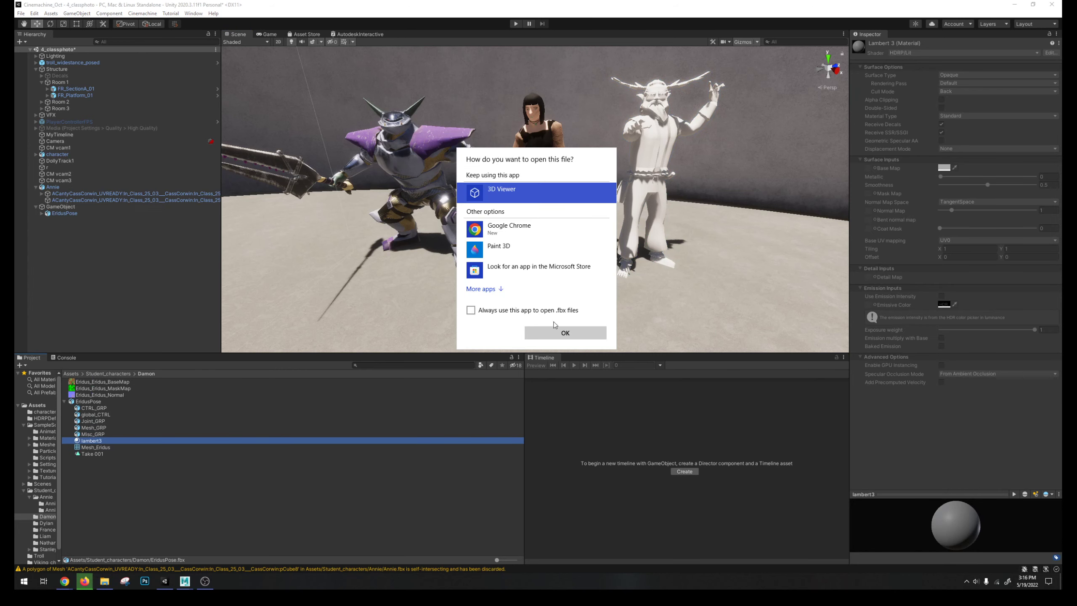
pyautogui.click(556, 334)
pyautogui.rightClick(94, 439)
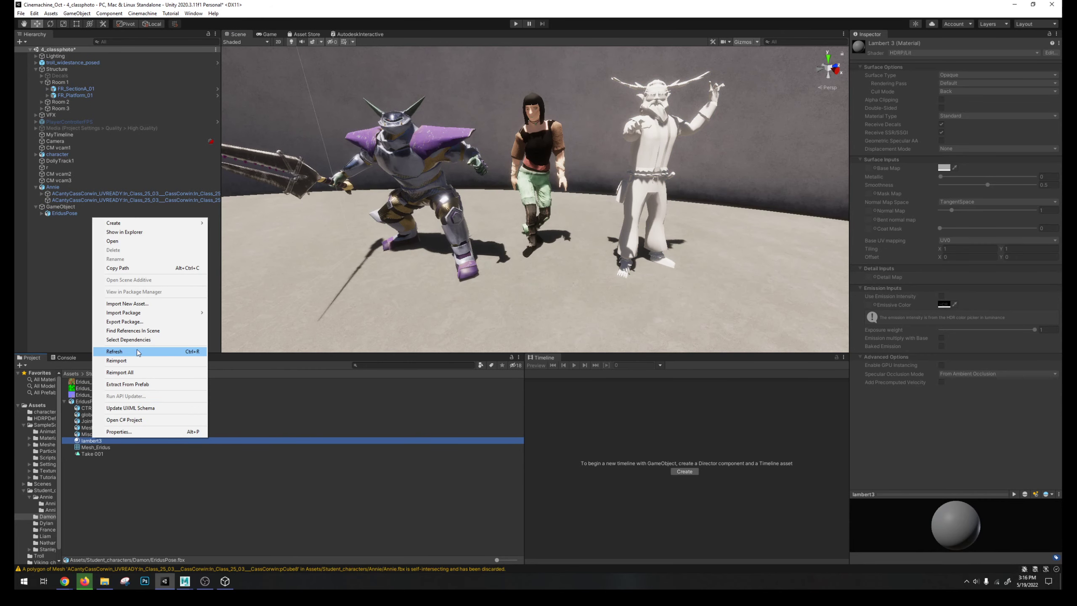
pyautogui.click(127, 384)
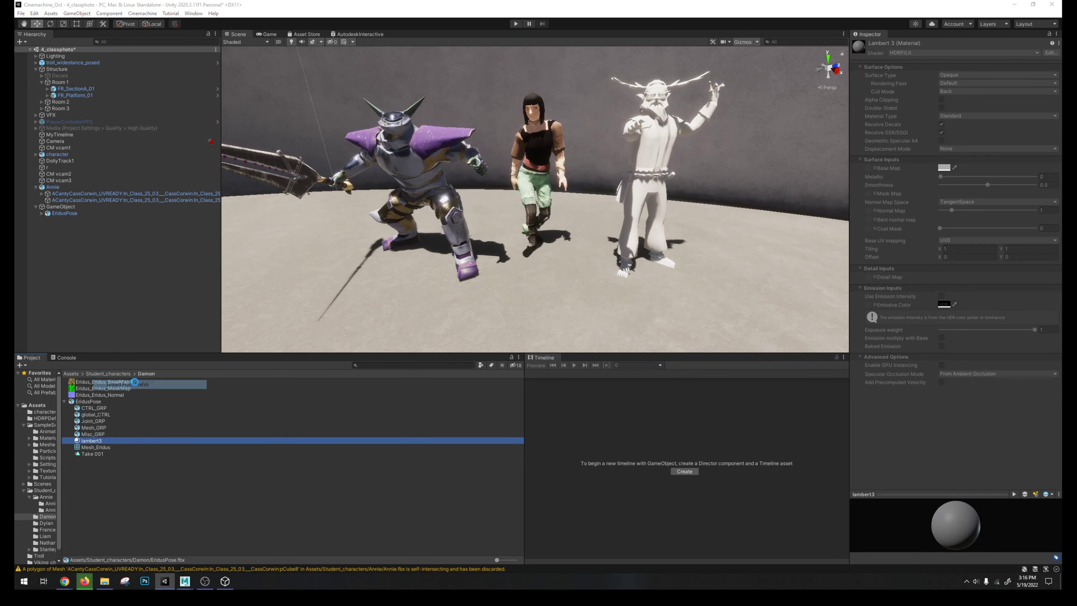
pyautogui.click(584, 333)
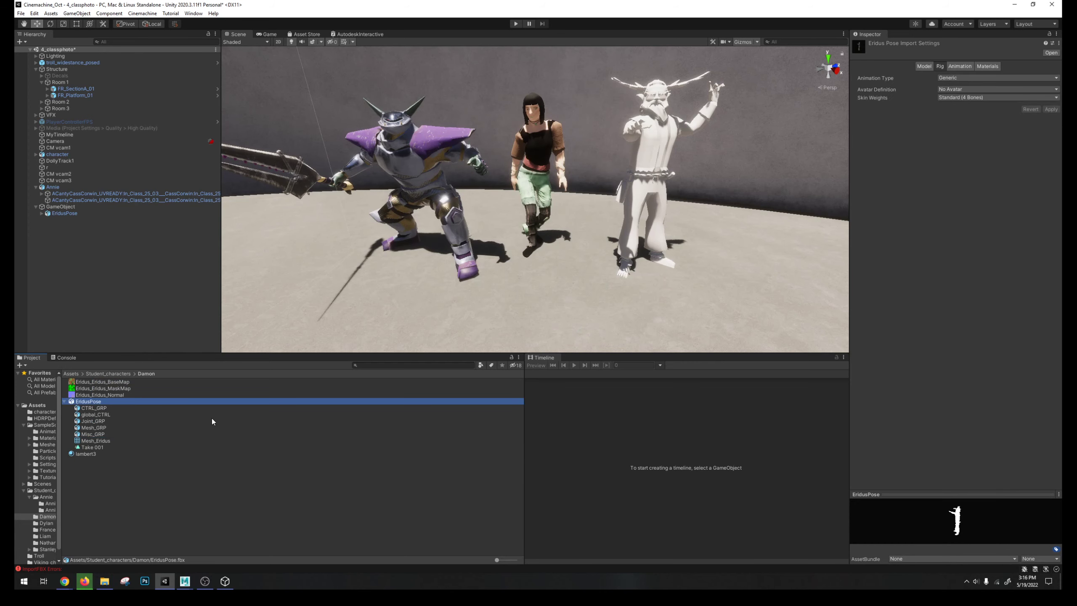
pyautogui.click(89, 453)
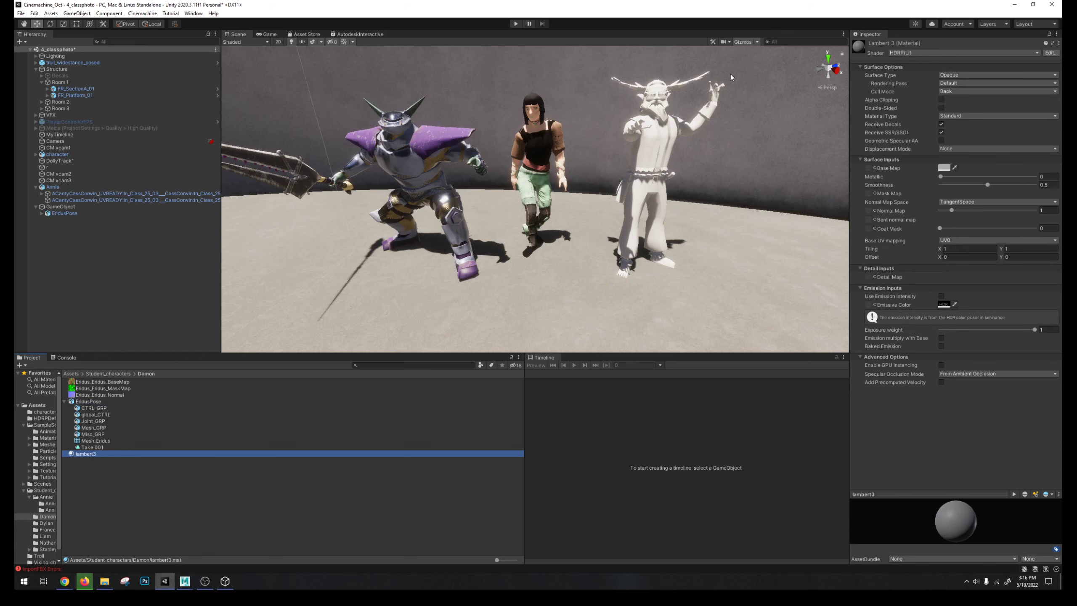
# Step: Switch the lambert3 material to the HDRP AutodeskInteractive shader
pyautogui.click(948, 54)
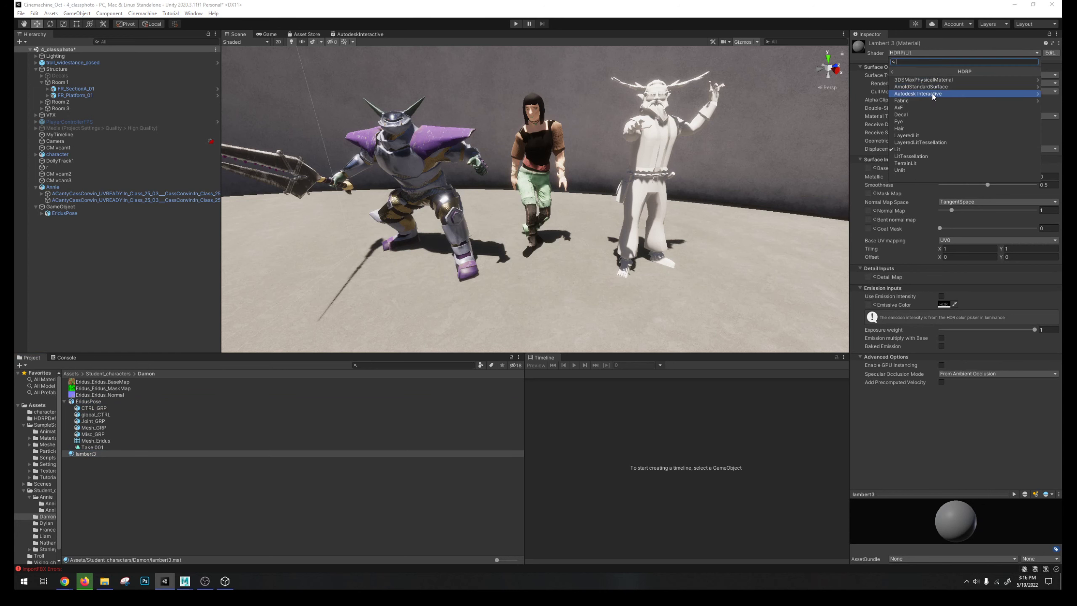
pyautogui.click(932, 95)
pyautogui.click(921, 80)
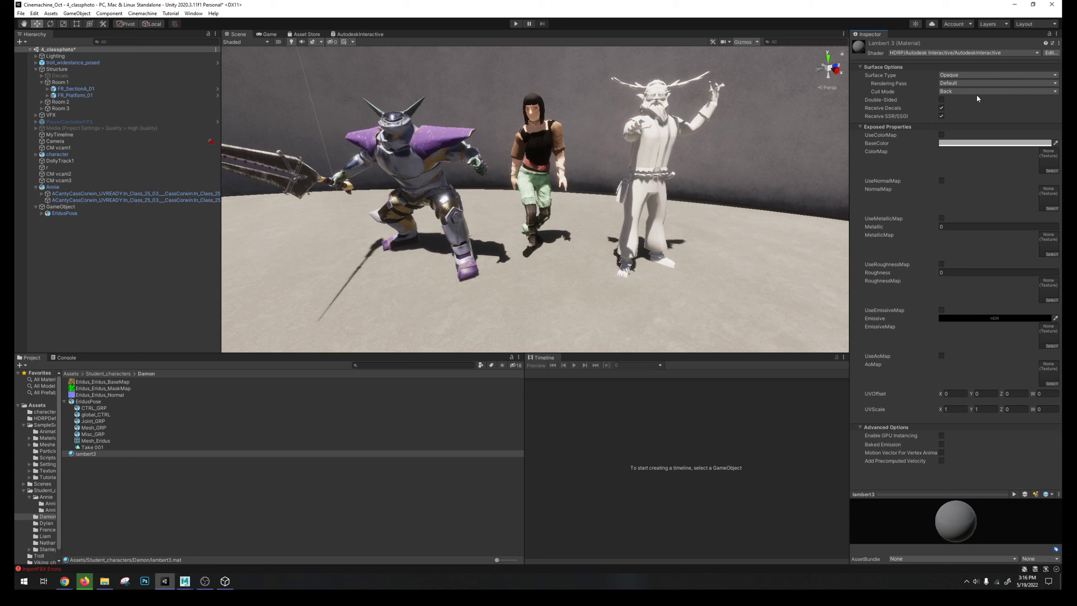
# Step: Assign Eridus BaseMap, MaskMap and Normal as colour, roughness and normal maps, enabling the normal map
pyautogui.moveTo(107, 386); pyautogui.dragTo(1046, 165)
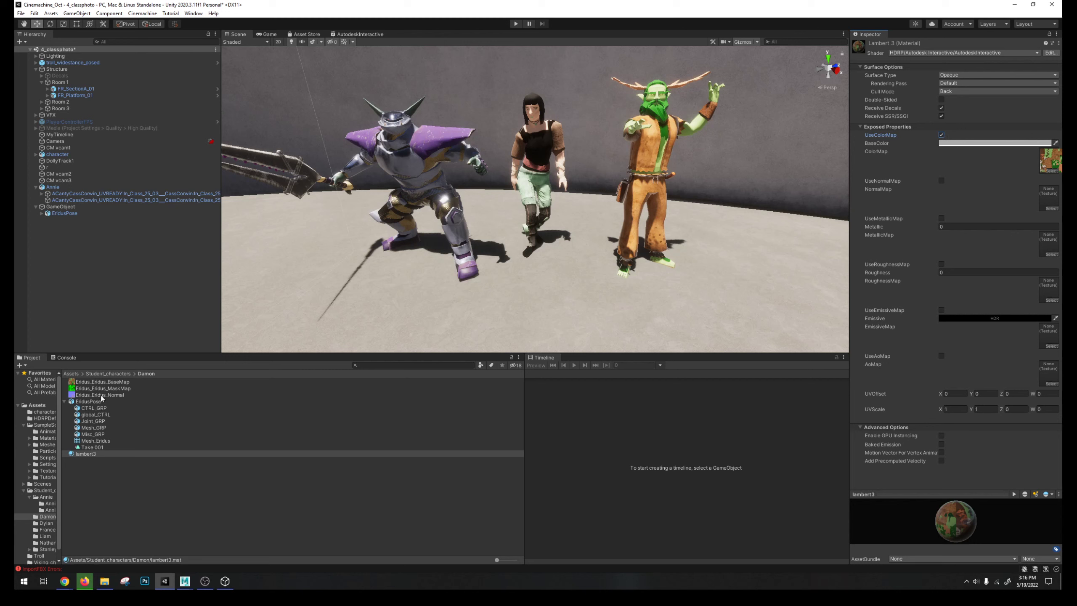
pyautogui.moveTo(101, 388); pyautogui.dragTo(1045, 289)
pyautogui.moveTo(113, 391); pyautogui.dragTo(1048, 198)
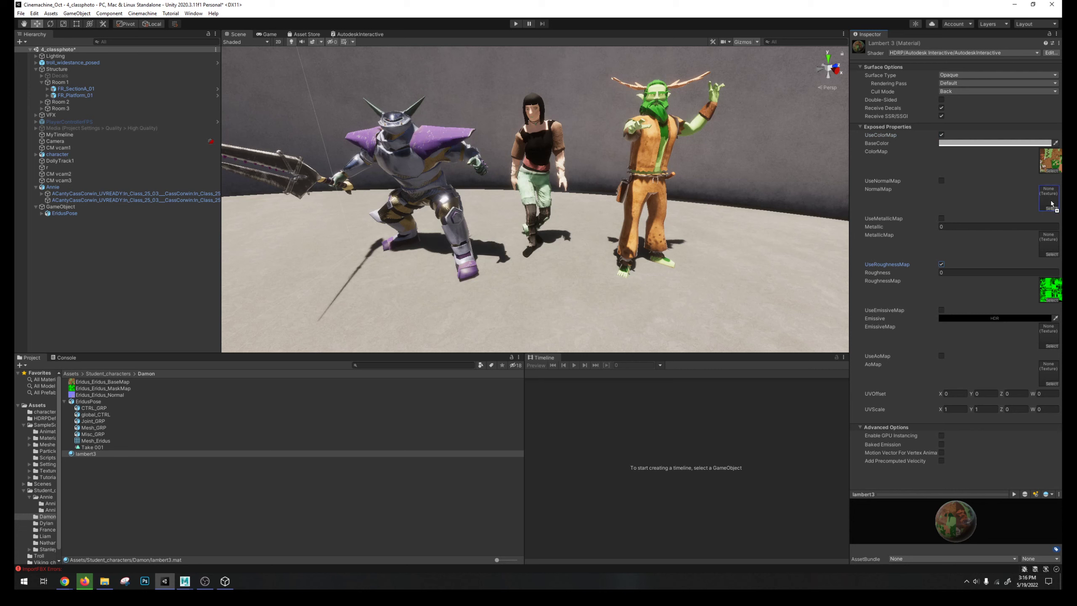
pyautogui.click(940, 181)
pyautogui.click(1044, 223)
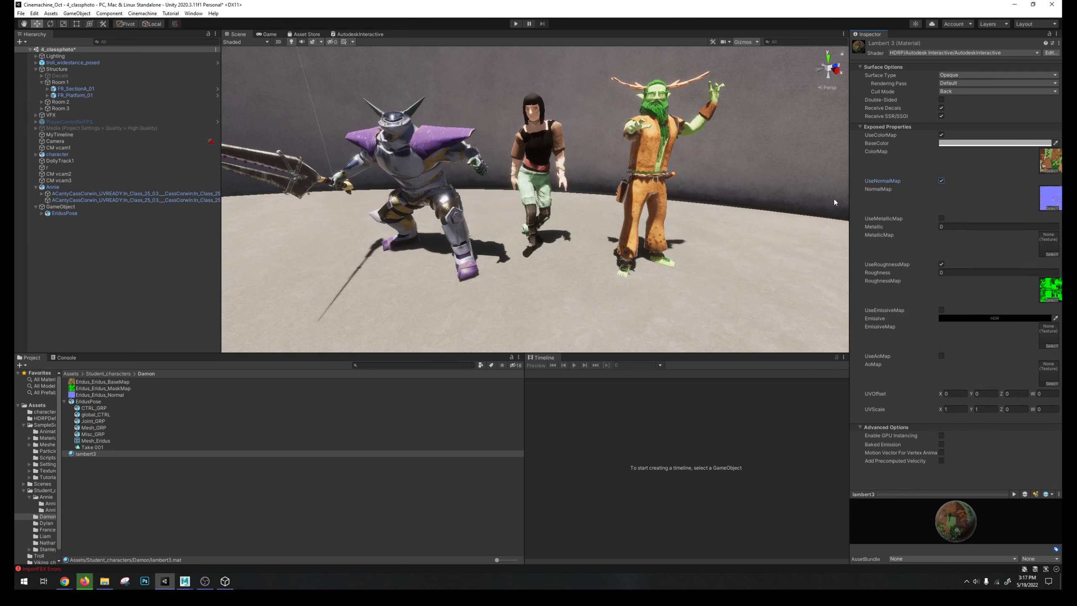
pyautogui.keyDown('alt'); pyautogui.moveTo(752, 219); pyautogui.dragTo(636, 230); pyautogui.keyUp('alt')
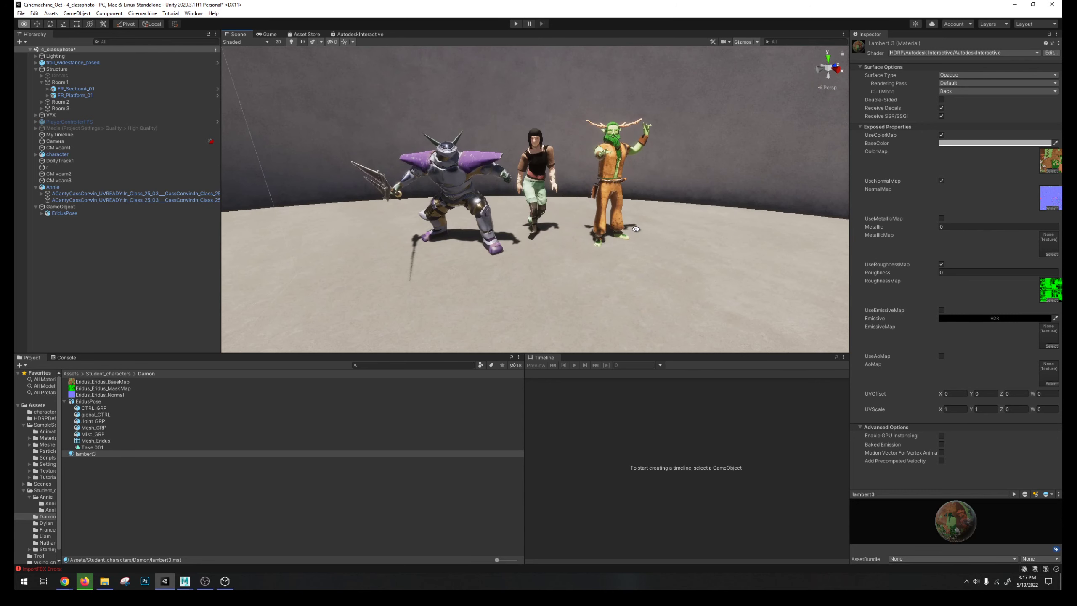
pyautogui.click(111, 374)
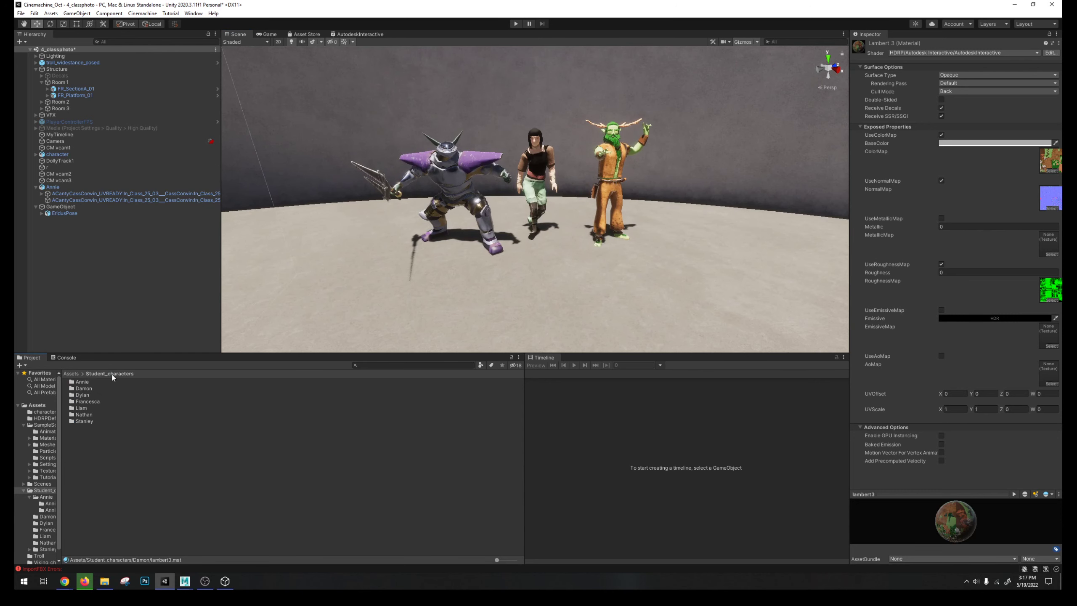
pyautogui.doubleClick(86, 395)
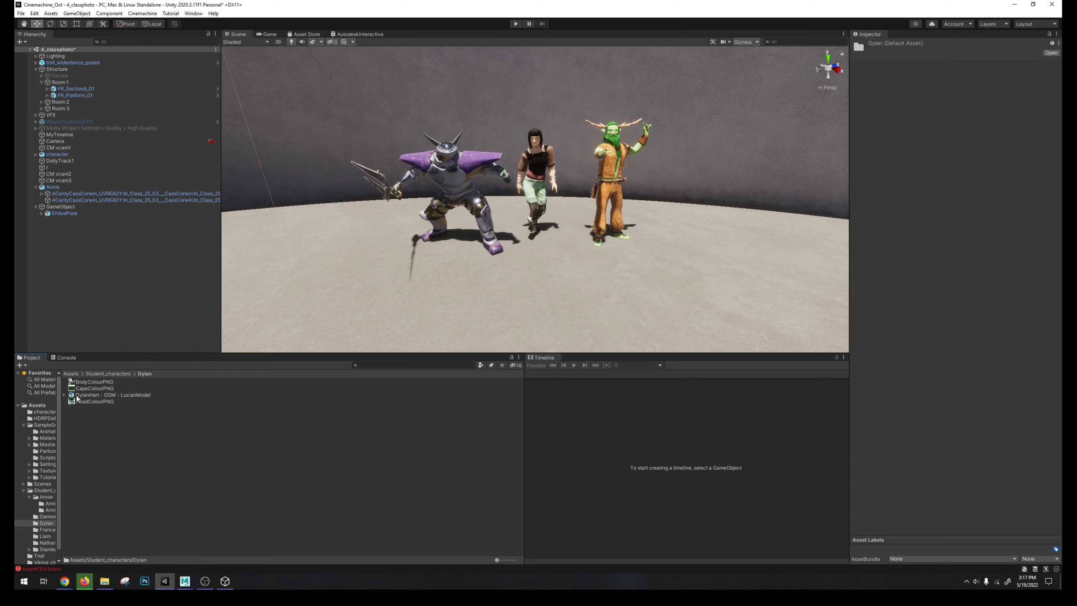
pyautogui.moveTo(78, 395); pyautogui.dragTo(132, 268)
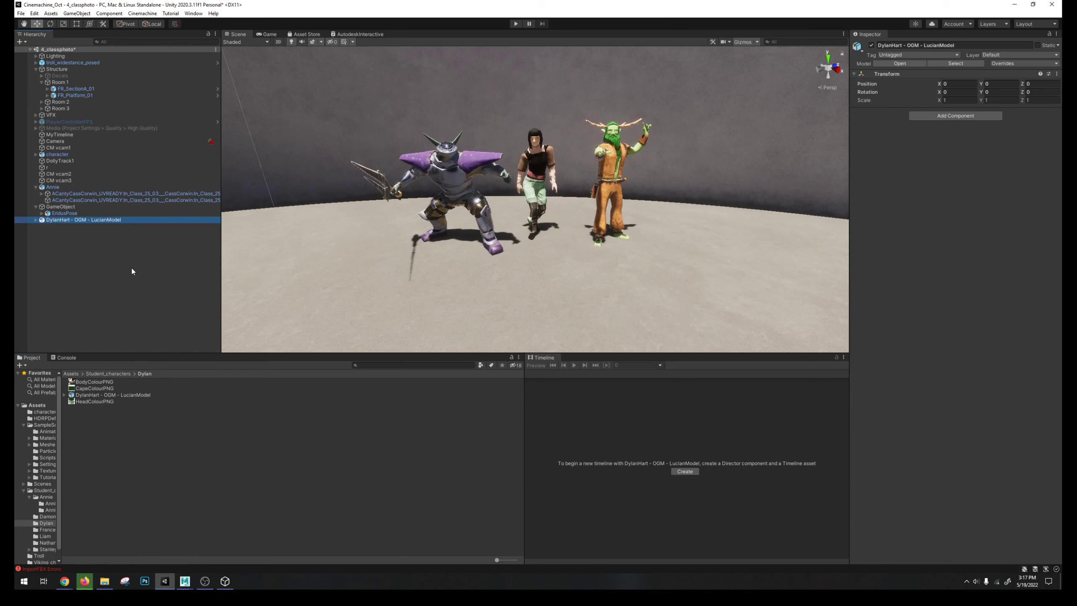
pyautogui.click(64, 395)
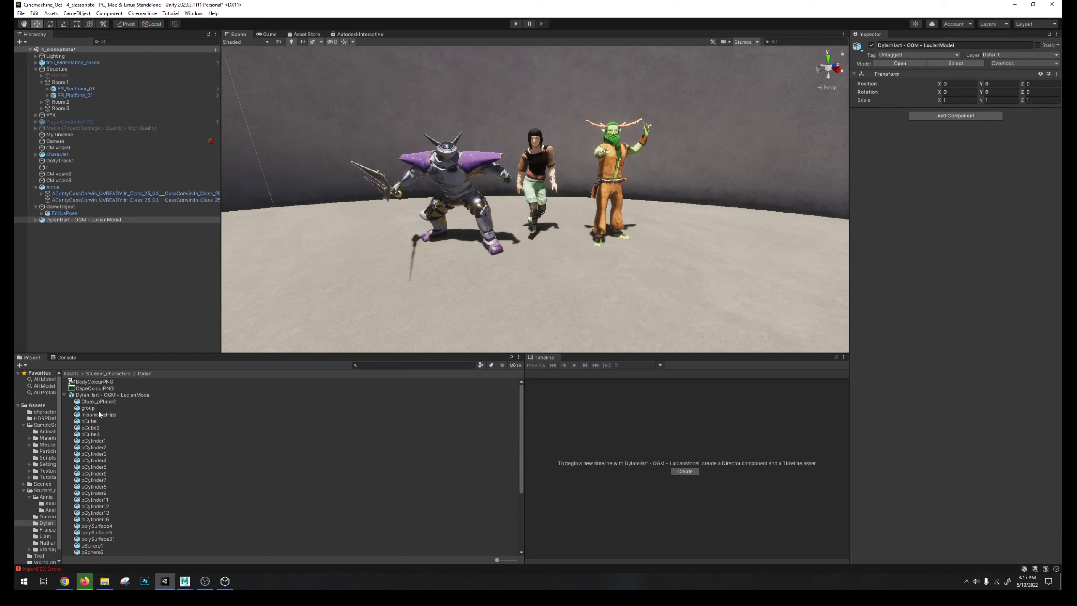
pyautogui.scroll(-5, 102, 444)
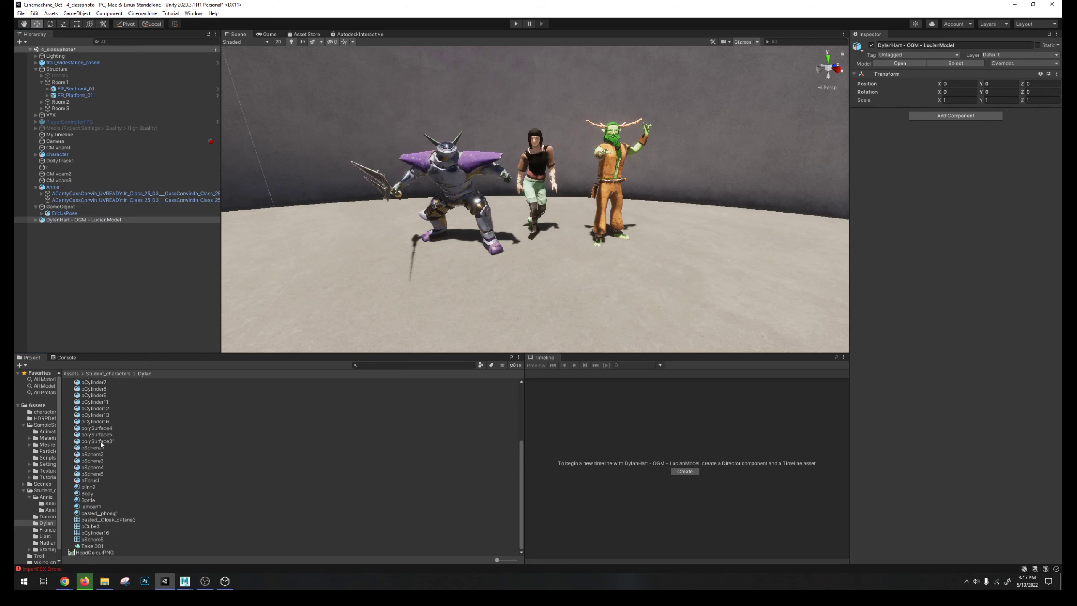
pyautogui.click(91, 494)
pyautogui.click(93, 500)
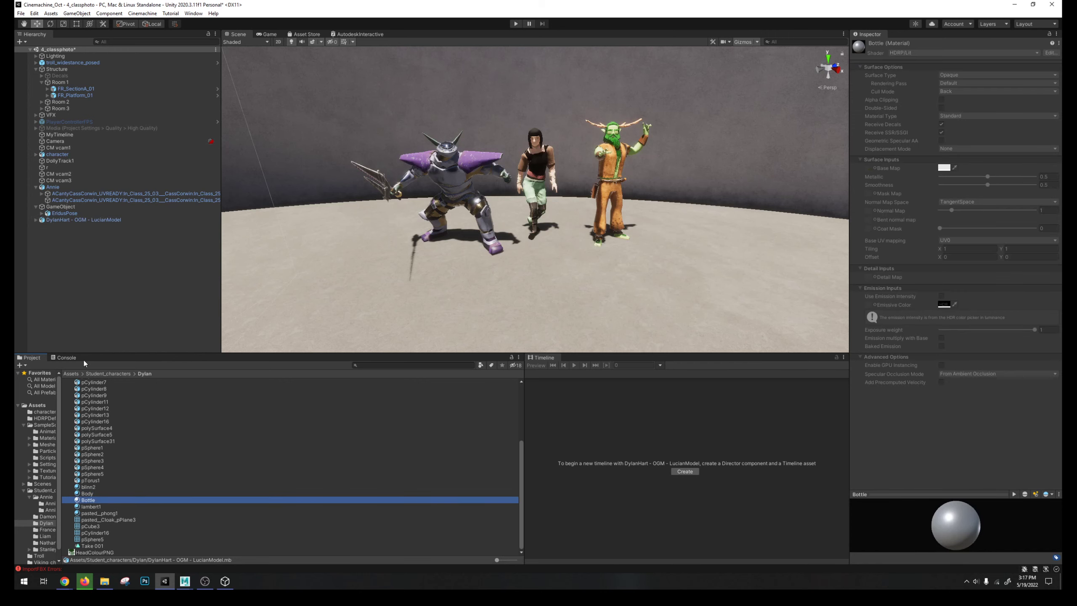
pyautogui.click(73, 220)
pyautogui.press('f')
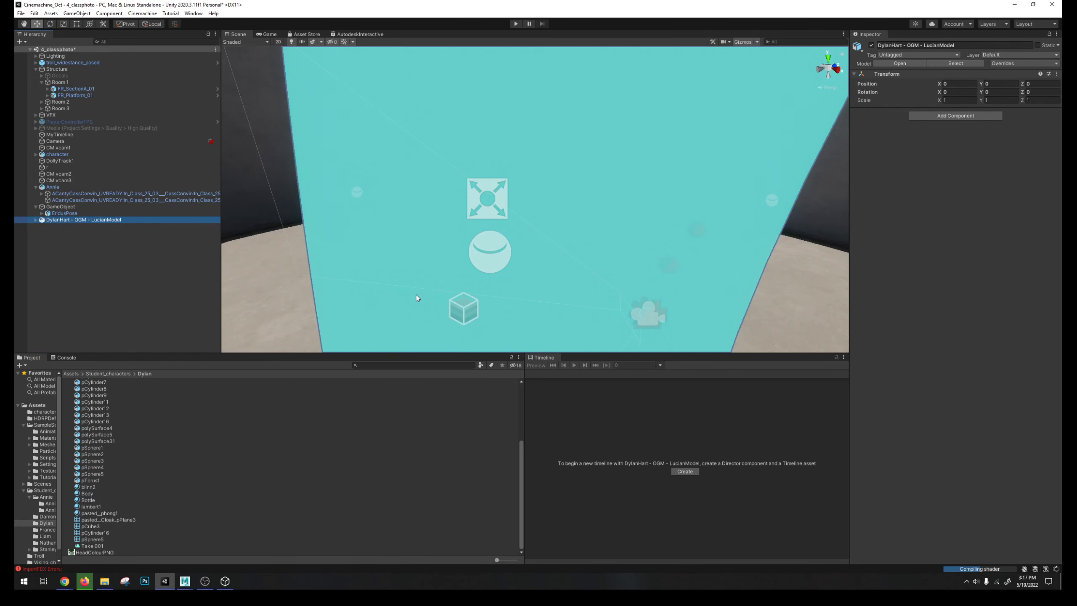
pyautogui.keyDown('alt'); pyautogui.moveTo(417, 295); pyautogui.dragTo(558, 225); pyautogui.keyUp('alt')
pyautogui.press('r')
pyautogui.press('w')
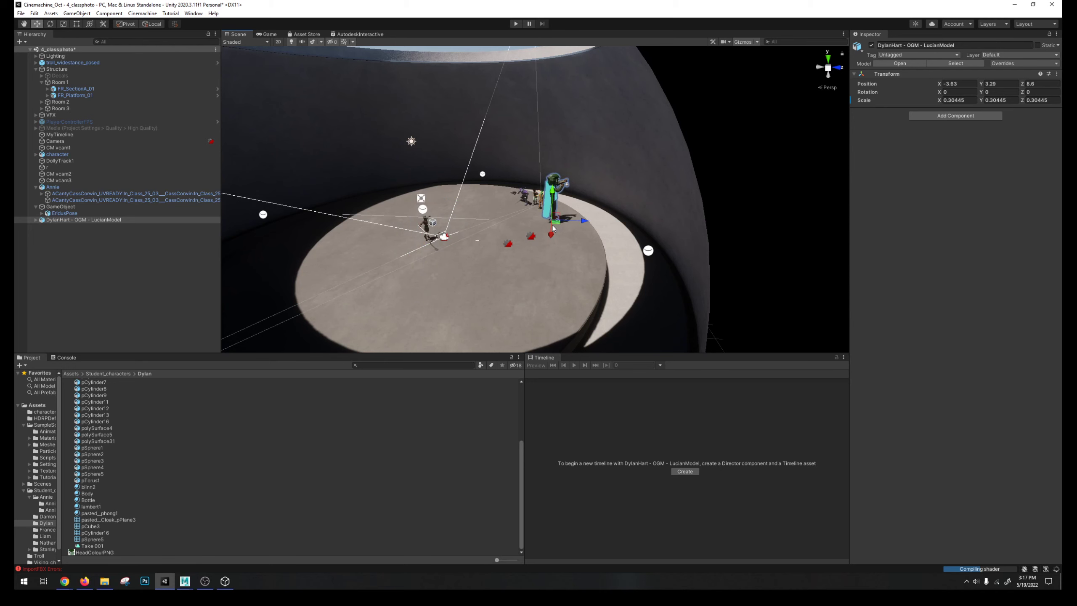
pyautogui.press('f')
pyautogui.press('e')
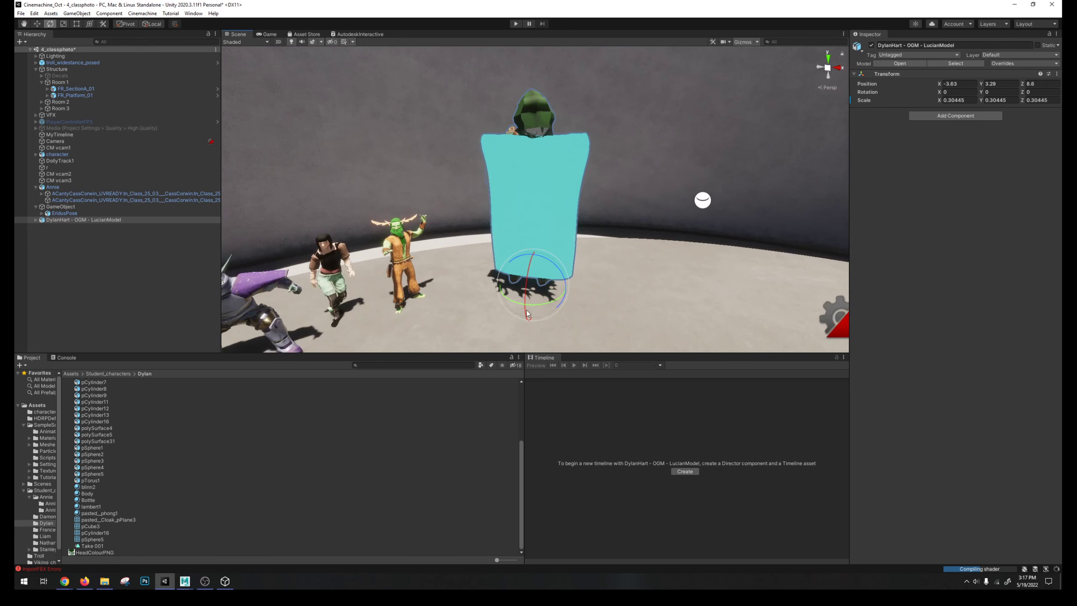
pyautogui.moveTo(528, 314); pyautogui.dragTo(772, 258)
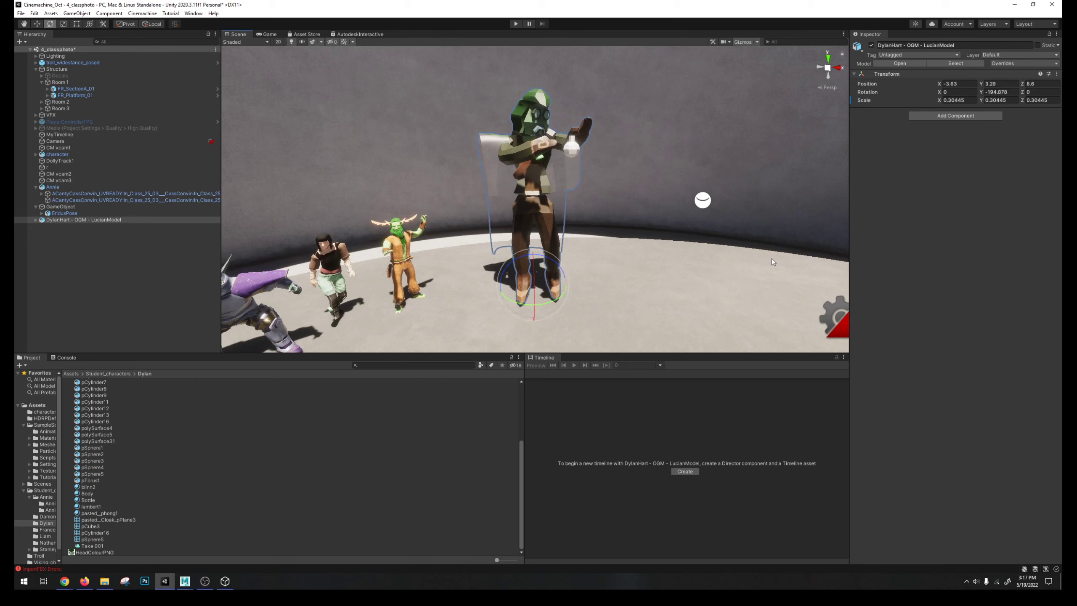
pyautogui.press('r')
pyautogui.moveTo(534, 280); pyautogui.dragTo(624, 318)
pyautogui.press('w')
pyautogui.keyDown('alt'); pyautogui.moveTo(624, 318); pyautogui.dragTo(827, 292); pyautogui.keyUp('alt')
pyautogui.scroll(3, 559, 246)
pyautogui.press('r')
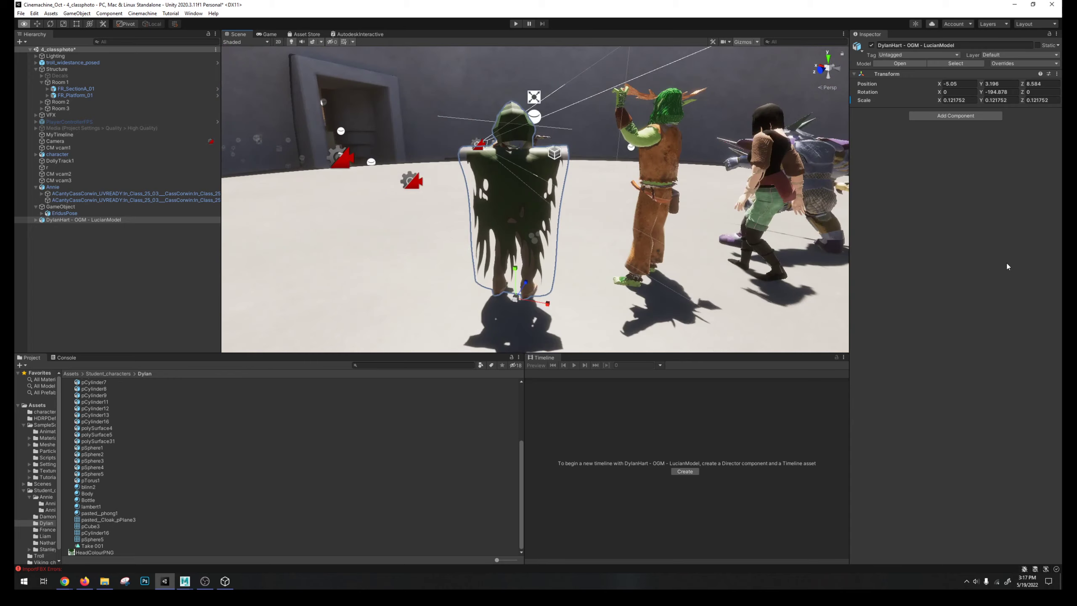
pyautogui.keyDown('alt'); pyautogui.moveTo(1007, 266); pyautogui.dragTo(591, 256); pyautogui.keyUp('alt')
pyautogui.scroll(-3, 591, 256)
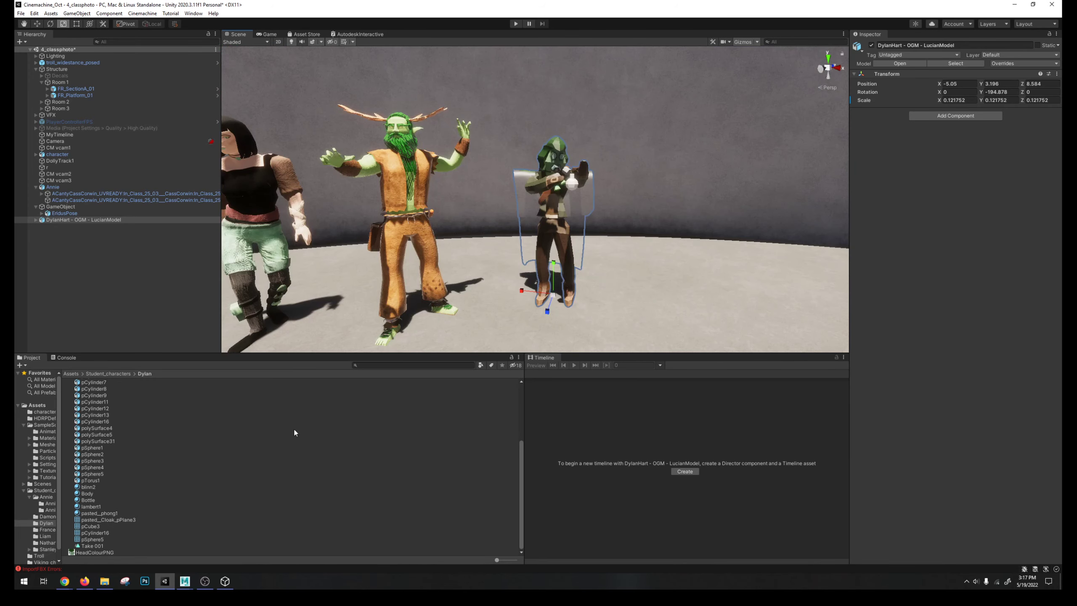
pyautogui.click(96, 514)
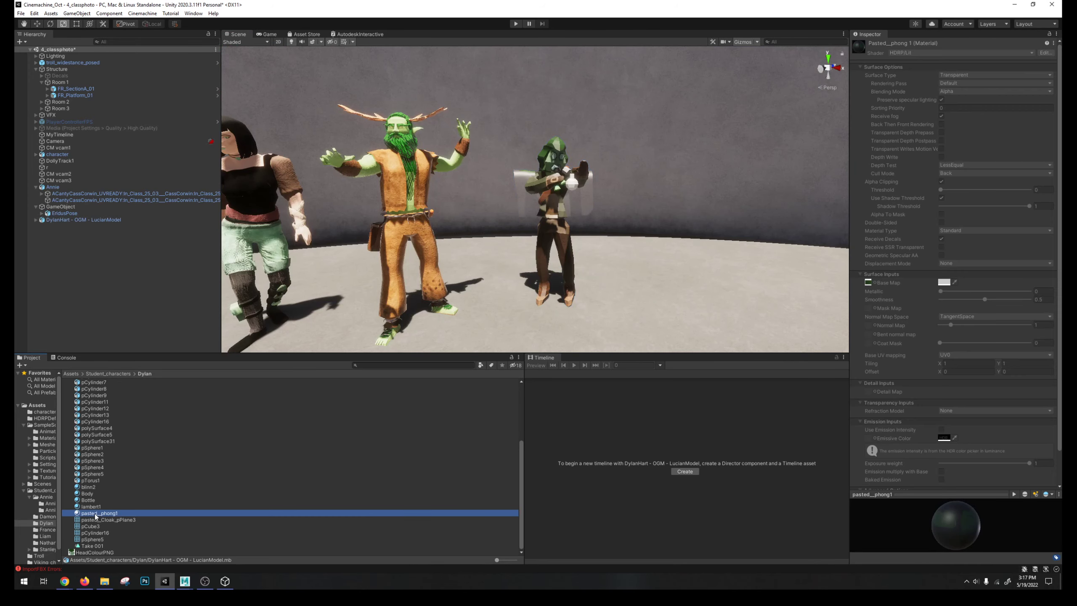
pyautogui.click(96, 507)
pyautogui.click(94, 501)
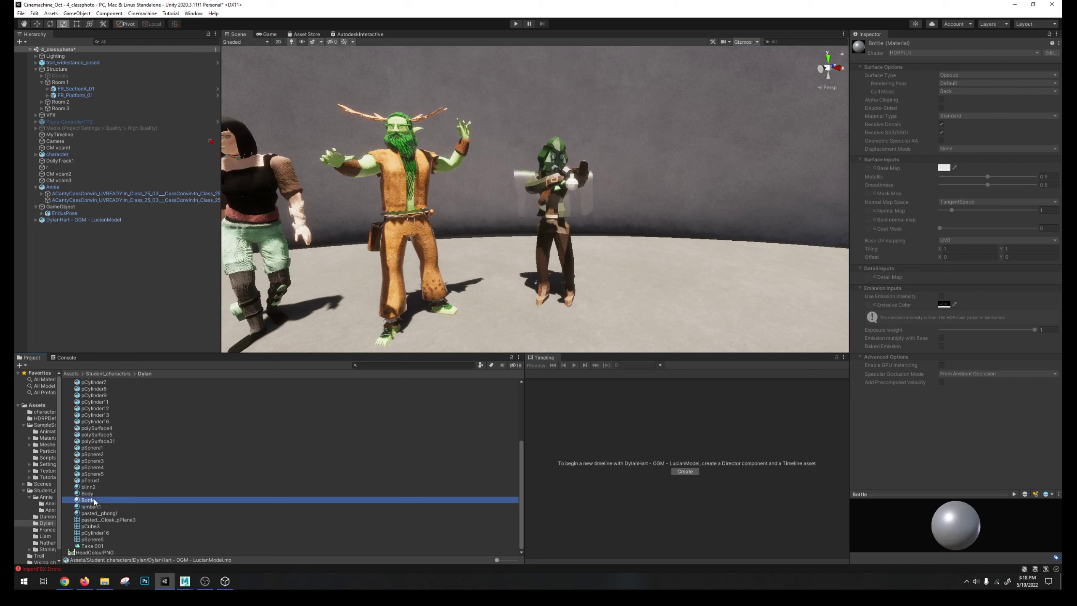
pyautogui.click(97, 494)
pyautogui.press('Up')
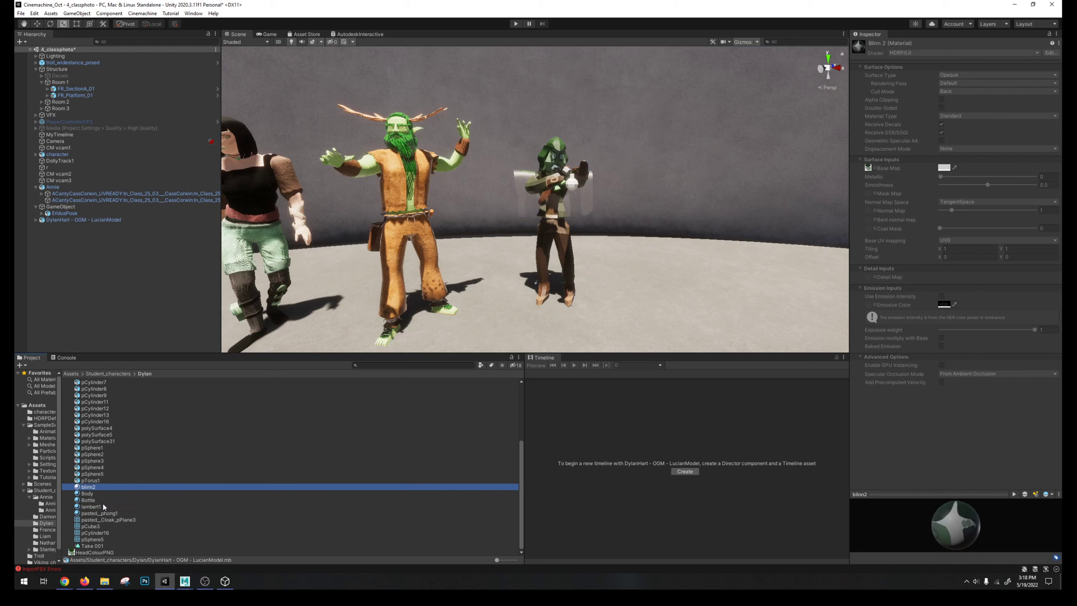
pyautogui.scroll(5, 105, 507)
pyautogui.moveTo(62, 394); pyautogui.dragTo(62, 393)
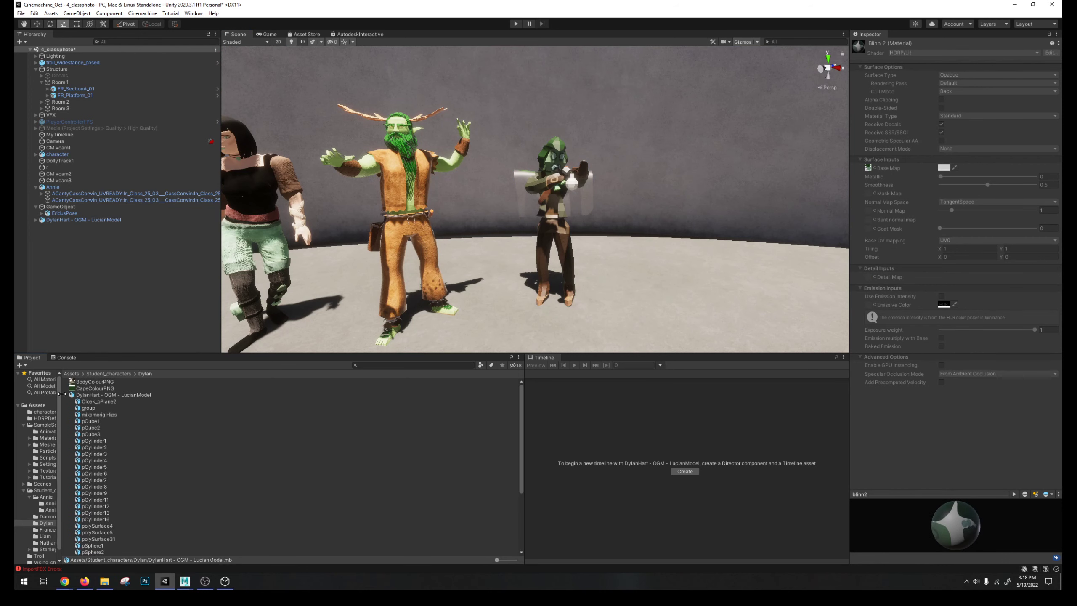
pyautogui.click(65, 395)
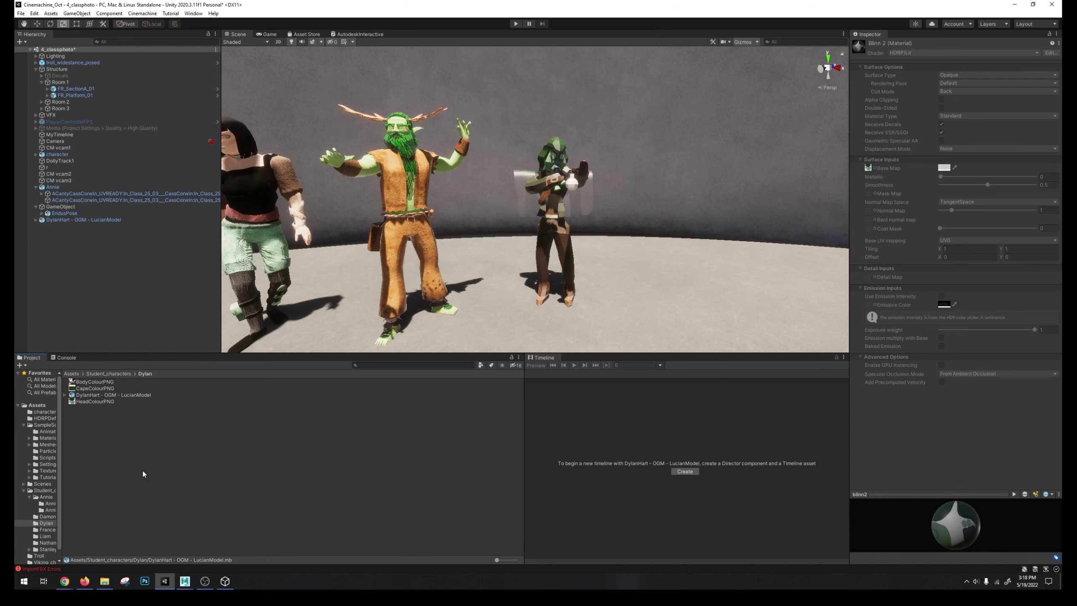
pyautogui.scroll(-5, 364, 220)
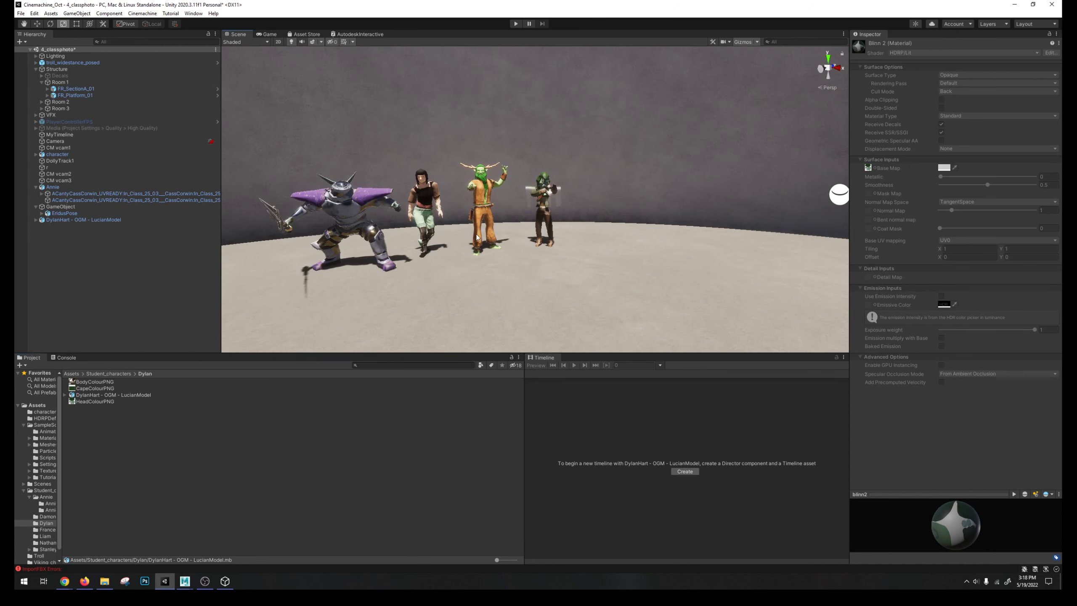
pyautogui.click(339, 221)
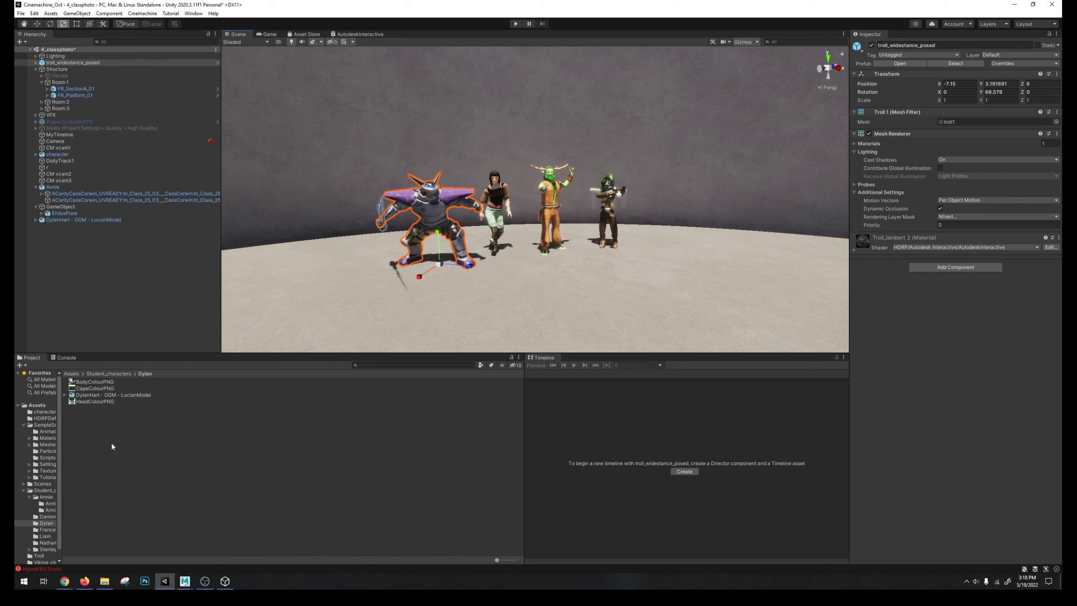
# Step: Add the Francesca model from her folder and move her toward the other characters
pyautogui.click(101, 374)
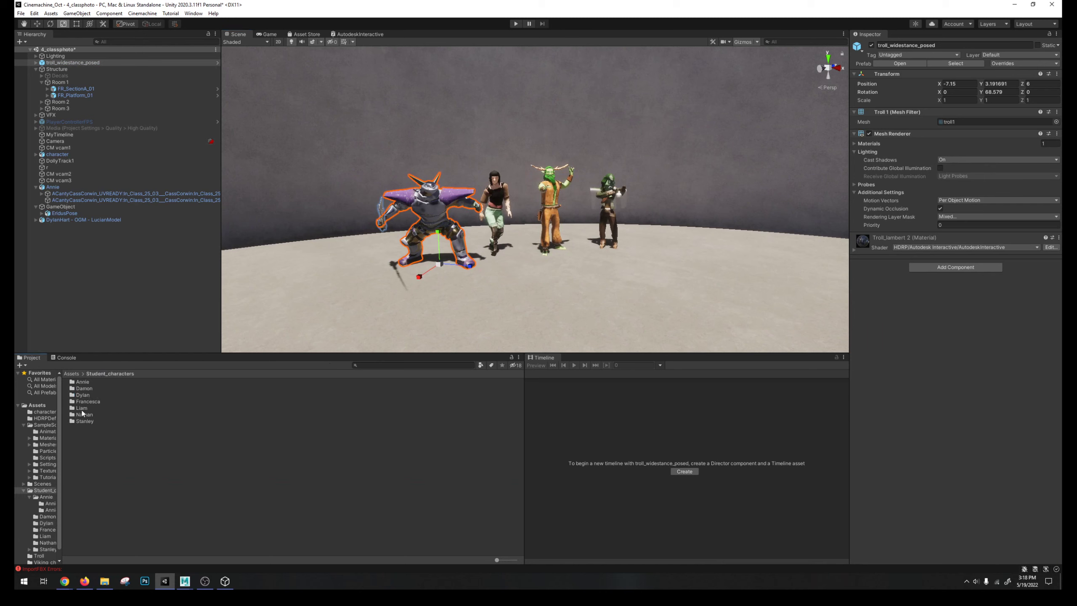
pyautogui.doubleClick(88, 402)
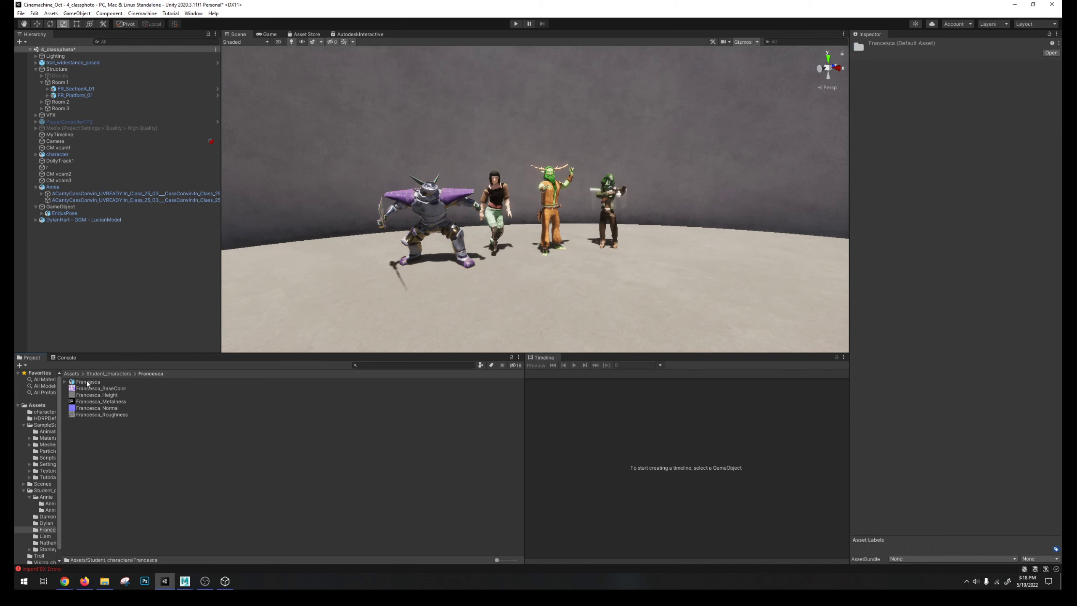
pyautogui.moveTo(88, 382); pyautogui.dragTo(139, 261)
pyautogui.scroll(-5, 504, 276)
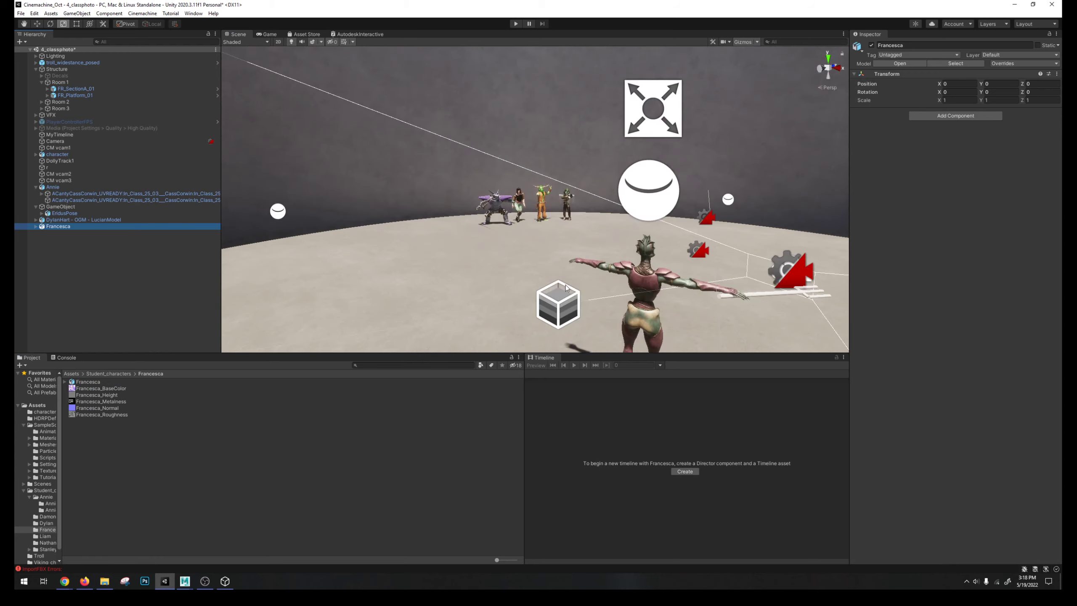
pyautogui.scroll(-6, 568, 288)
pyautogui.press('w')
pyautogui.moveTo(568, 292); pyautogui.dragTo(530, 184)
# Step: Scale Francesca to 14.272, turn her to face the front and nudge her into place
pyautogui.press('r')
pyautogui.scroll(3, 552, 241)
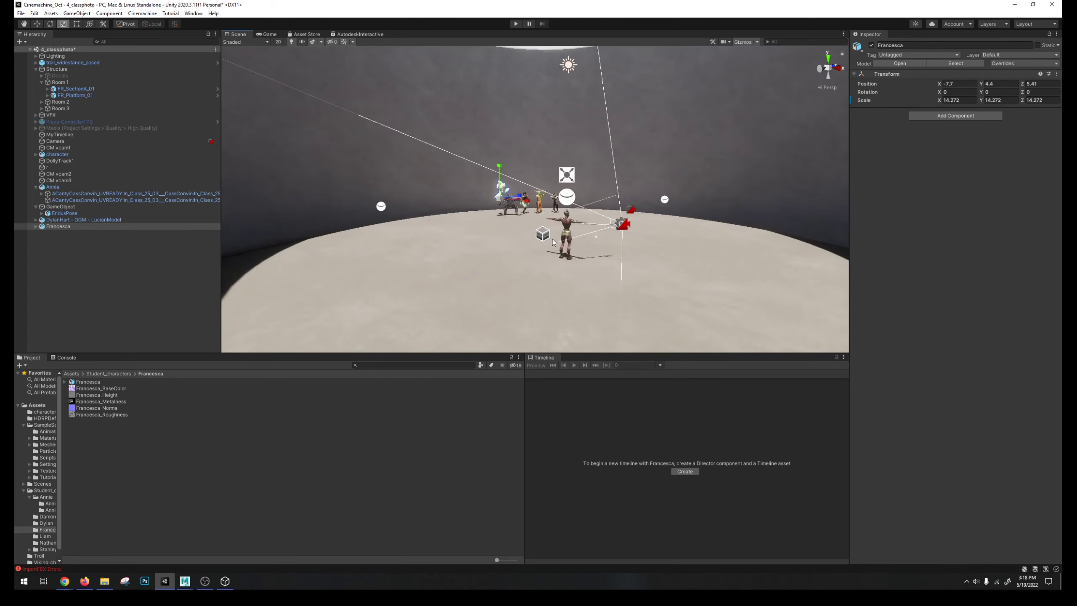
pyautogui.scroll(3, 552, 242)
pyautogui.scroll(5, 441, 189)
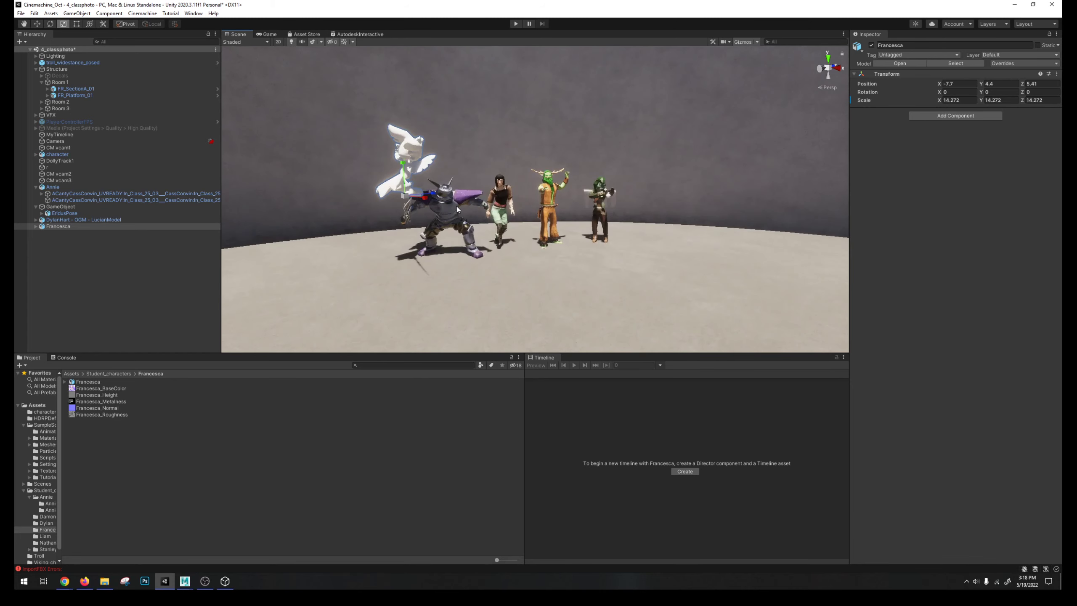
pyautogui.press('e')
pyautogui.moveTo(410, 200); pyautogui.dragTo(300, 202)
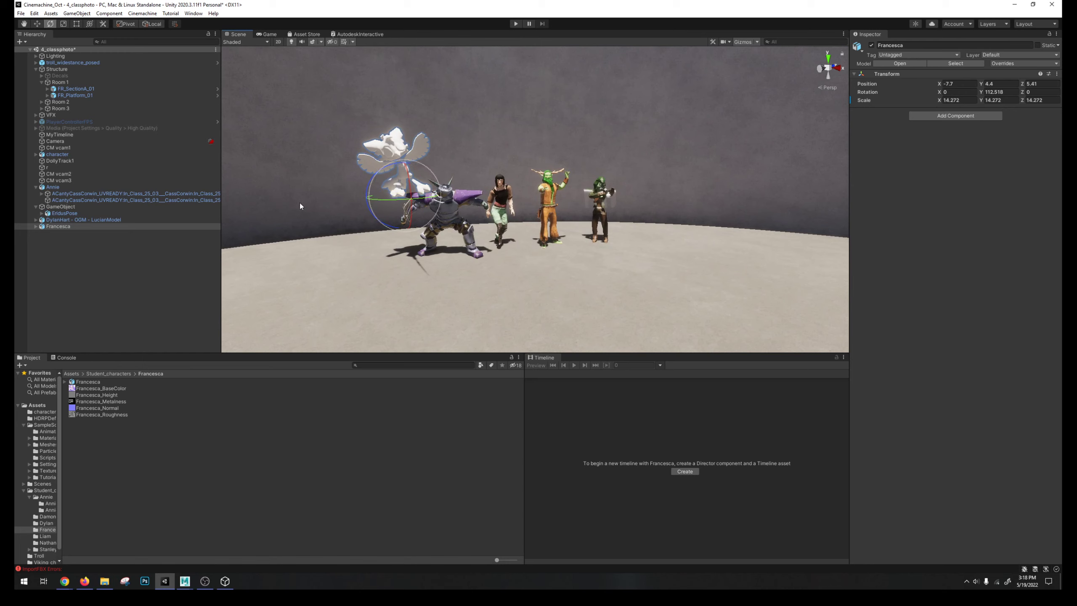
pyautogui.press('w')
pyautogui.moveTo(387, 201); pyautogui.dragTo(366, 256)
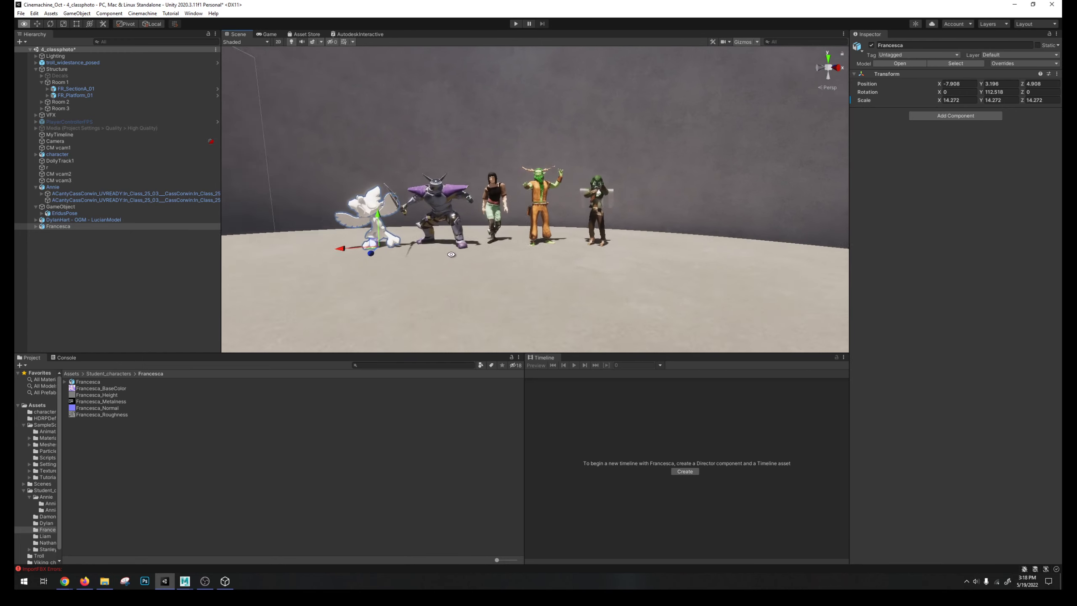
# Step: Turn Francesca a little further toward the front, to a rotation of 100.046
pyautogui.scroll(3, 505, 266)
pyautogui.moveTo(505, 266); pyautogui.dragTo(437, 255, button='right')
pyautogui.press('e')
pyautogui.moveTo(399, 264); pyautogui.dragTo(343, 263)
pyautogui.press('w')
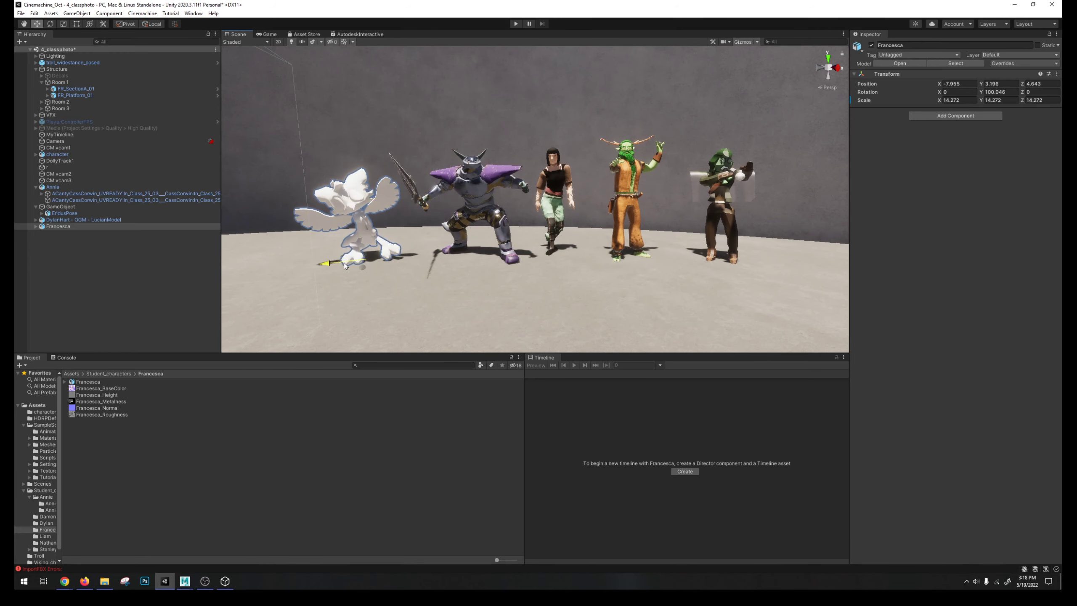
# Step: Extract Francesca's lambert4 material from the prefab into the Francesca folder
pyautogui.click(66, 382)
pyautogui.click(90, 401)
pyautogui.rightClick(90, 401)
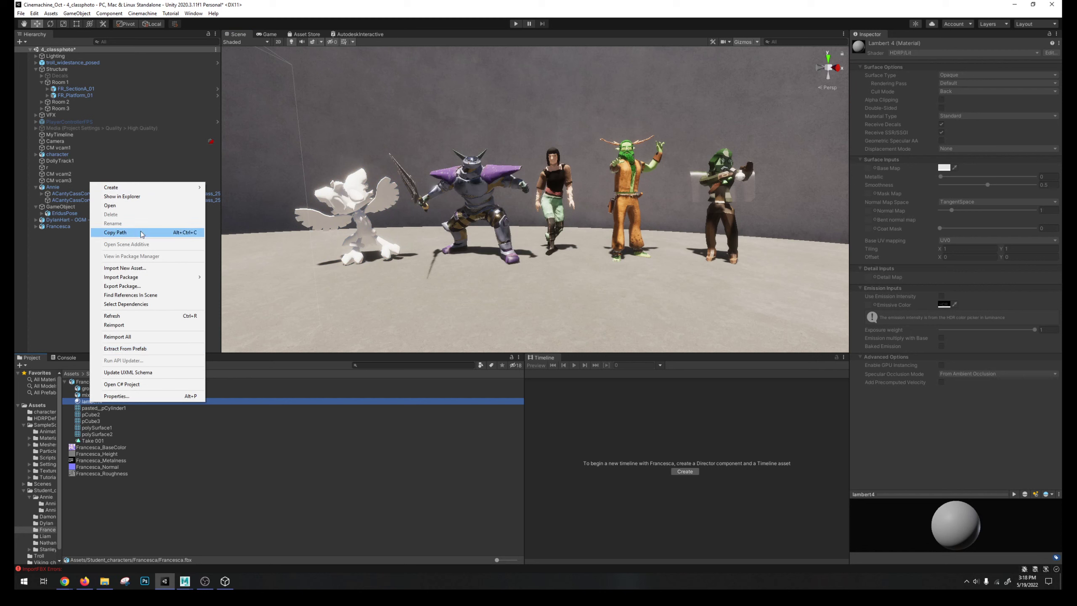
pyautogui.click(128, 349)
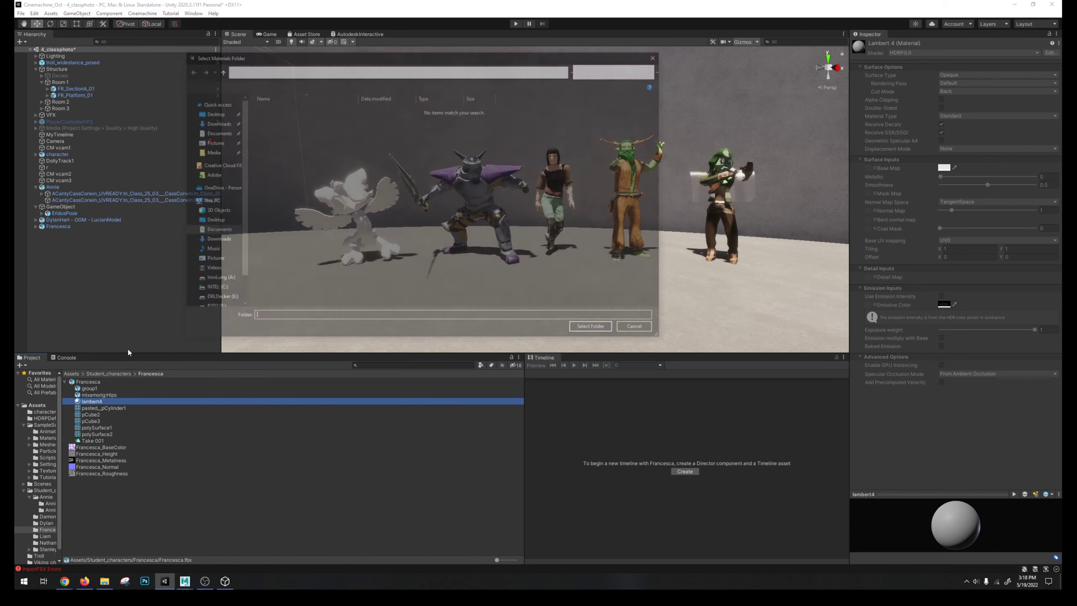
pyautogui.click(594, 329)
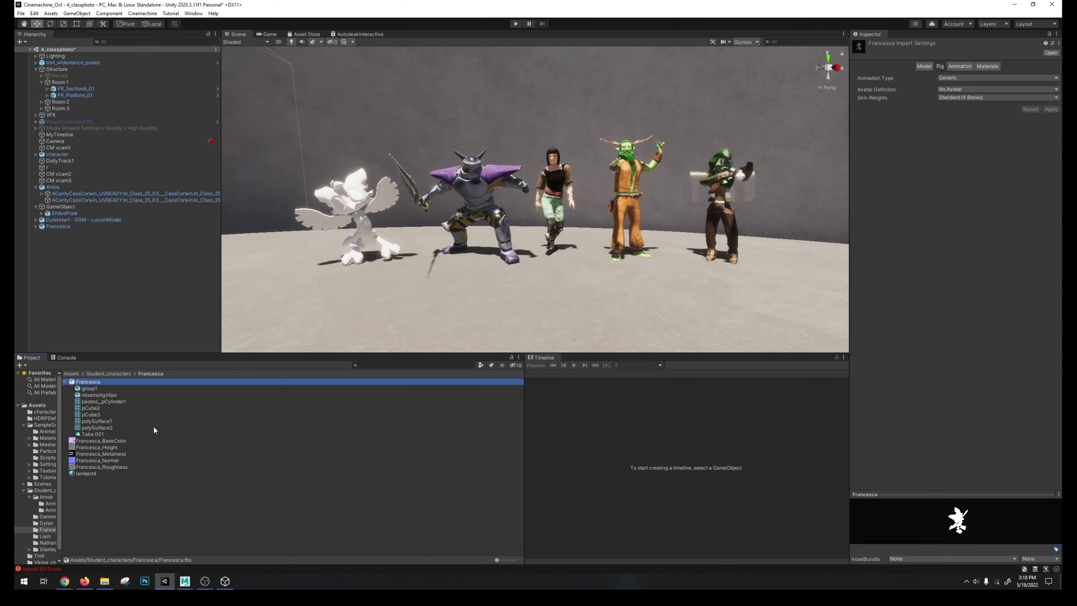
# Step: Assign Francesca_BaseColor to the extracted lambert4 material's Base Map
pyautogui.click(85, 474)
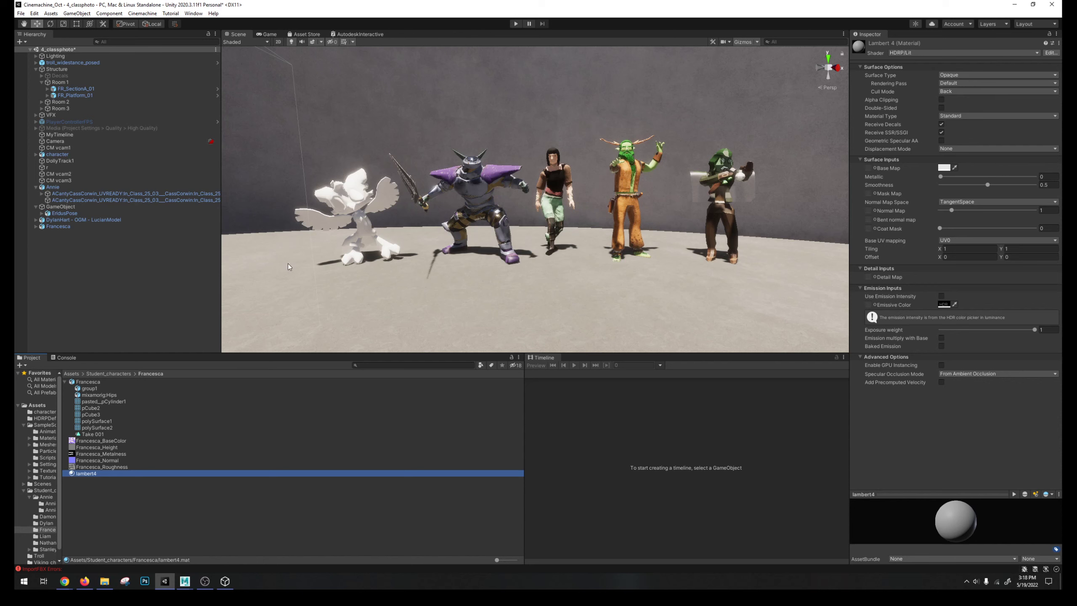
pyautogui.moveTo(107, 444); pyautogui.dragTo(867, 170)
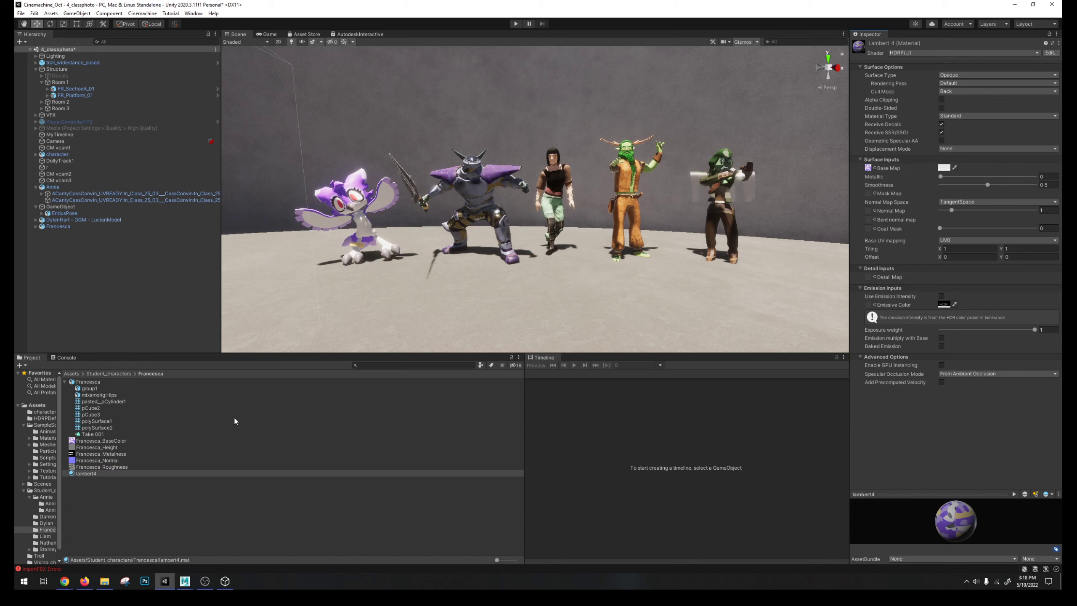
pyautogui.keyDown('alt'); pyautogui.moveTo(660, 184); pyautogui.dragTo(652, 181); pyautogui.keyUp('alt')
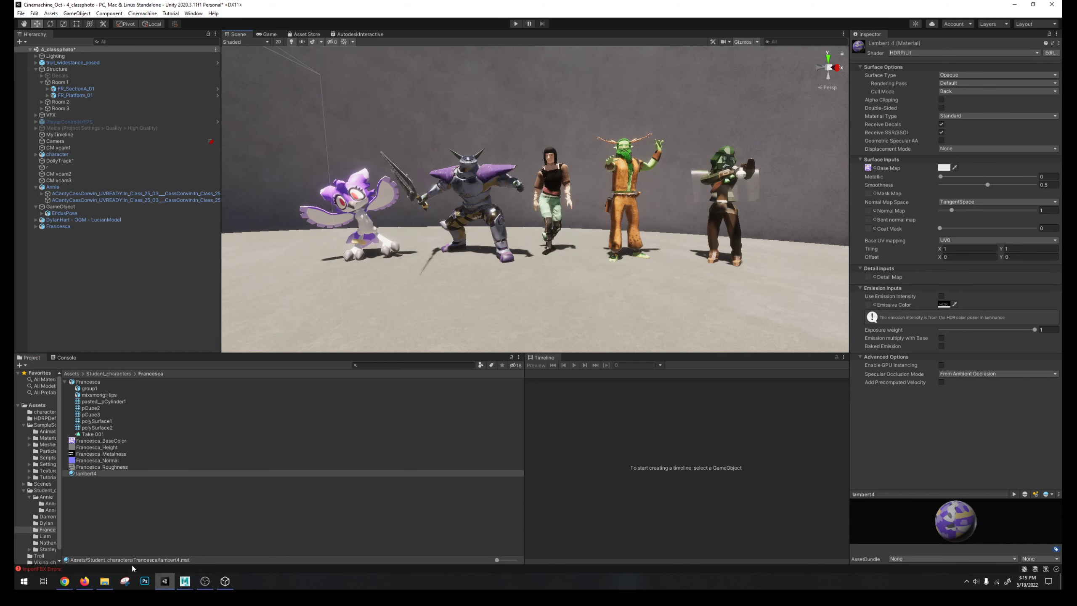
pyautogui.click(124, 580)
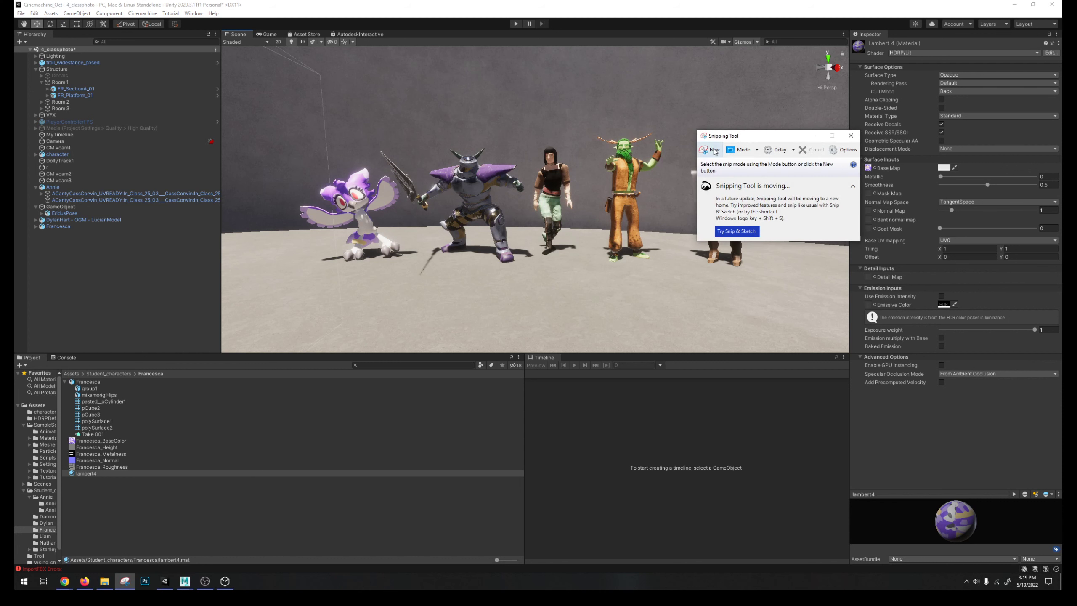
pyautogui.click(135, 515)
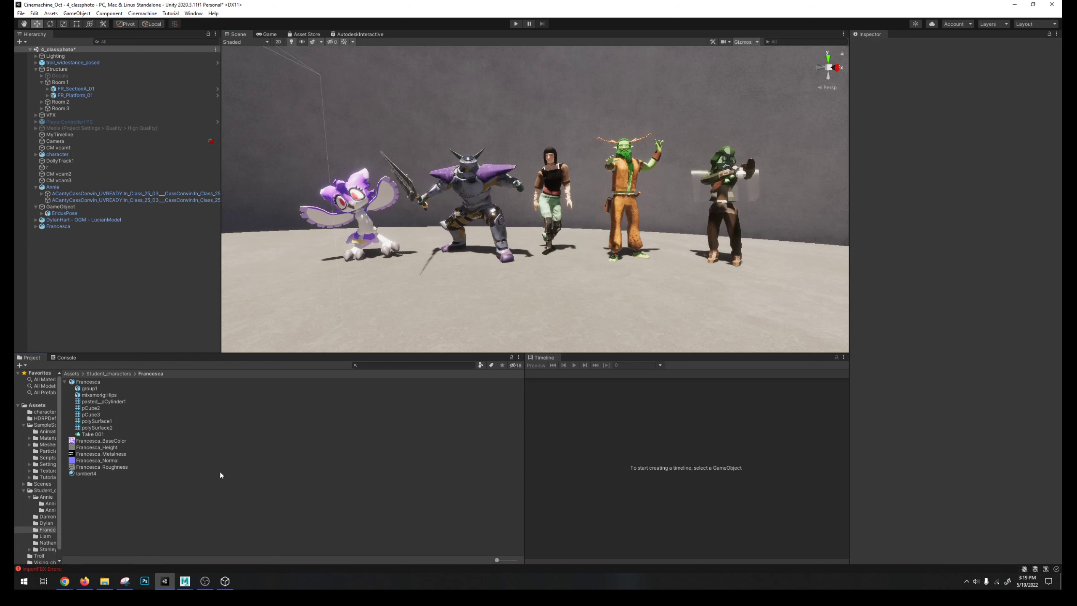
pyautogui.click(45, 536)
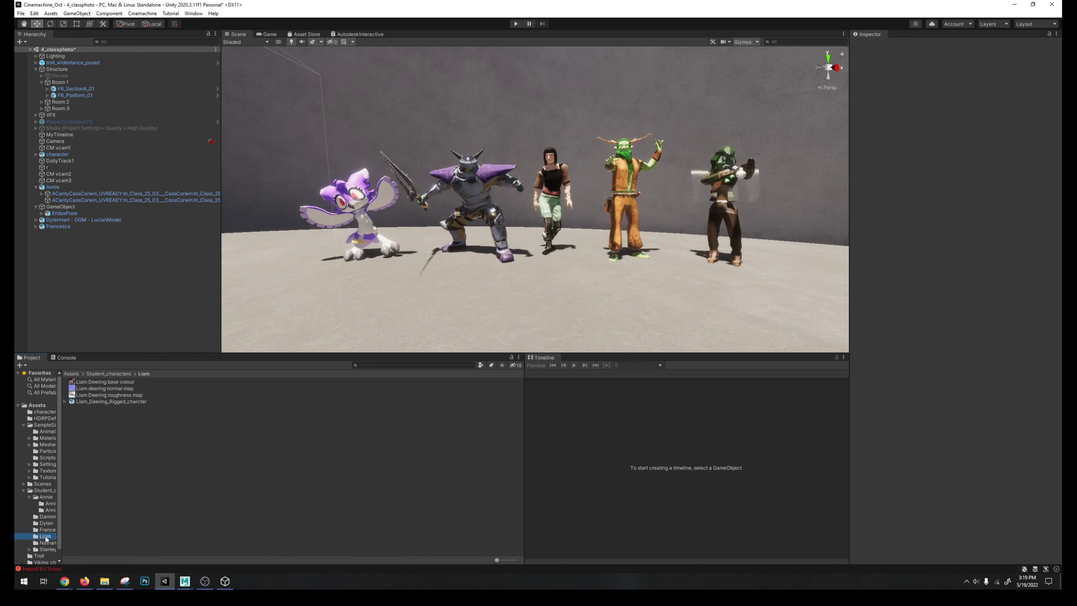
pyautogui.moveTo(104, 401); pyautogui.dragTo(121, 318)
pyautogui.press('f')
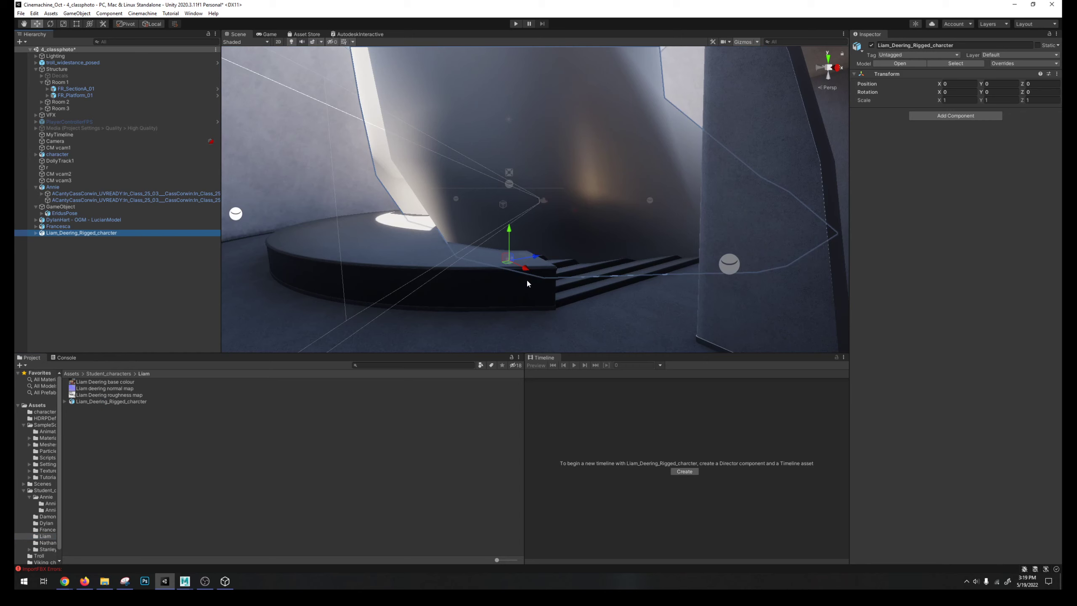
pyautogui.press('r')
pyautogui.moveTo(509, 261); pyautogui.dragTo(481, 264)
# Step: Delete the Liam character from the scene and return to Student_characters
pyautogui.scroll(3, 488, 269)
pyautogui.moveTo(487, 270)
pyautogui.mouseDown(button='right')
pyautogui.moveTo(545, 232)
pyautogui.moveTo(472, 268)
pyautogui.mouseUp(button='right')
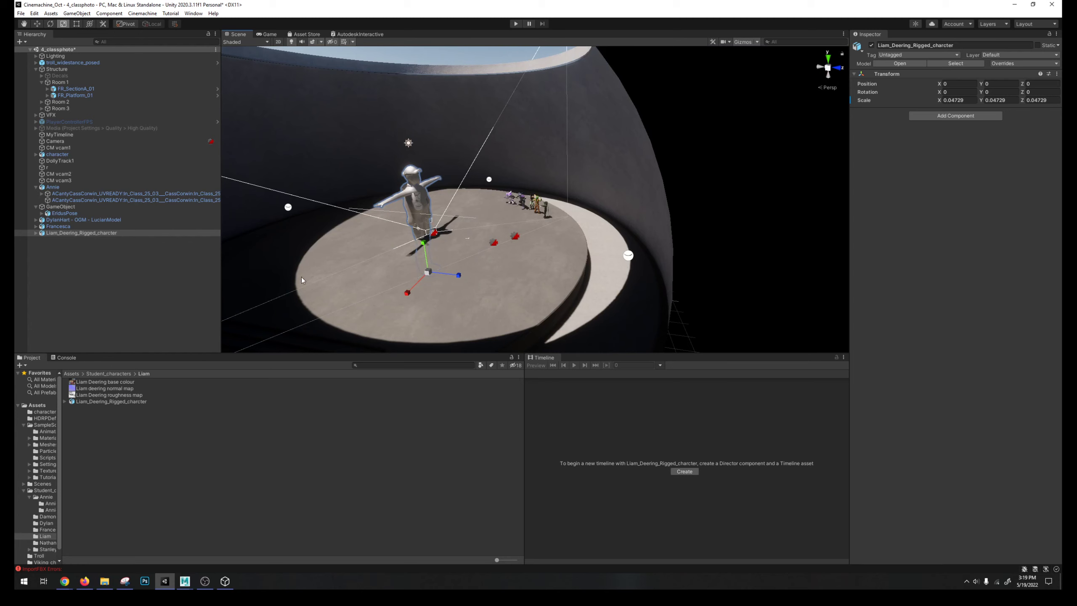
pyautogui.click(91, 233)
pyautogui.press('Delete')
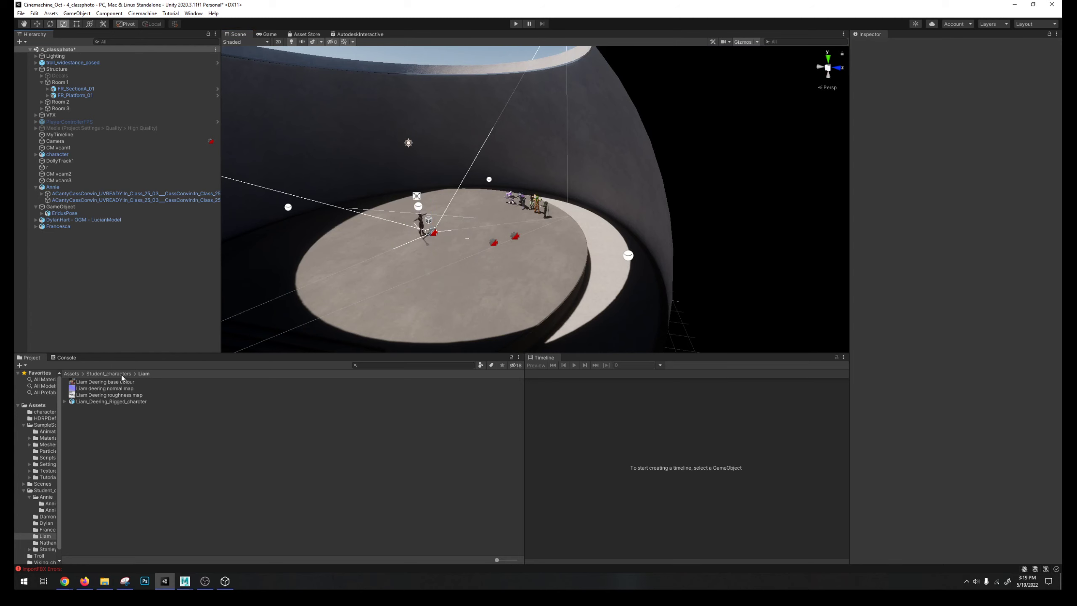
pyautogui.click(120, 373)
# Step: Add the nathan model from the Nathan folder, then delete it again
pyautogui.click(85, 421)
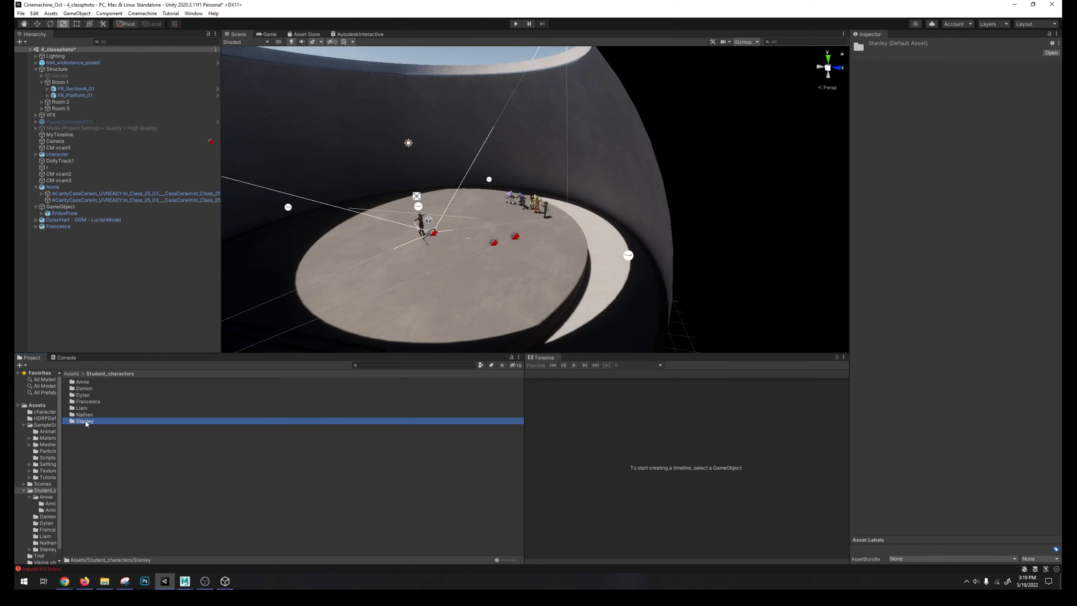
pyautogui.doubleClick(85, 414)
pyautogui.moveTo(84, 382); pyautogui.dragTo(357, 278)
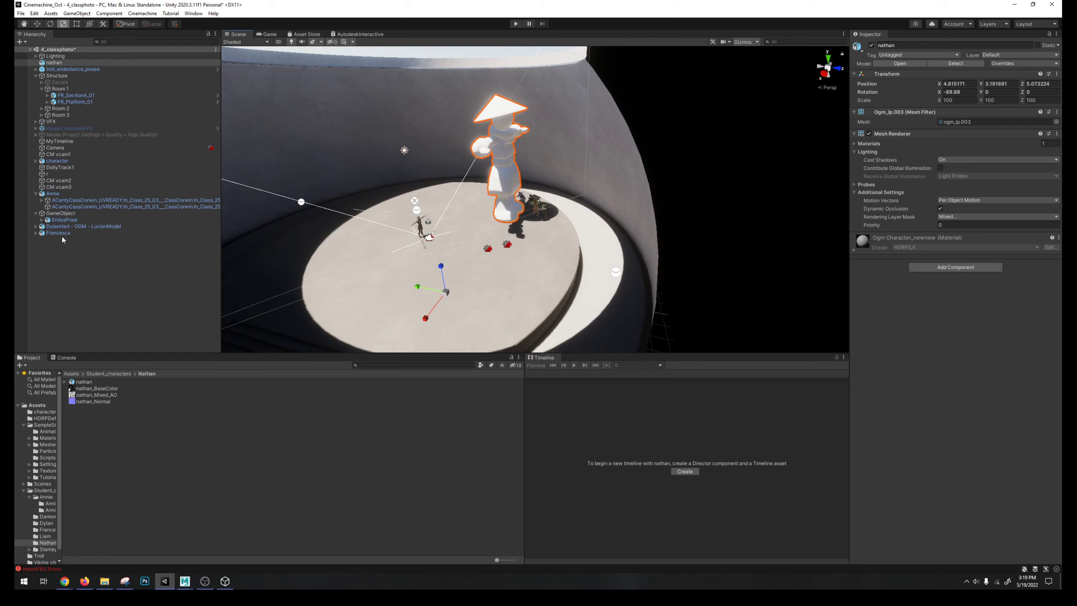
pyautogui.click(54, 63)
pyautogui.press('Delete')
pyautogui.click(124, 373)
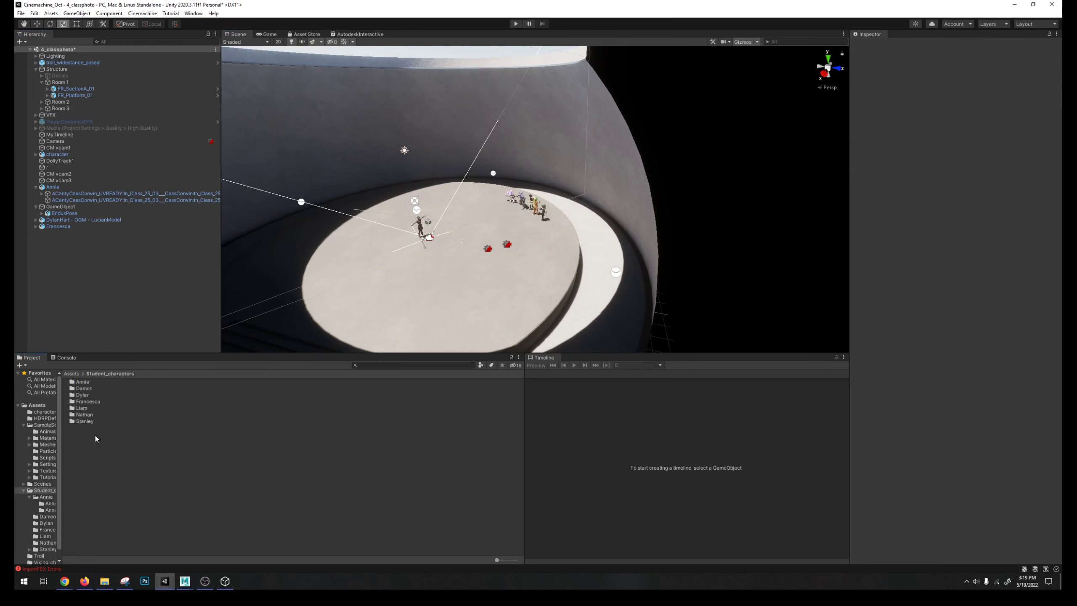
# Step: Drag RichardPosed from the Stanley folder into the scene
pyautogui.click(85, 420)
pyautogui.doubleClick(86, 421)
pyautogui.moveTo(91, 395); pyautogui.dragTo(144, 285)
# Step: Lift RichardPosed onto the floor, scale it to 17.48244 and turn it to 137.255
pyautogui.press('w')
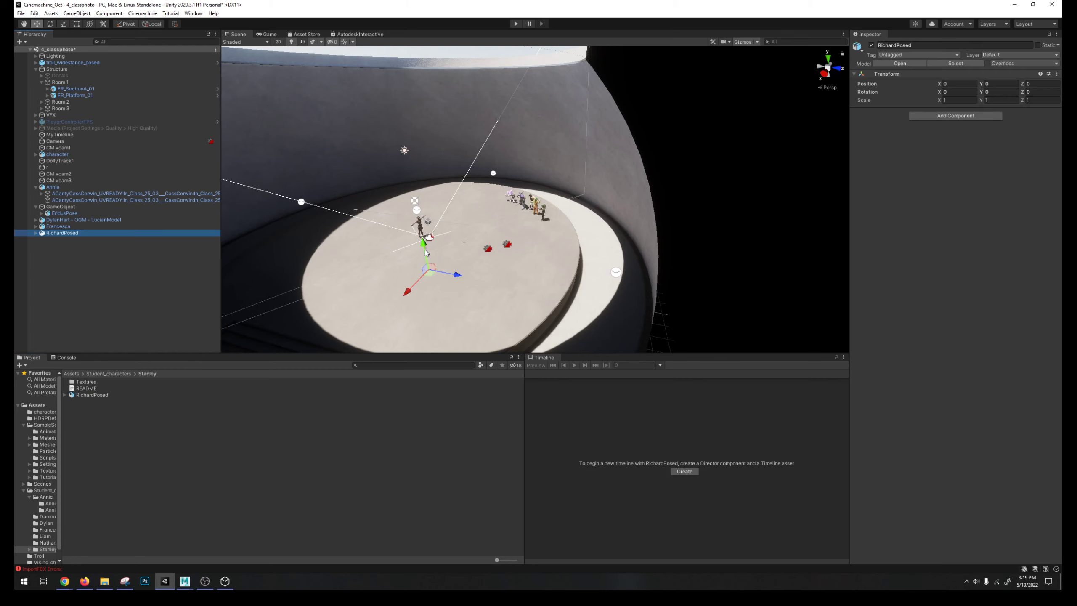
pyautogui.moveTo(420, 222); pyautogui.dragTo(414, 404)
pyautogui.press('r')
pyautogui.press('w')
pyautogui.press('e')
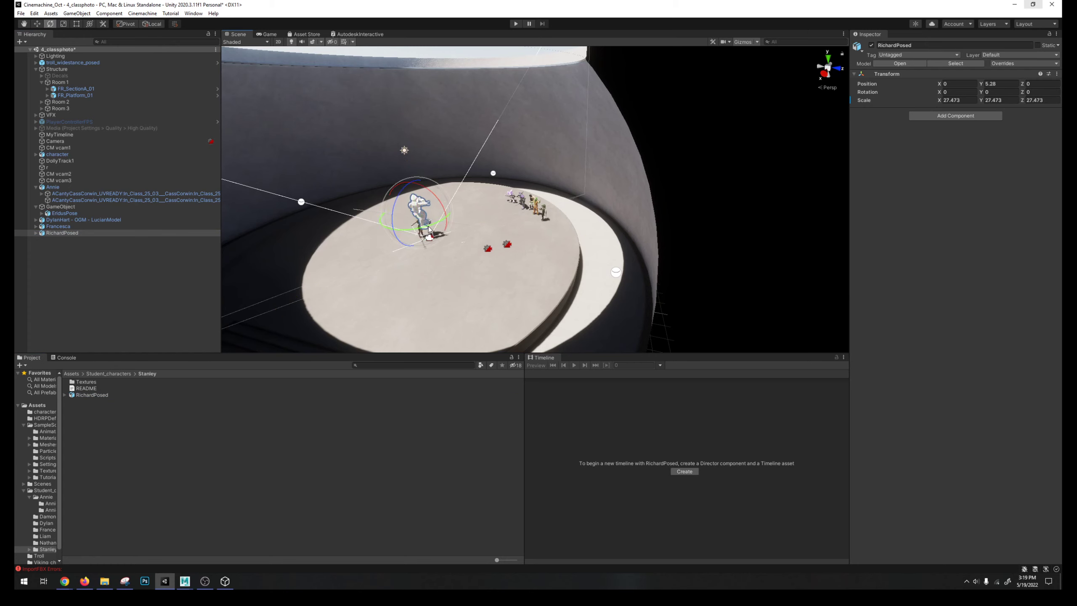
pyautogui.moveTo(428, 227); pyautogui.dragTo(453, 338)
pyautogui.press('w')
pyautogui.press('f')
pyautogui.press('e')
pyautogui.press('r')
pyautogui.press('w')
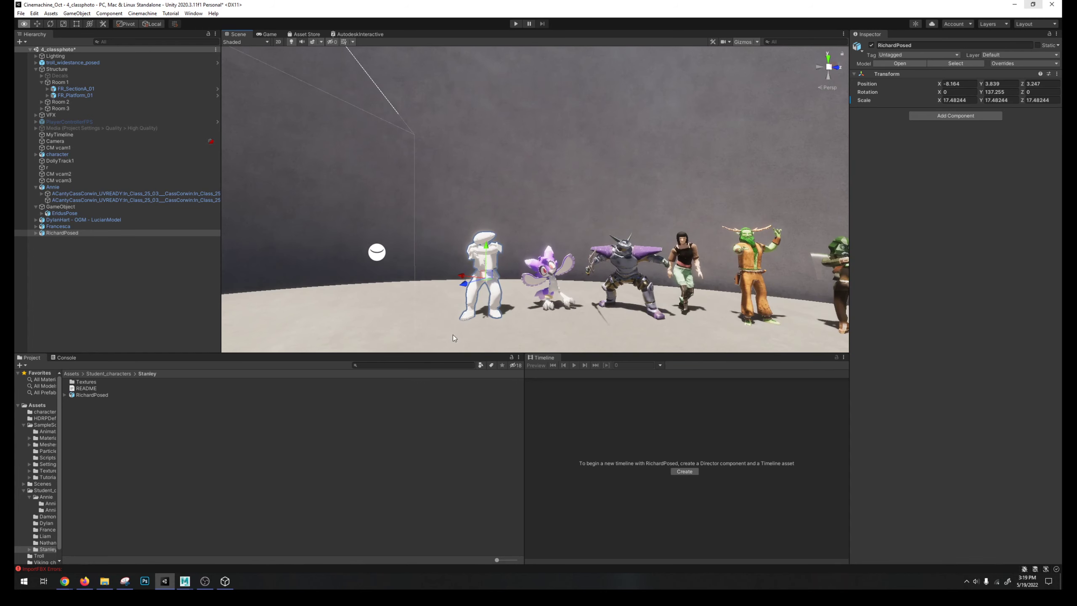
# Step: Expand RichardPosed and select all nine textures in Stanley/Textures/1001
pyautogui.click(66, 394)
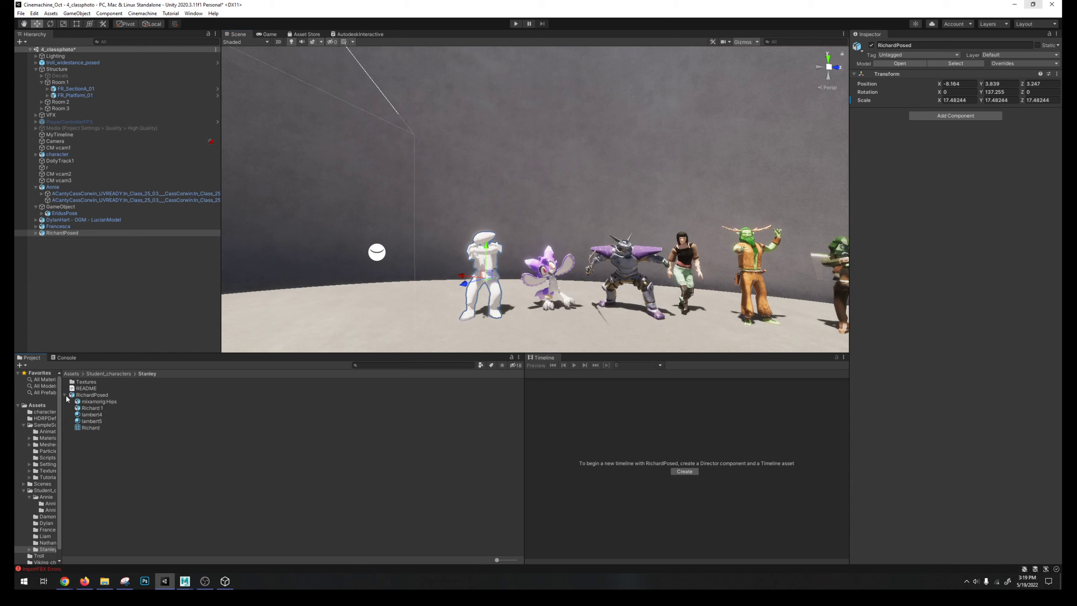
pyautogui.click(90, 416)
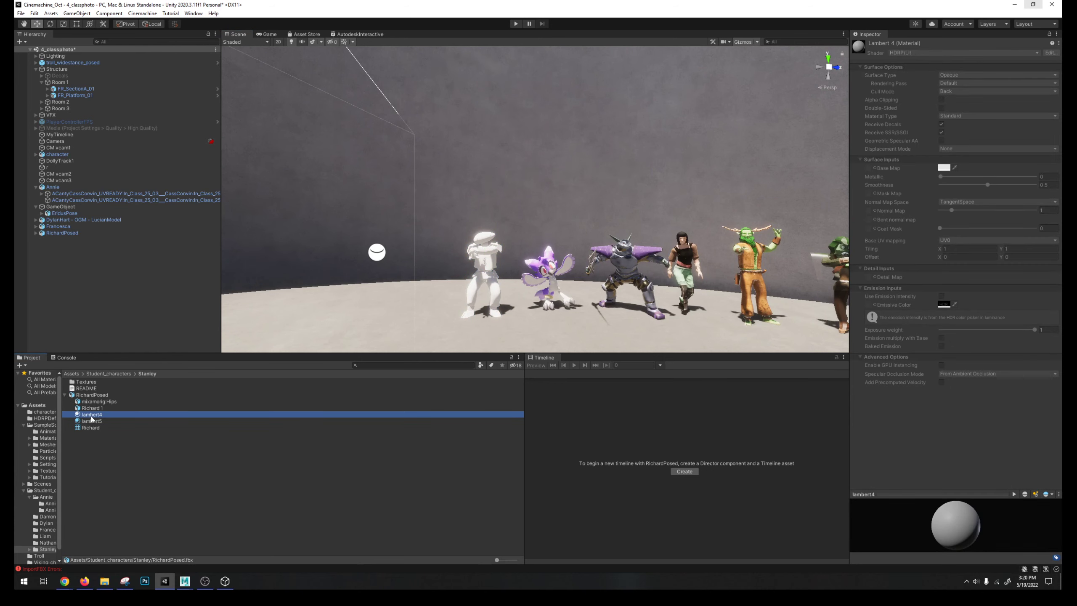
pyautogui.doubleClick(86, 382)
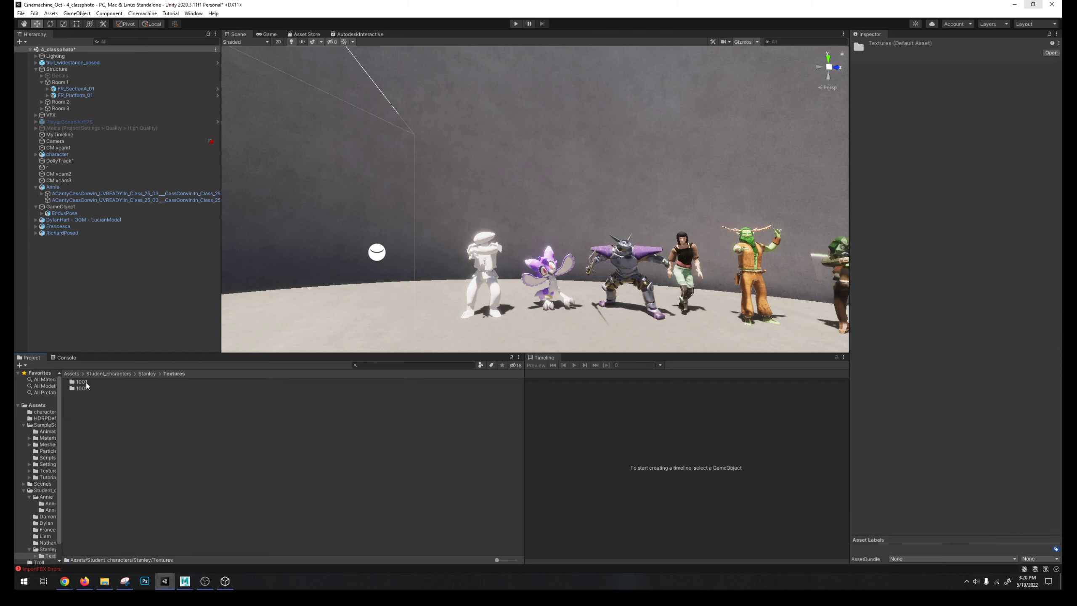
pyautogui.doubleClick(87, 383)
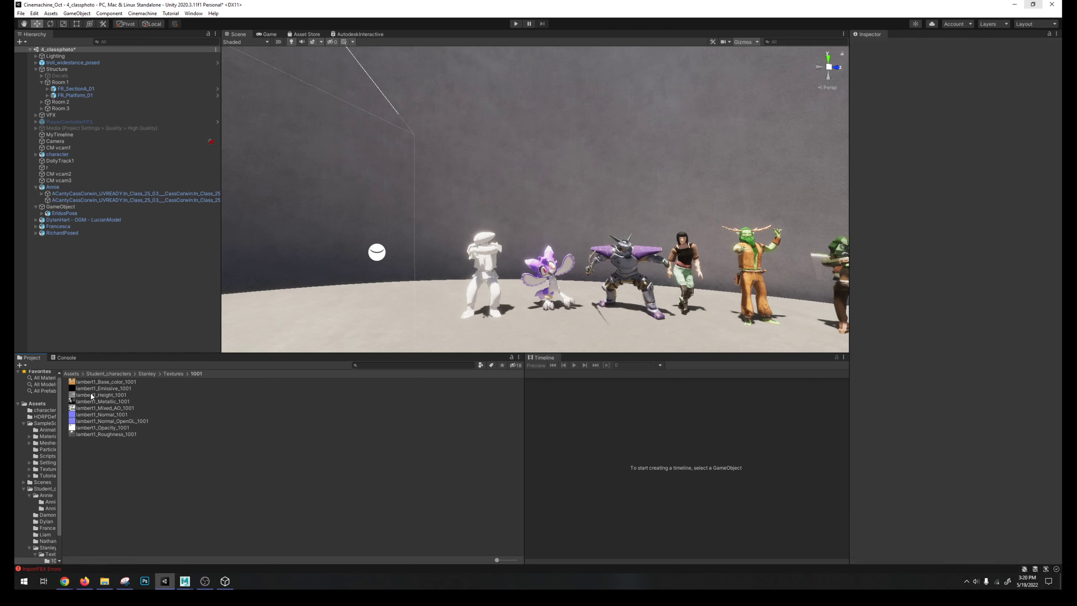
pyautogui.click(93, 382)
pyautogui.keyDown('shift'); pyautogui.click(94, 433); pyautogui.keyUp('shift')
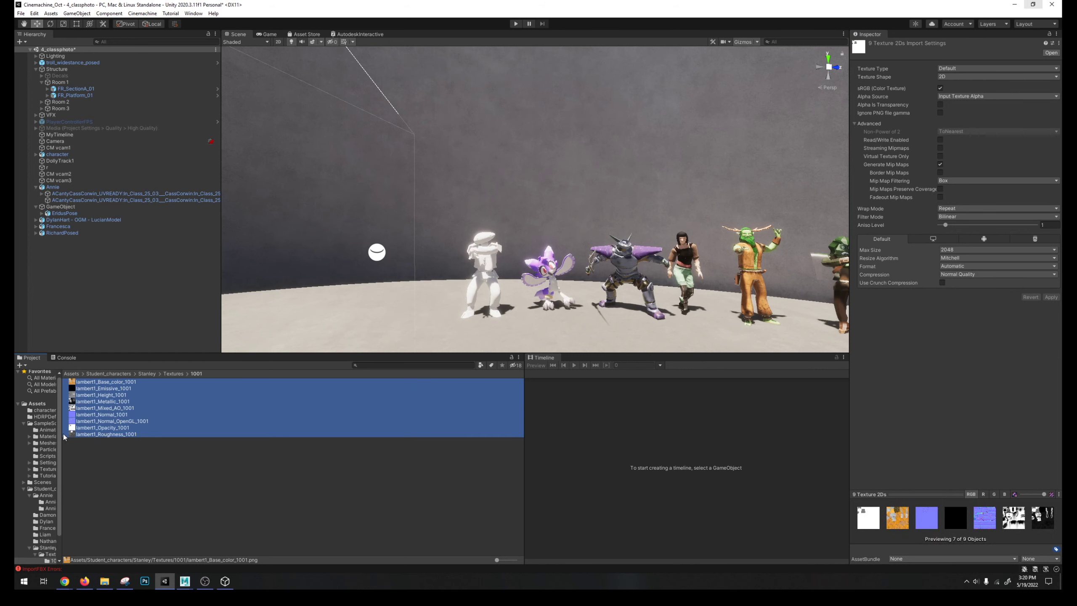
# Step: Move the nine 1001 textures into the Stanley folder and review lambert4 and lambert5
pyautogui.moveTo(64, 437); pyautogui.dragTo(103, 440)
pyautogui.scroll(-2, 47, 504)
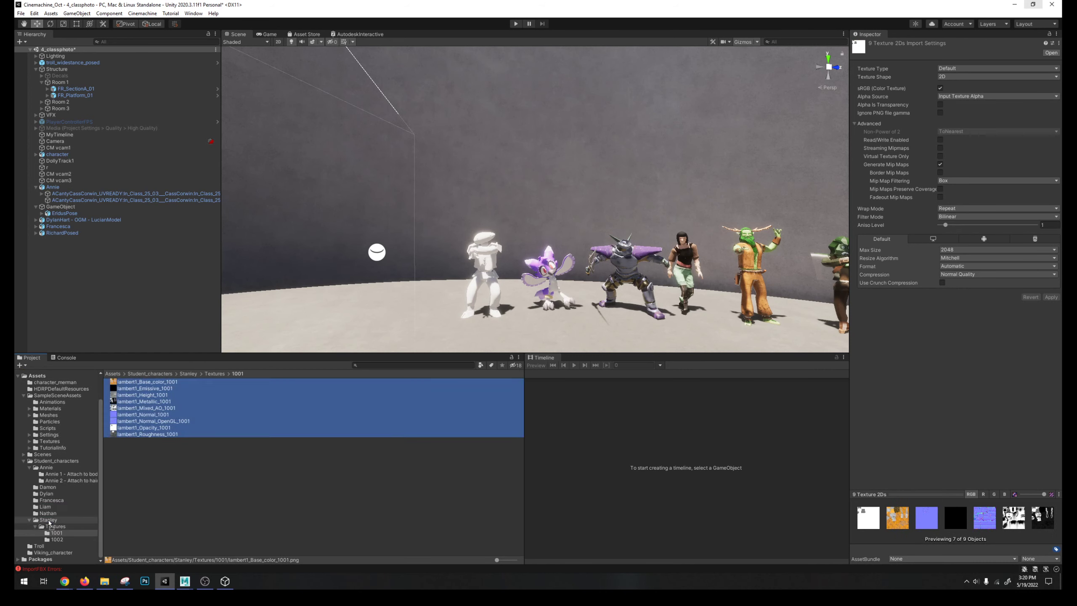
pyautogui.moveTo(49, 522); pyautogui.dragTo(49, 521)
pyautogui.click(59, 520)
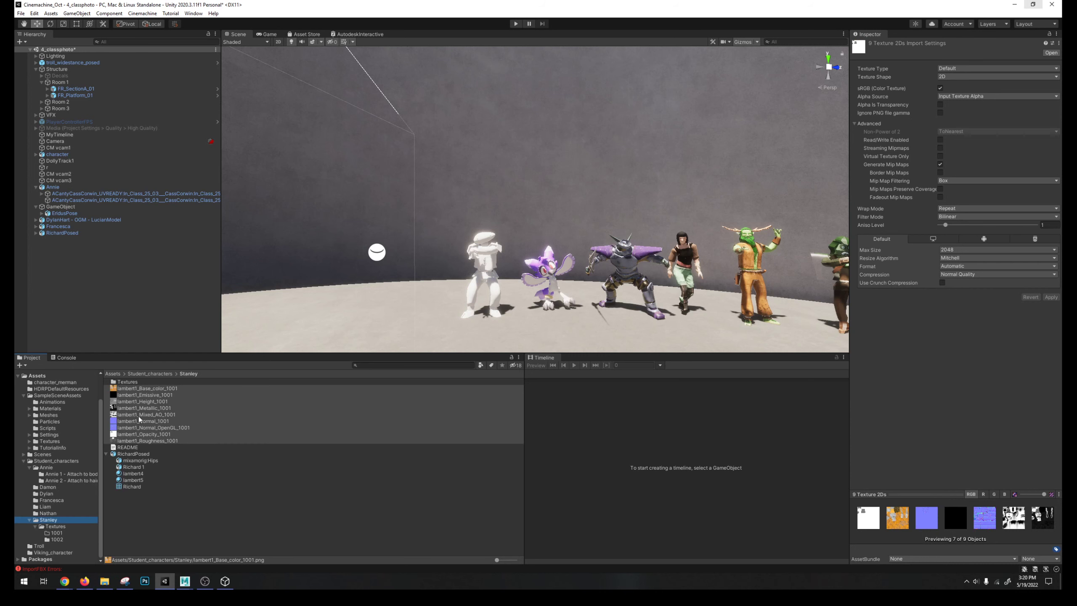
pyautogui.click(136, 473)
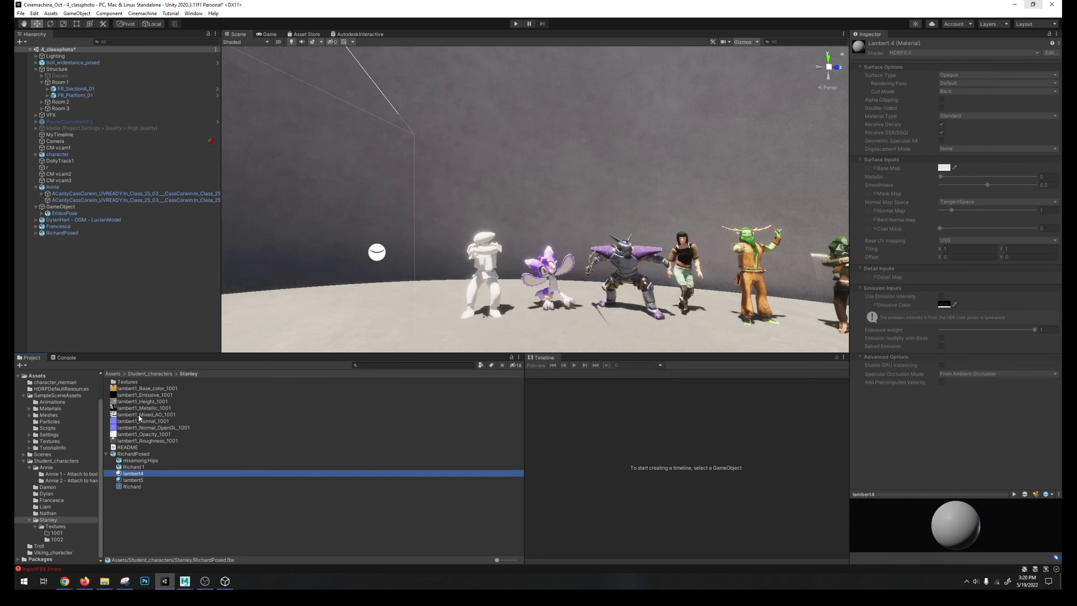
pyautogui.click(138, 480)
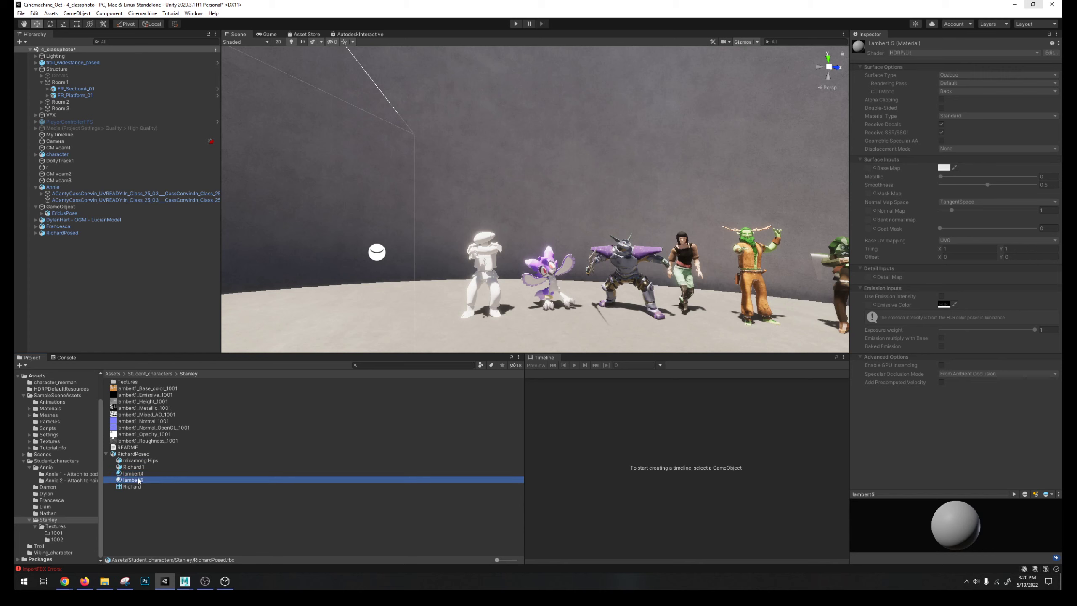
pyautogui.click(137, 473)
# Step: Extract lambert4 from RichardPosed into the Stanley folder and try giving it a base colour
pyautogui.rightClick(138, 474)
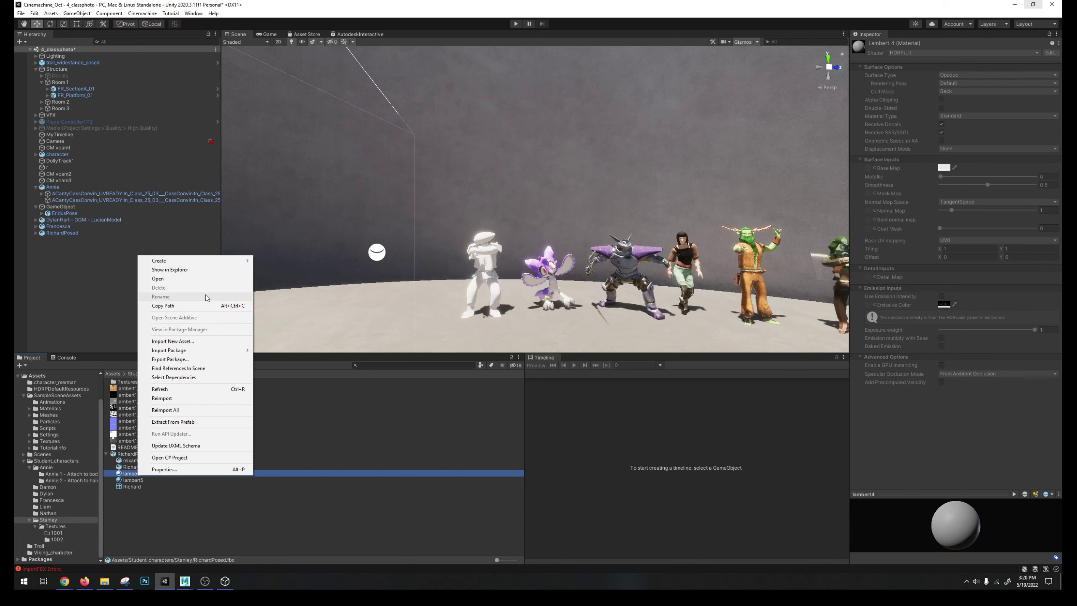
pyautogui.click(200, 421)
pyautogui.press('Return')
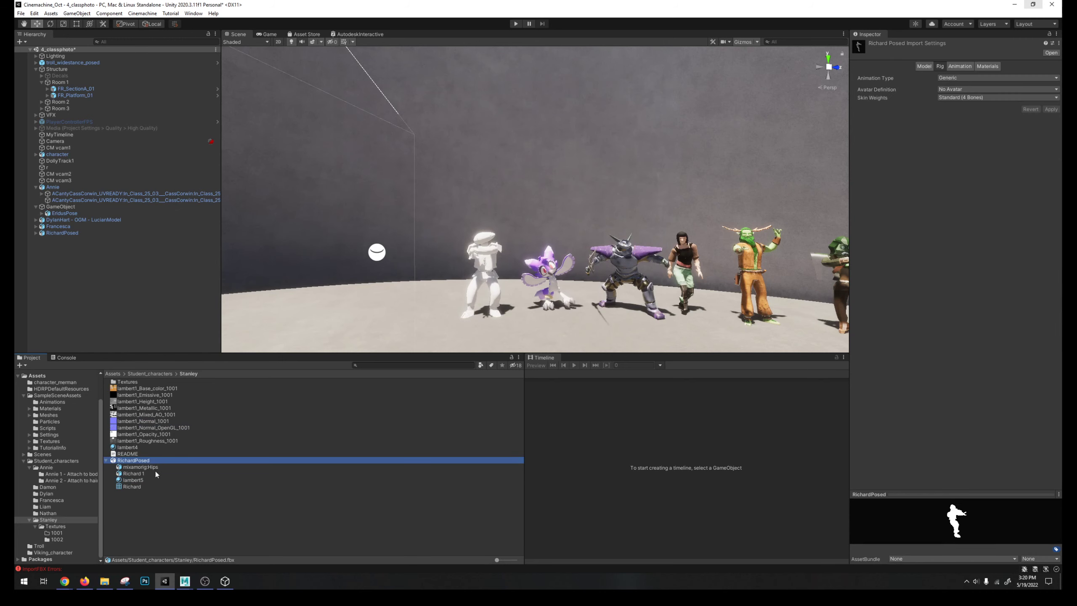
pyautogui.click(127, 447)
pyautogui.moveTo(136, 389); pyautogui.dragTo(866, 168)
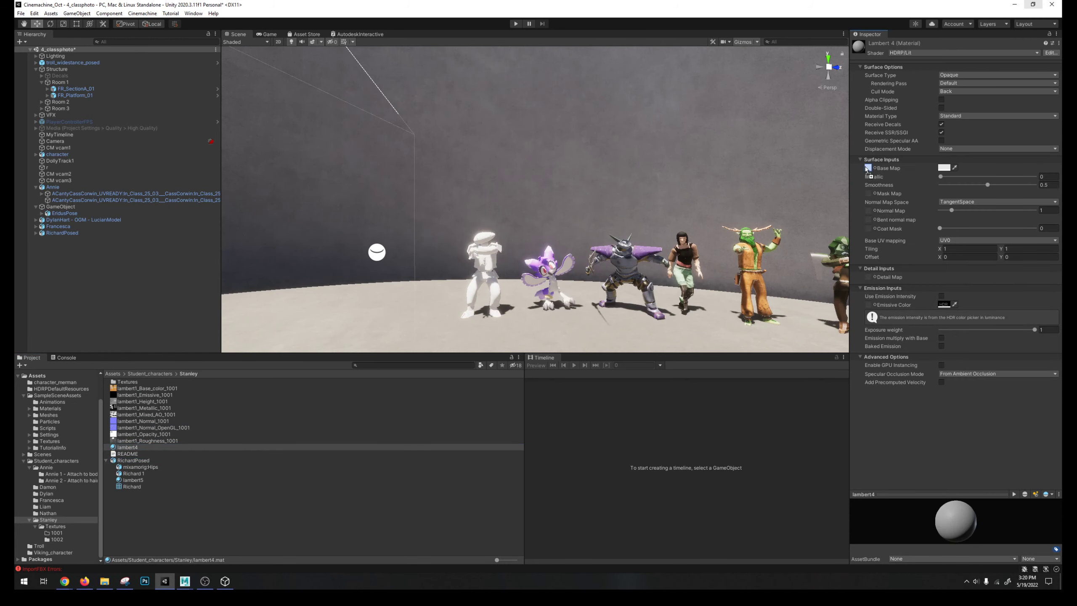
# Step: Extract lambert5 from RichardPosed into the Stanley folder
pyautogui.click(134, 479)
pyautogui.rightClick(134, 481)
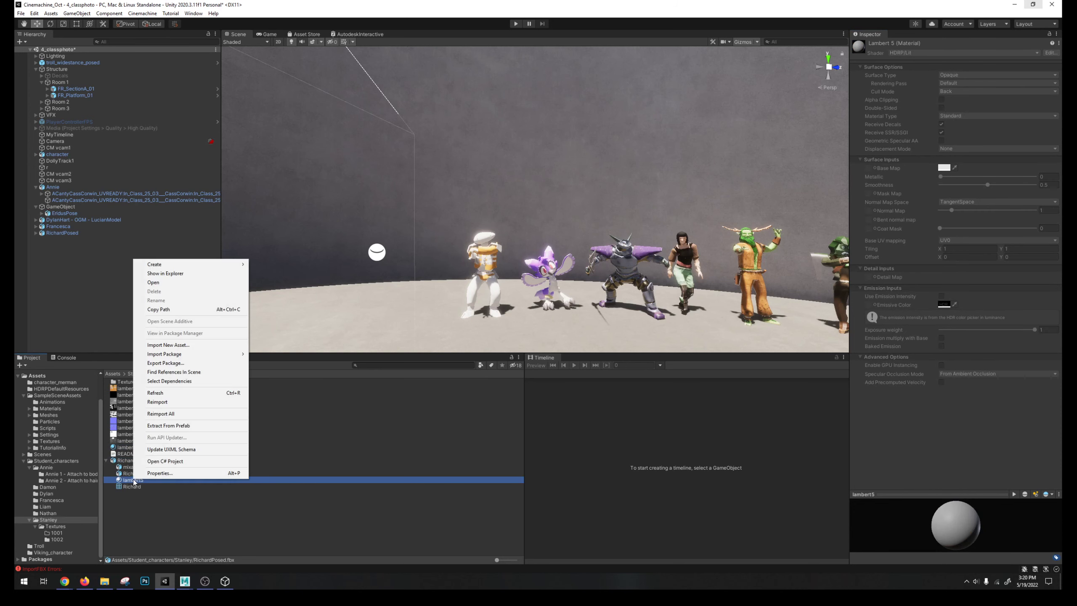
pyautogui.click(183, 426)
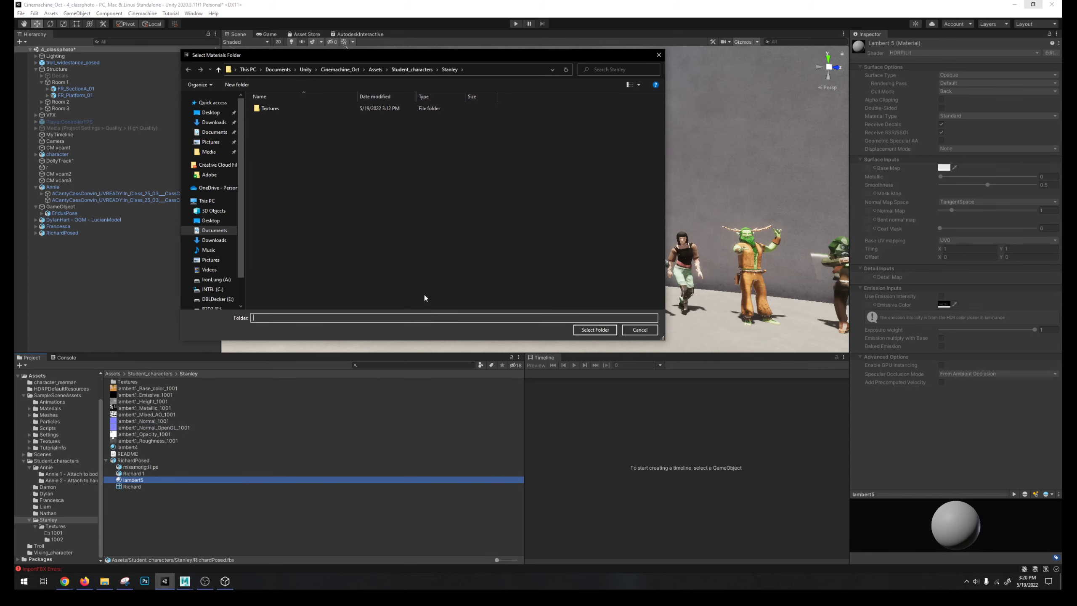
pyautogui.click(595, 330)
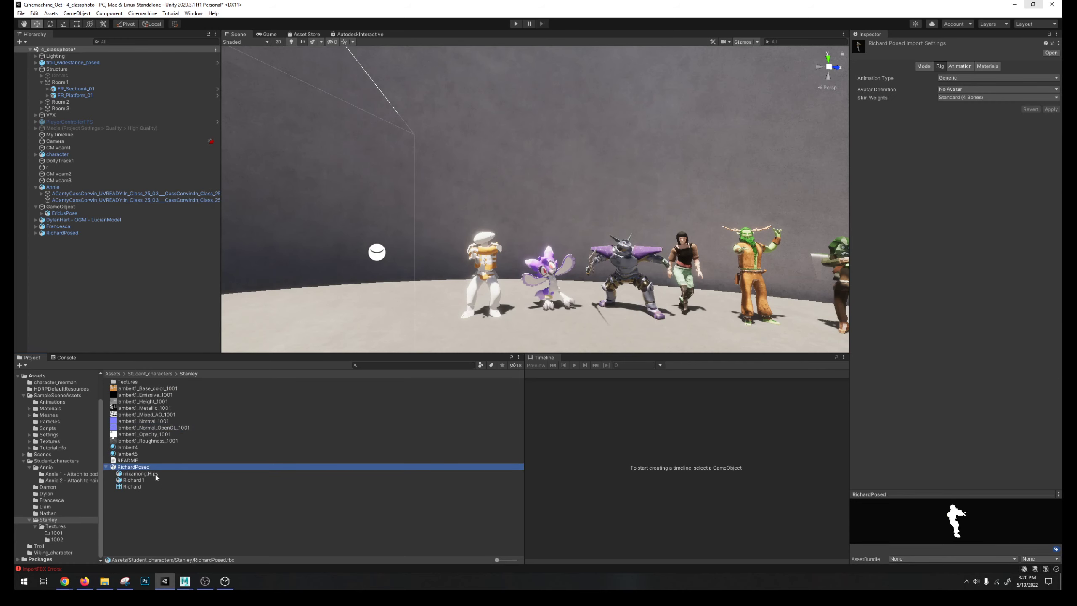
# Step: Move all nine textures from Stanley/Textures/1002 into the Stanley folder
pyautogui.doubleClick(124, 383)
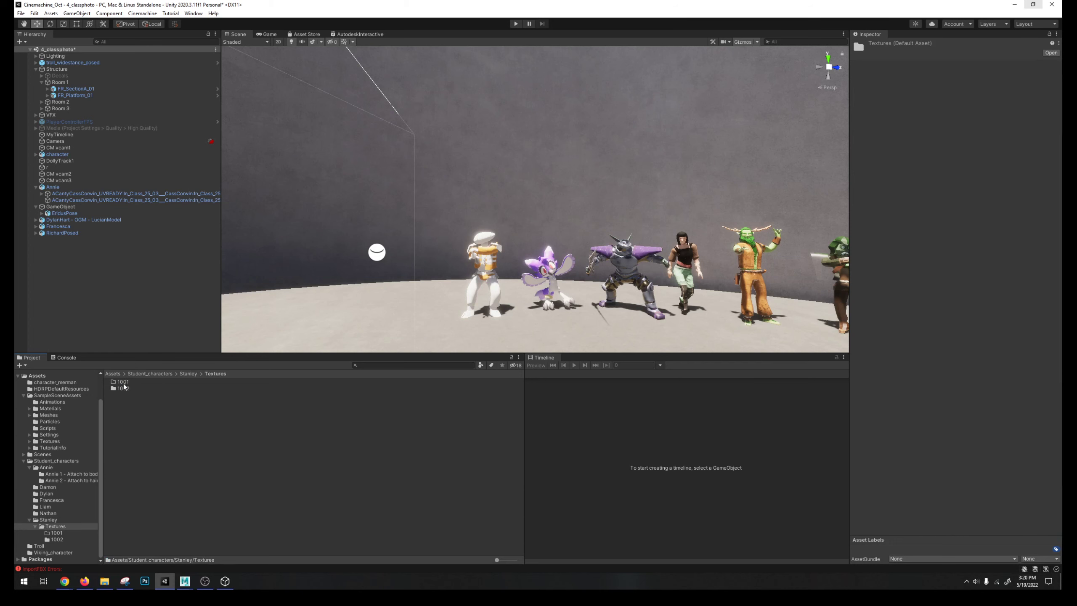
pyautogui.doubleClick(124, 389)
pyautogui.click(159, 432)
pyautogui.keyDown('shift'); pyautogui.click(140, 383); pyautogui.keyUp('shift')
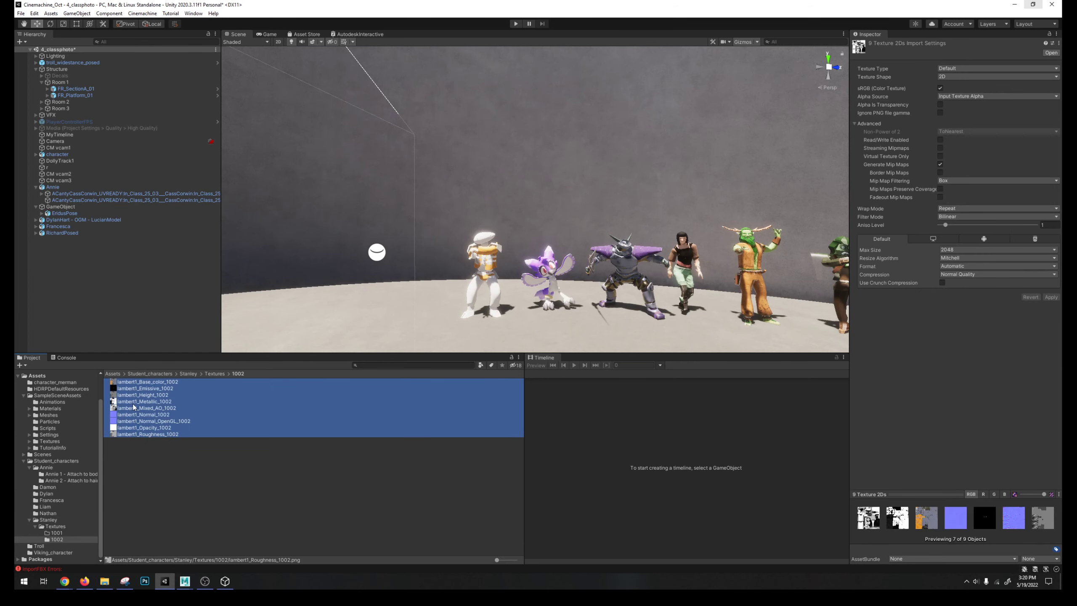
pyautogui.moveTo(48, 523); pyautogui.dragTo(50, 520)
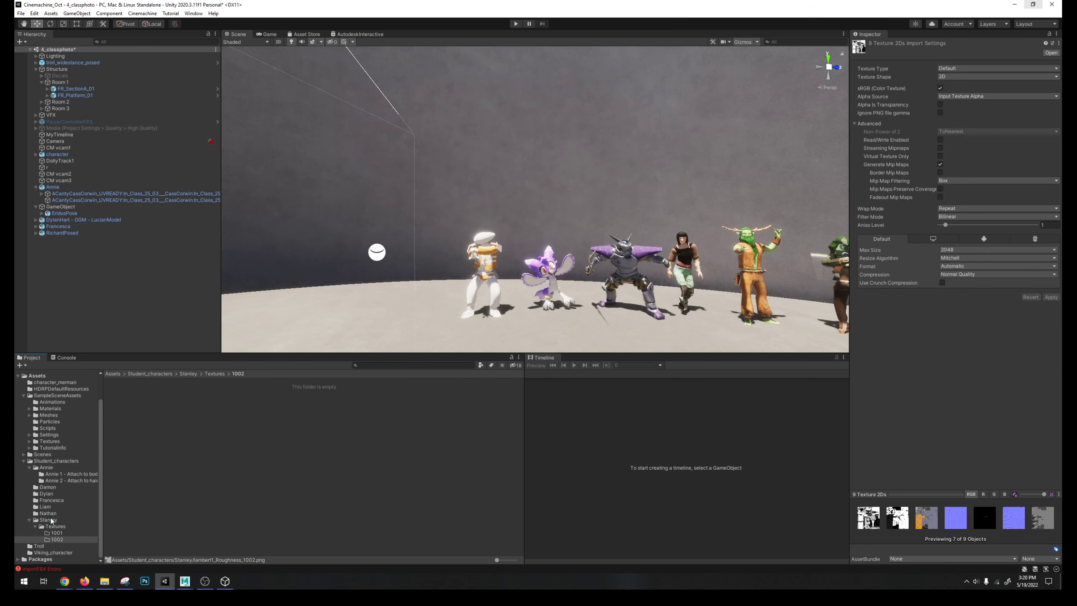
pyautogui.click(51, 520)
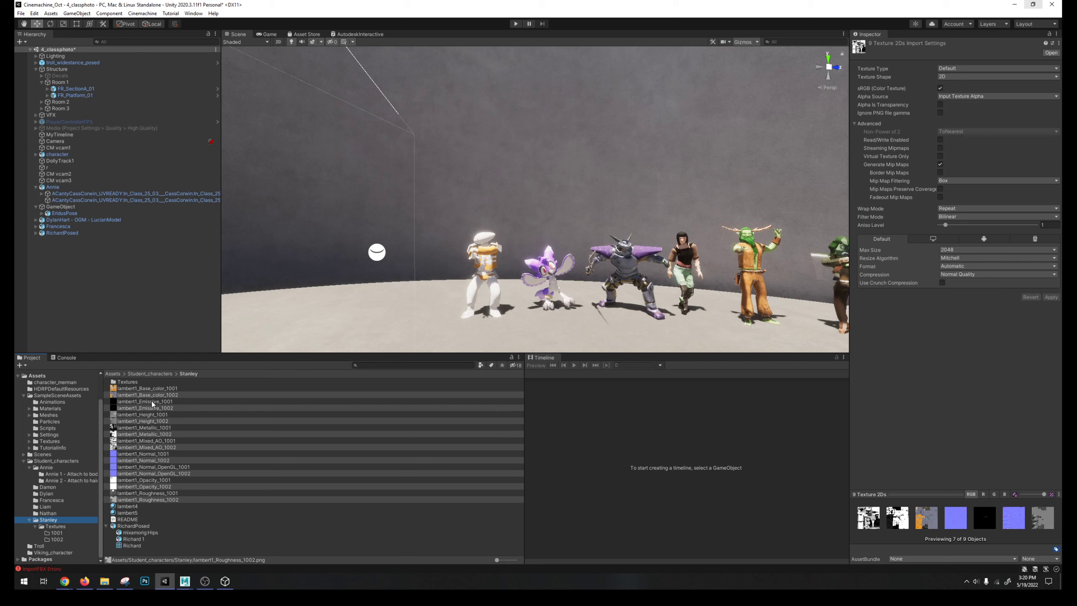
# Step: Assign the orange lambert1_Base_color texture to lambert5's Base Map
pyautogui.click(126, 513)
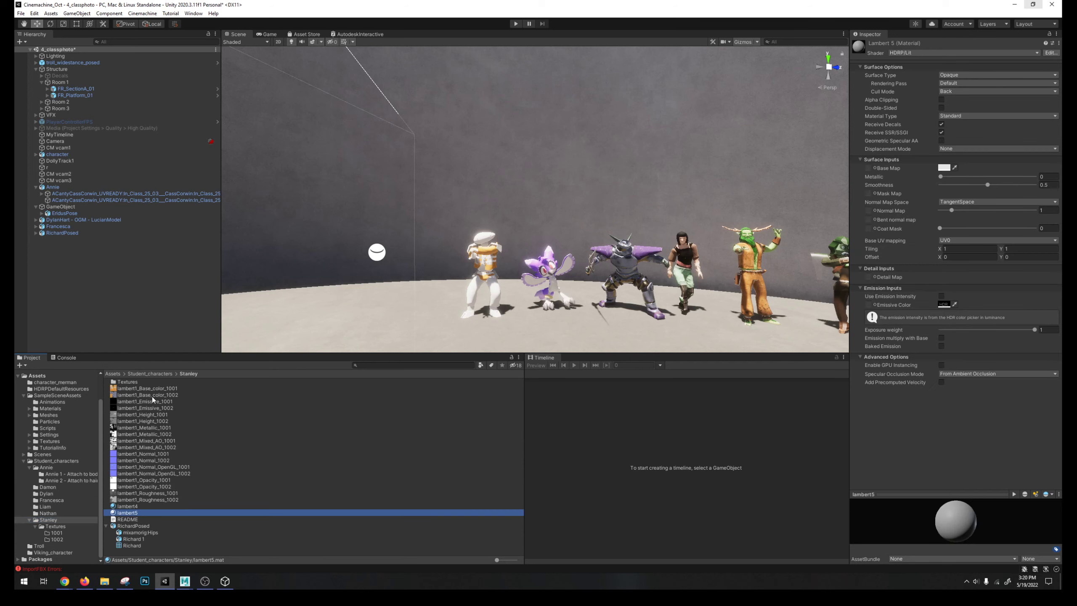
pyautogui.moveTo(152, 397); pyautogui.dragTo(869, 169)
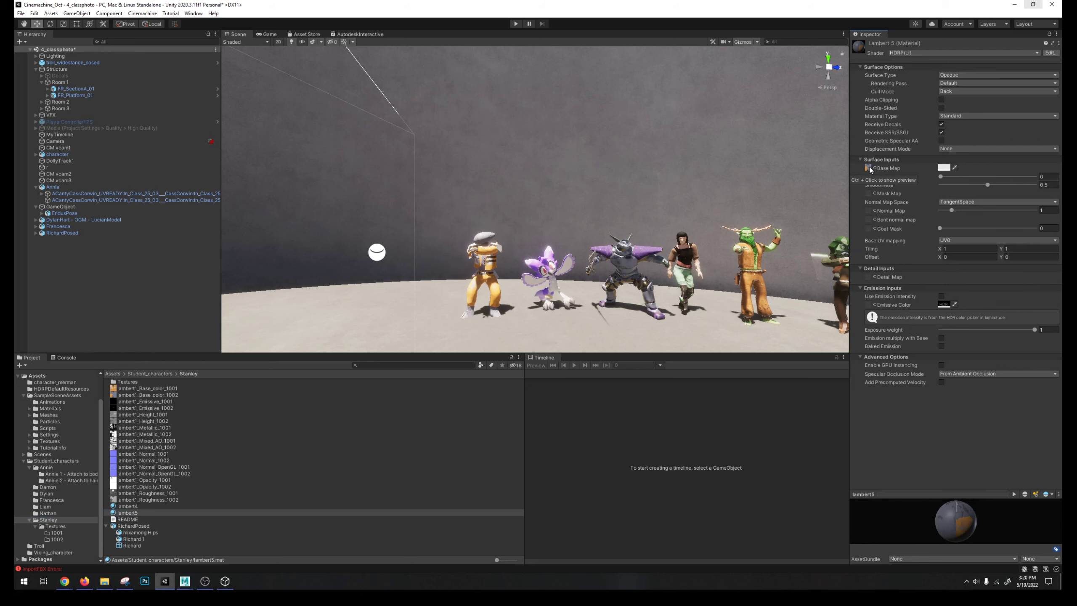
pyautogui.keyDown('alt'); pyautogui.moveTo(588, 296); pyautogui.dragTo(619, 254); pyautogui.keyUp('alt')
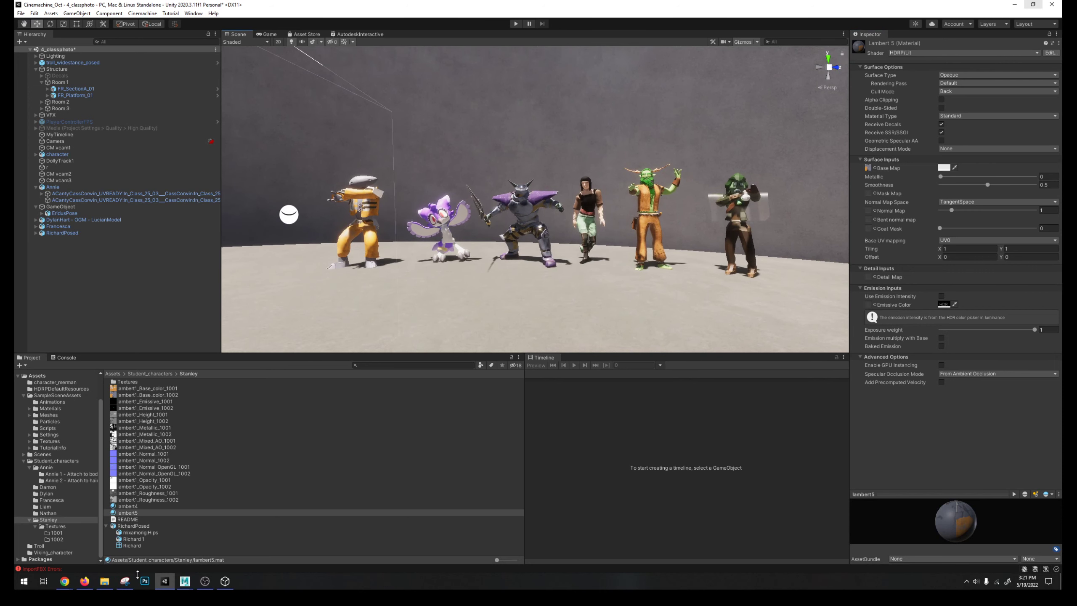
# Step: Save the Unity class-photo scene with the six textured characters lined up, RichardPosed at the left end
pyautogui.moveTo(130, 586)
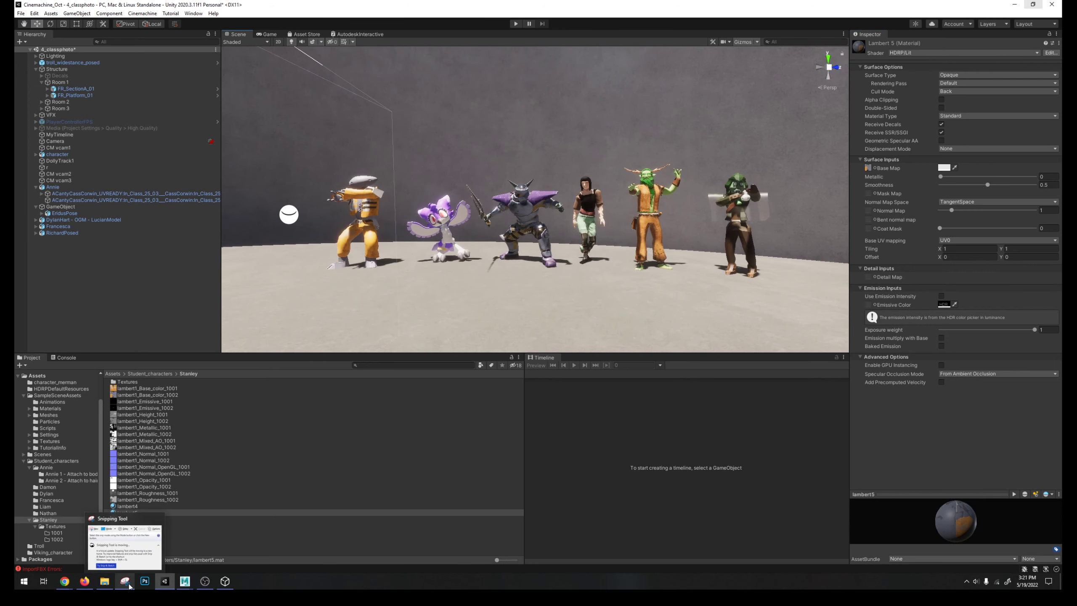
pyautogui.keyDown('alt'); pyautogui.moveTo(606, 167); pyautogui.dragTo(624, 156); pyautogui.keyUp('alt')
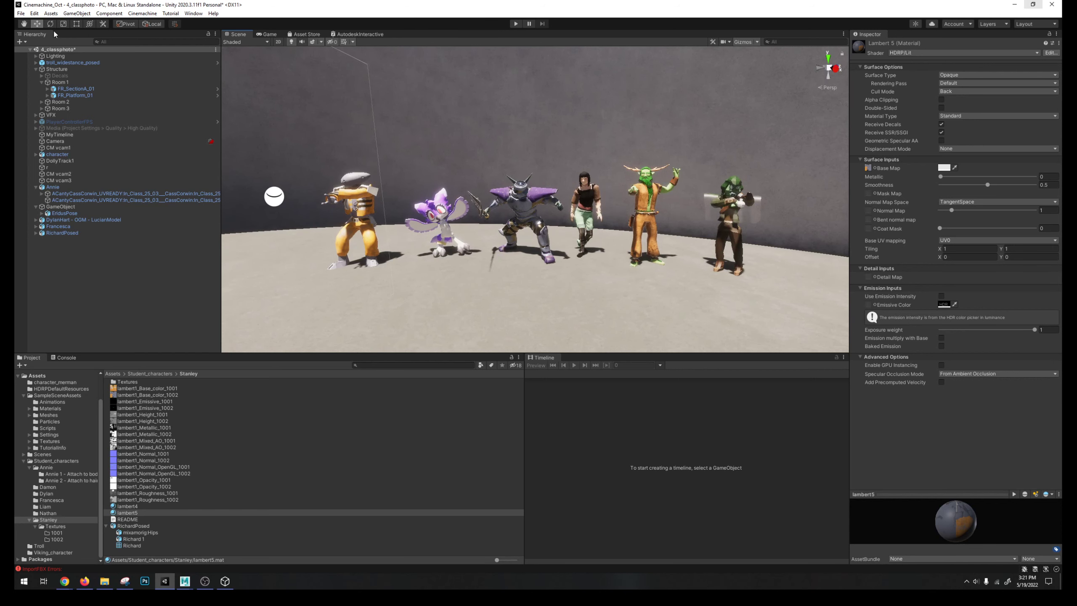
pyautogui.click(20, 13)
pyautogui.click(34, 52)
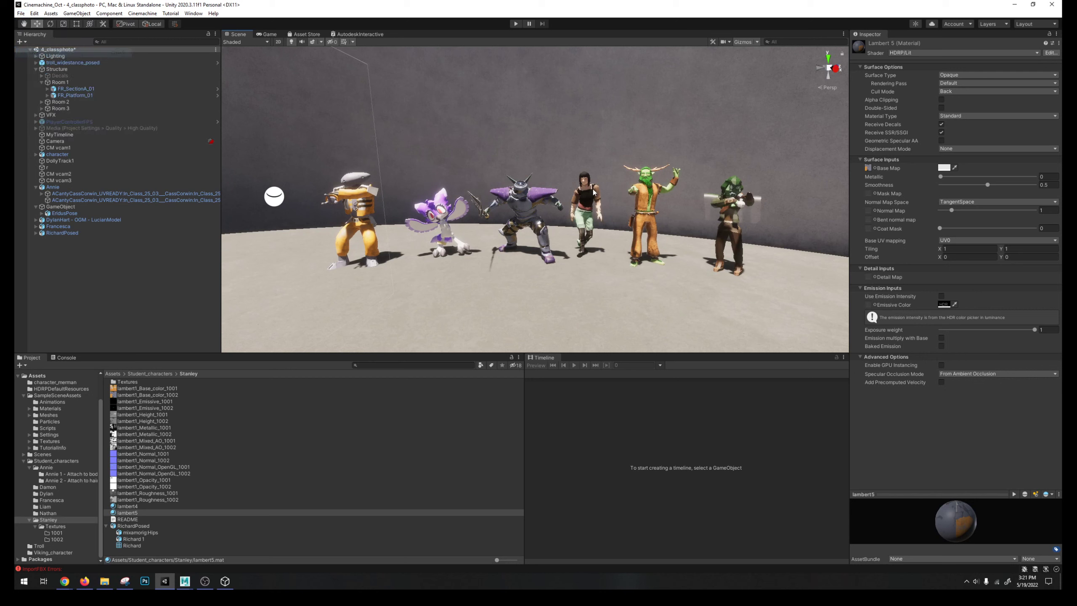